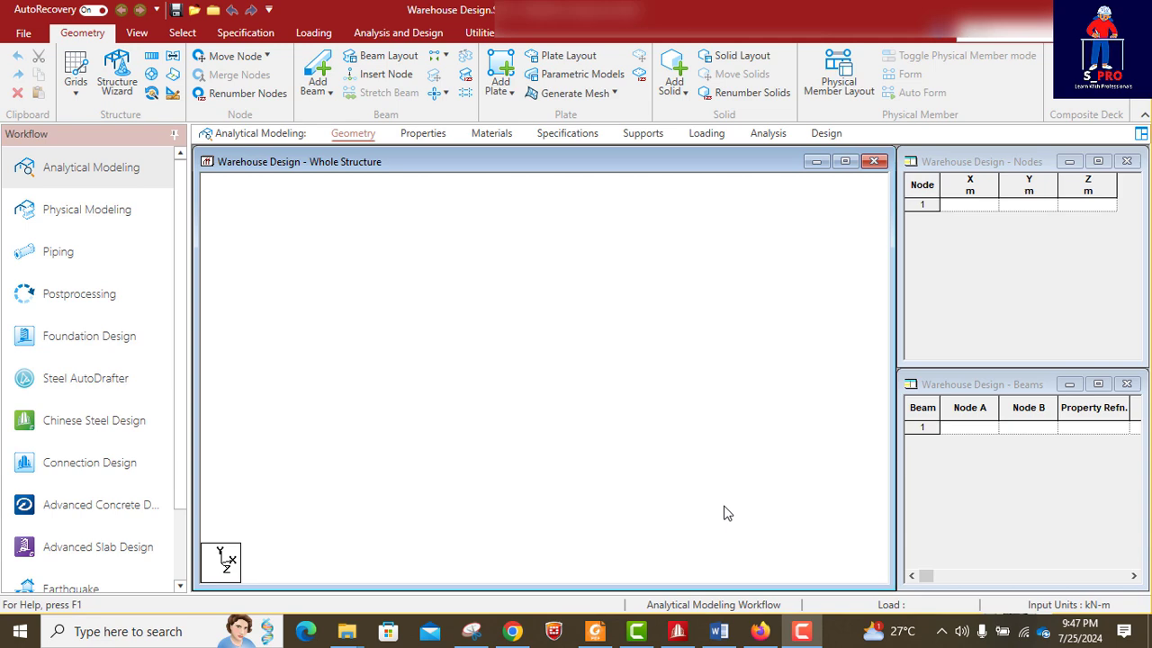
- Check the warehouse reference drawing in Word, then return to STAAD.Pro and create the first node at X 0, Y 0, Z 0
left_click(719, 631)
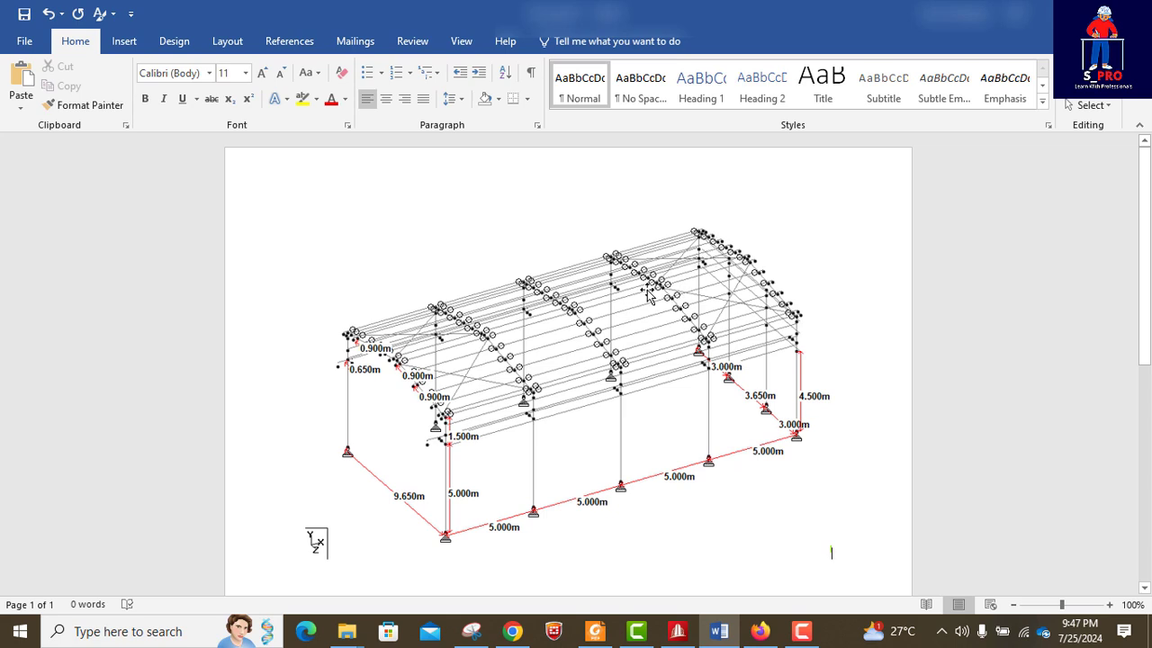
key("ctrl+shift+d")
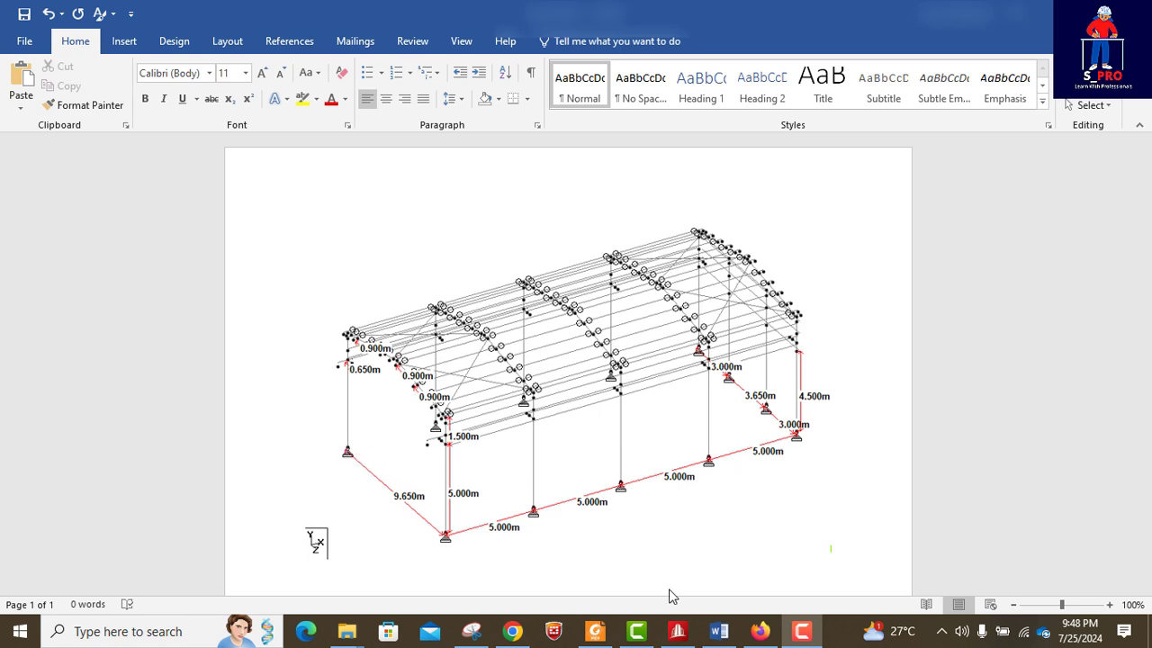
left_click(680, 632)
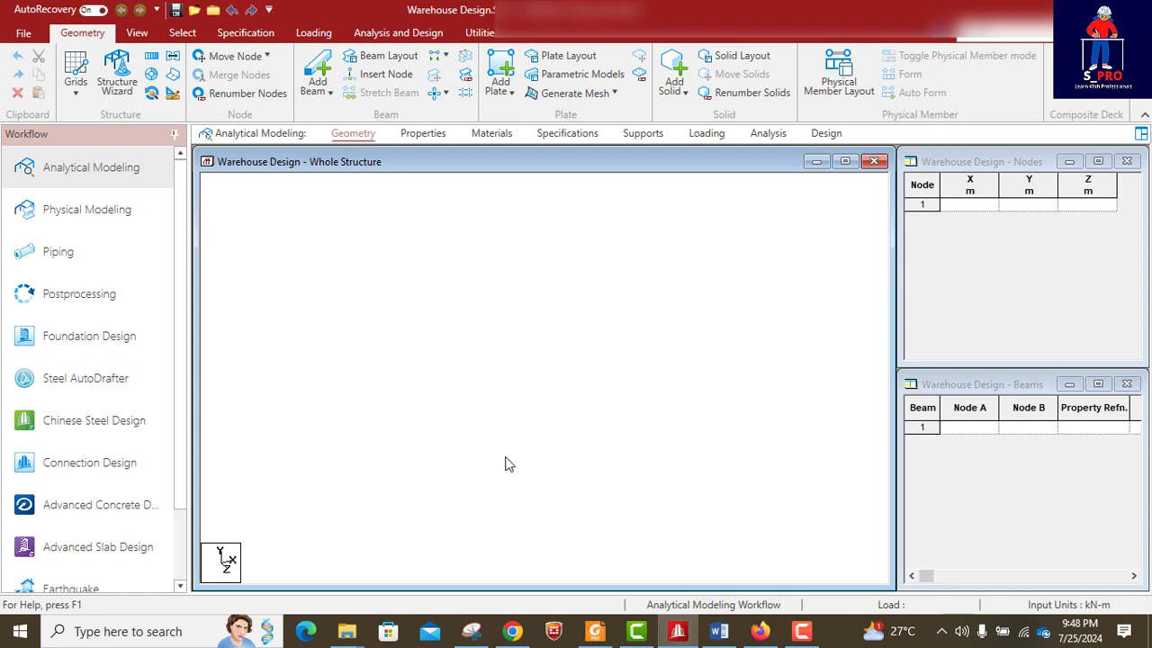
left_click(970, 206)
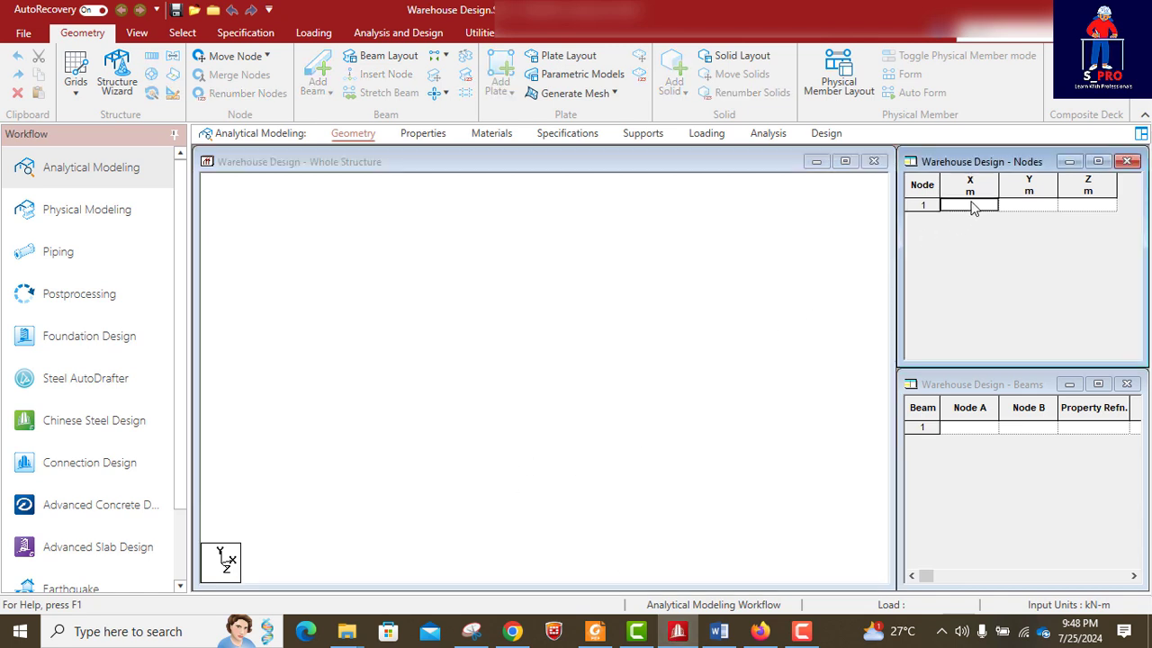
type("0")
left_click(1010, 208)
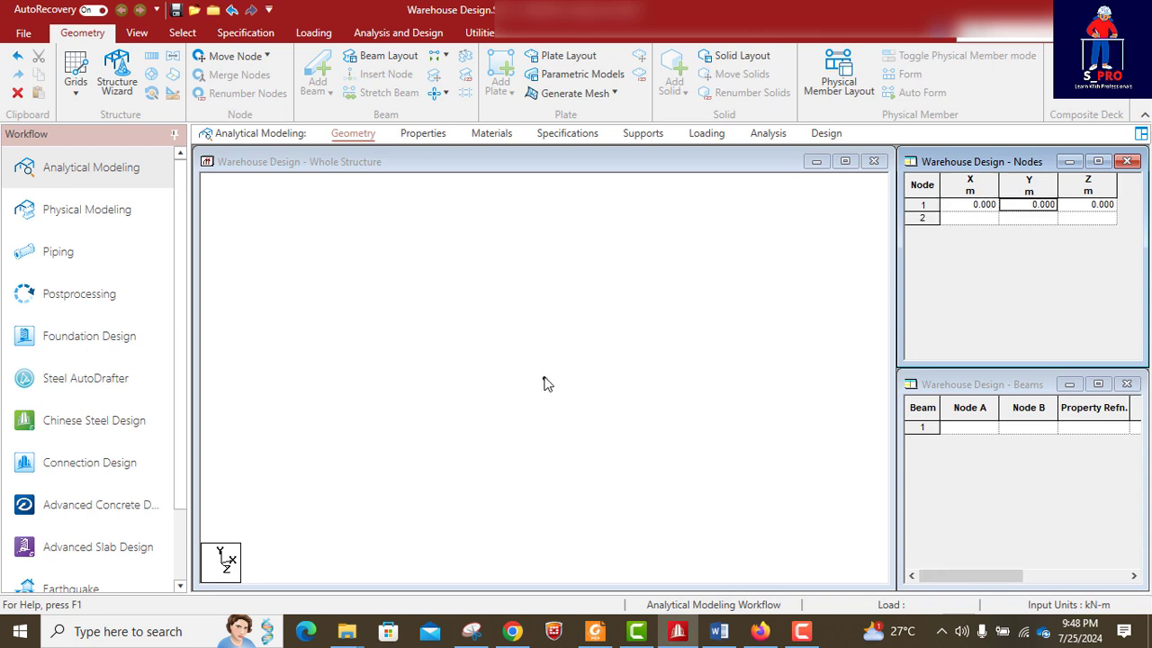
left_click(540, 379)
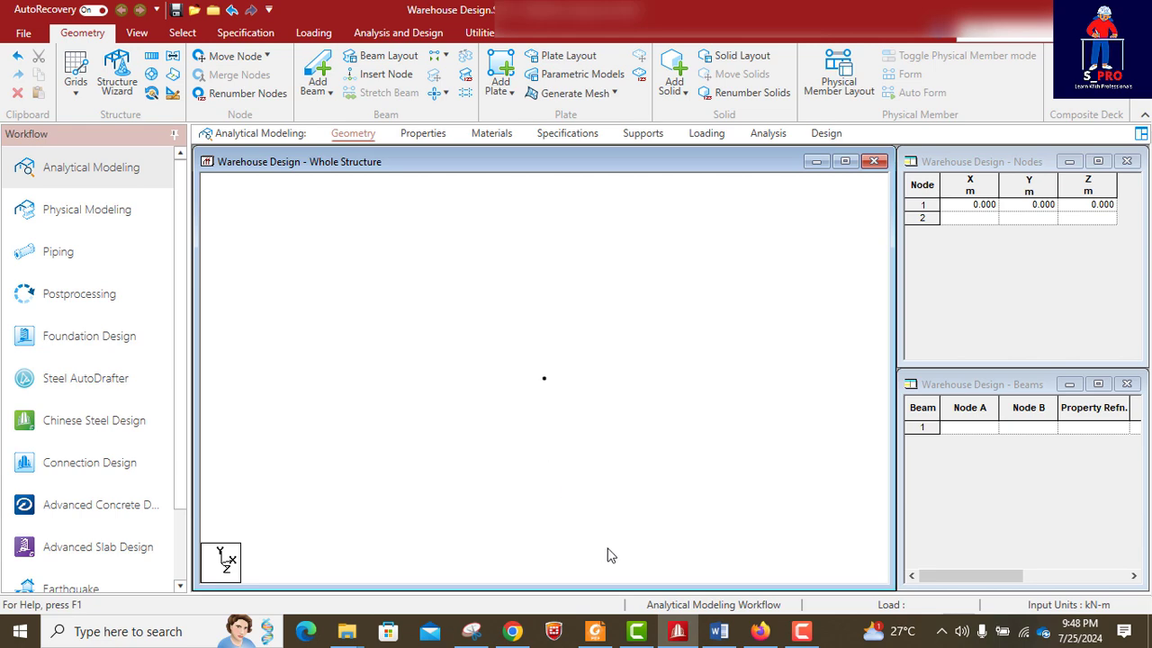
- Check the frame width in the Word drawing and copy the origin node 9.65 m along Z in STAAD.Pro
left_click(718, 630)
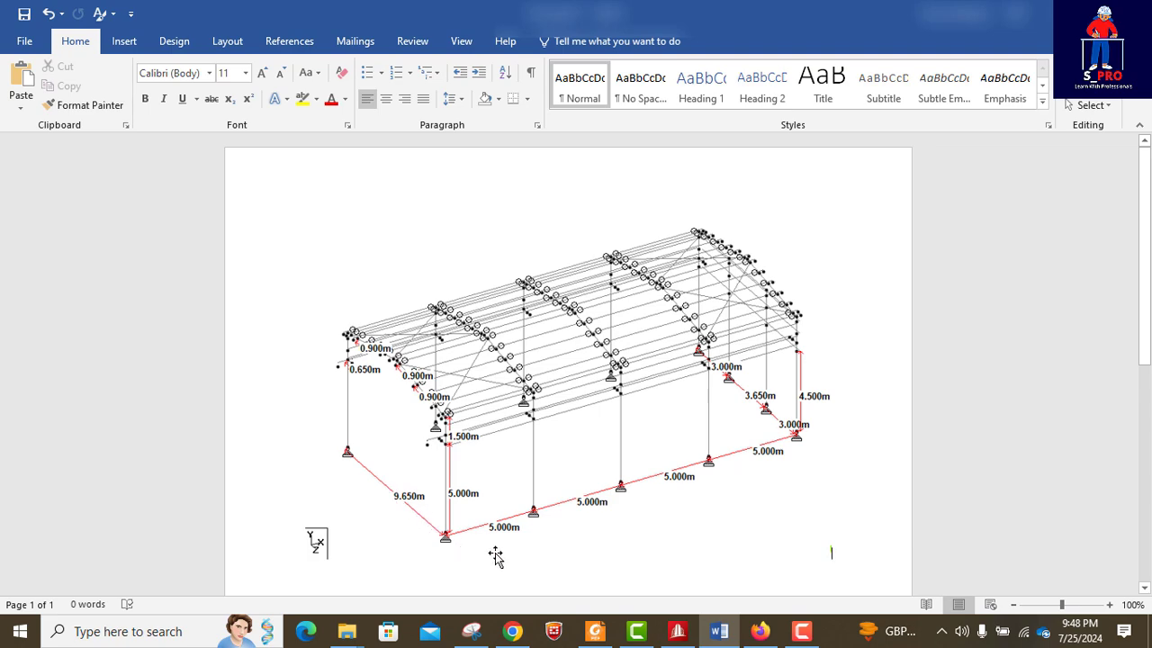
left_click(677, 631)
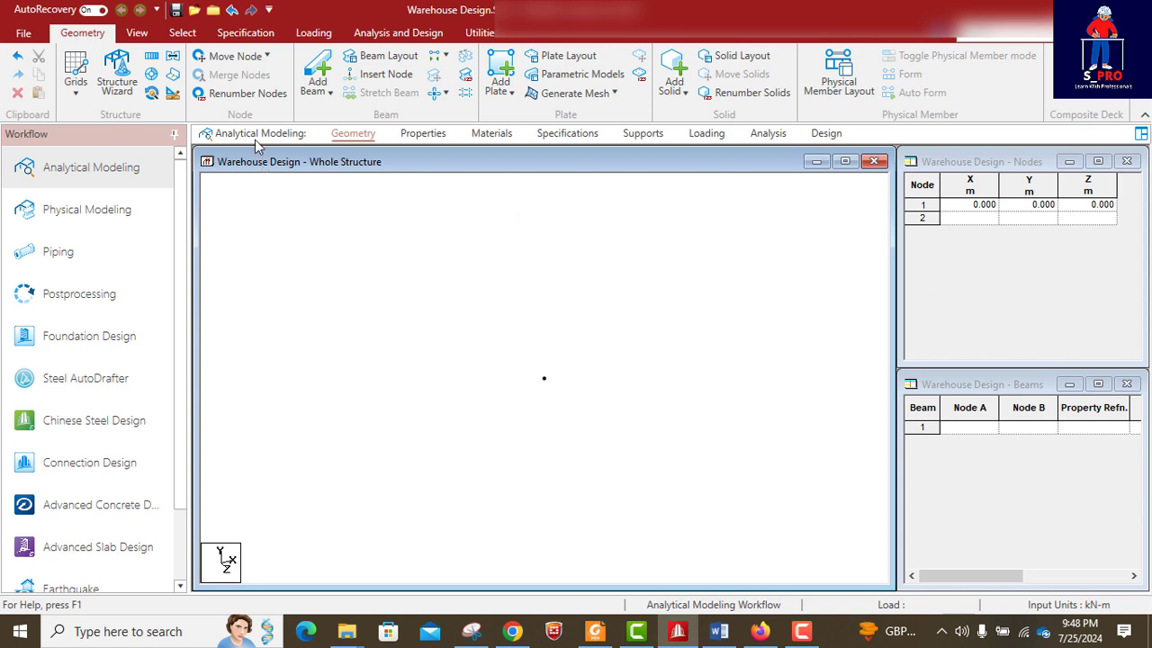
left_click(182, 32)
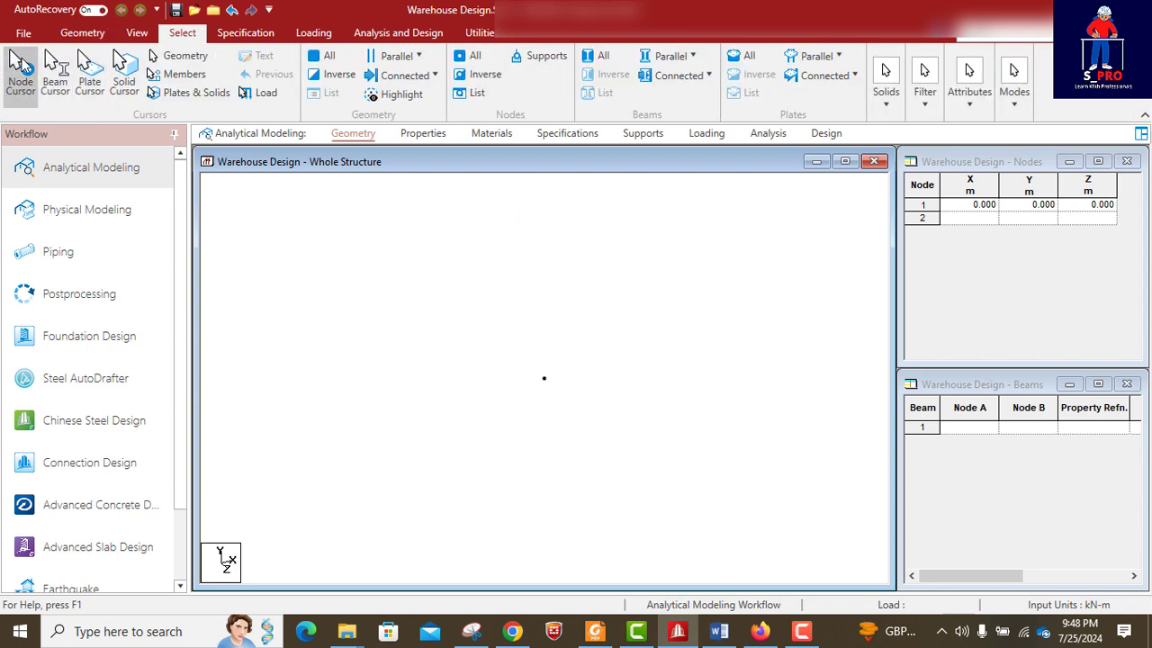
left_click(21, 72)
left_click(544, 379)
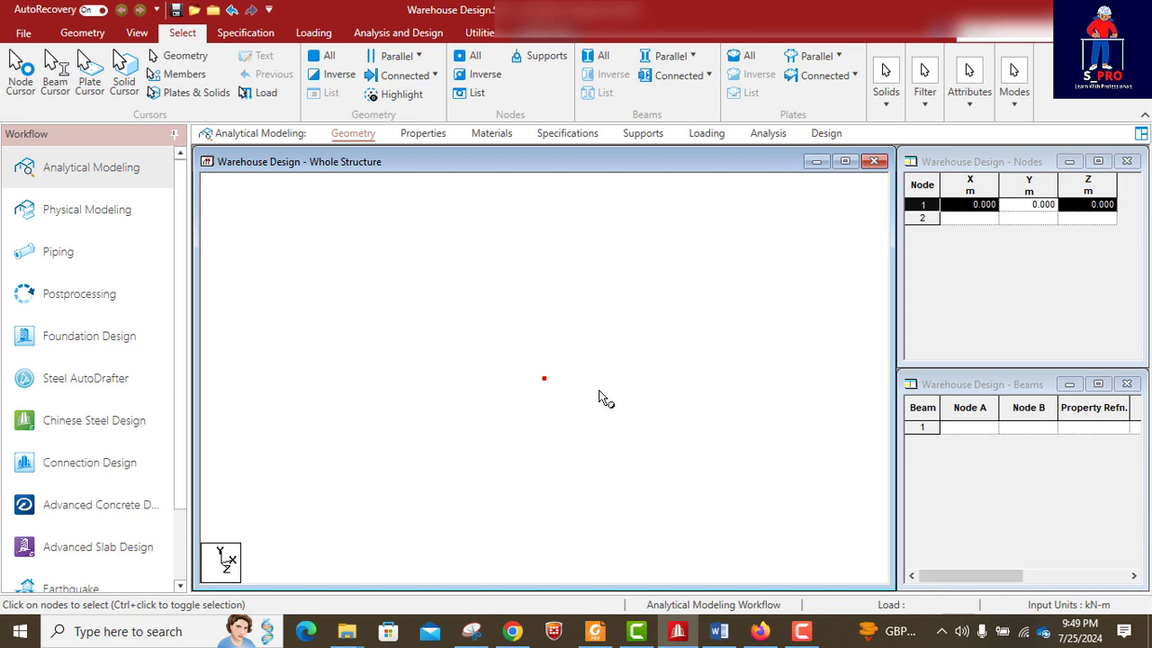
key("ctrl+v")
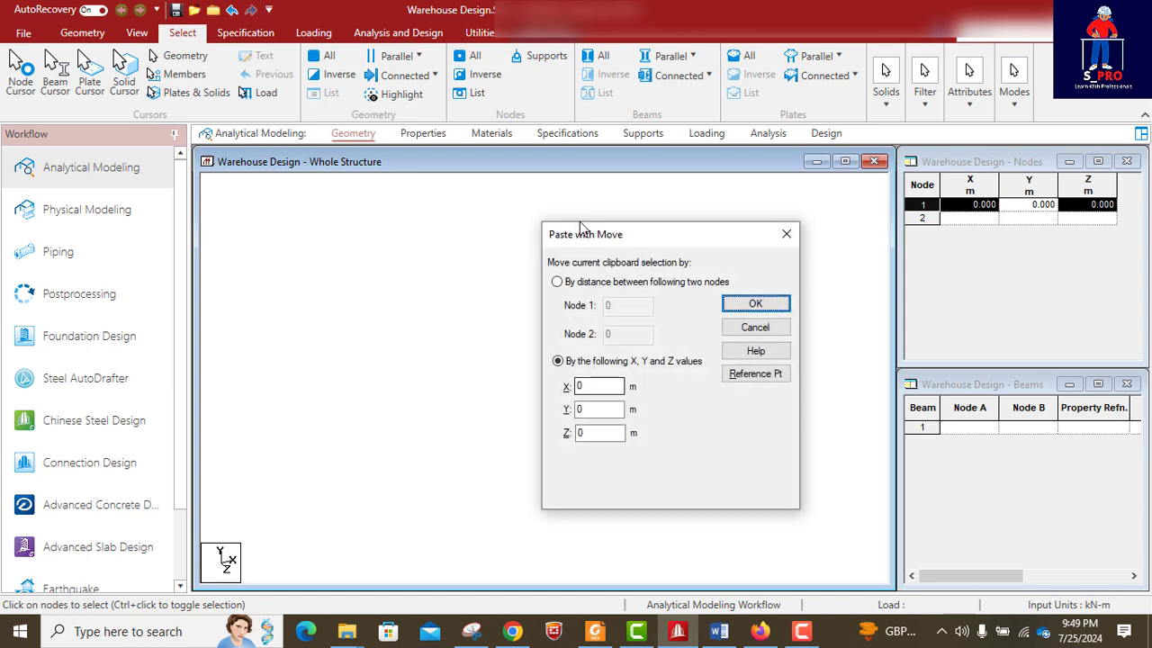
left_click_drag(632, 236, 348, 248)
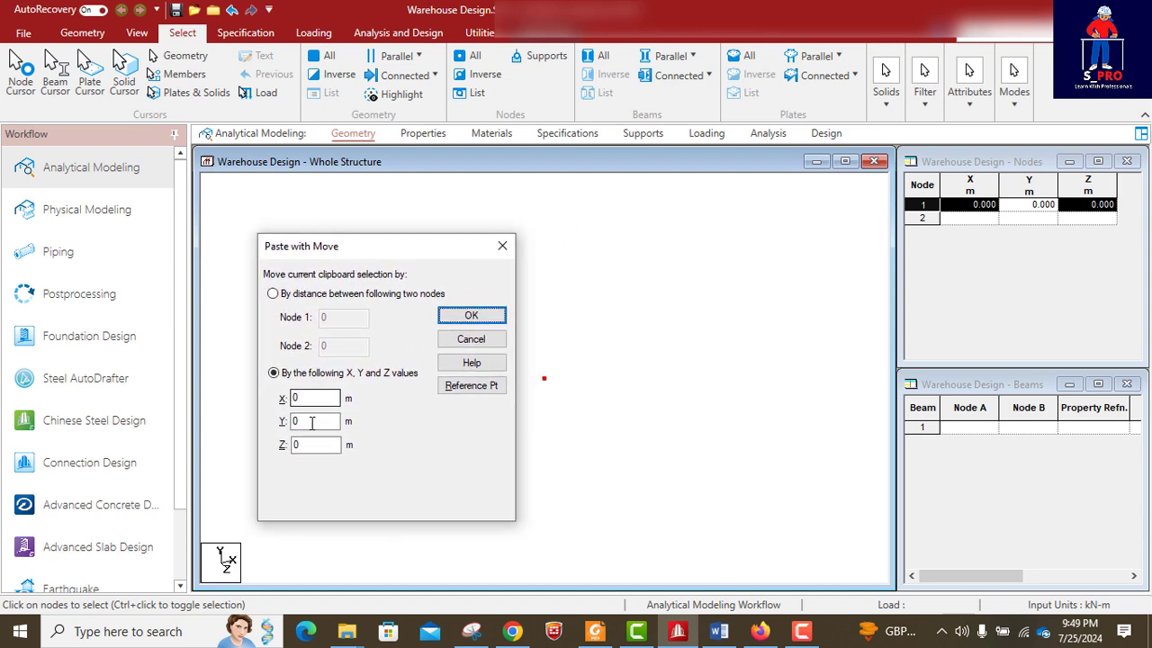
double_click(312, 445)
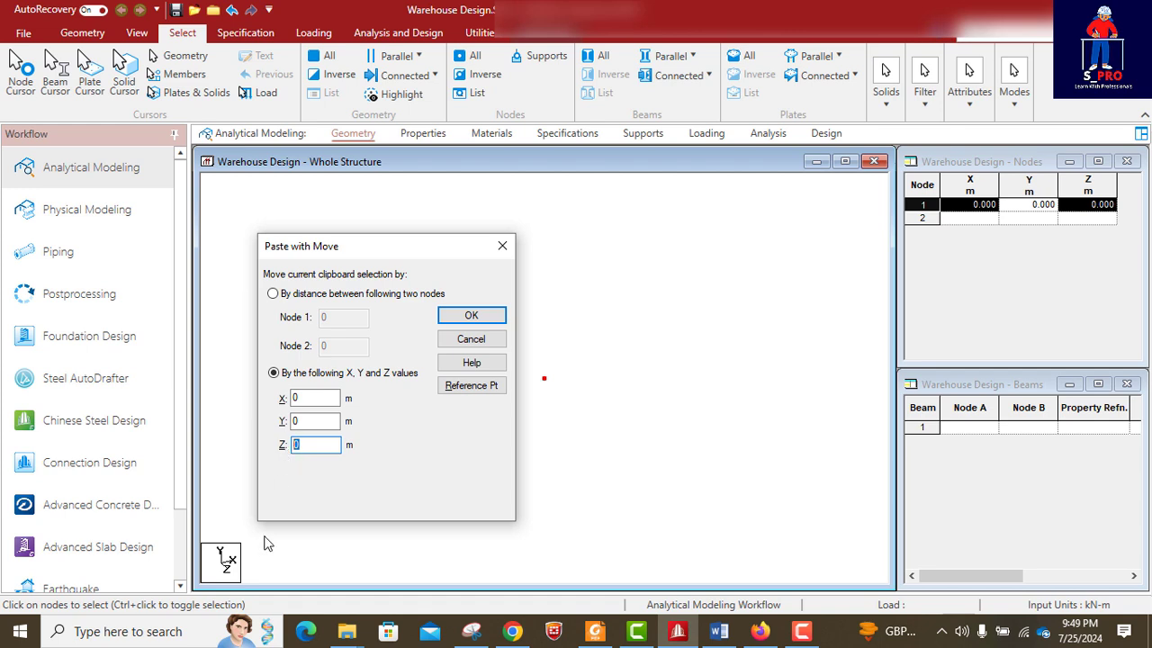
type("9")
type(".6")
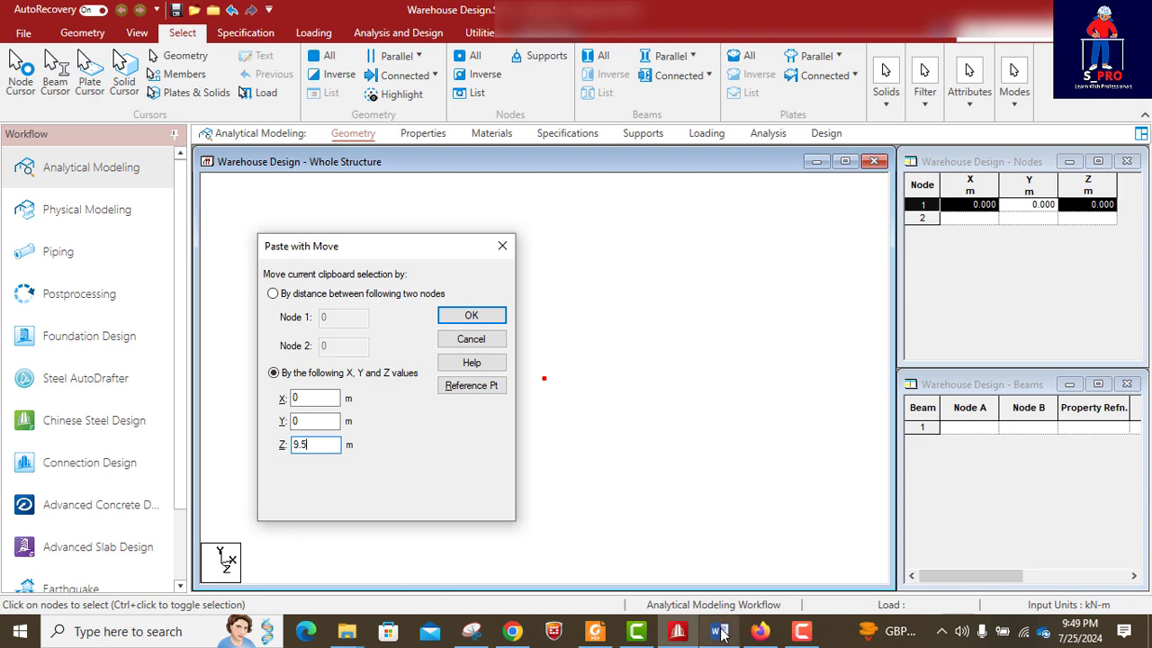
left_click(718, 632)
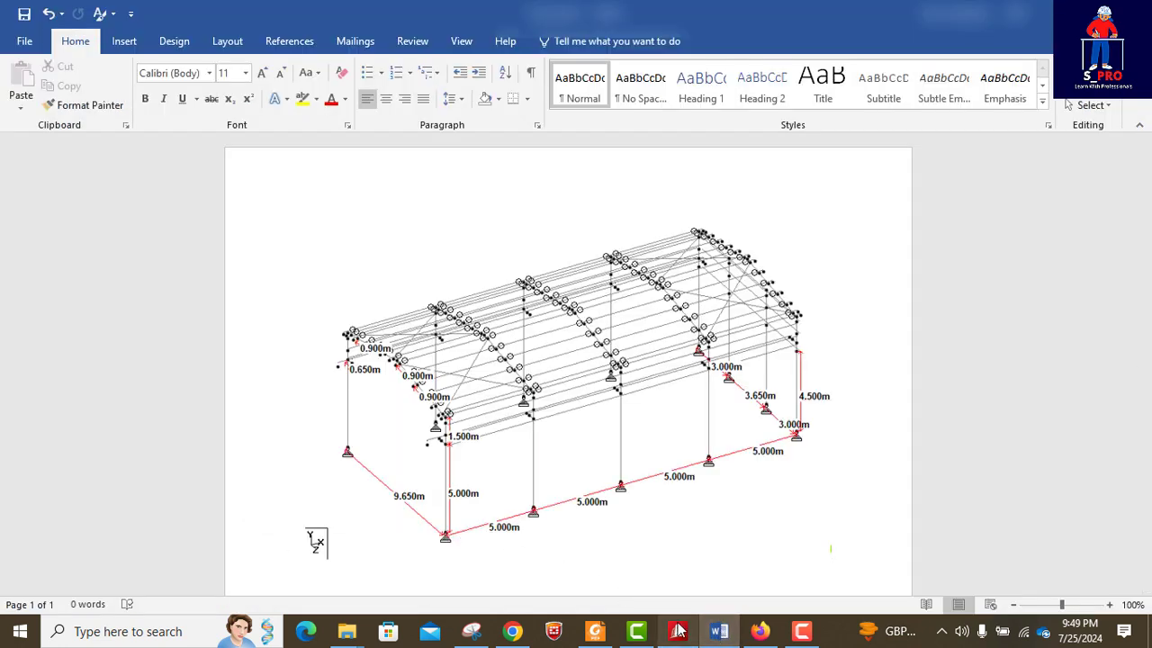
left_click(719, 632)
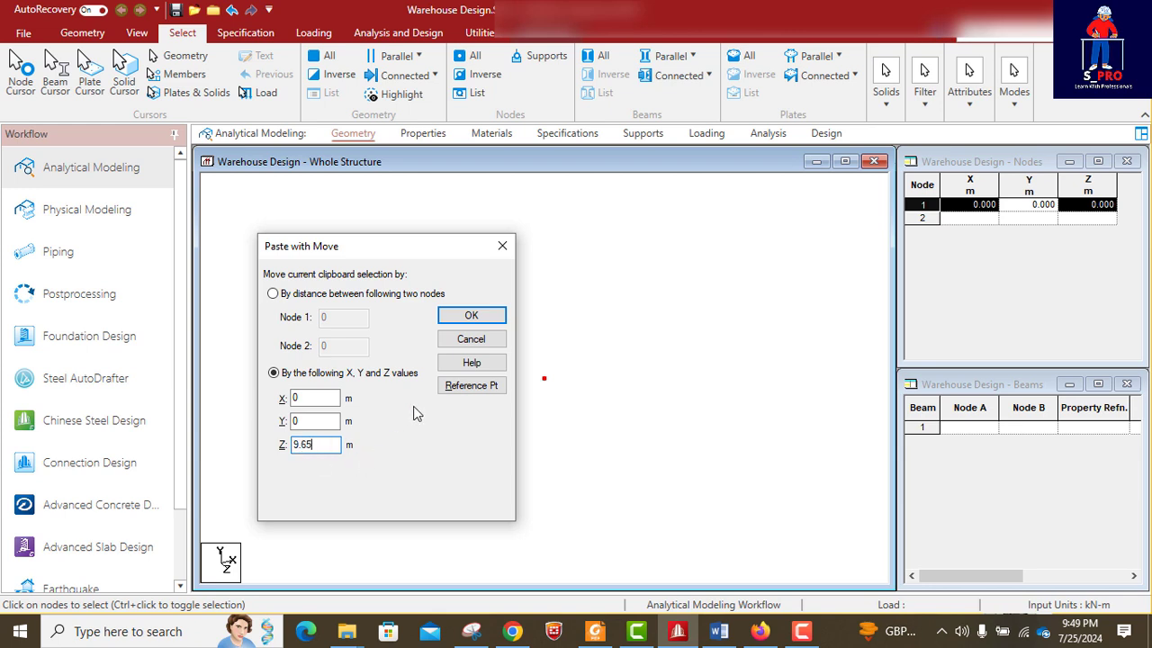
left_click(471, 315)
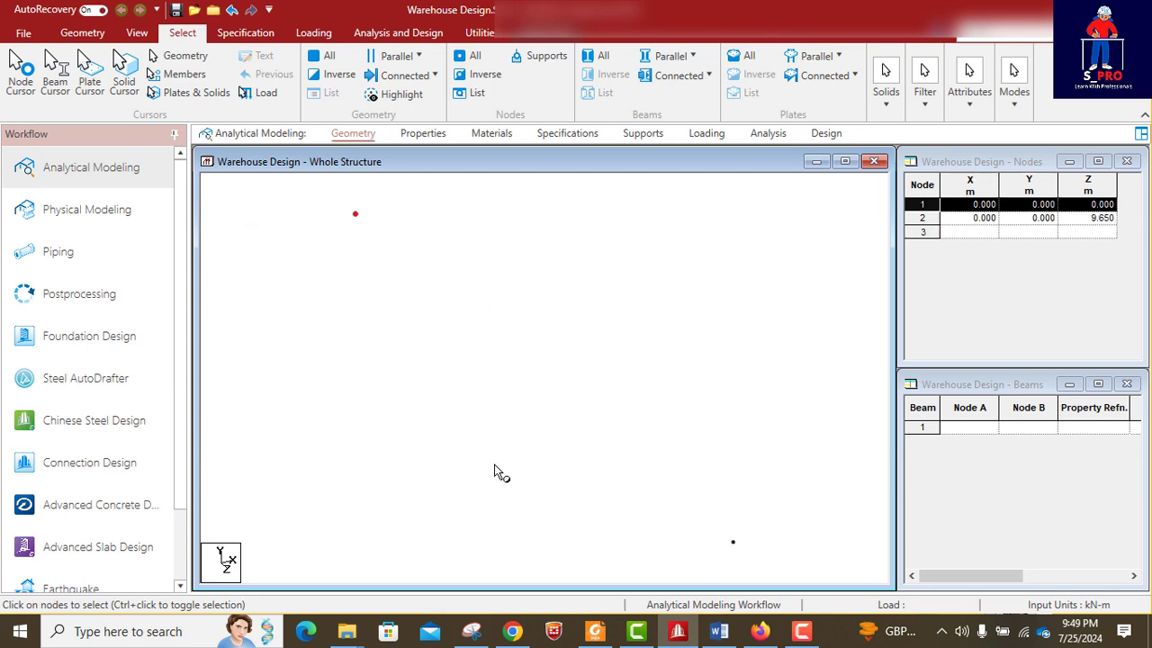
- Check the column height in the Word drawing and copy both base nodes 5 m upward along Y in STAAD.Pro
left_click(662, 482)
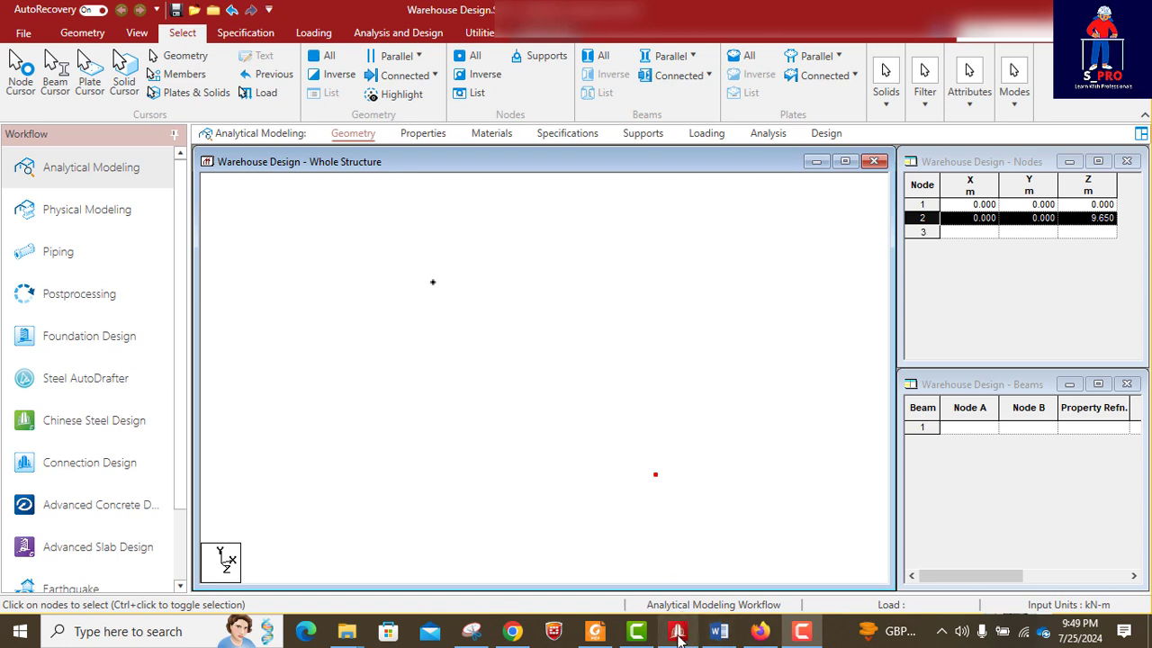
mouse_move(681, 635)
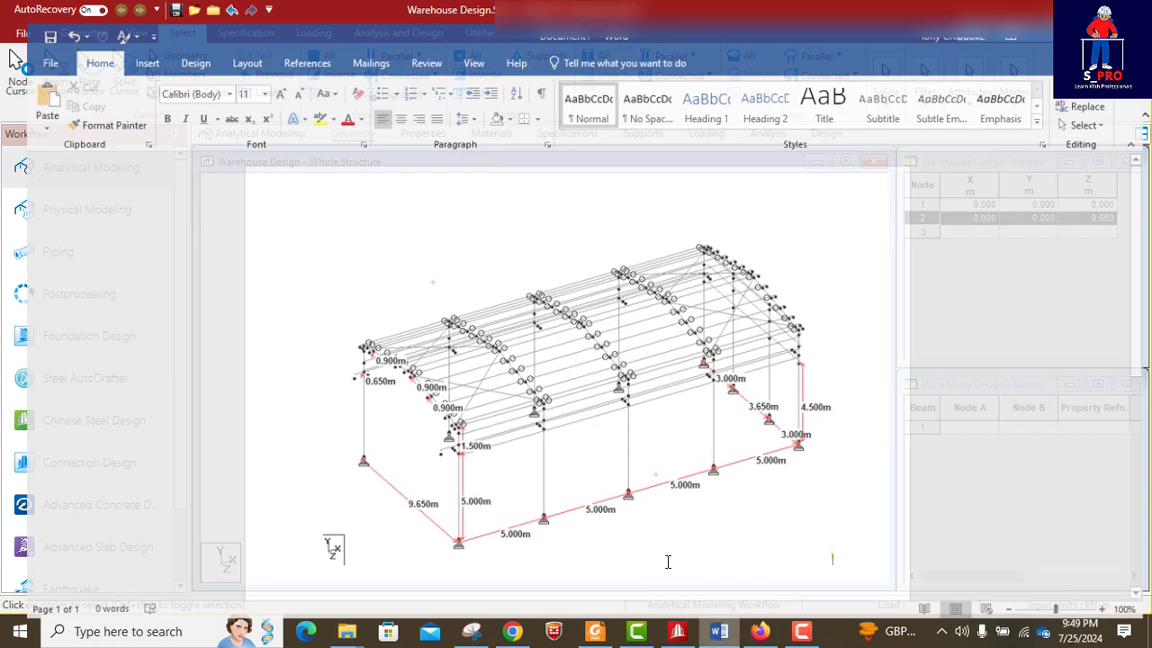
left_click(719, 633)
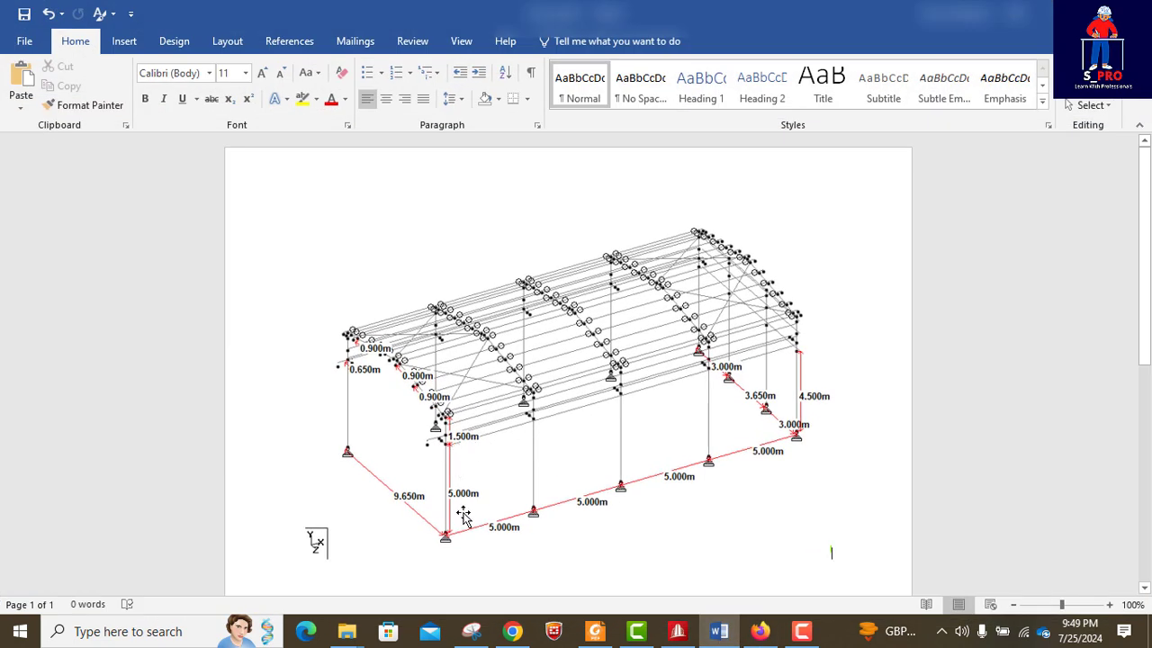
left_click(719, 633)
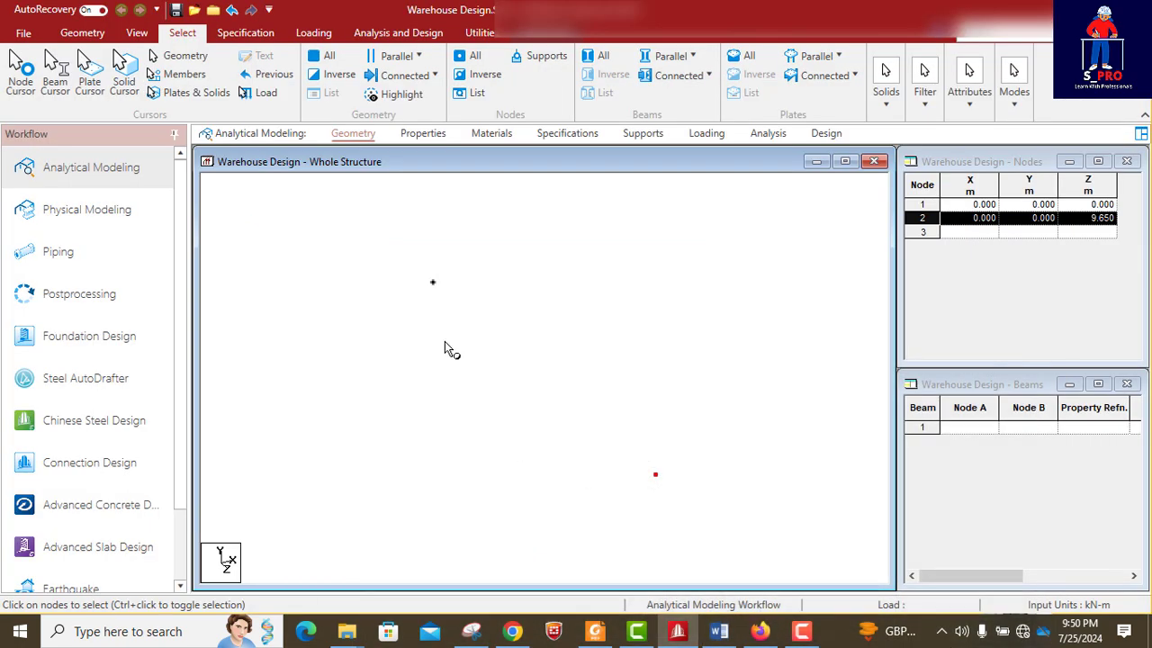
left_click(431, 282)
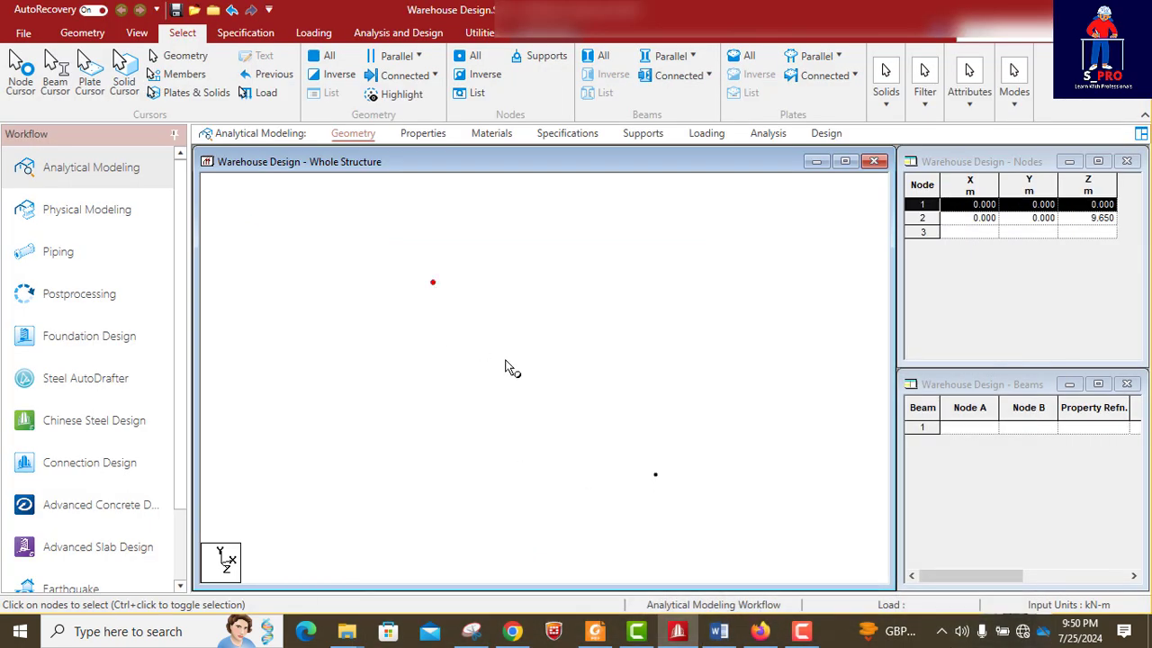
left_click(656, 476, "ctrl")
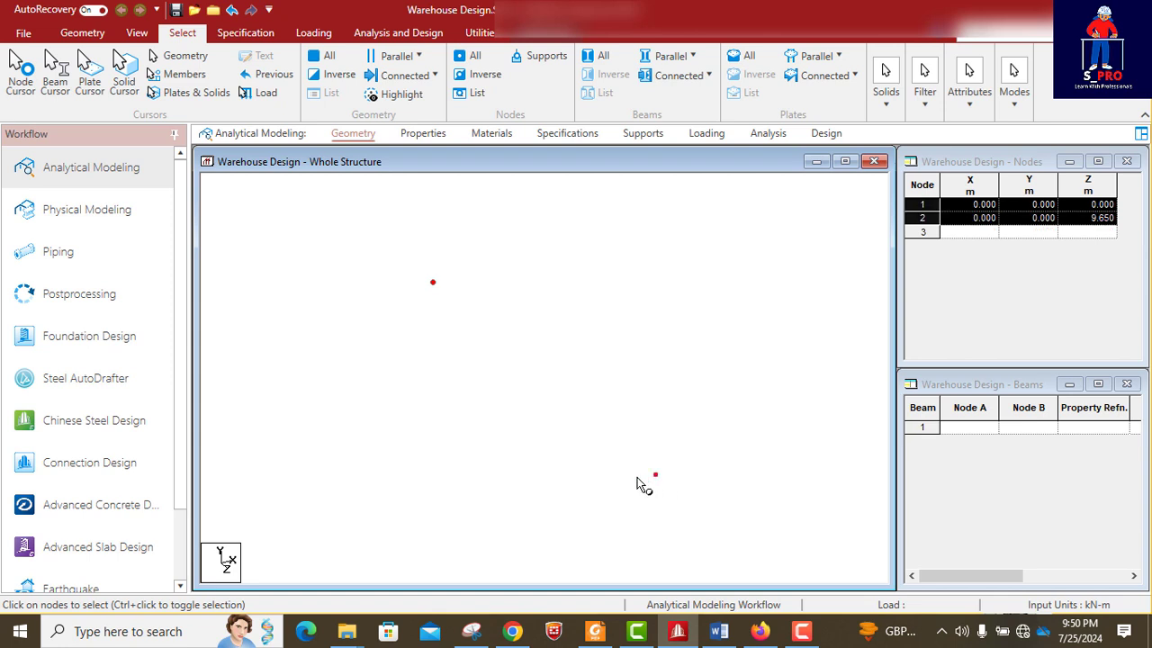
key("ctrl+v")
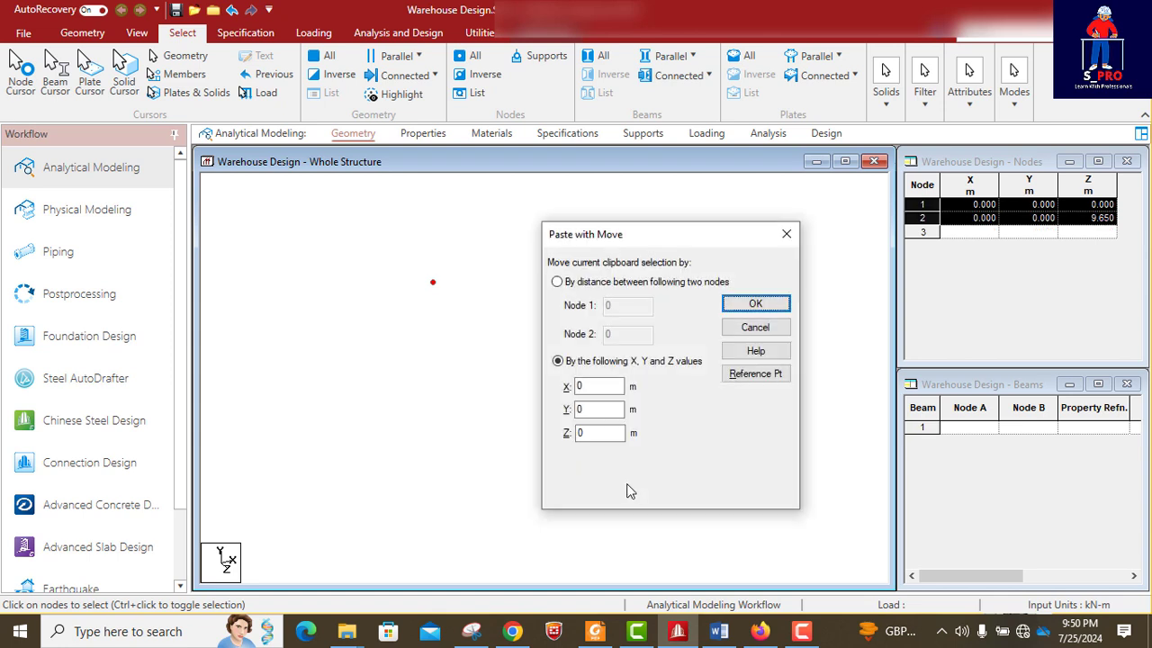
left_click(590, 410)
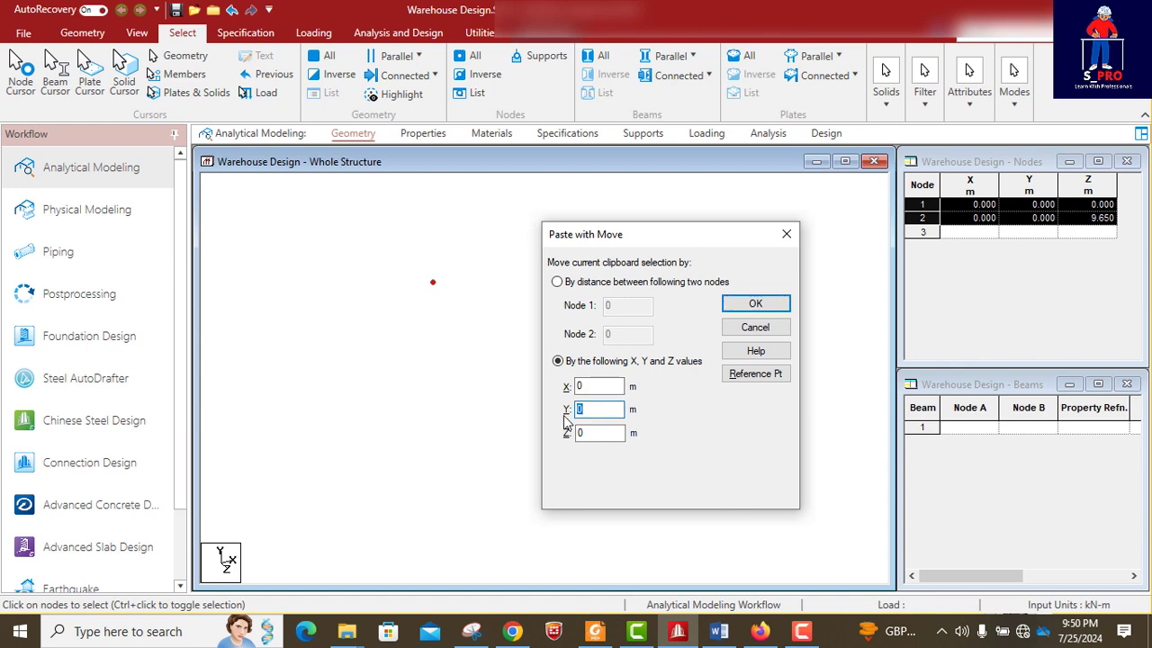
type("5")
left_click(756, 306)
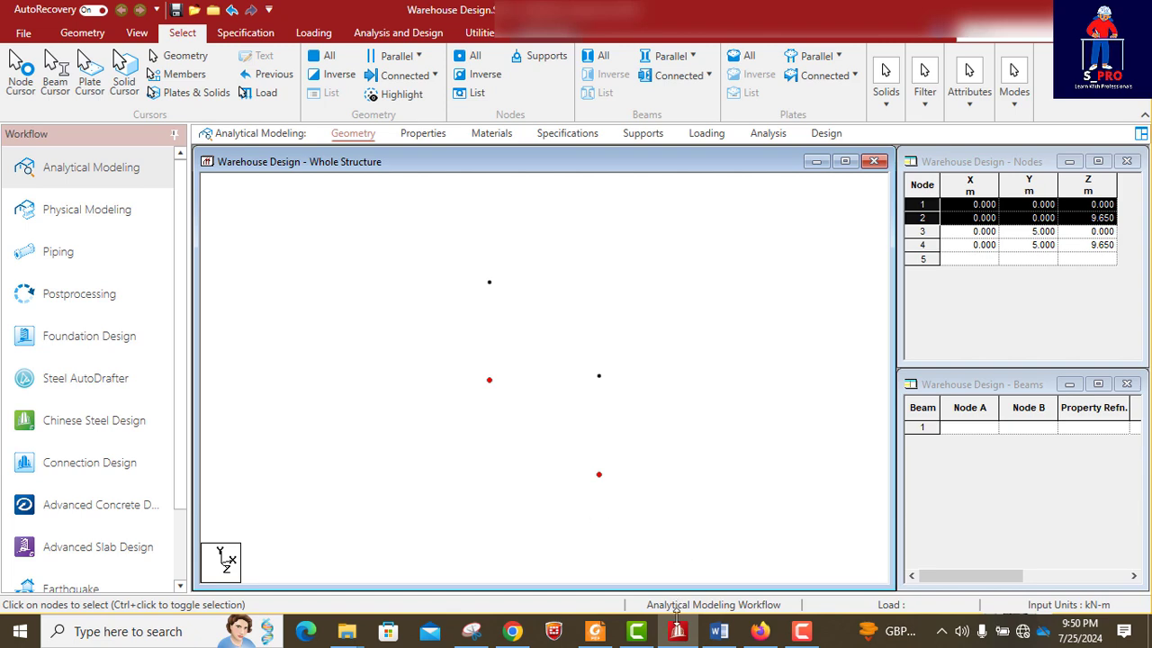
- Check the upper column height in the Word drawing and copy nodes 3 and 4 upward 1.5 m along Y in STAAD.Pro
left_click(718, 631)
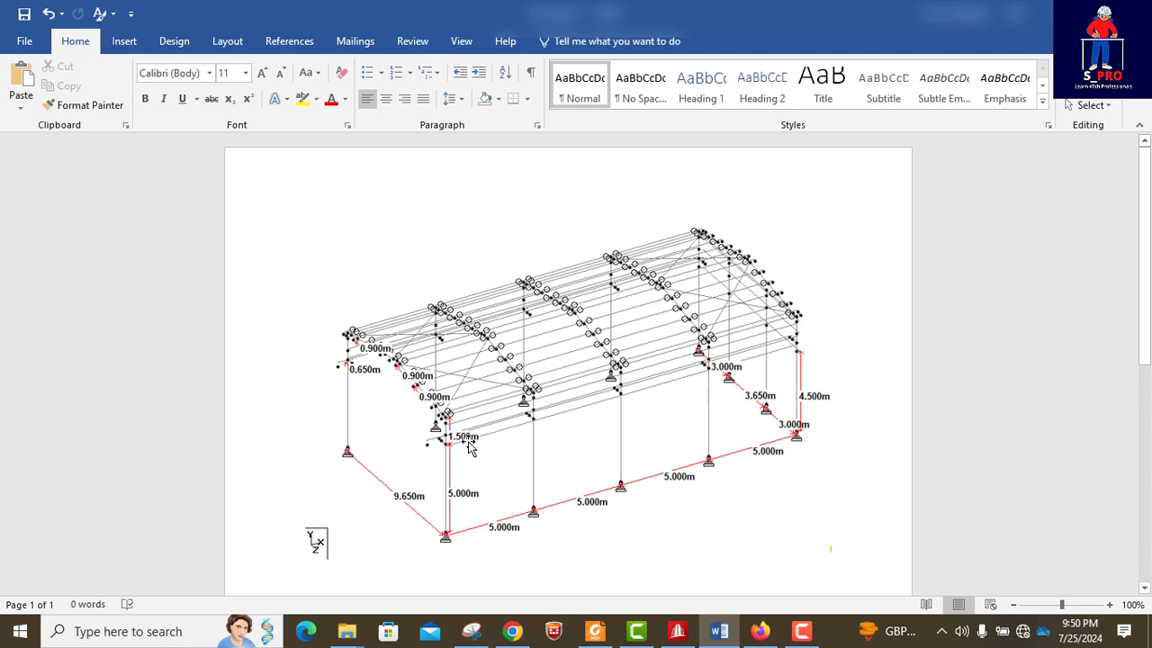
left_click(679, 632)
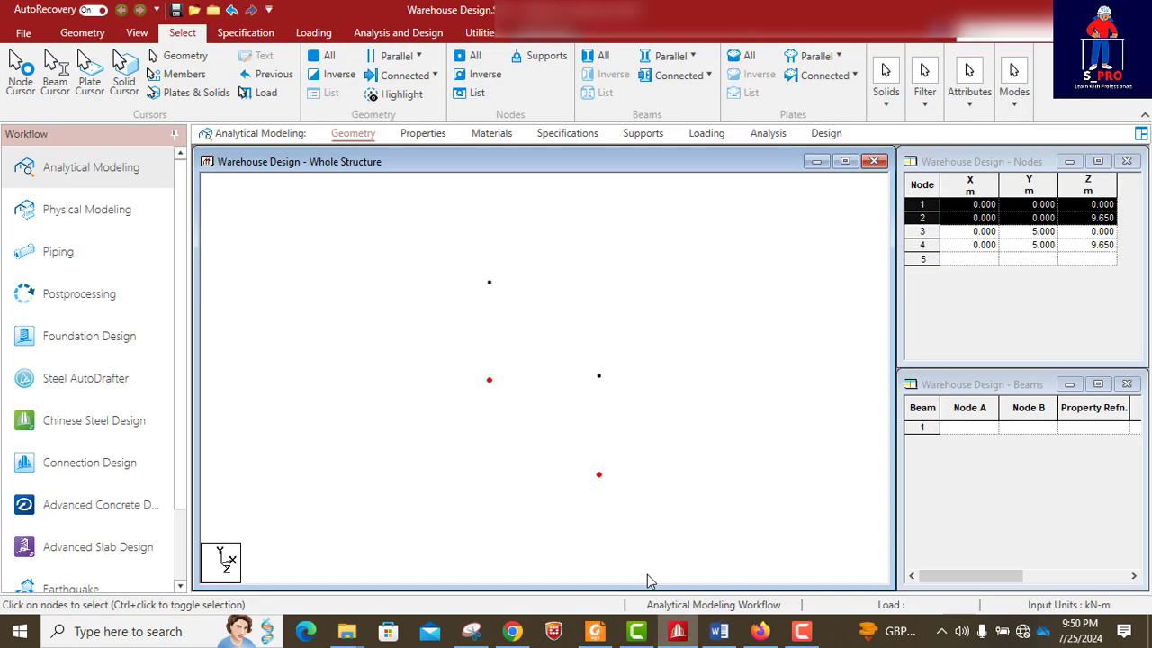
left_click(493, 290)
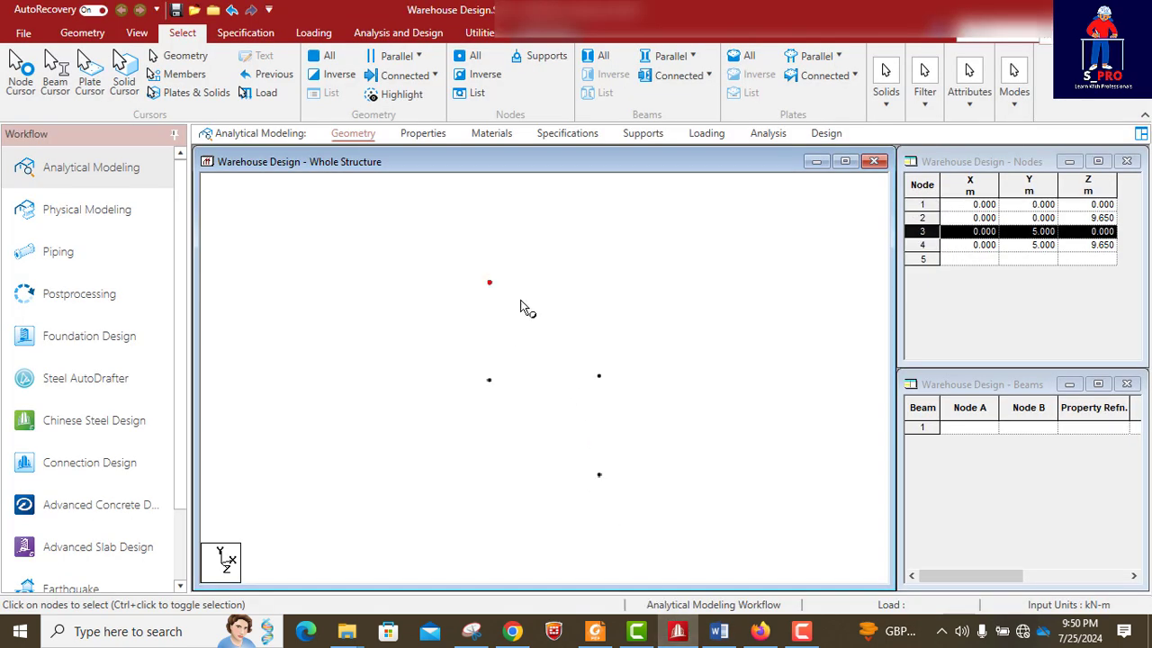
left_click(602, 382, "ctrl")
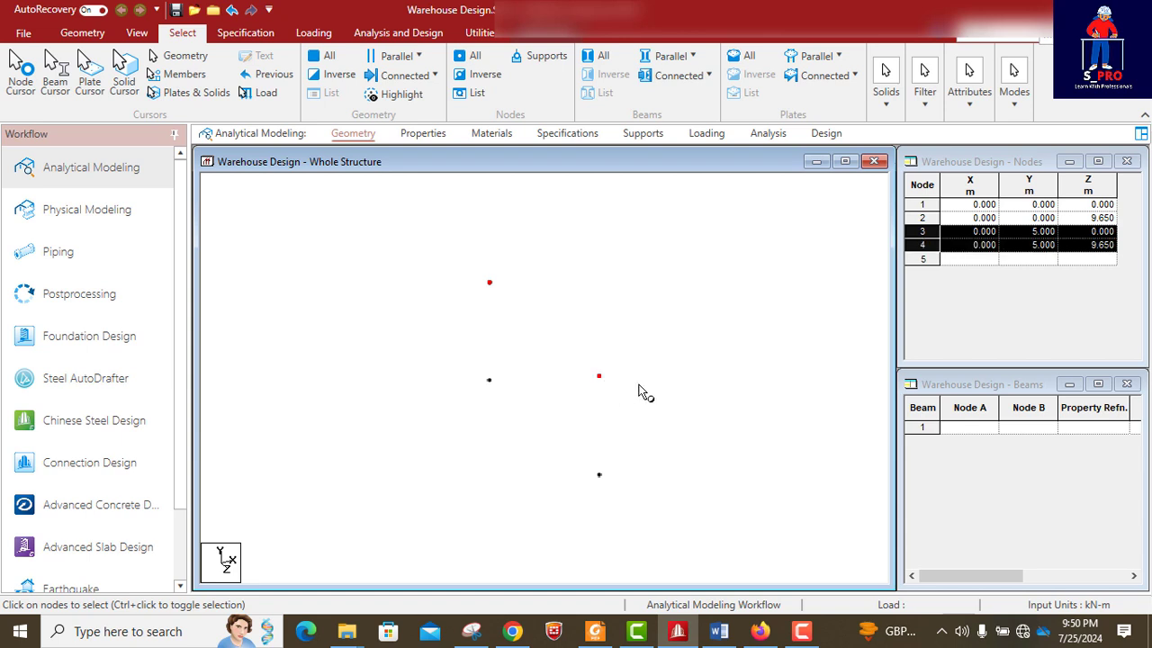
key("ctrl+c")
key("ctrl+v")
key("Tab")
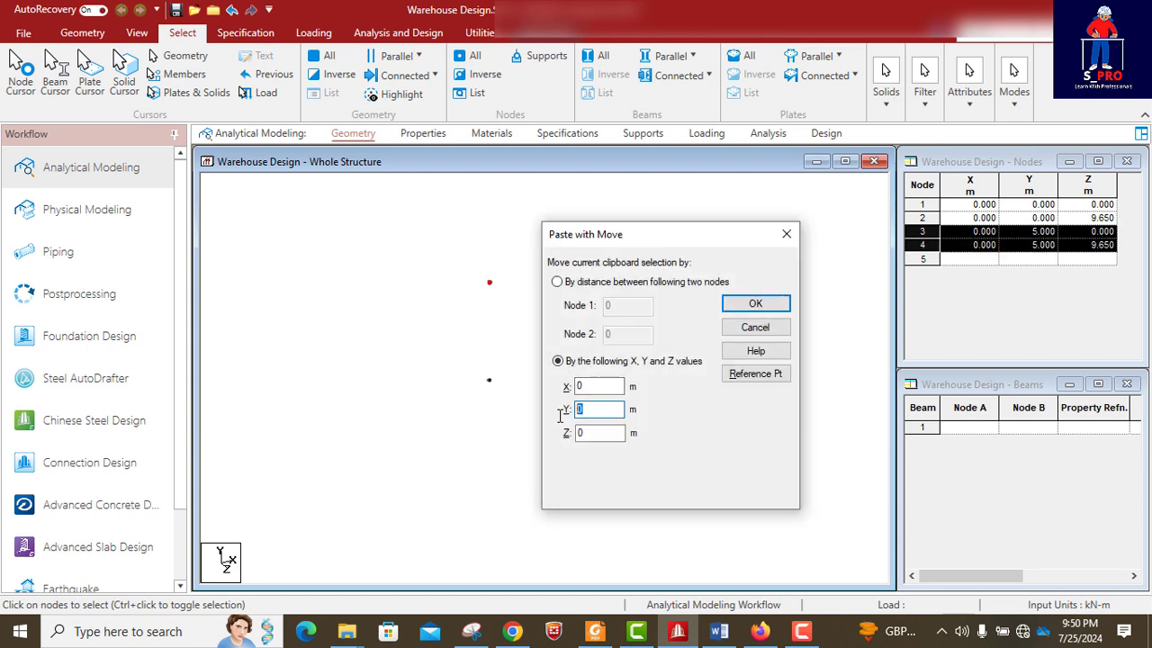
type("1.5")
left_click(752, 307)
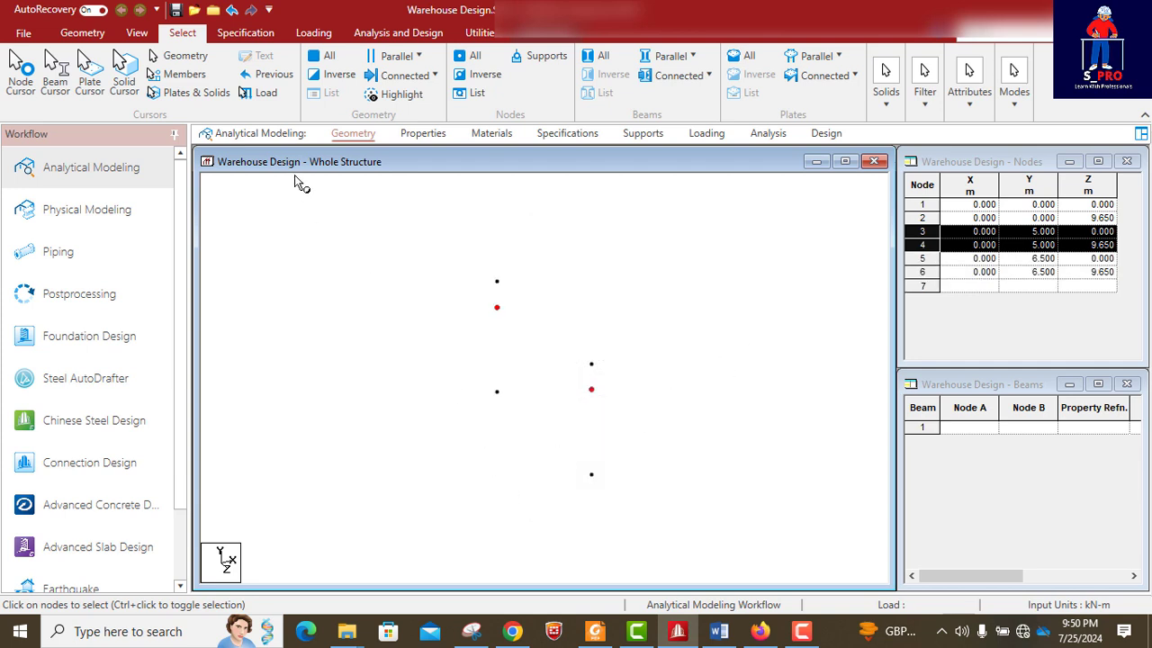
- Add a vertical column beam from base node 1 to node 3 directly above it
left_click(82, 33)
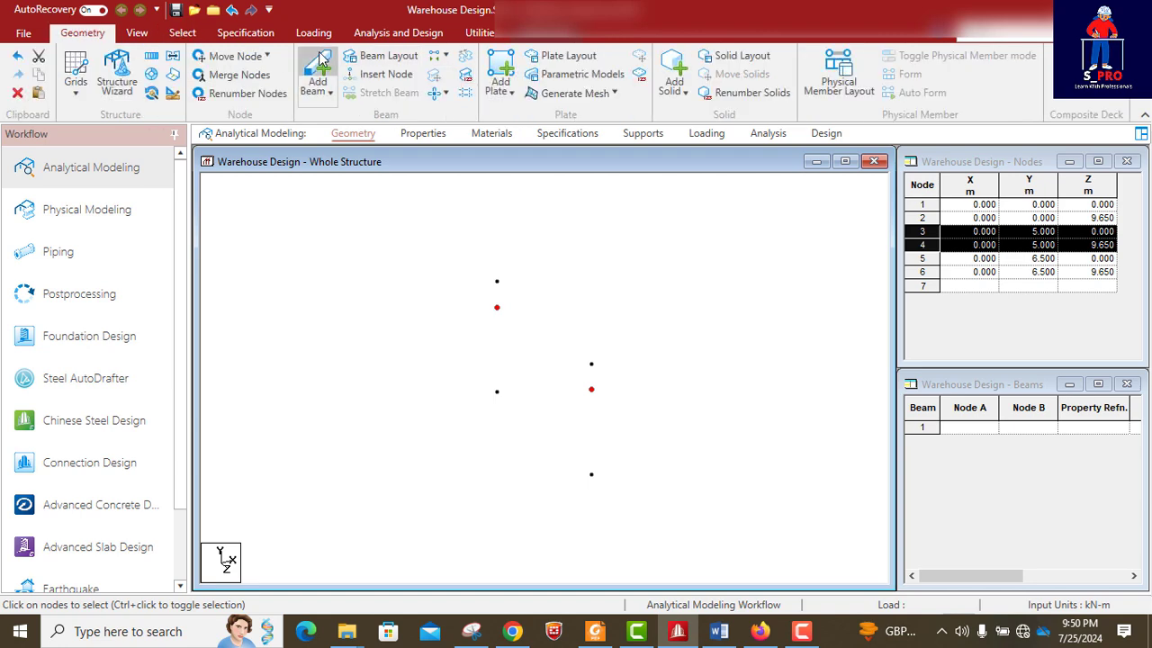
left_click(317, 67)
left_click(496, 393)
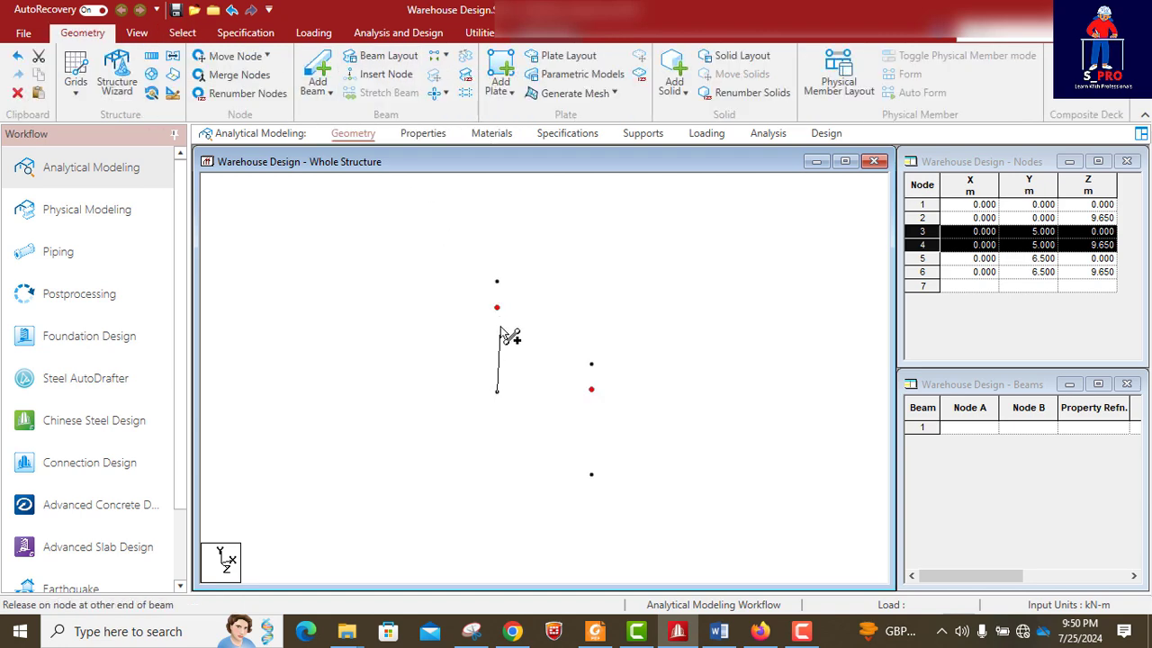
left_click(497, 308)
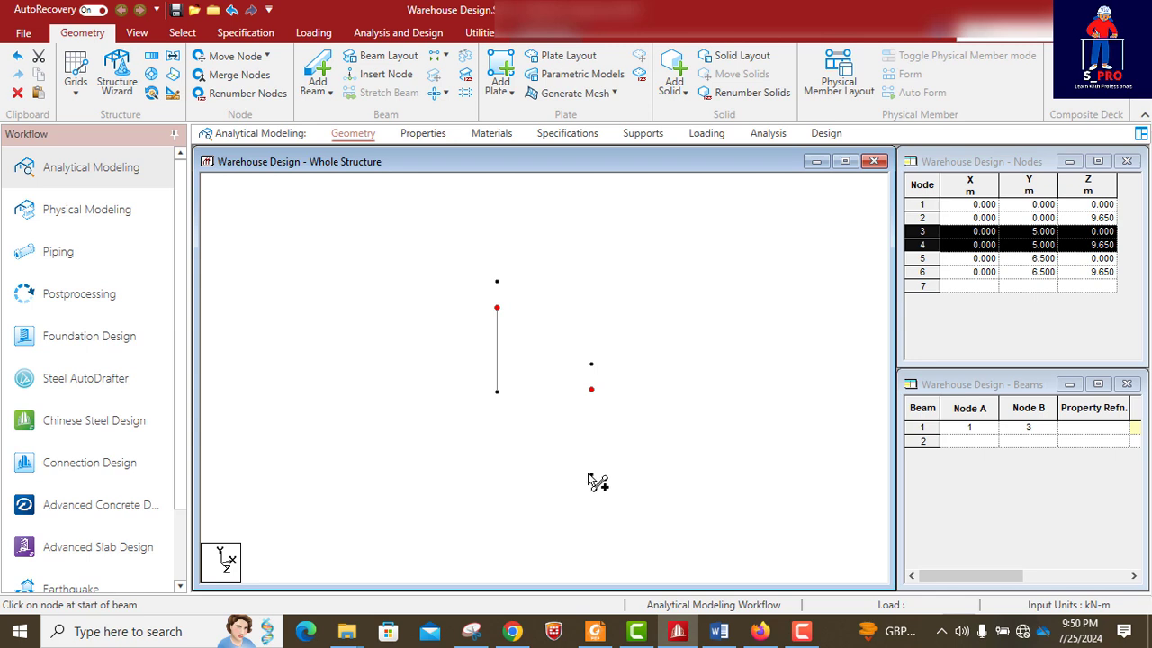
- Add the remaining column beams between nodes 2 and 4, 4 and 6, and 3 and 5
left_click_drag(591, 475, 591, 363)
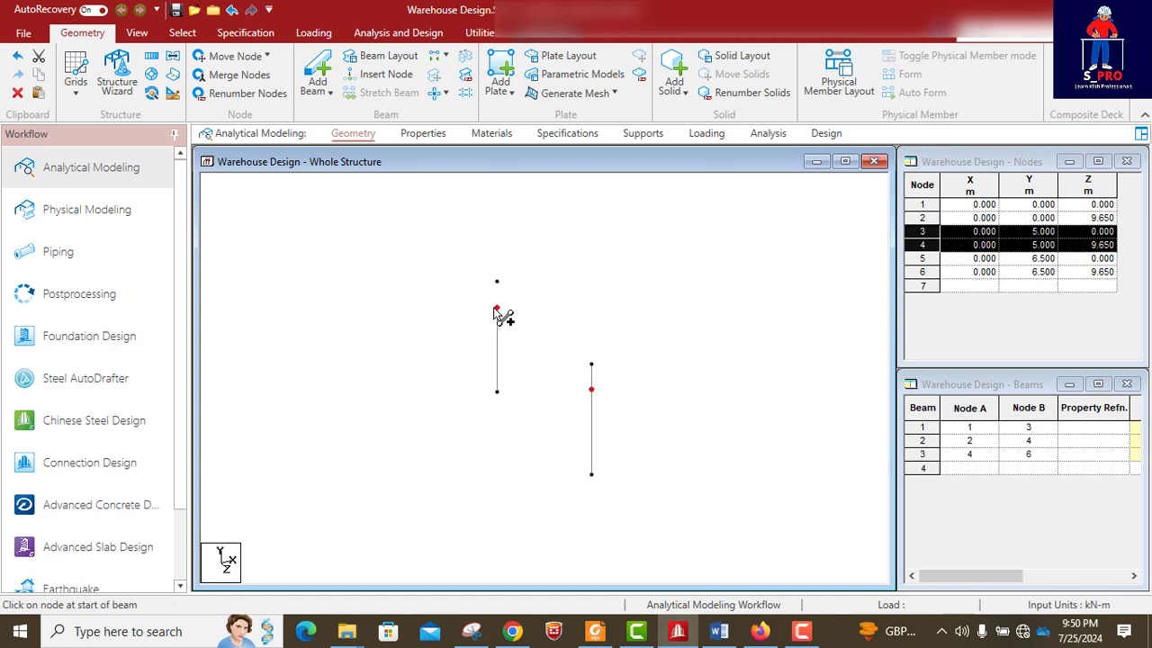
left_click_drag(496, 307, 499, 282)
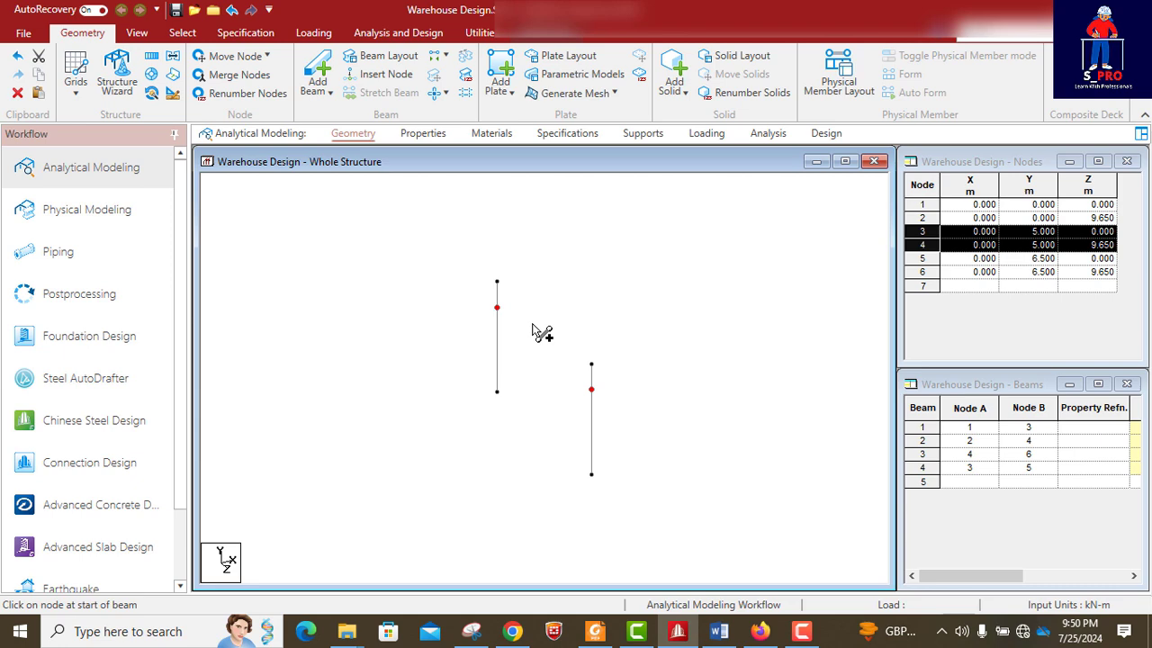
left_click(718, 631)
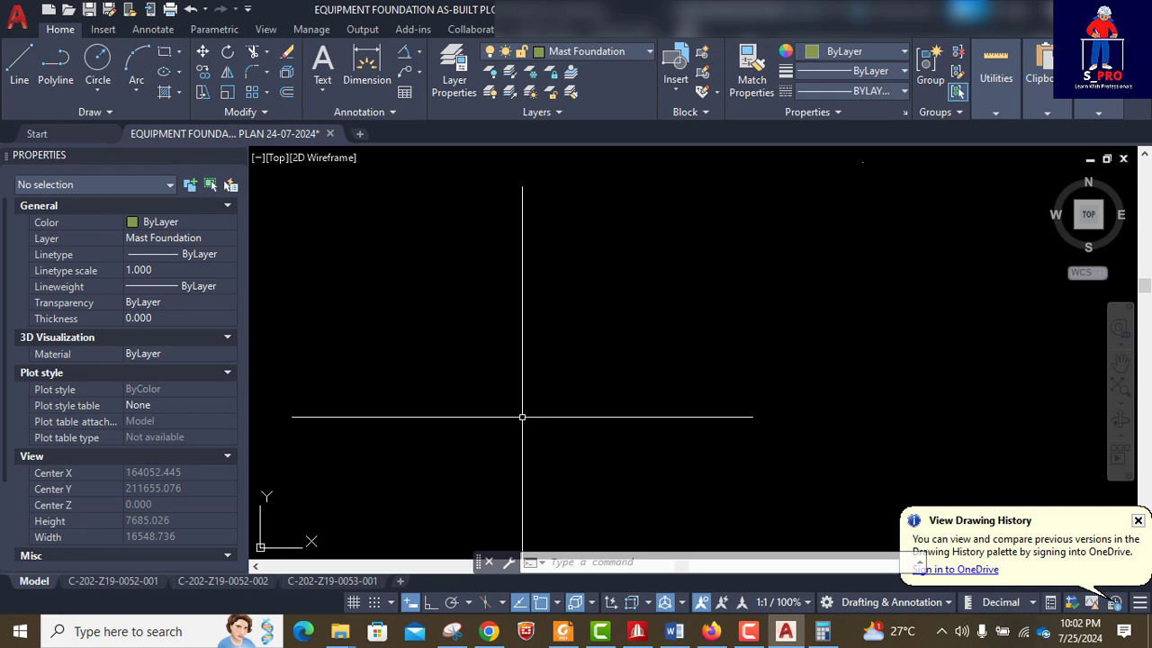
- In AutoCAD, draw a vertical line 6500 long with Ortho on to represent the first column
type("l")
key("Return")
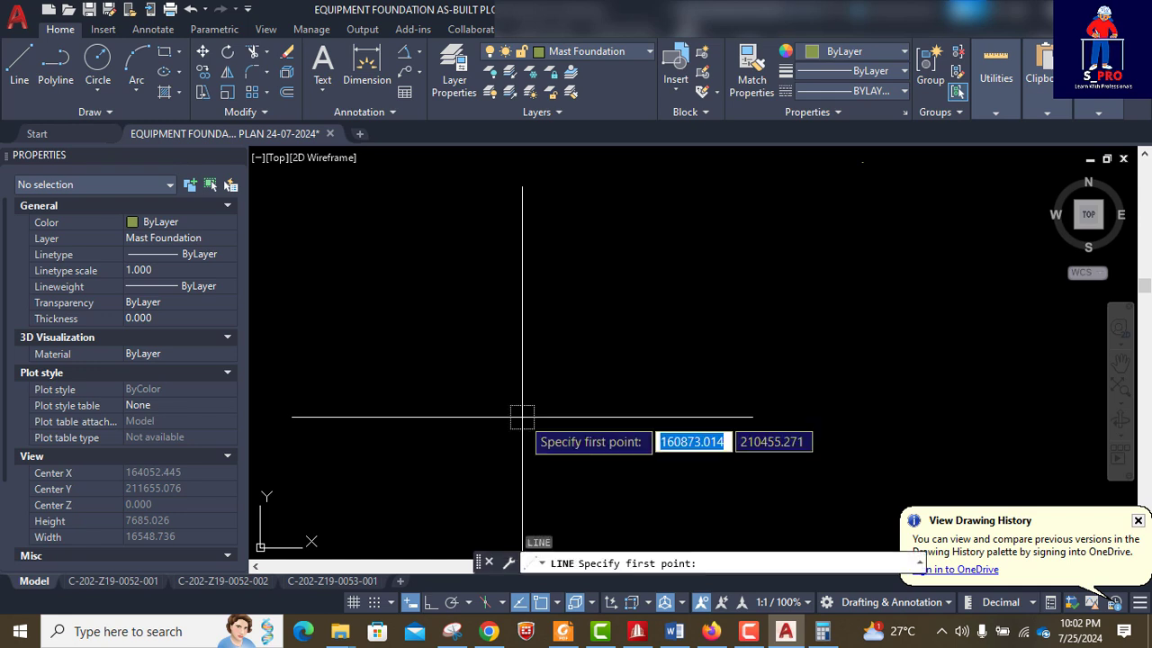
left_click(463, 464)
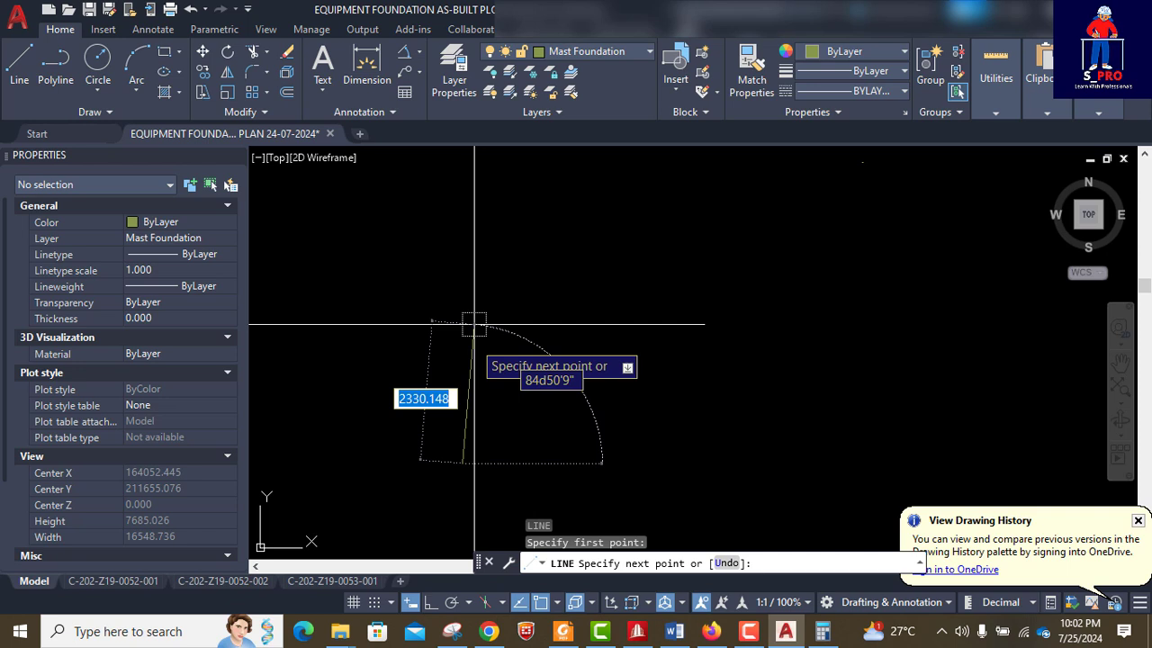
left_click(429, 602)
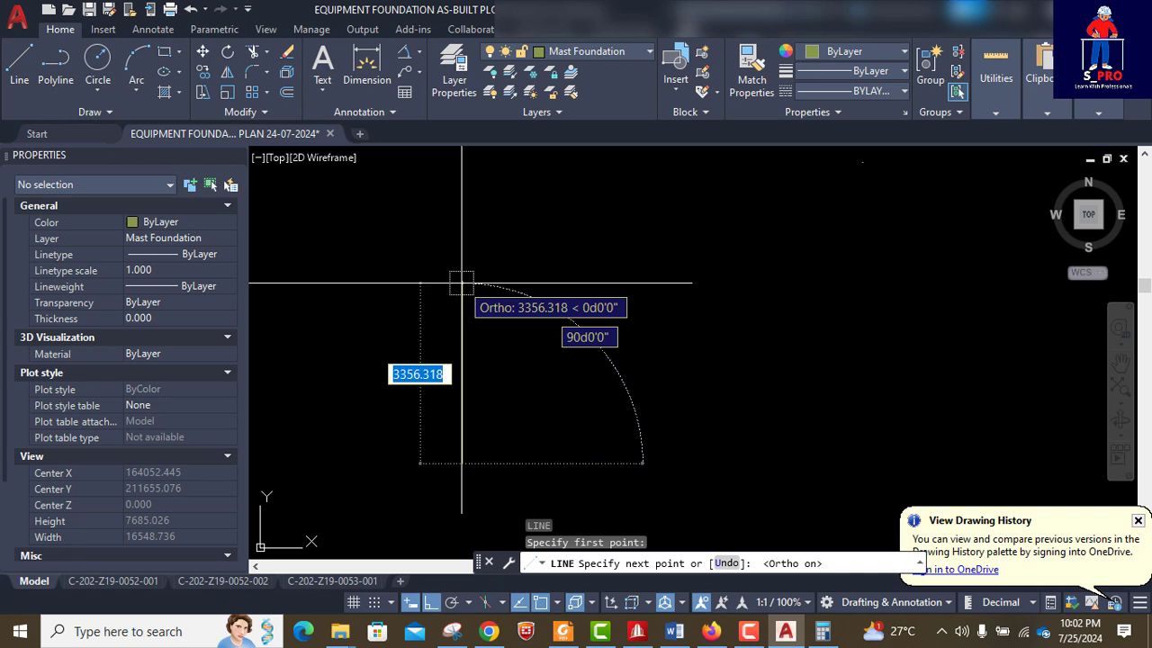
type("6500")
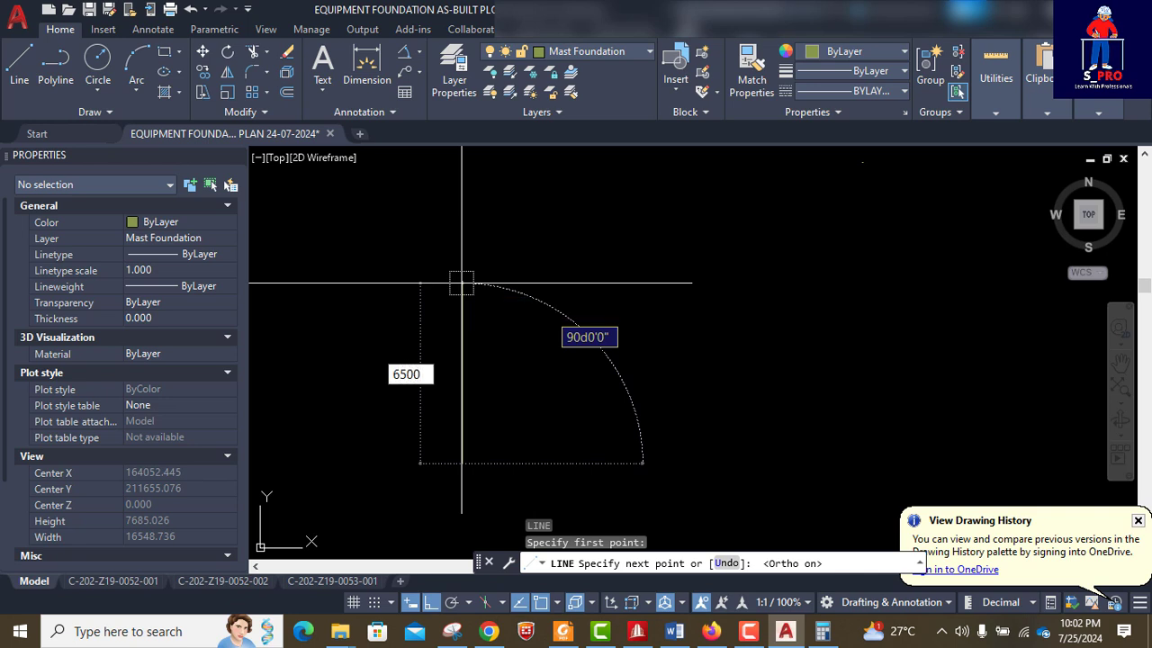
key("Return")
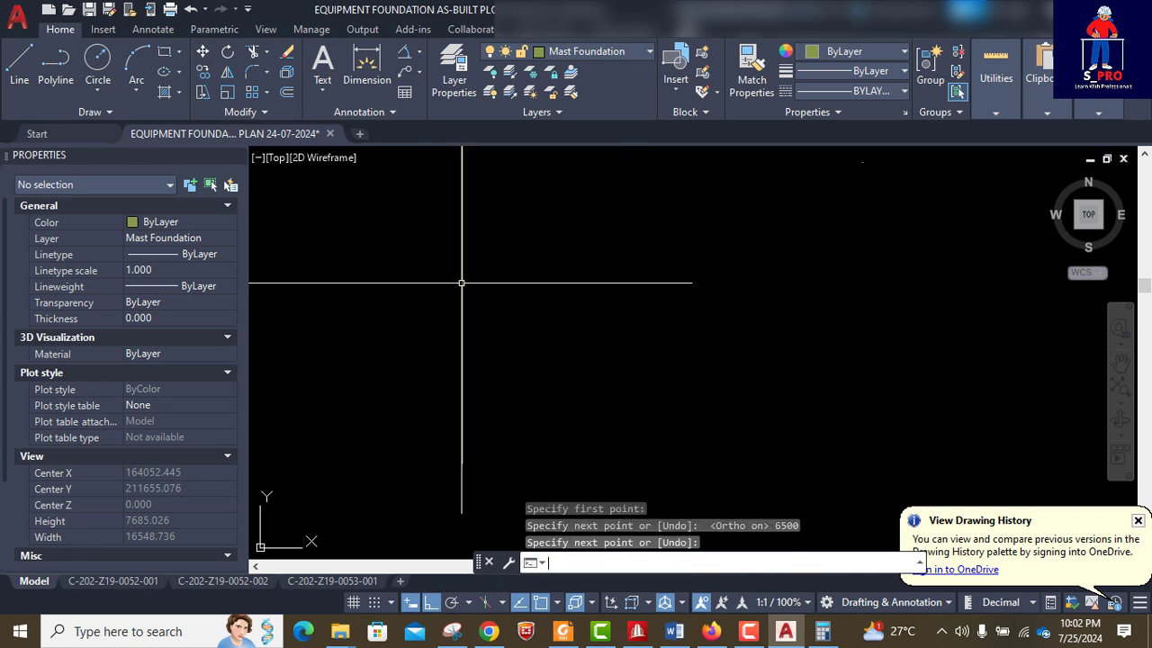
scroll(444, 351, "down", 3)
scroll(499, 256, "up", 3)
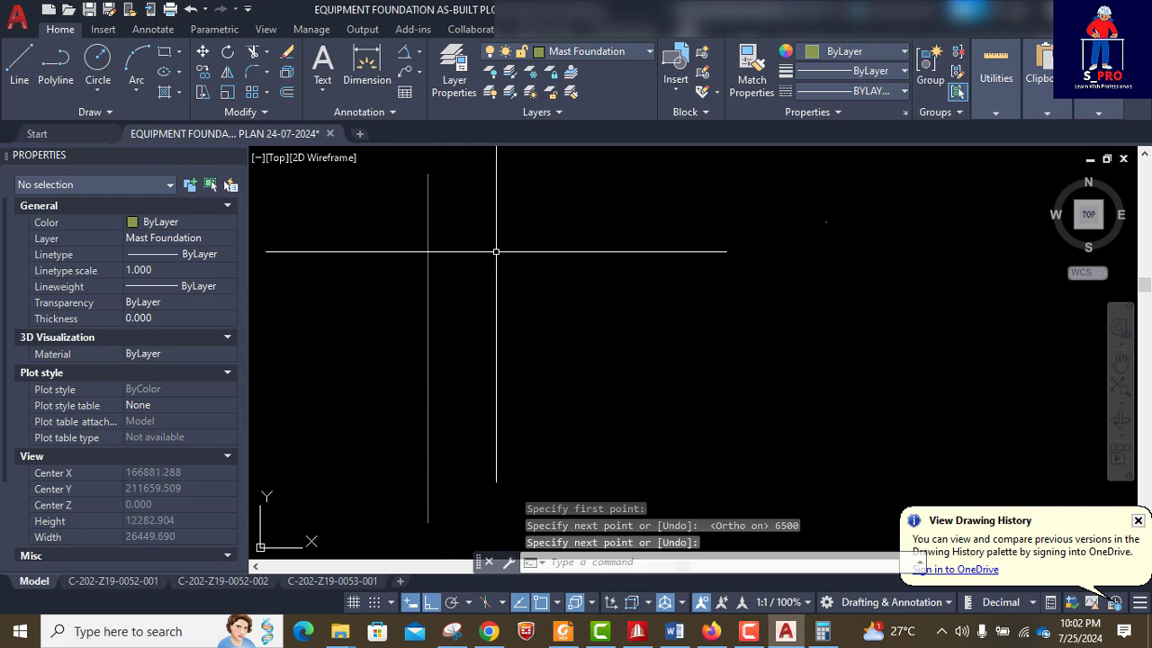
- Erase the tiny stray line to the right of the column line
left_click(718, 182)
left_click(875, 286)
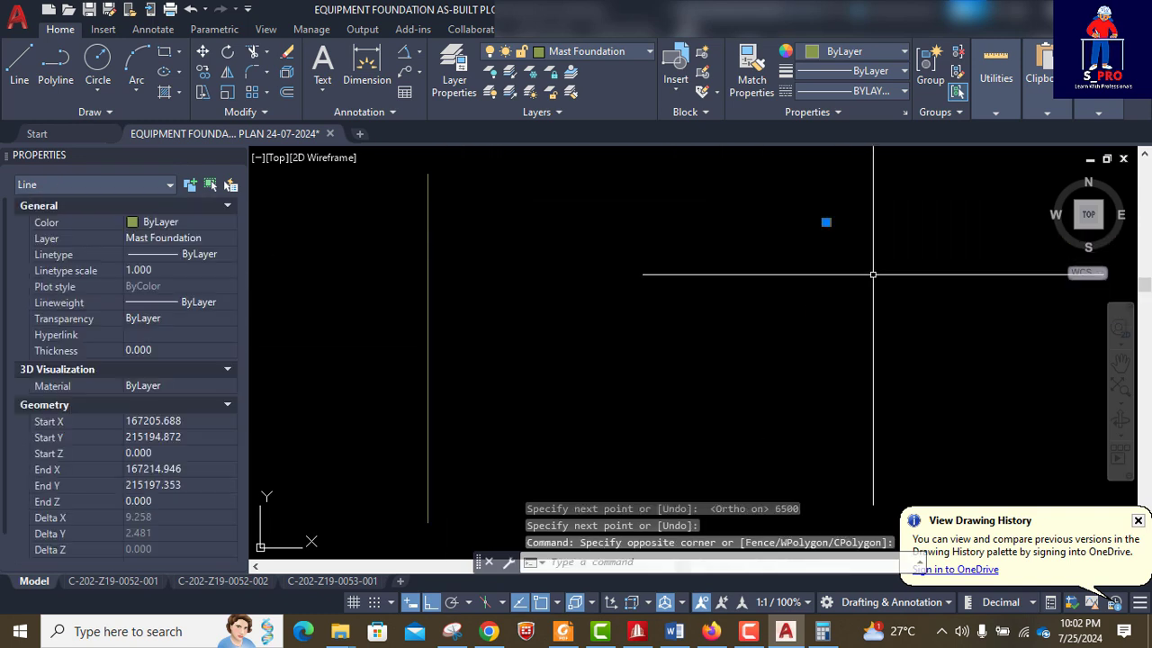
key("Delete")
scroll(581, 351, "down", 2)
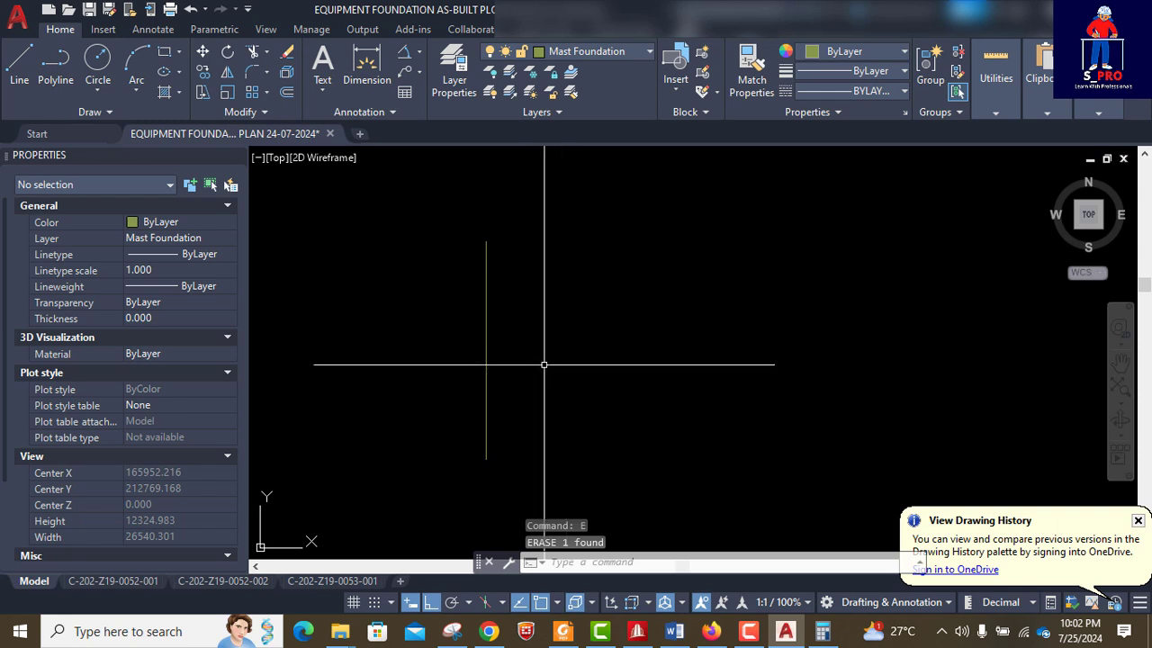
left_click(517, 354)
left_click(470, 327)
type("C")
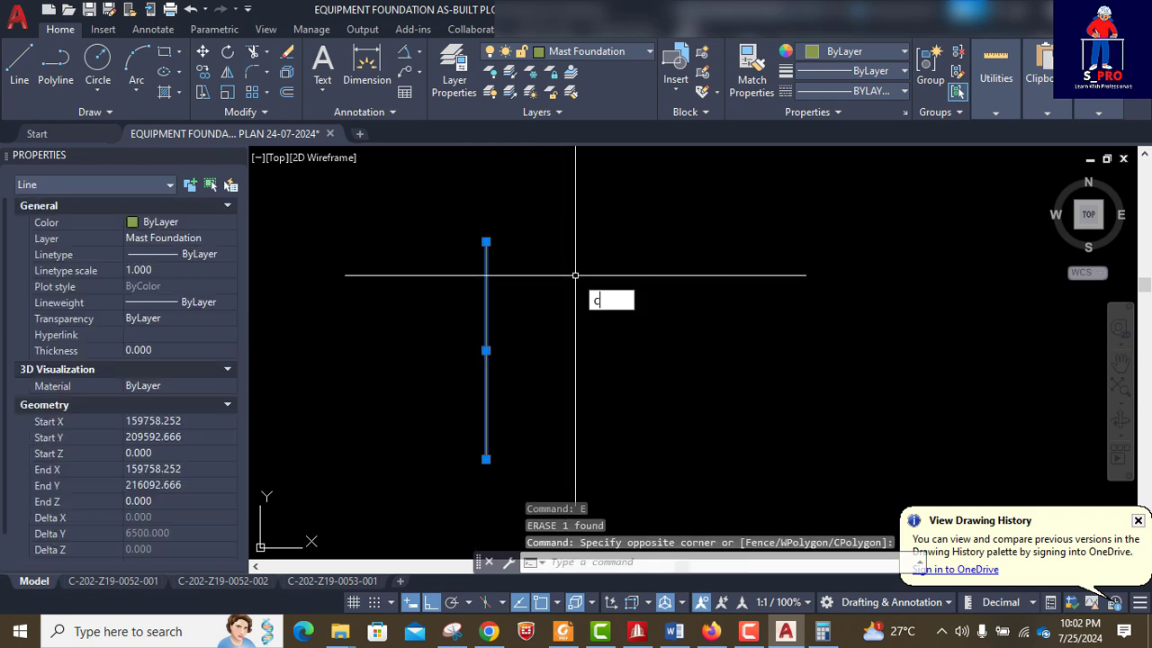
key("Escape")
left_click(520, 352)
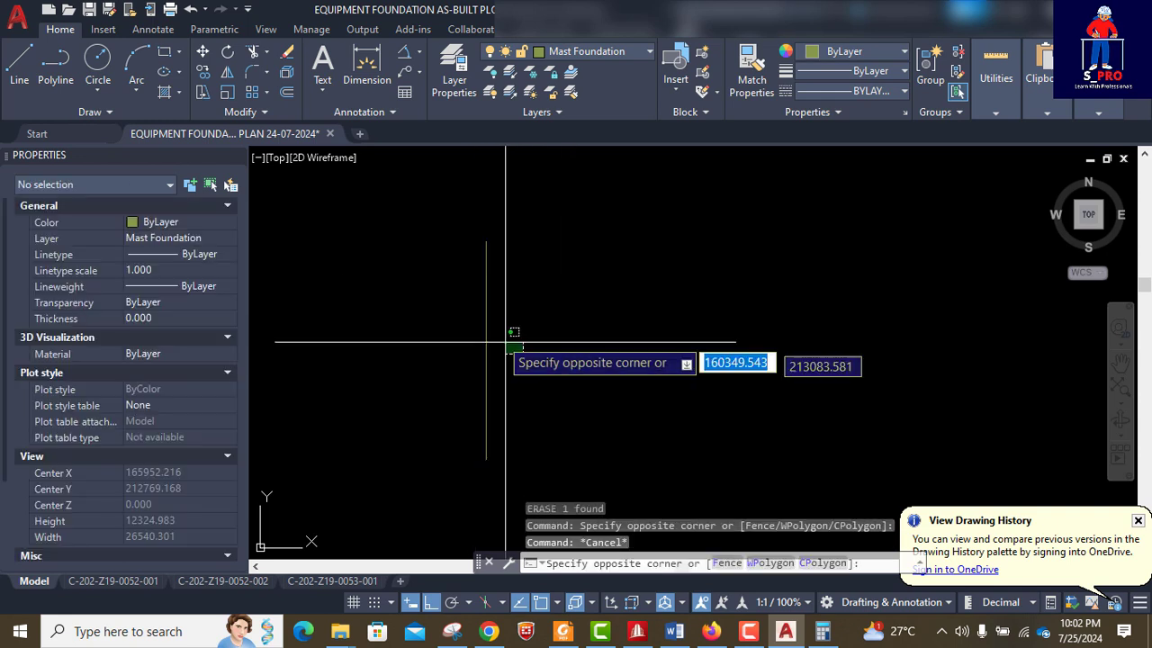
left_click(478, 329)
key("Escape")
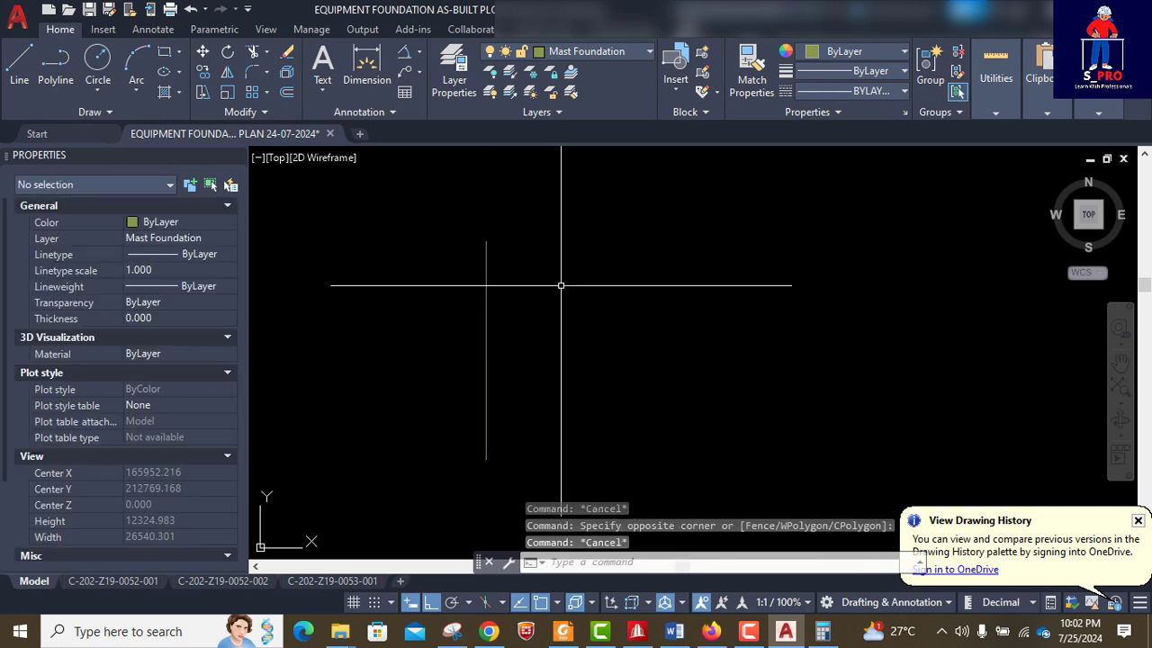
type("O")
key("Return")
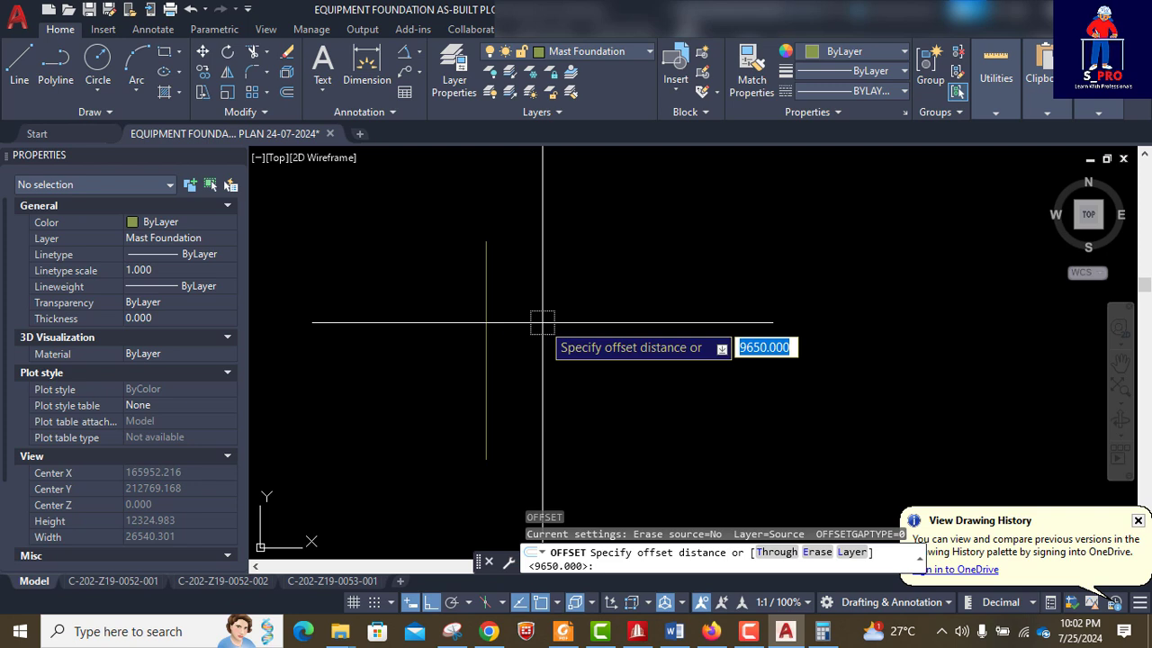
key("Return")
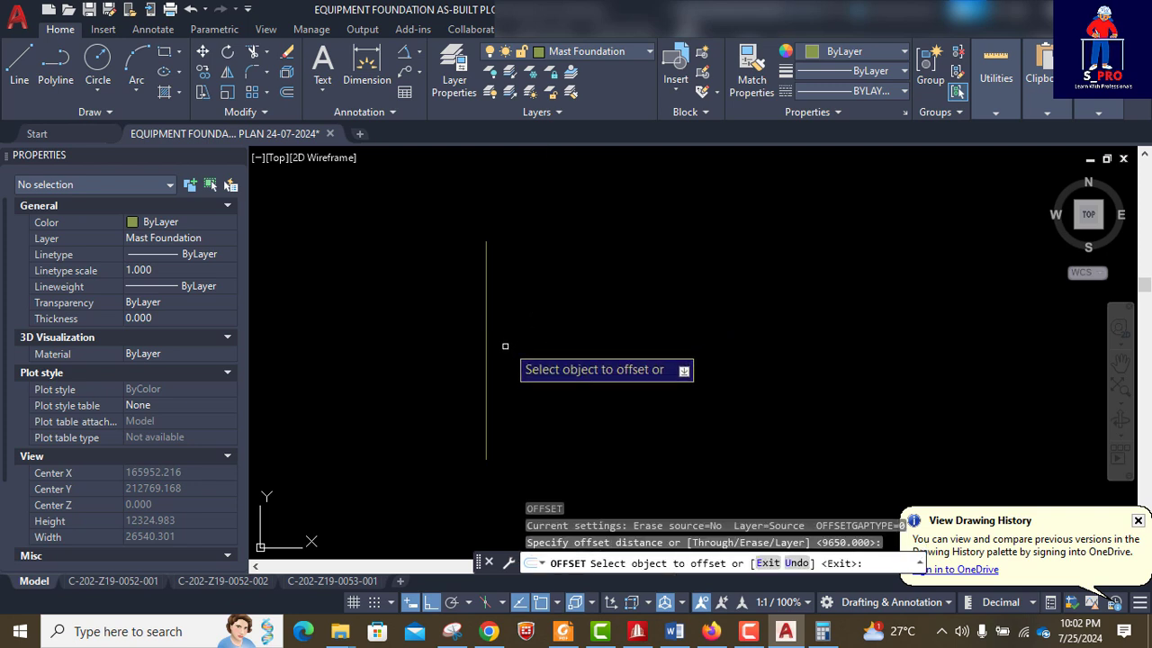
left_click(487, 400)
key("Escape")
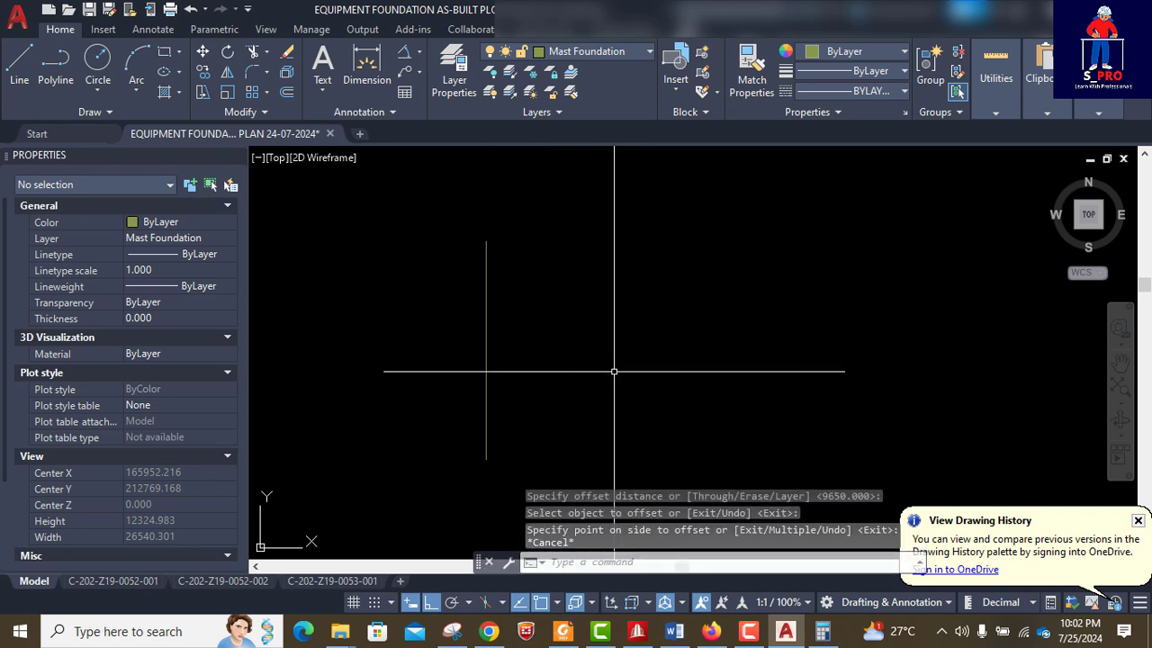
- Offset the vertical column line 9650 to the right to create the second column
type("o")
key("Return")
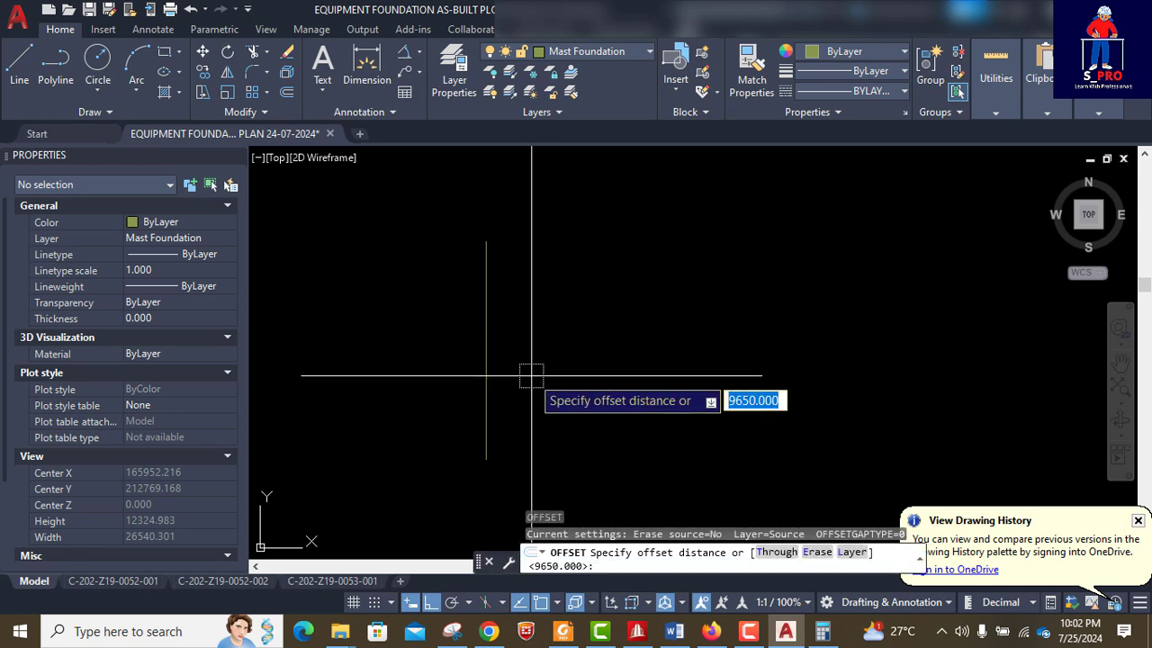
key("Return")
left_click(486, 360)
left_click(509, 360)
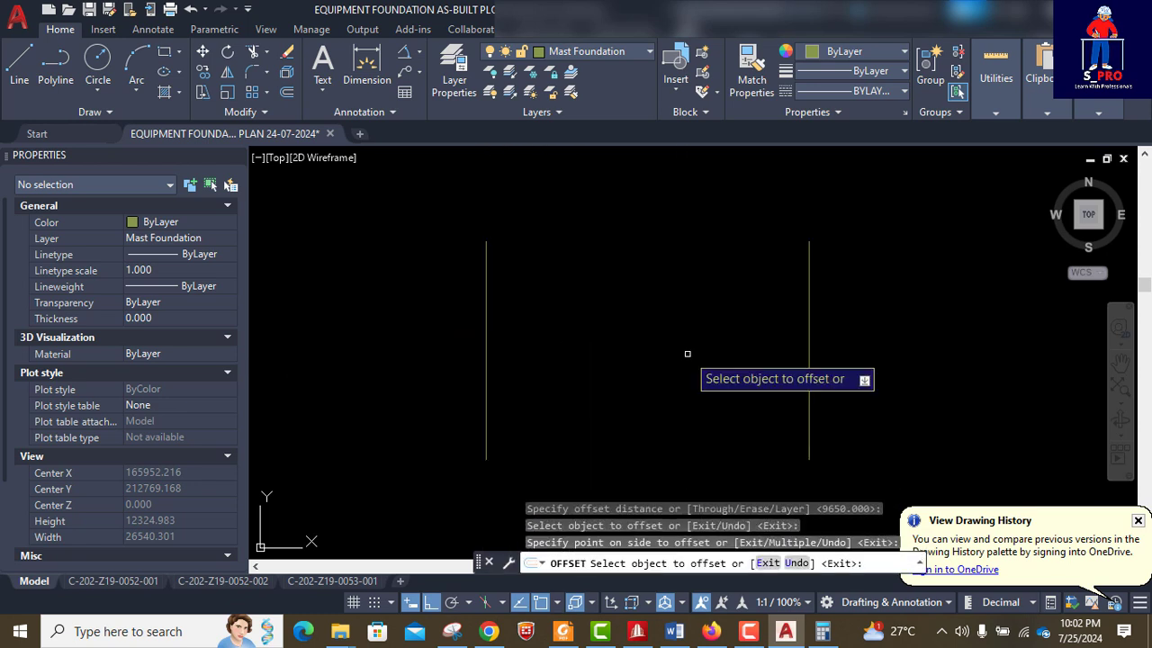
key("Escape")
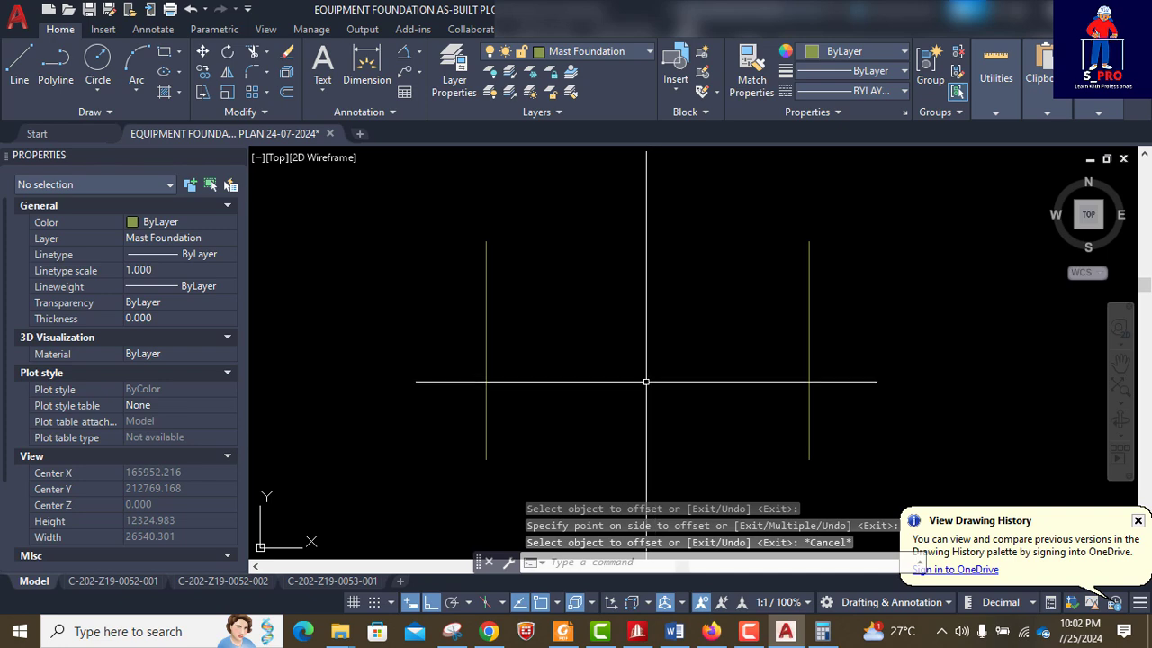
- Review the frame in STAAD.Pro and the dimensions in the Word reference drawing, returning to AutoCAD
left_click(638, 631)
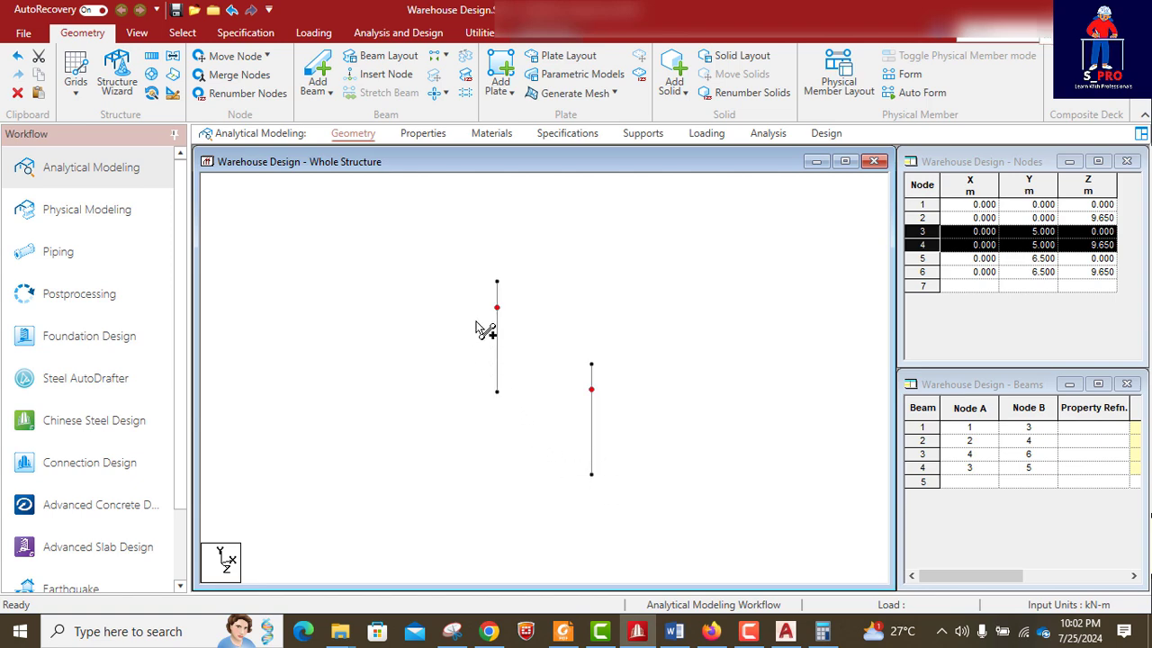
left_click(674, 631)
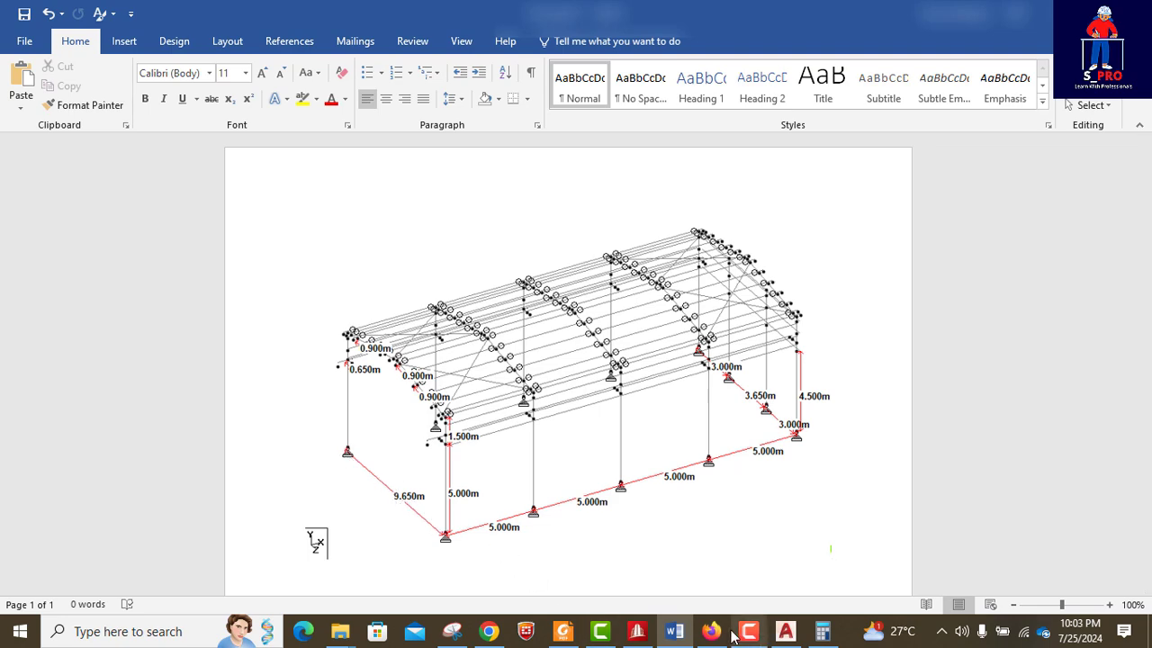
left_click(681, 635)
left_click(786, 630)
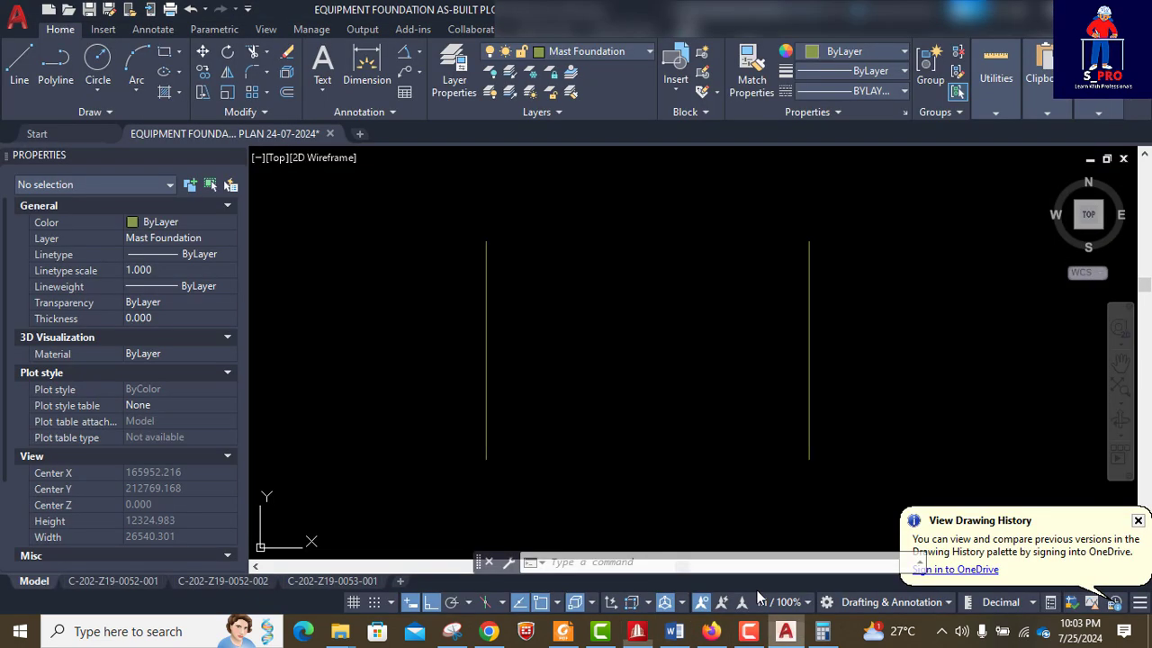
- Draw a horizontal line connecting the upper ends of the two column lines
scroll(606, 479, "down", 2)
scroll(660, 307, "up", 2)
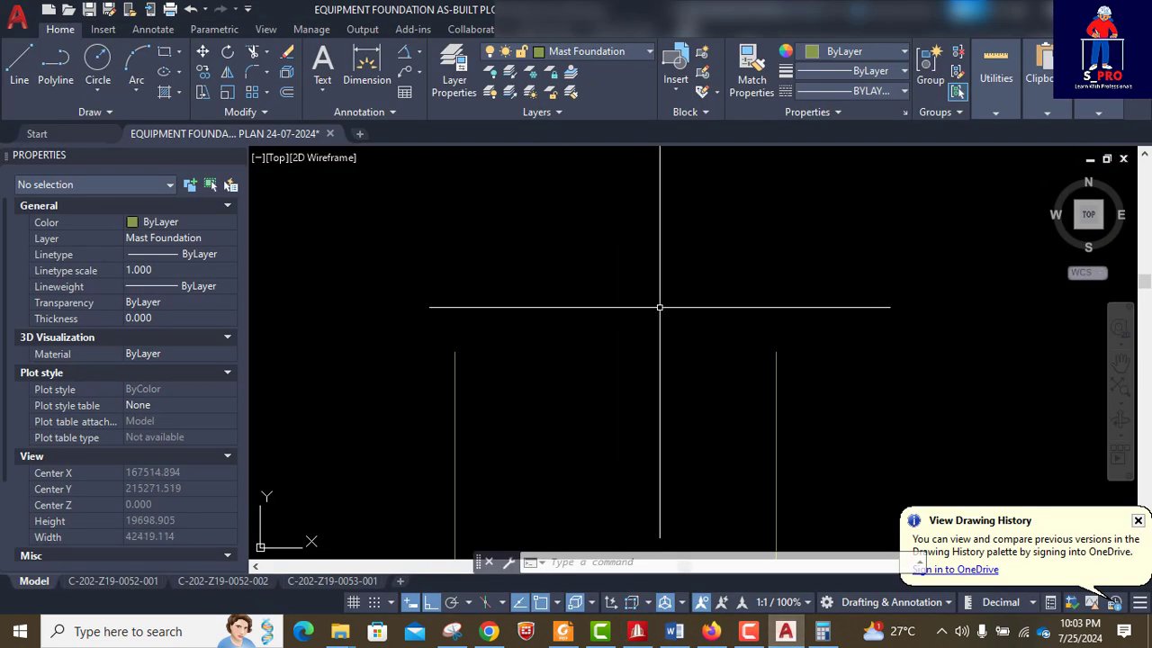
scroll(477, 225, "down", 2)
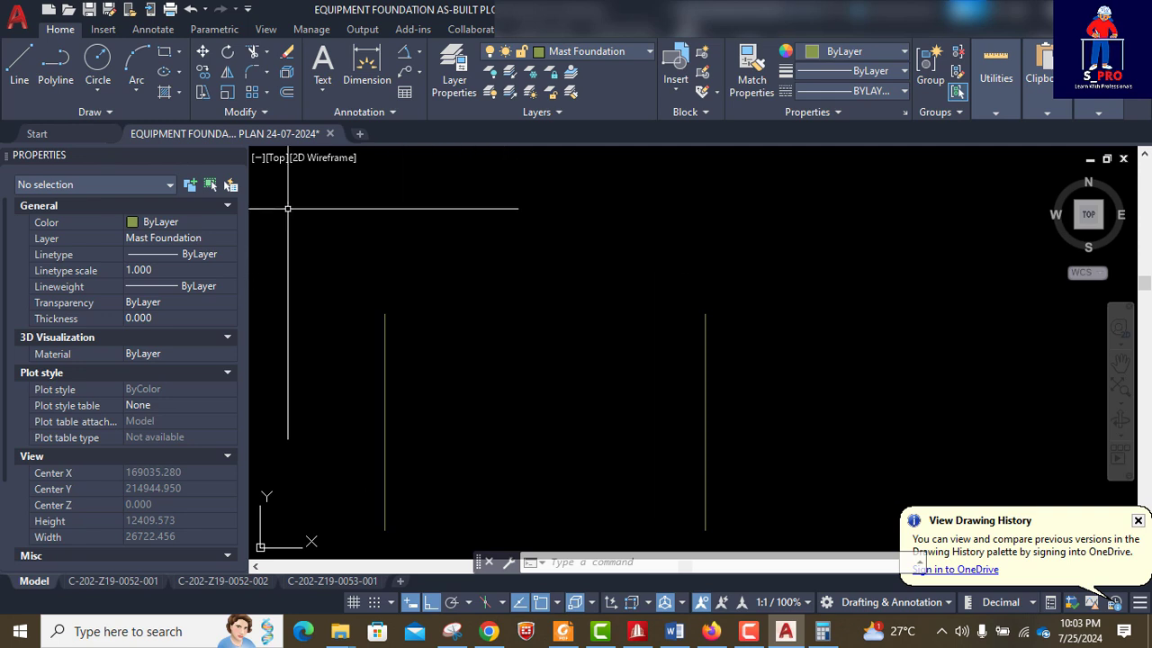
left_click(21, 57)
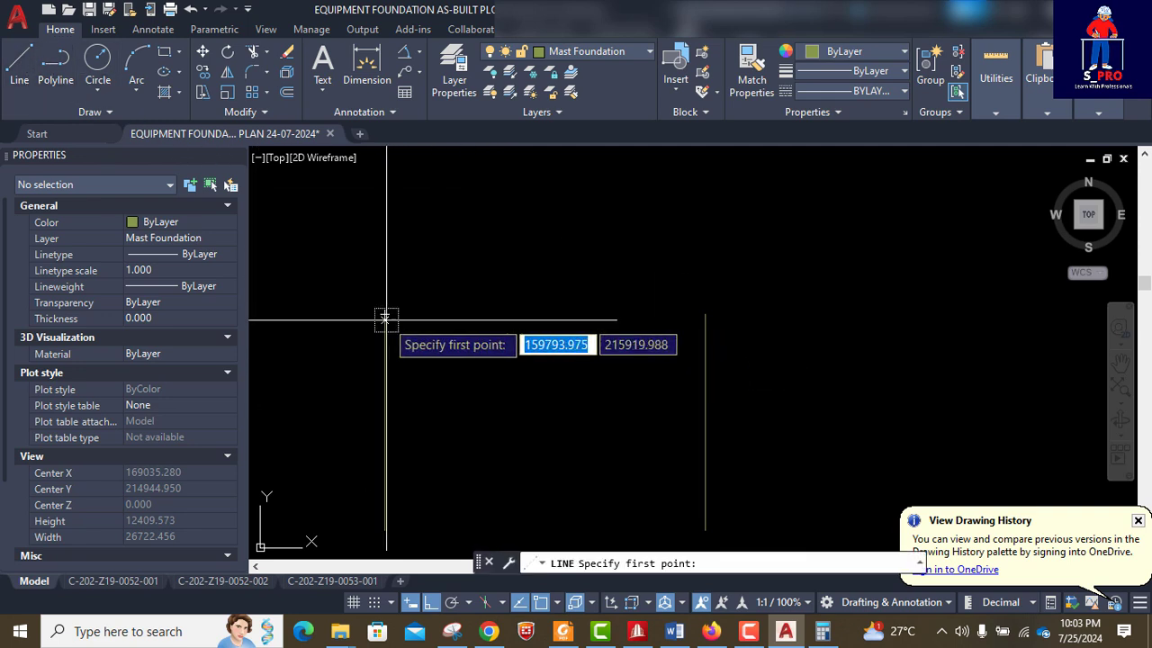
left_click(385, 314)
left_click(705, 314)
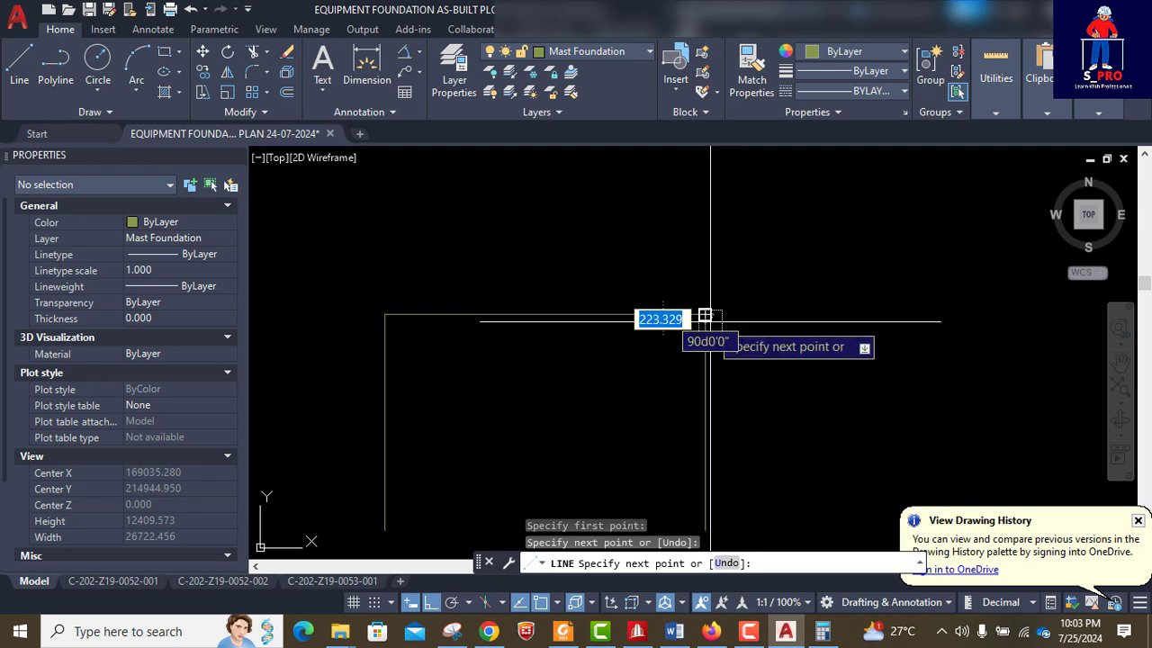
key("Return")
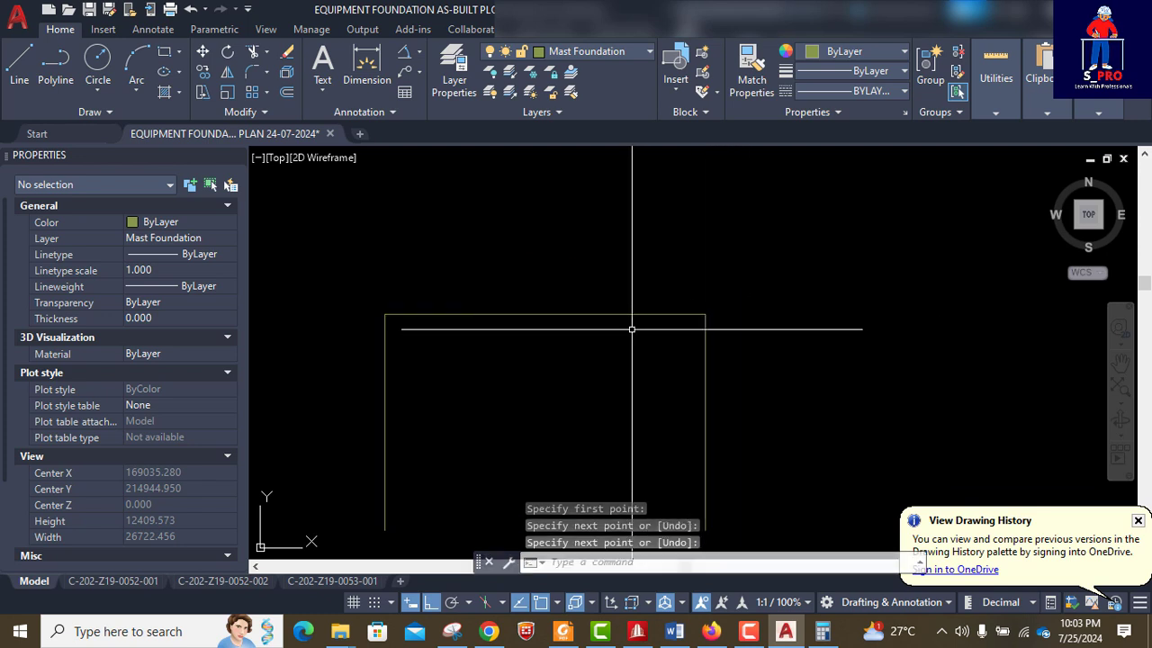
- With Ortho on, draw a line 10000 long straight upward from the upper end of the right column
key("Return")
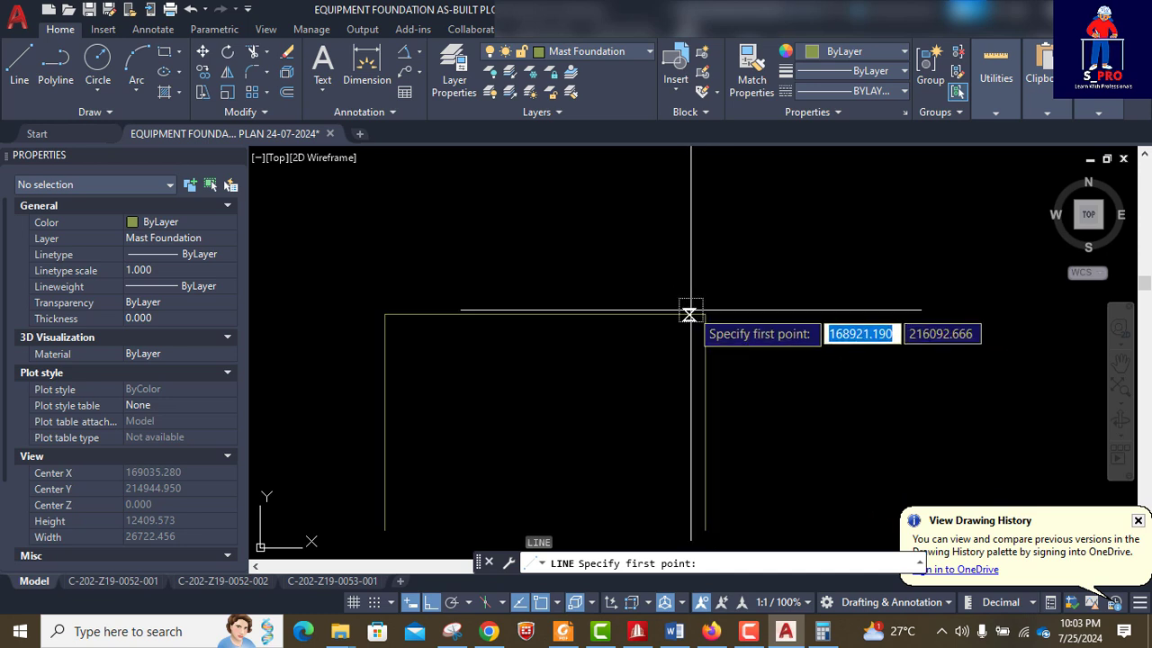
left_click(704, 314)
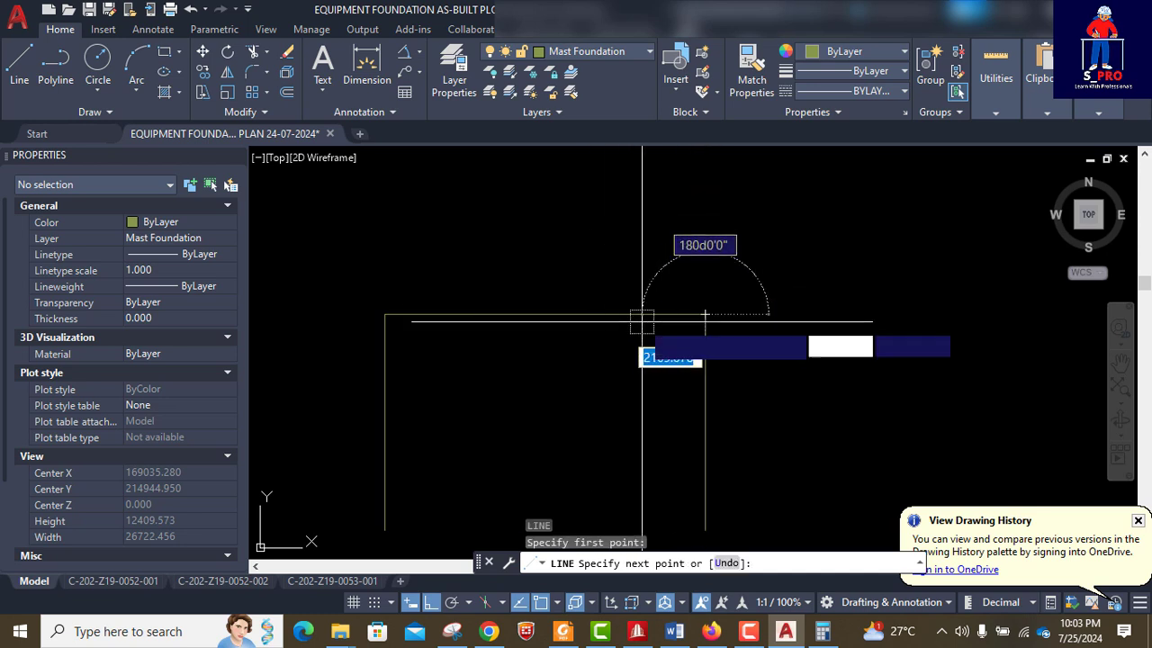
left_click(430, 606)
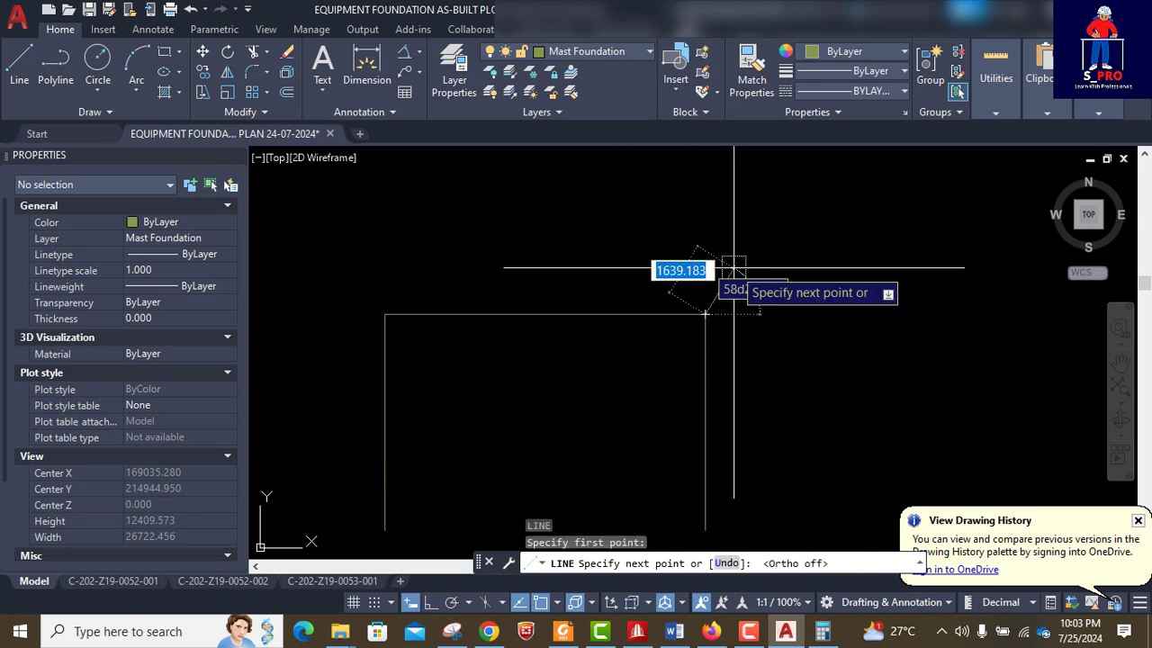
left_click(432, 604)
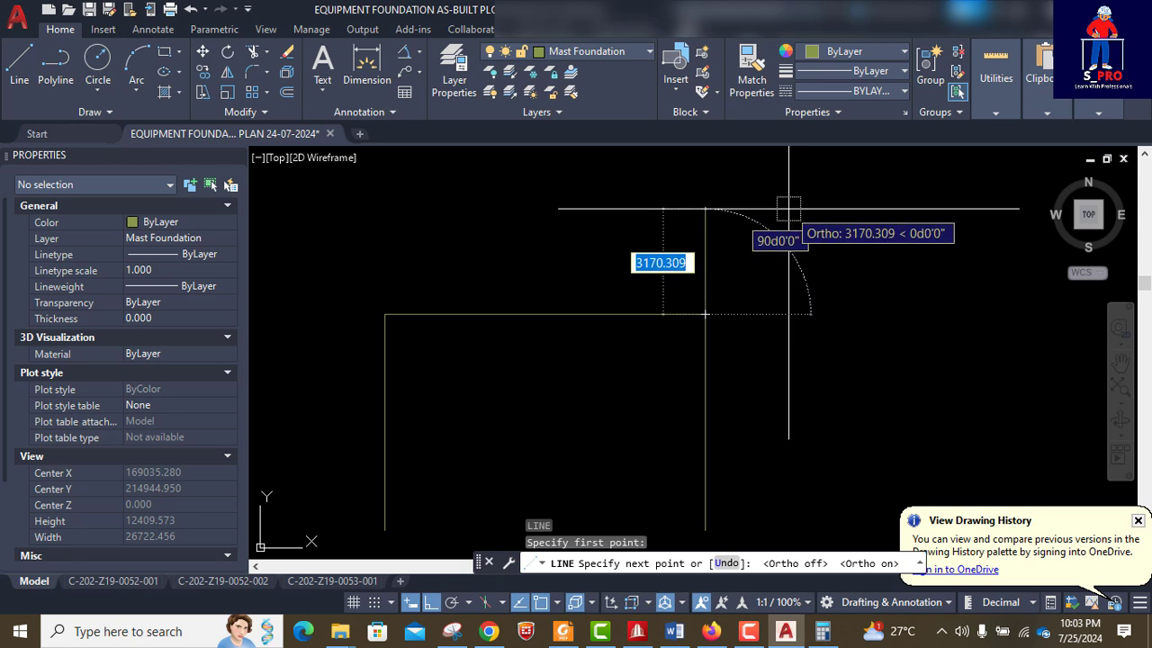
type("10000")
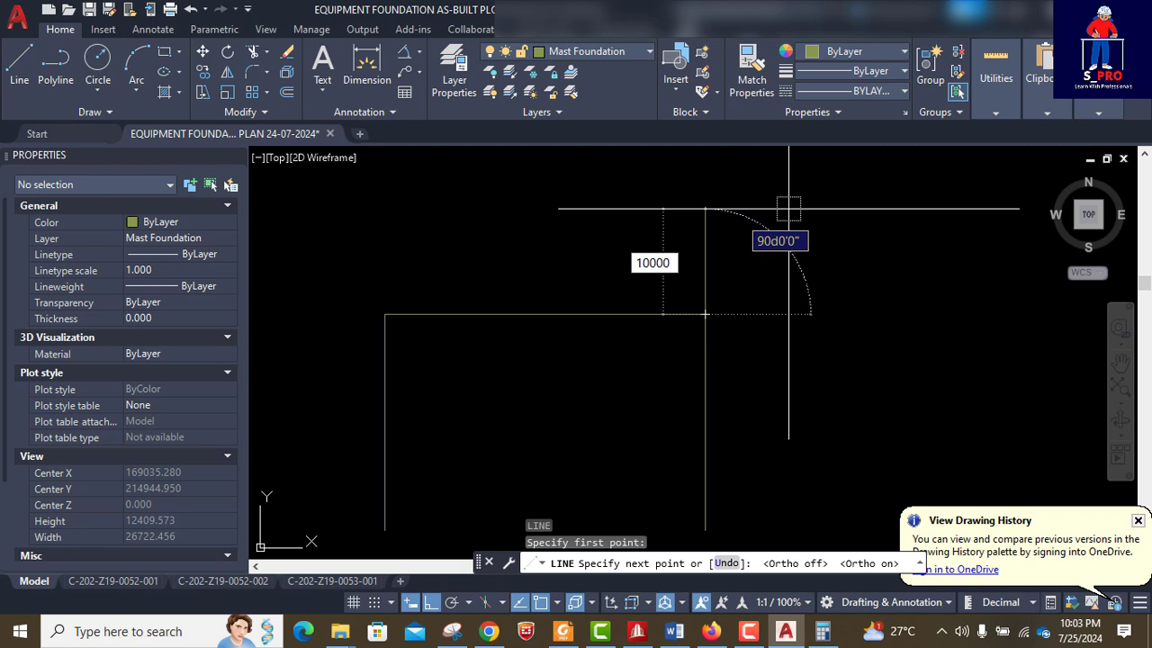
key("Tab")
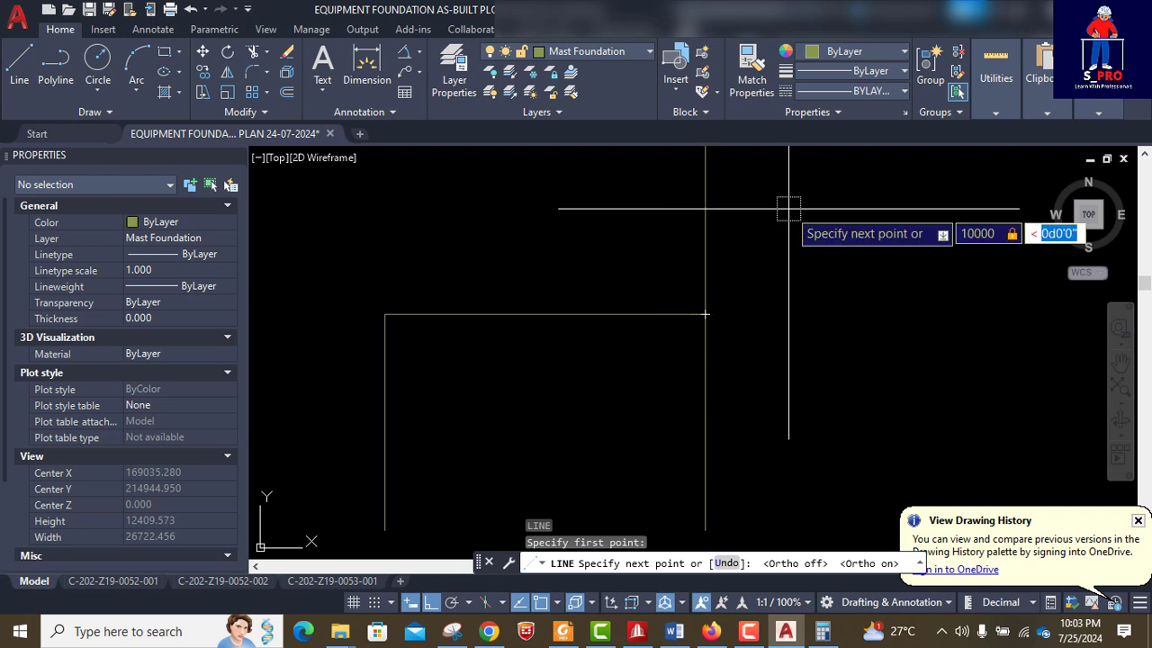
key("Return")
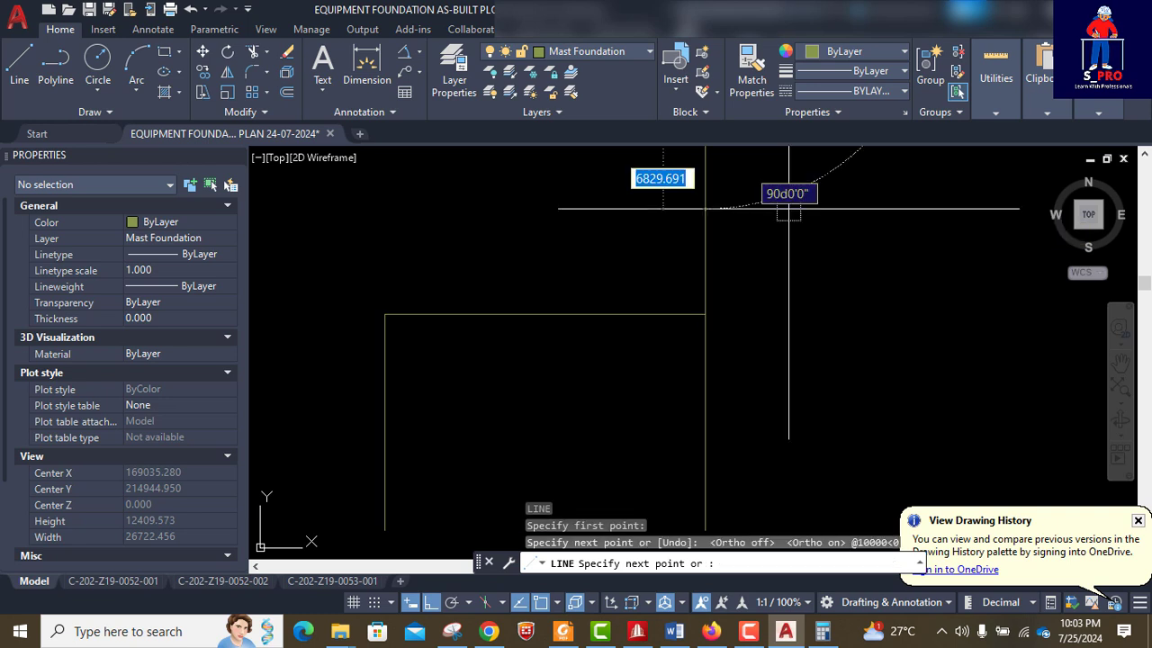
- Delete the vertical line rising above the upper end of the right column
scroll(681, 437, "down", 2)
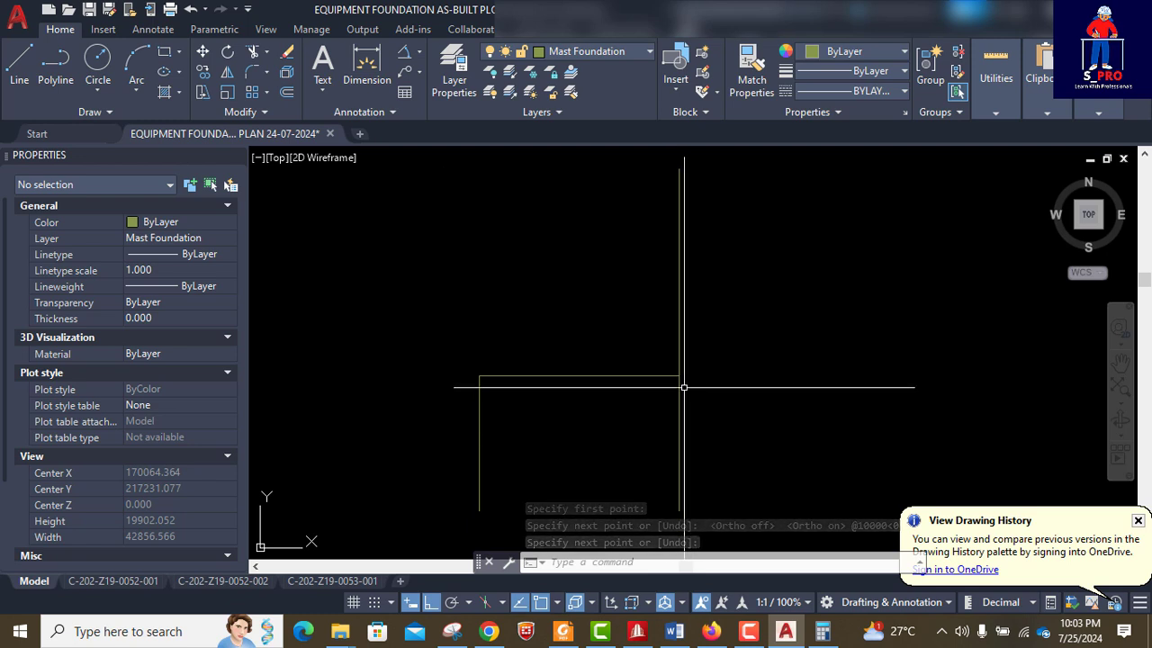
scroll(675, 380, "up", 4)
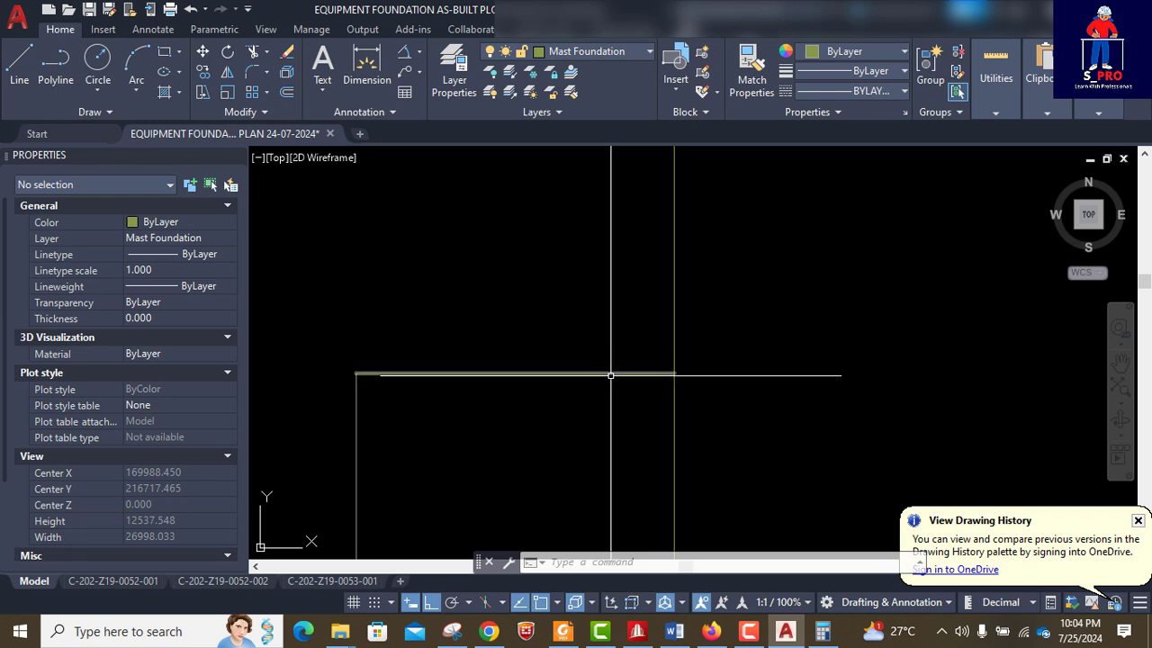
scroll(611, 376, "down", 2)
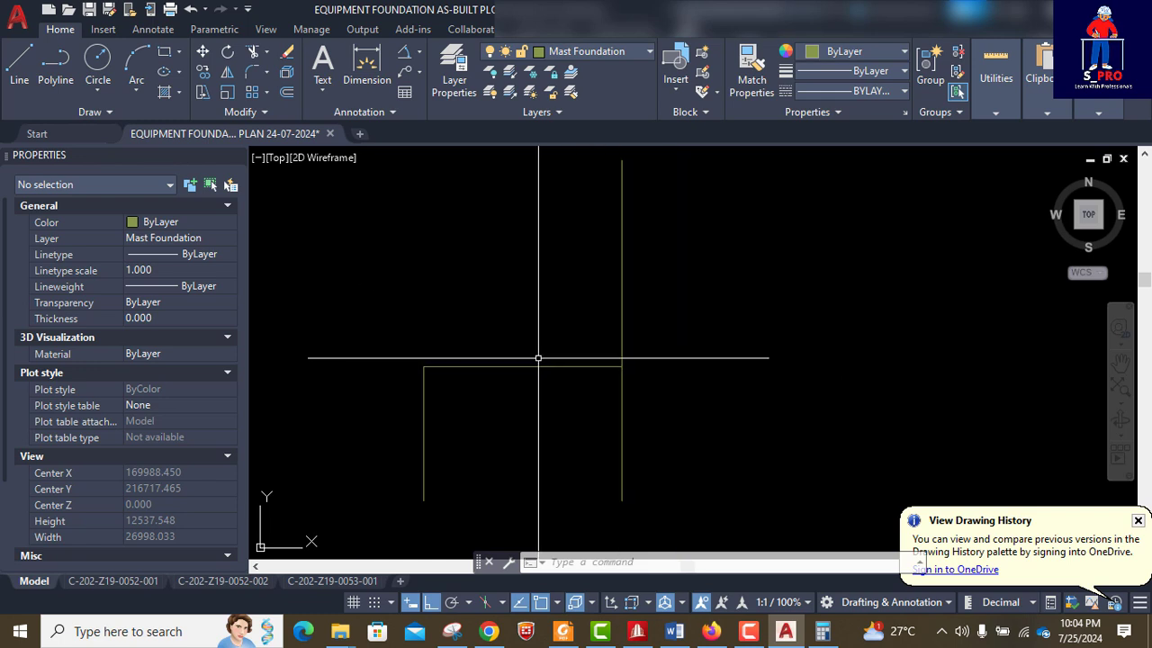
left_click(660, 293)
left_click(589, 288)
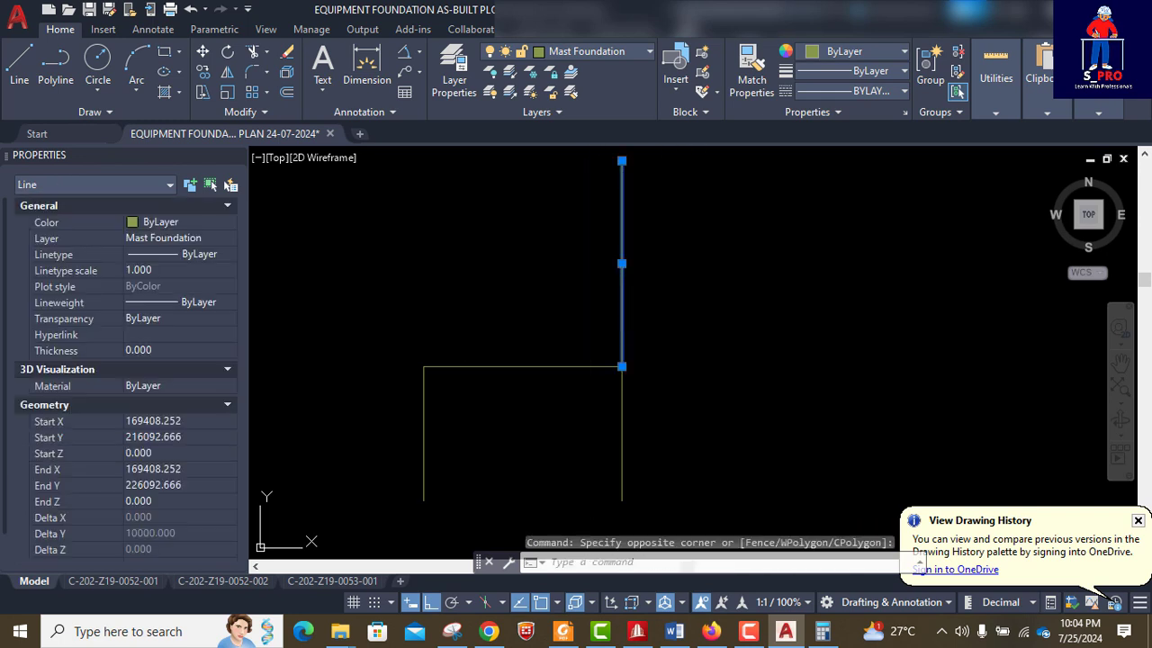
key("Escape")
- With Ortho off, draw a sloping line 10000 long at an angle of 285 from the upper end of the right column
type("l")
key("Return")
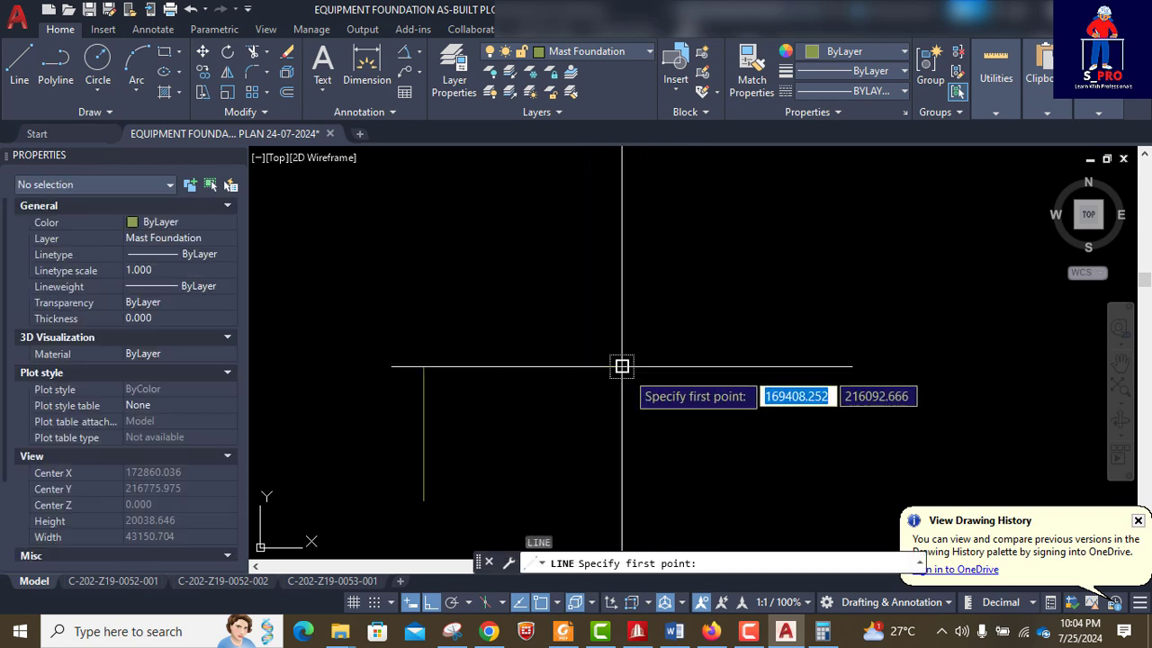
left_click(622, 366)
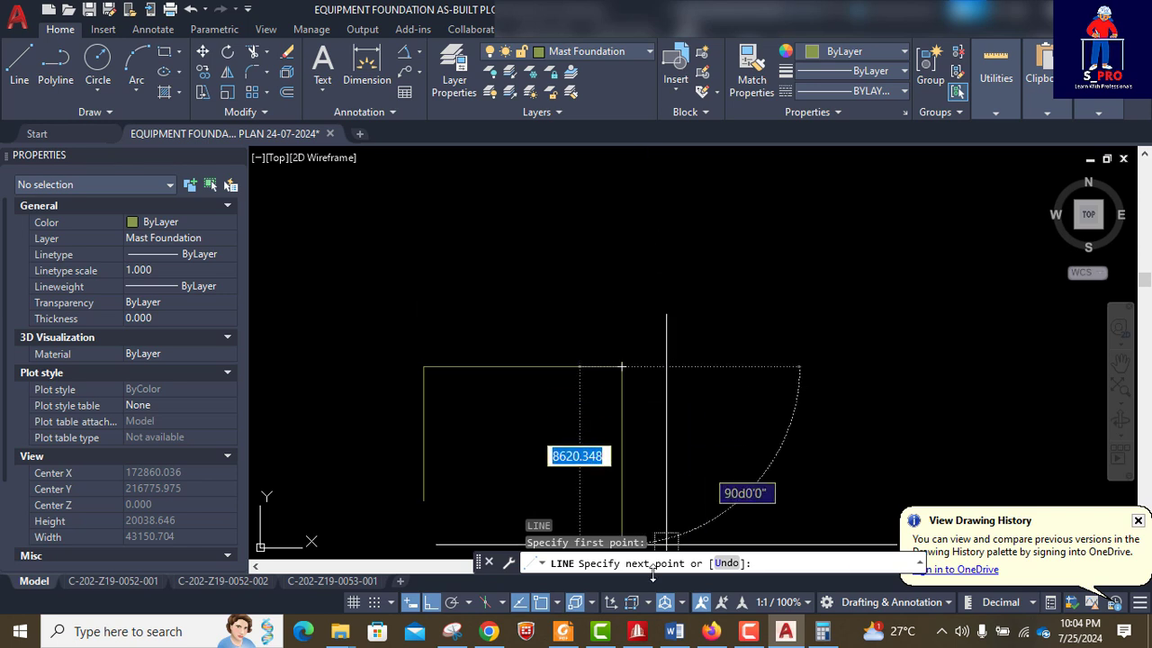
left_click(433, 603)
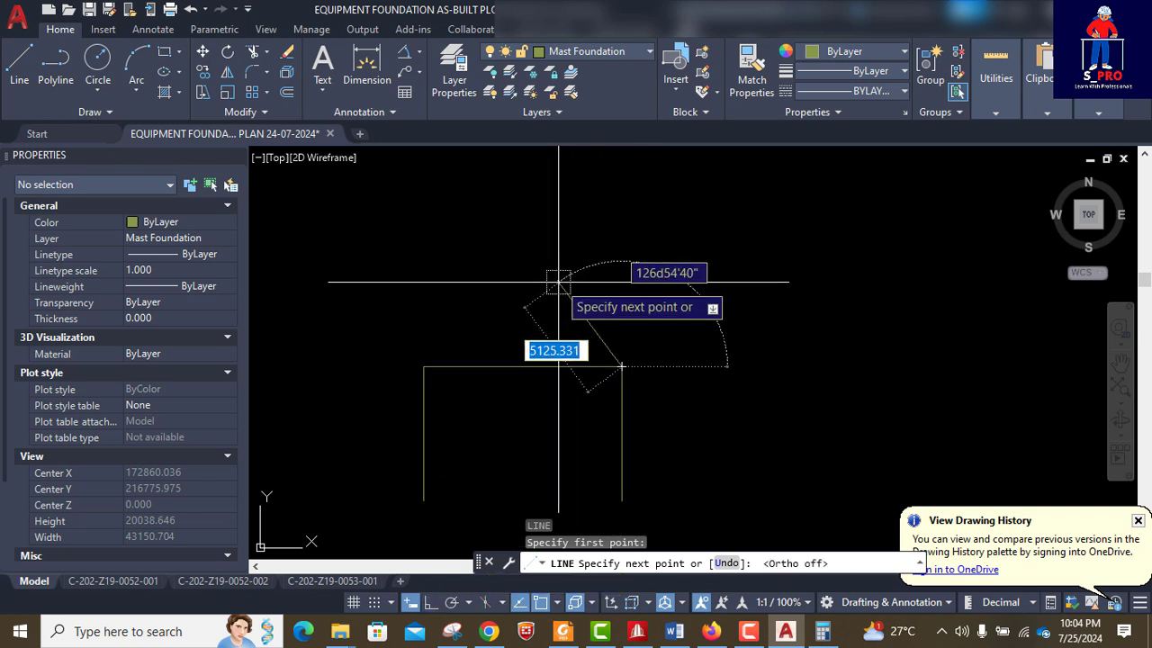
type("10000")
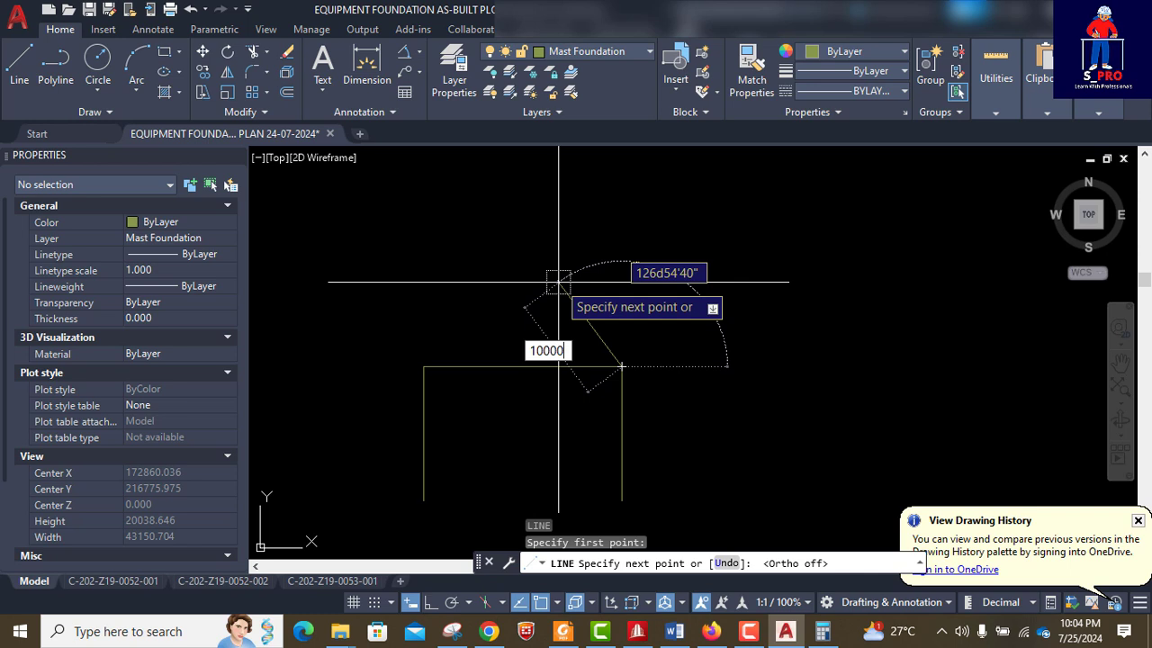
key("Tab")
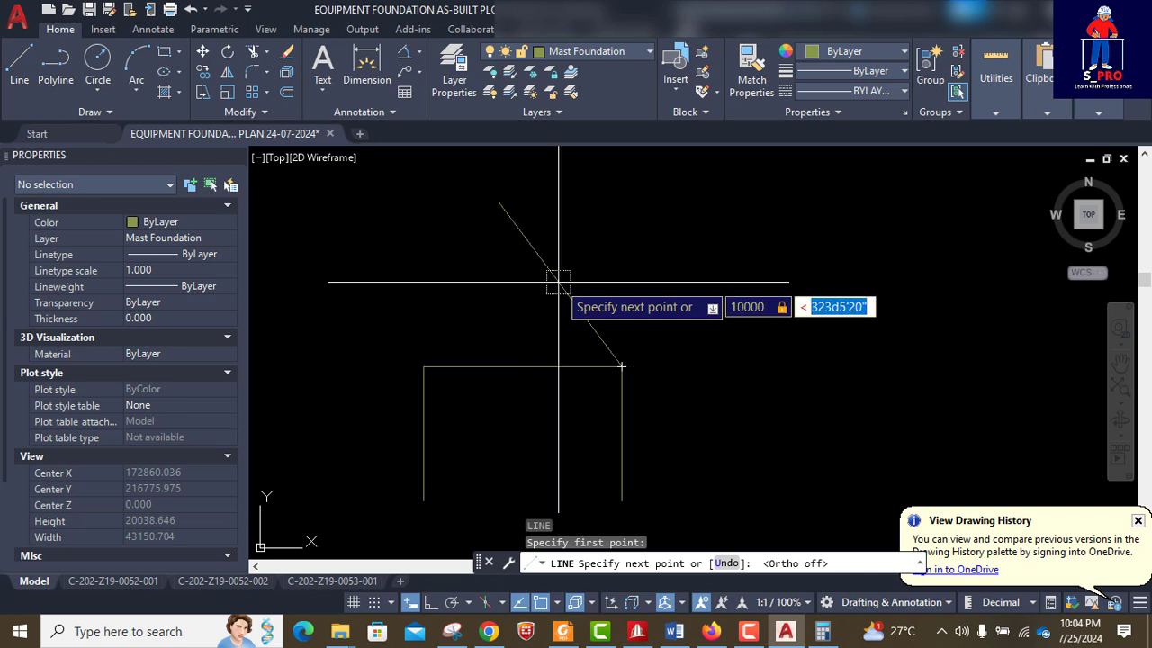
type("285")
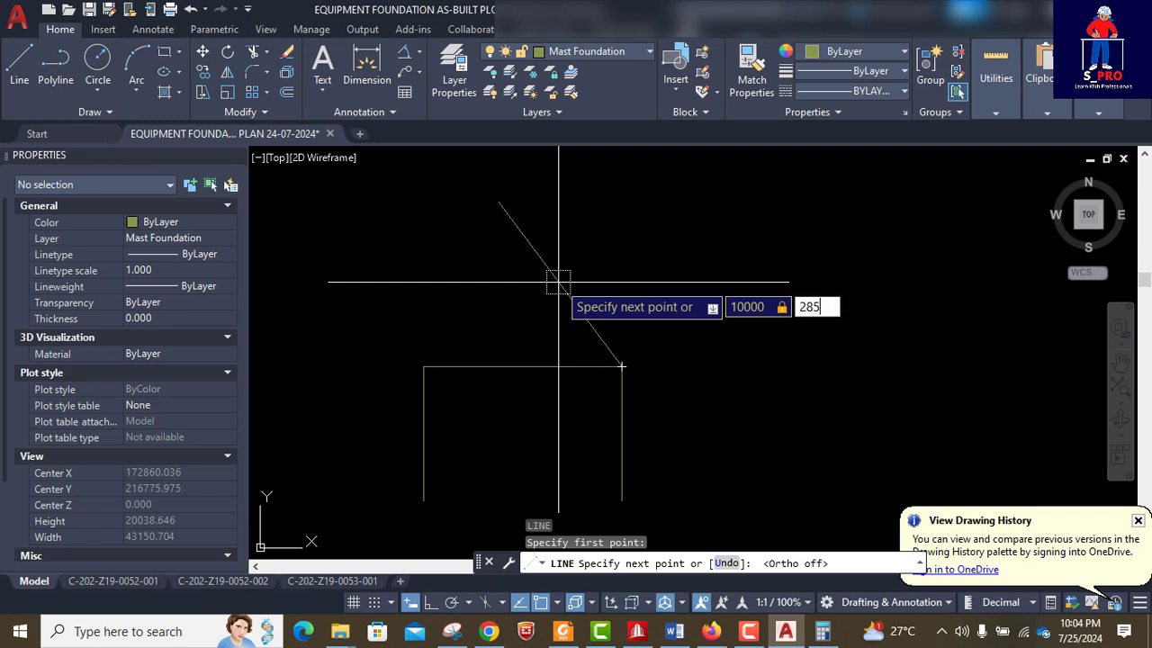
key("Return")
key("Escape")
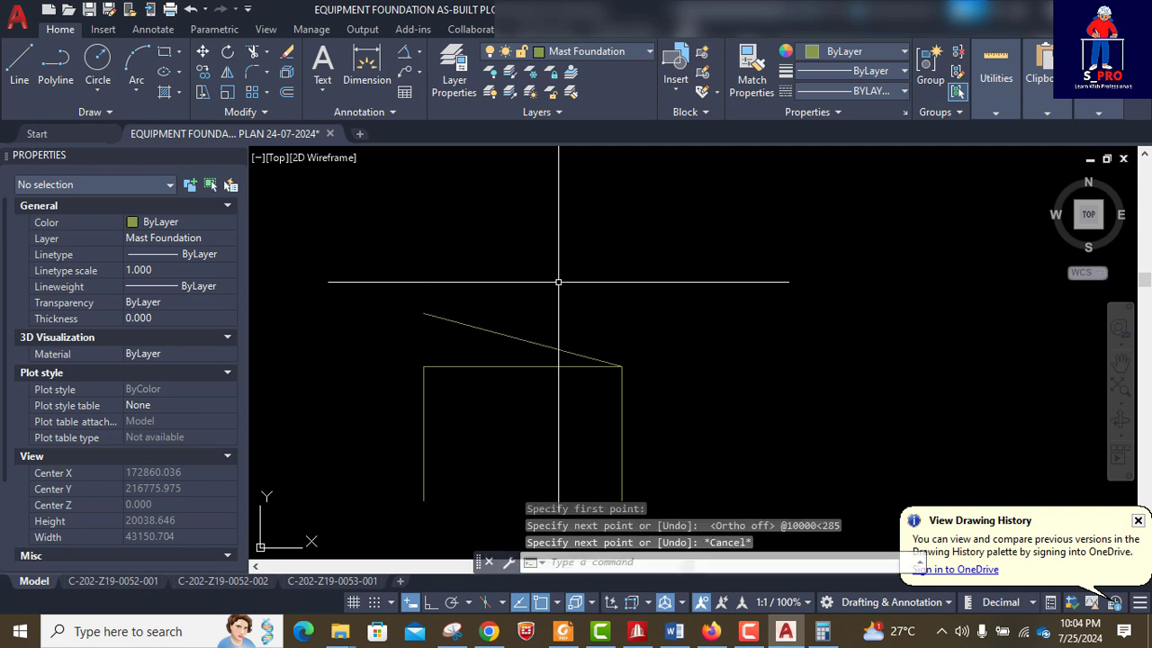
- Measure the angle between the right column's sloping line and the horizontal line with an angular dimension, and erase the dimension
scroll(555, 334, "up", 2)
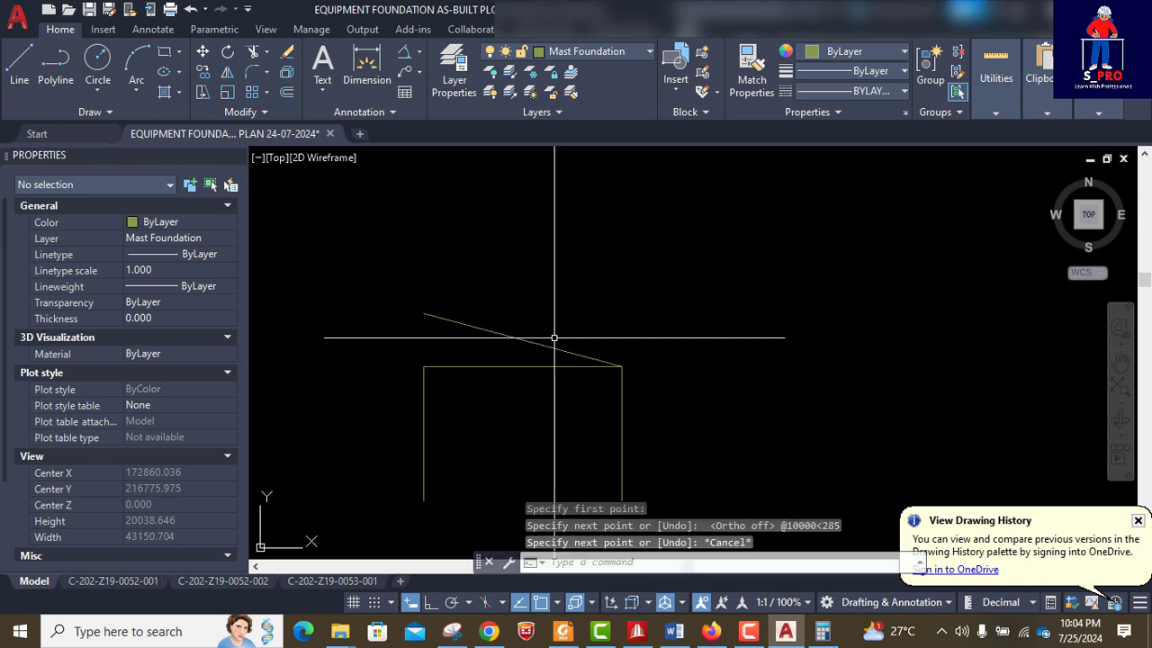
left_click(405, 52)
scroll(576, 388, "up", 4)
left_click(562, 309)
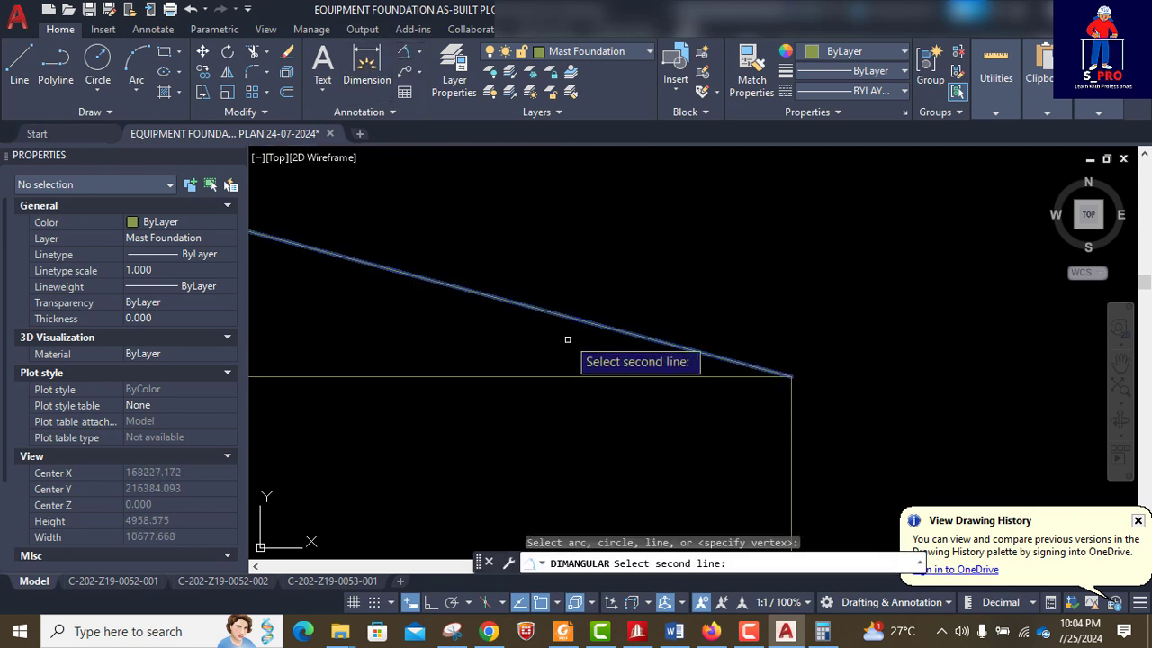
left_click(552, 376)
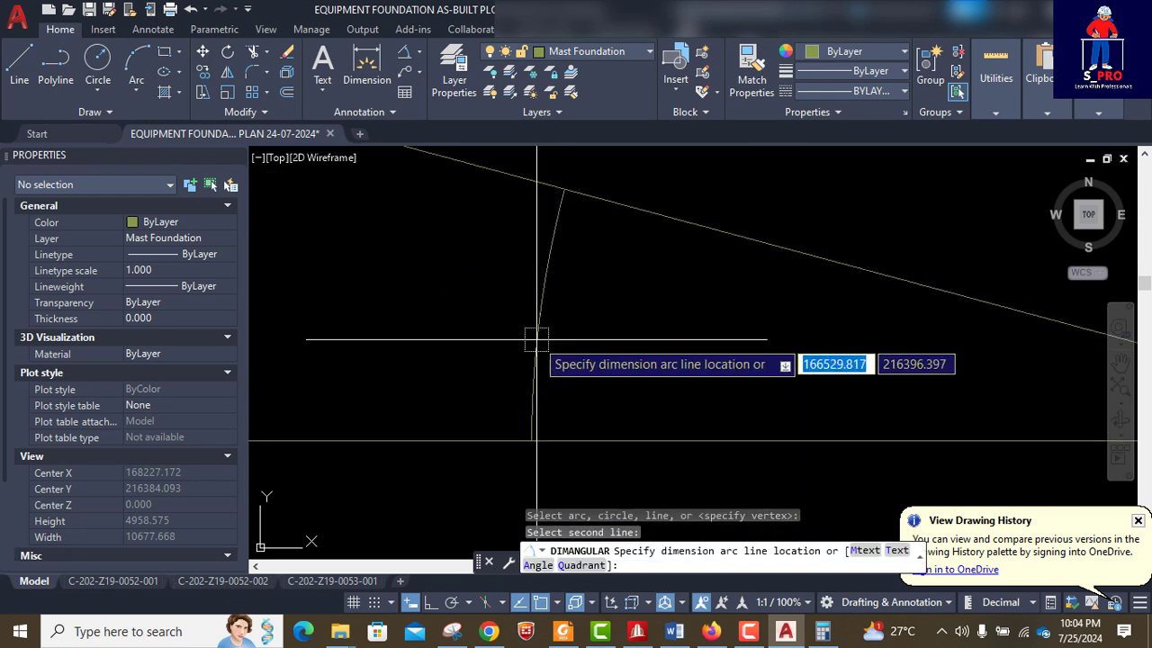
left_click(558, 358)
scroll(540, 306, "up", 15)
scroll(530, 286, "up", 18)
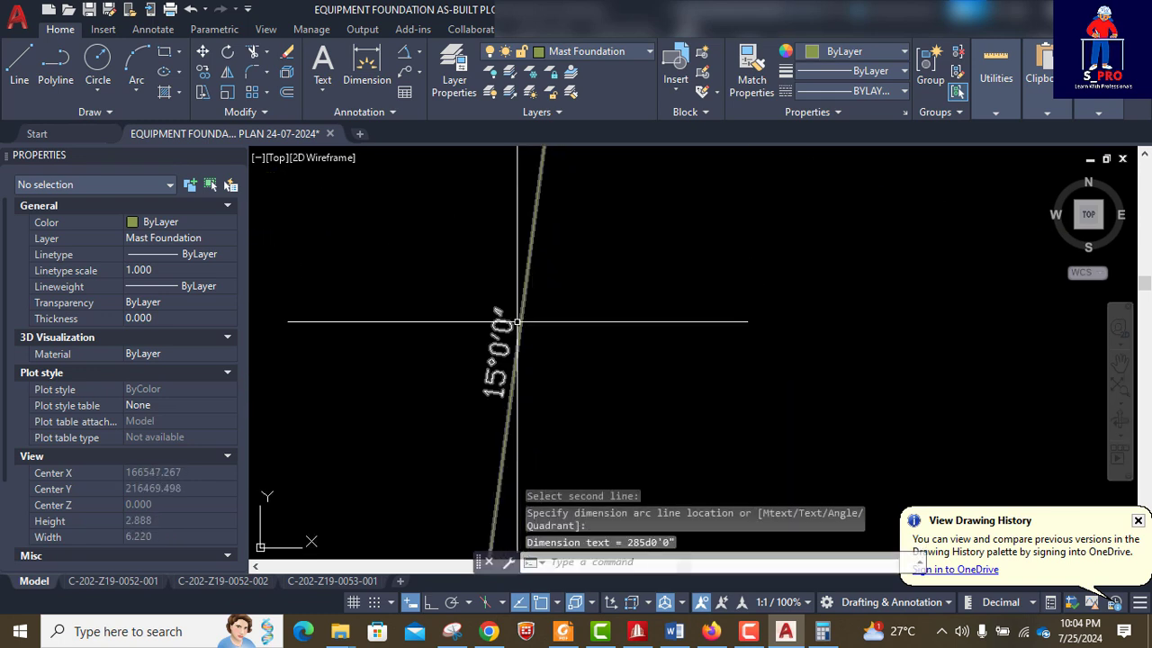
scroll(522, 339, "down", 14)
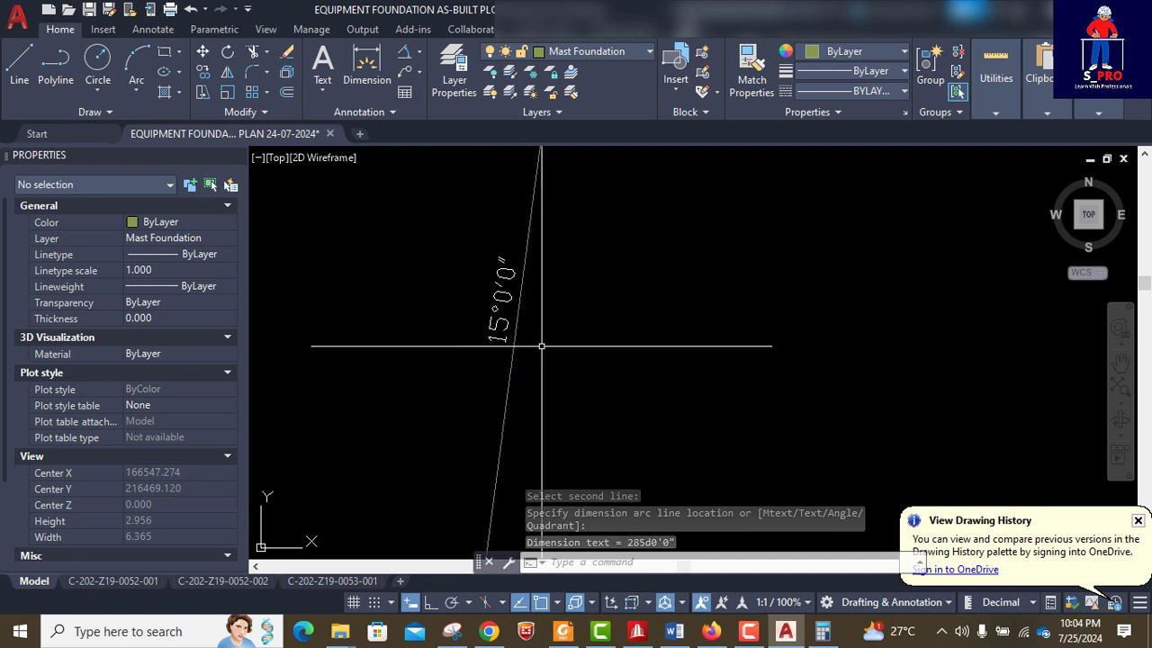
left_click(598, 352)
left_click(503, 297)
type("e")
key("Return")
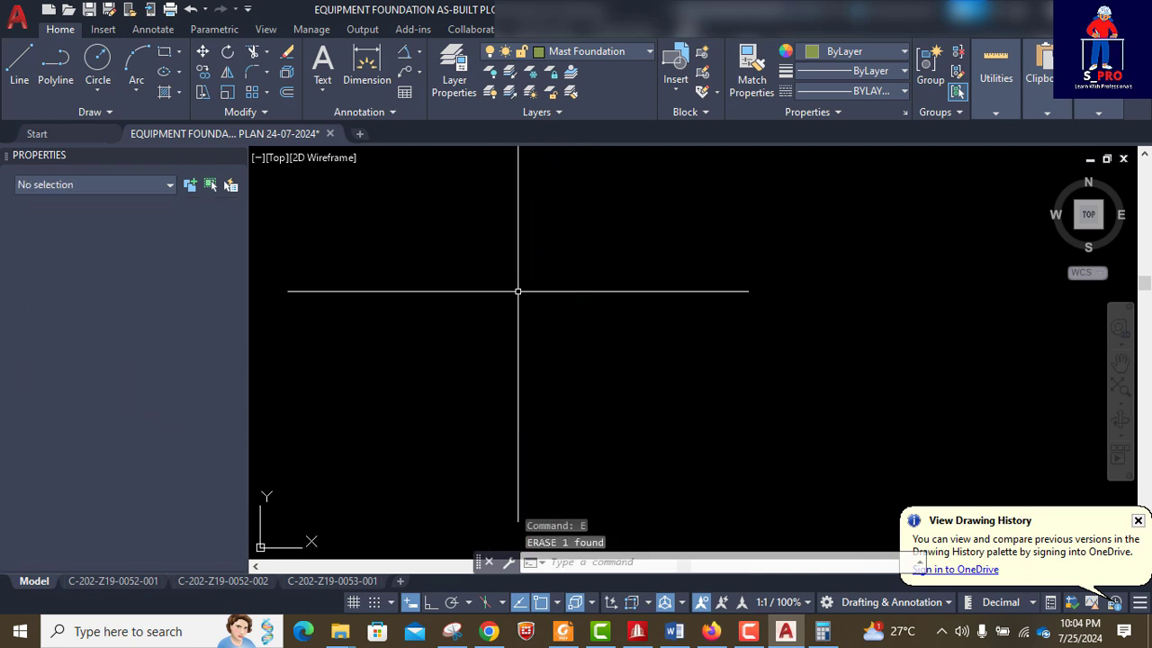
- Draw a sloping line 10000 long at an angle of 75 from the upper end of the left column
scroll(815, 375, "down", 5)
scroll(680, 334, "down", 4)
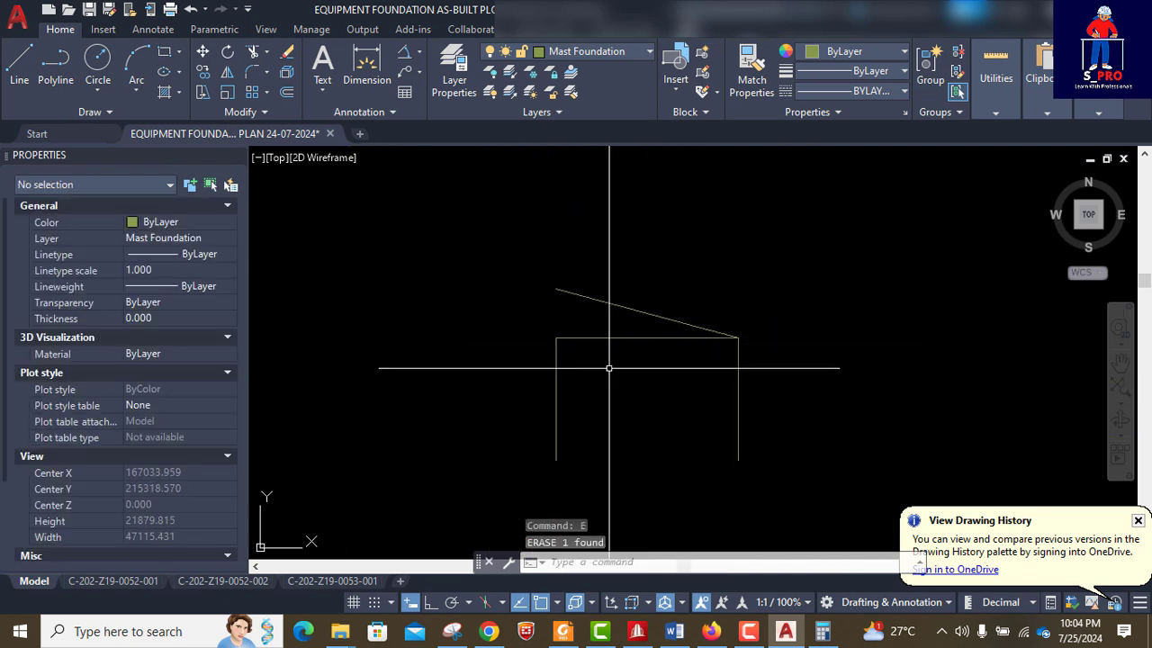
type("l")
key("Return")
left_click(557, 339)
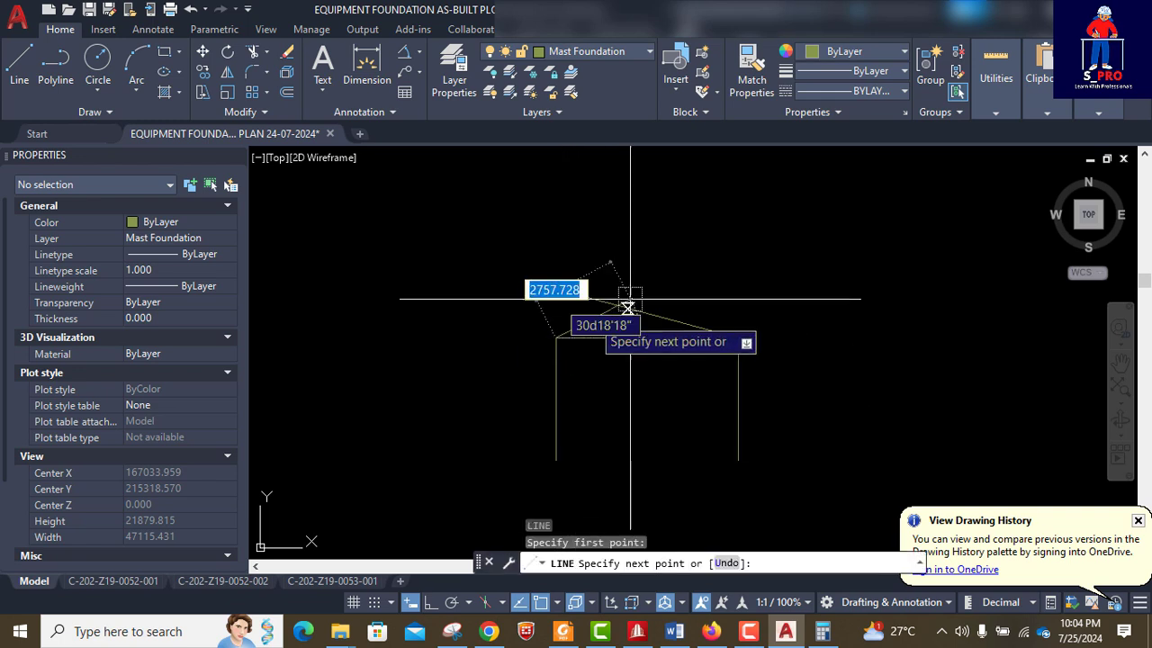
scroll(799, 252, "up", 2)
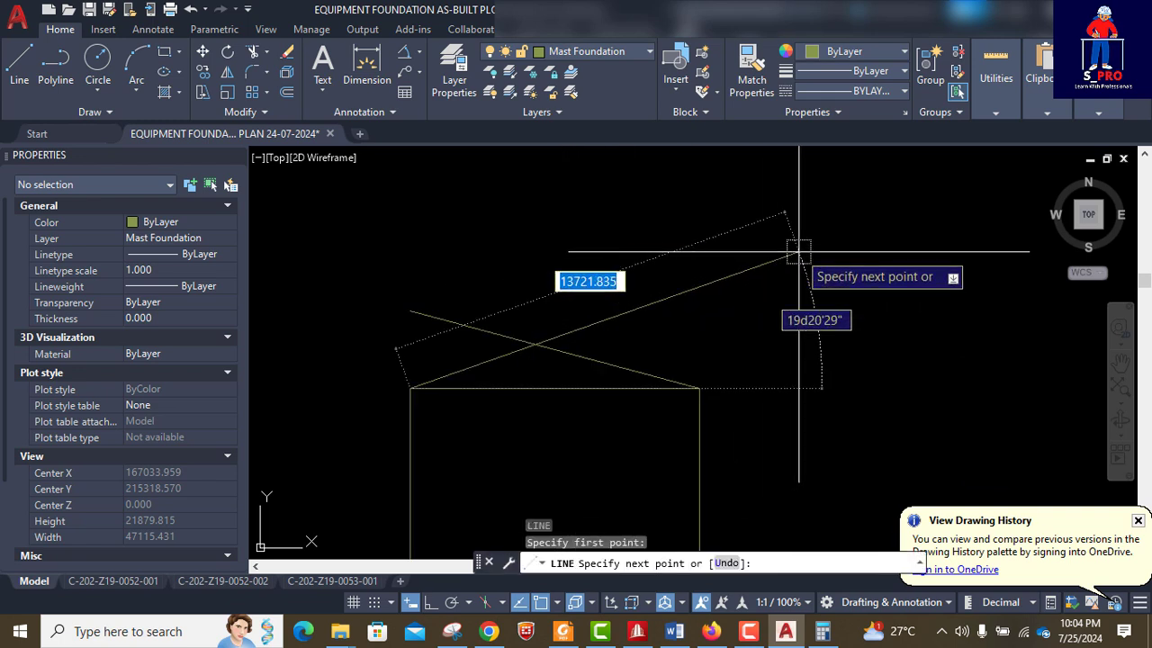
type("1000")
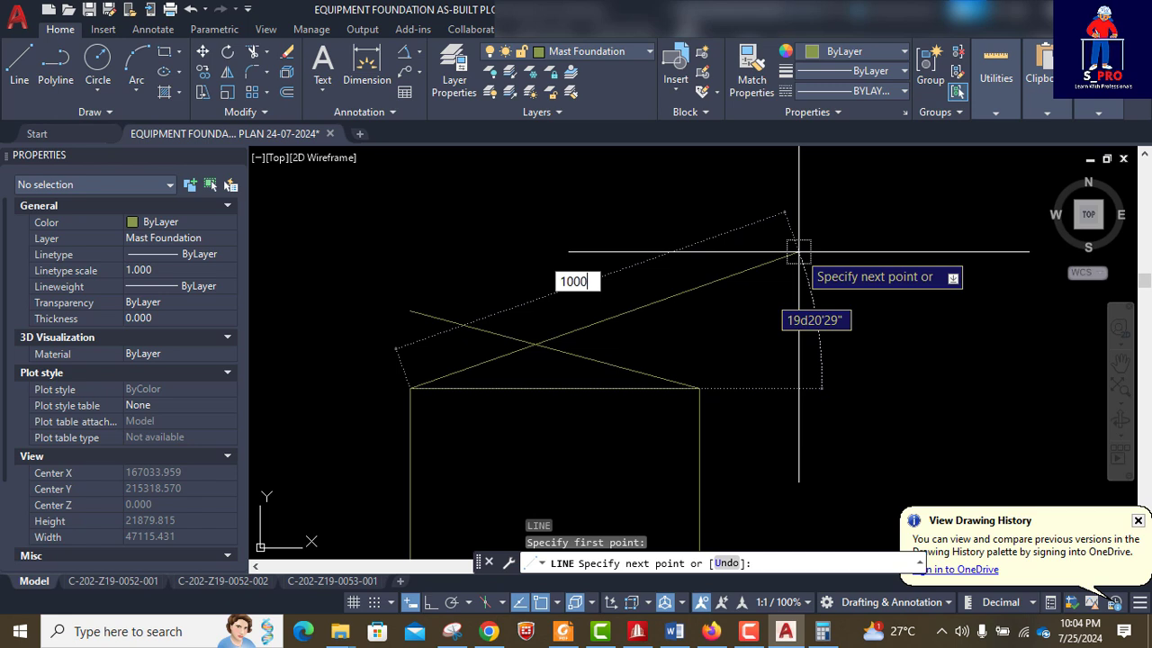
type("0")
key("Tab")
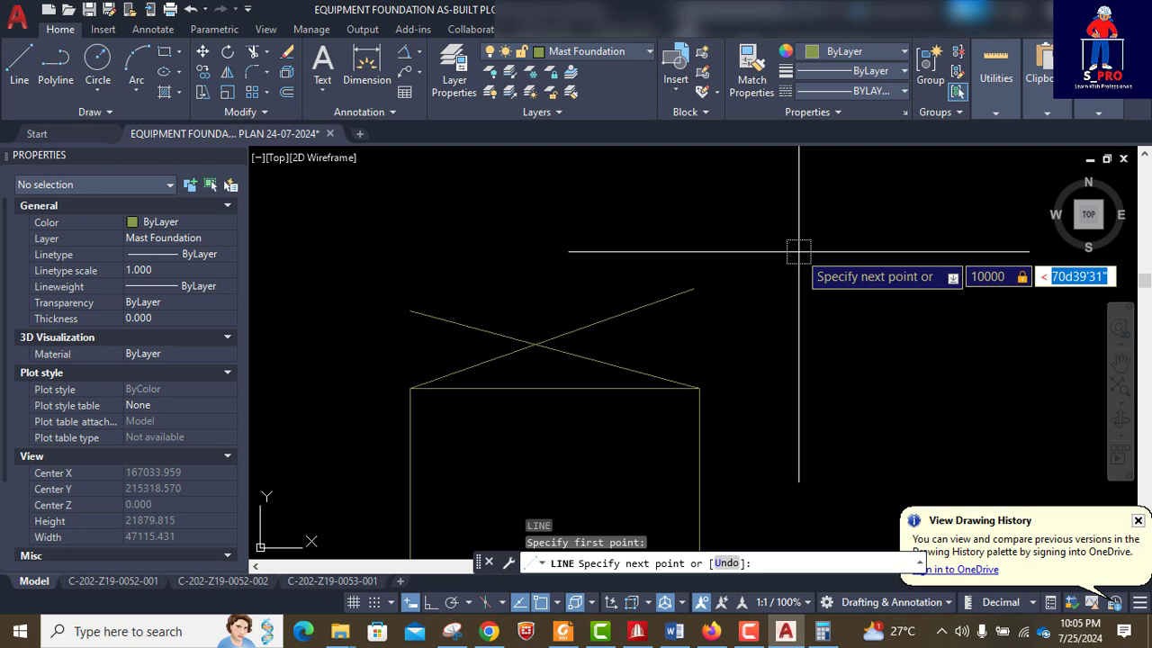
type("75")
key("Return")
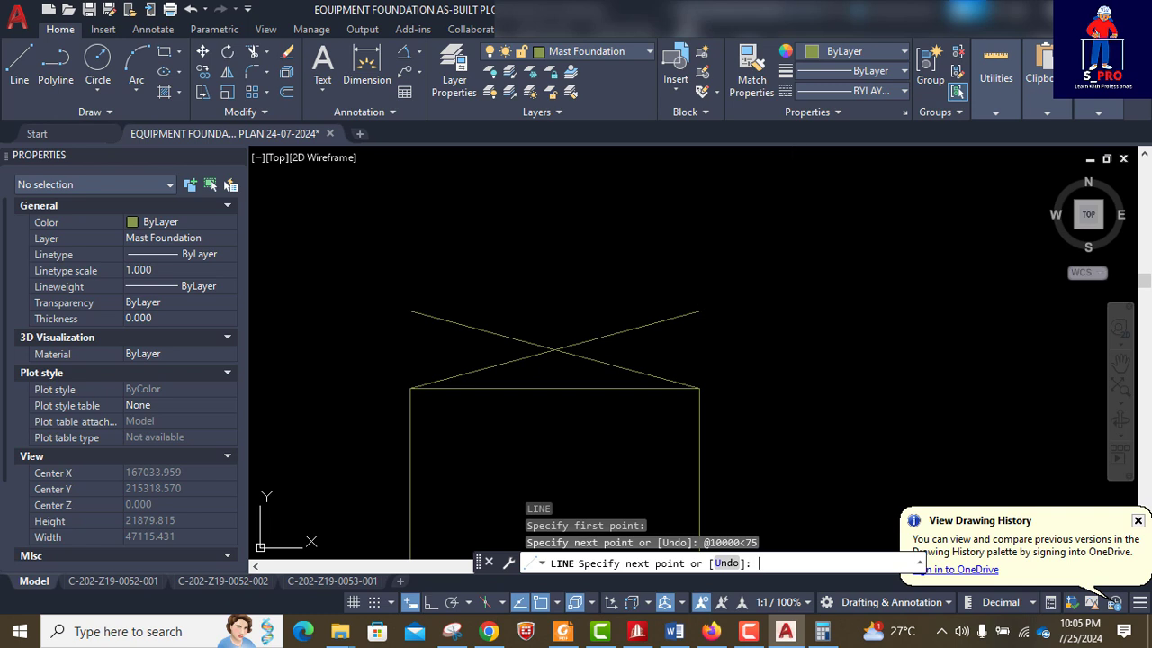
key("Return")
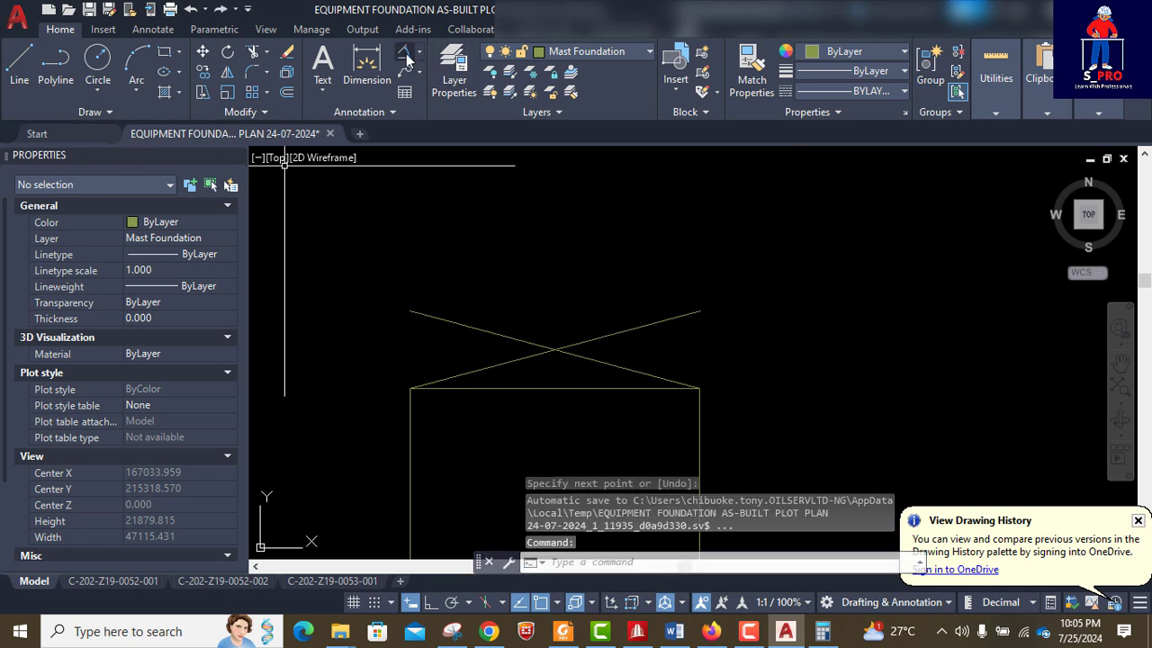
- Measure the angle between the left column's sloping line and the horizontal line with an angular dimension, and erase the dimension
left_click(405, 53)
scroll(488, 368, "up", 4)
left_click(494, 363)
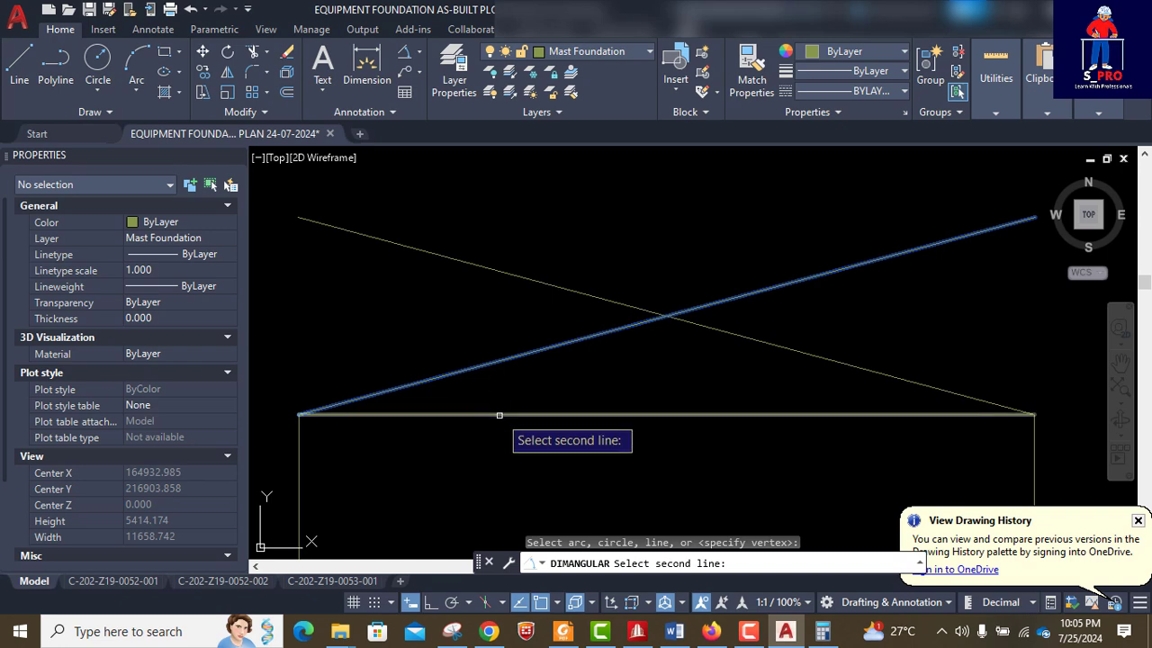
left_click(504, 414)
left_click(553, 383)
scroll(504, 368, "up", 10)
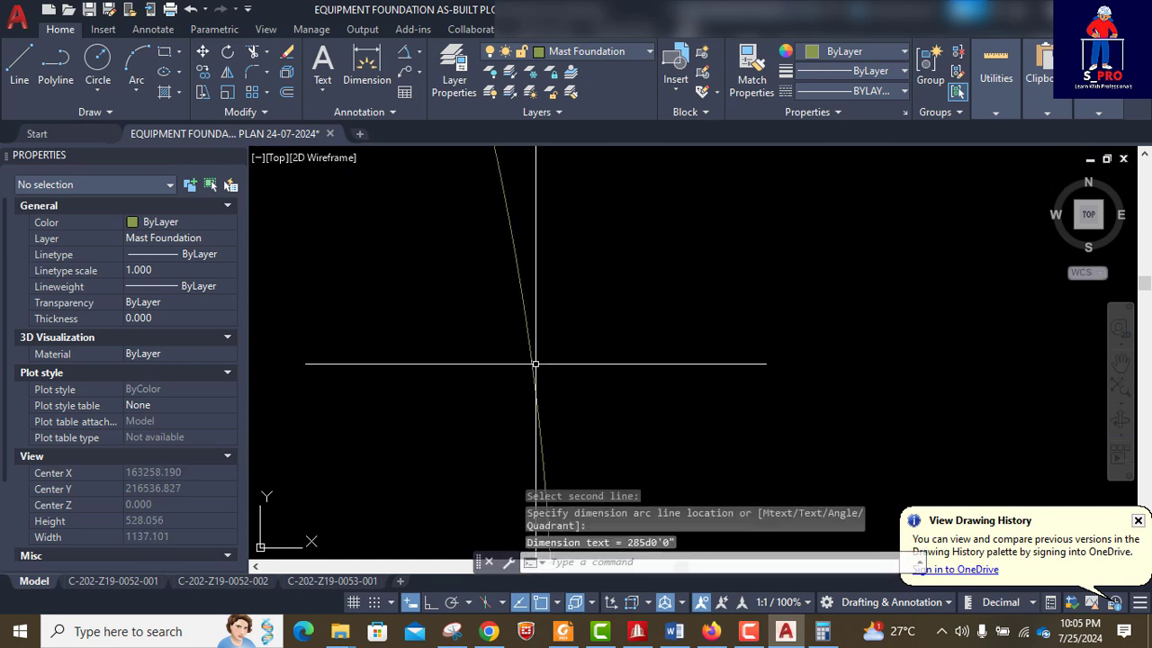
scroll(486, 360, "up", 5)
scroll(589, 367, "down", 2)
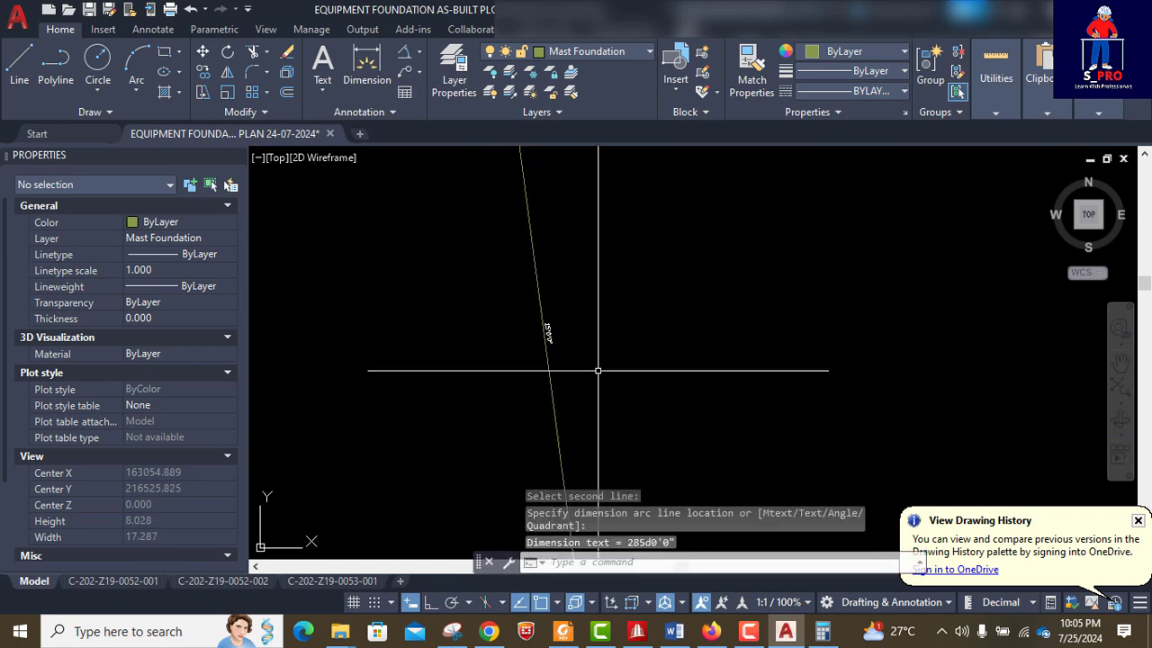
left_click(597, 370)
left_click(445, 347)
type("E")
key("Return")
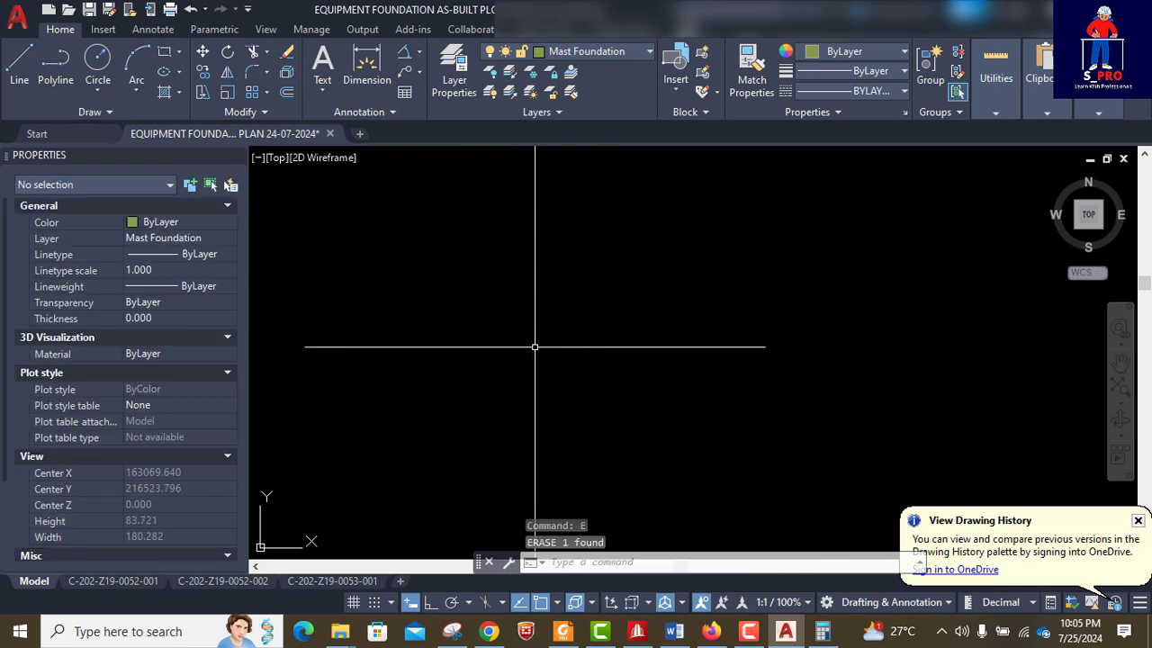
- Draw a sloping line 10000 long at an angle of 280 from the upper end of the right column
scroll(524, 332, "down", 12)
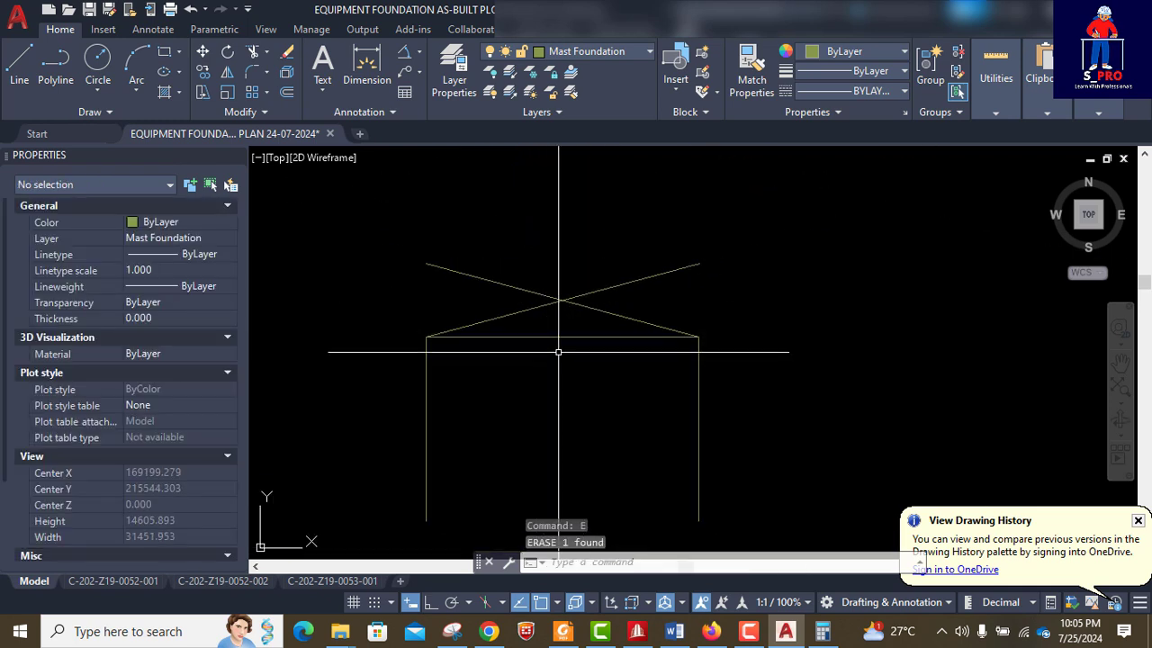
scroll(563, 358, "up", 2)
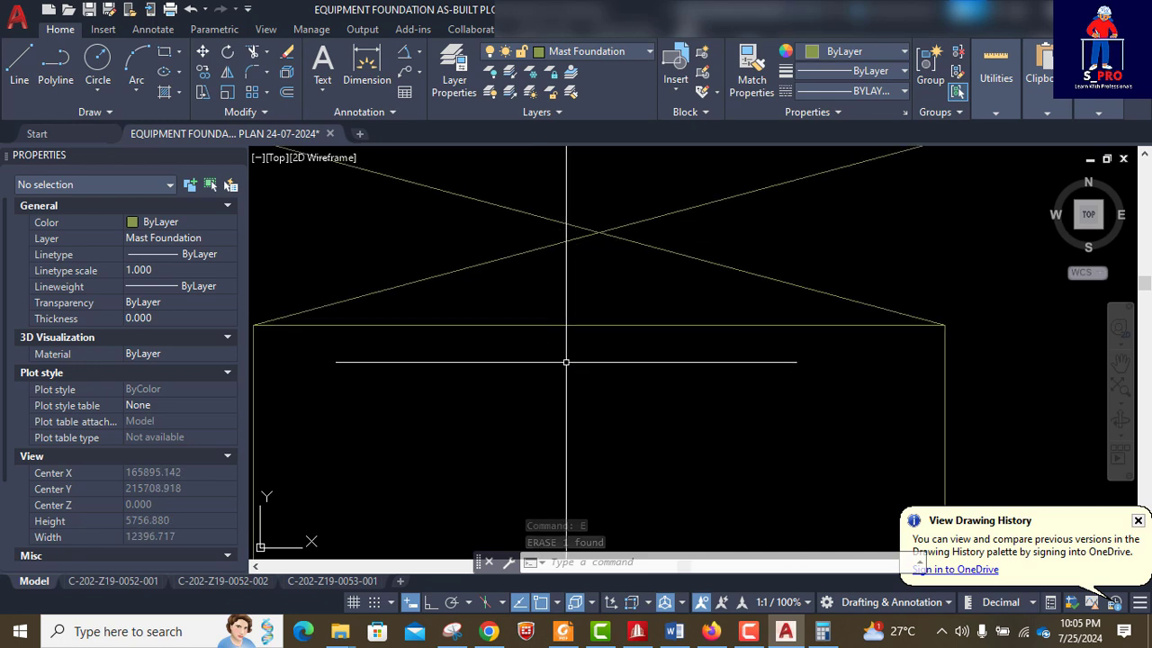
scroll(573, 360, "down", 2)
type("L")
key("Return")
scroll(694, 352, "up", 8)
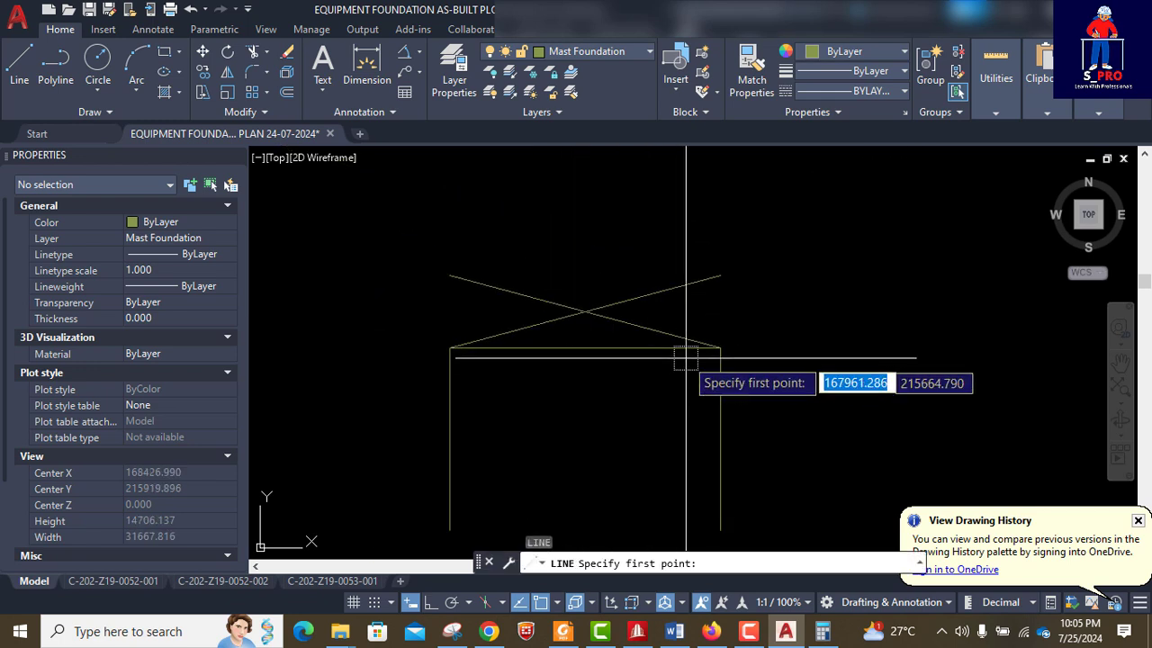
left_click(800, 343)
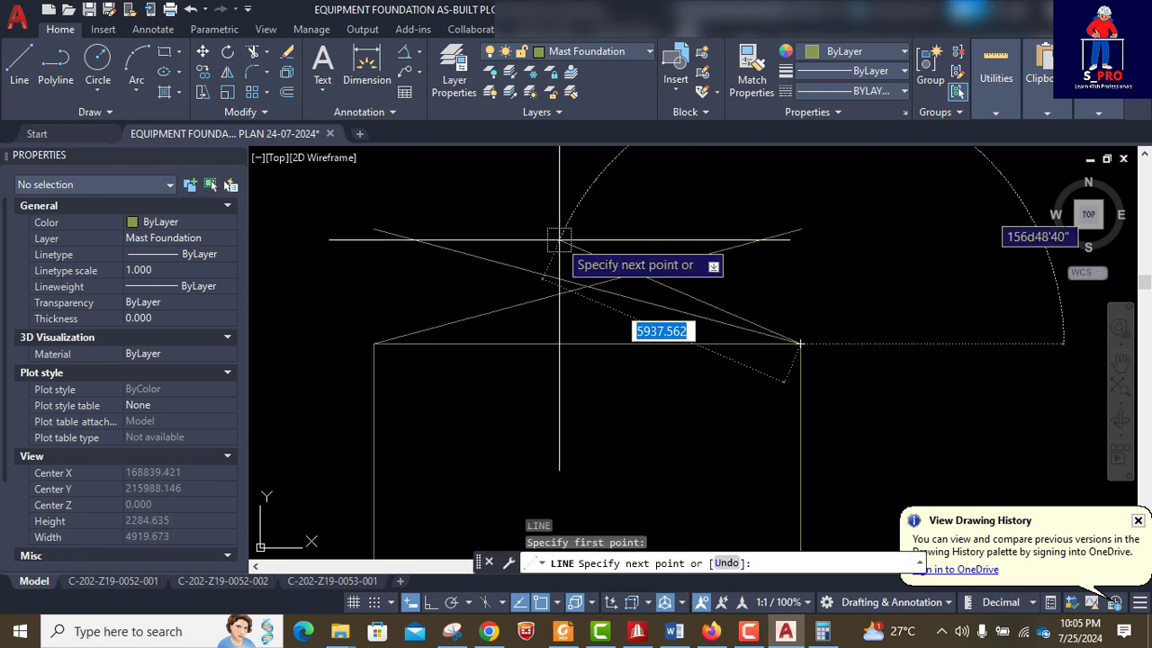
type("10000")
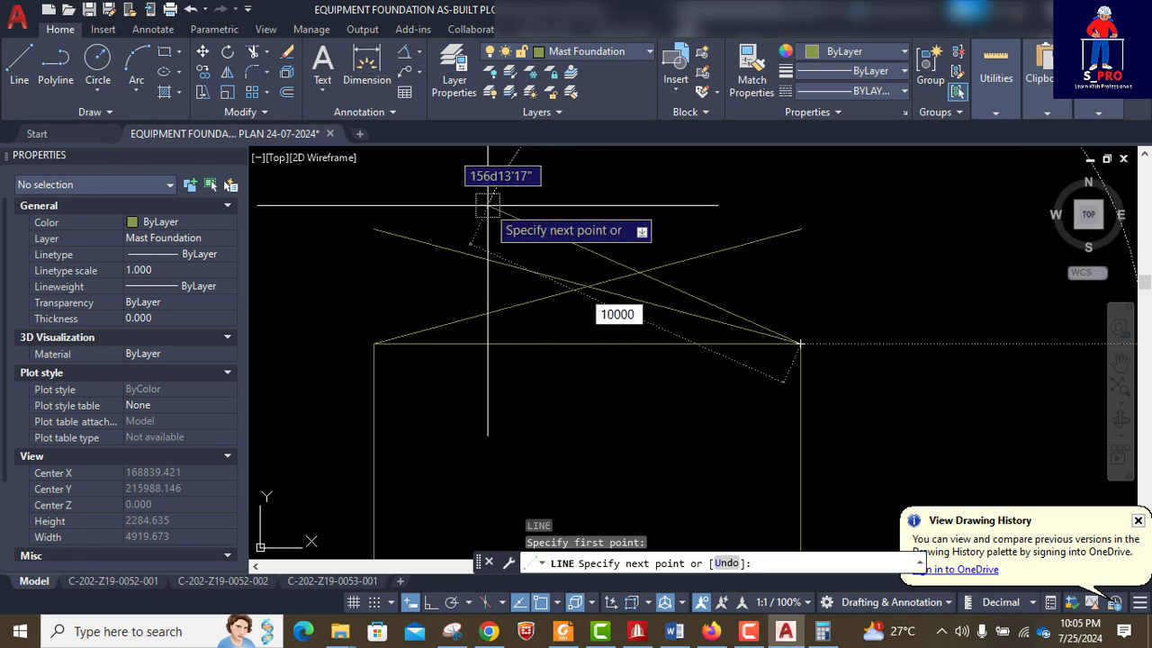
key("Tab")
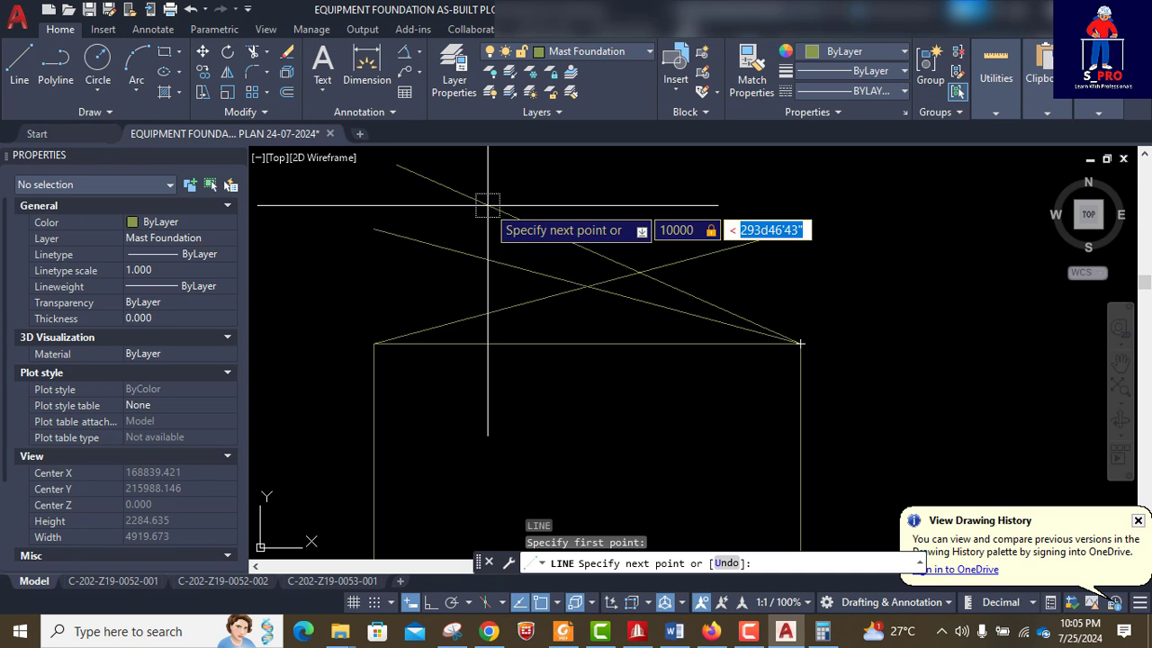
type("280")
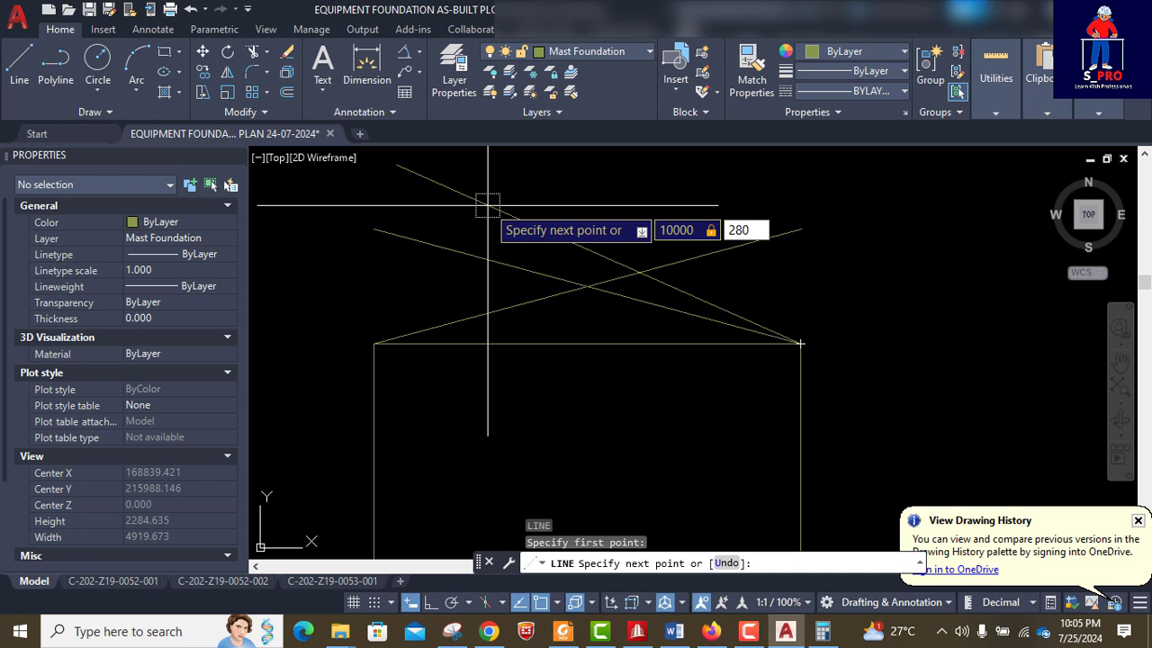
key("Return")
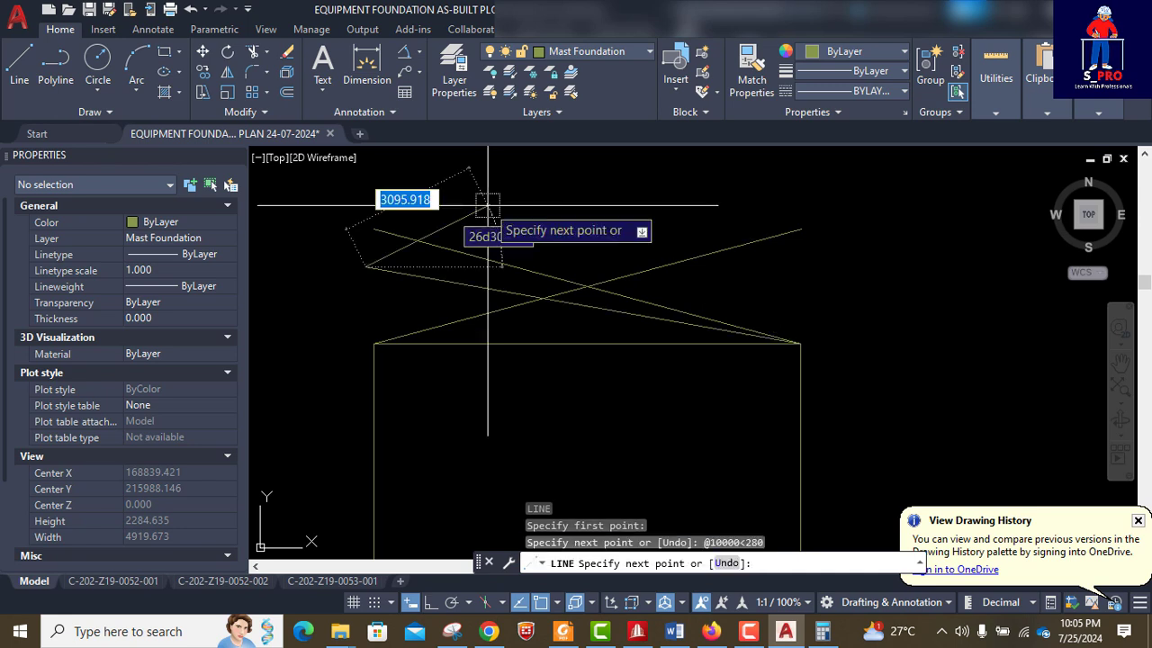
key("Return")
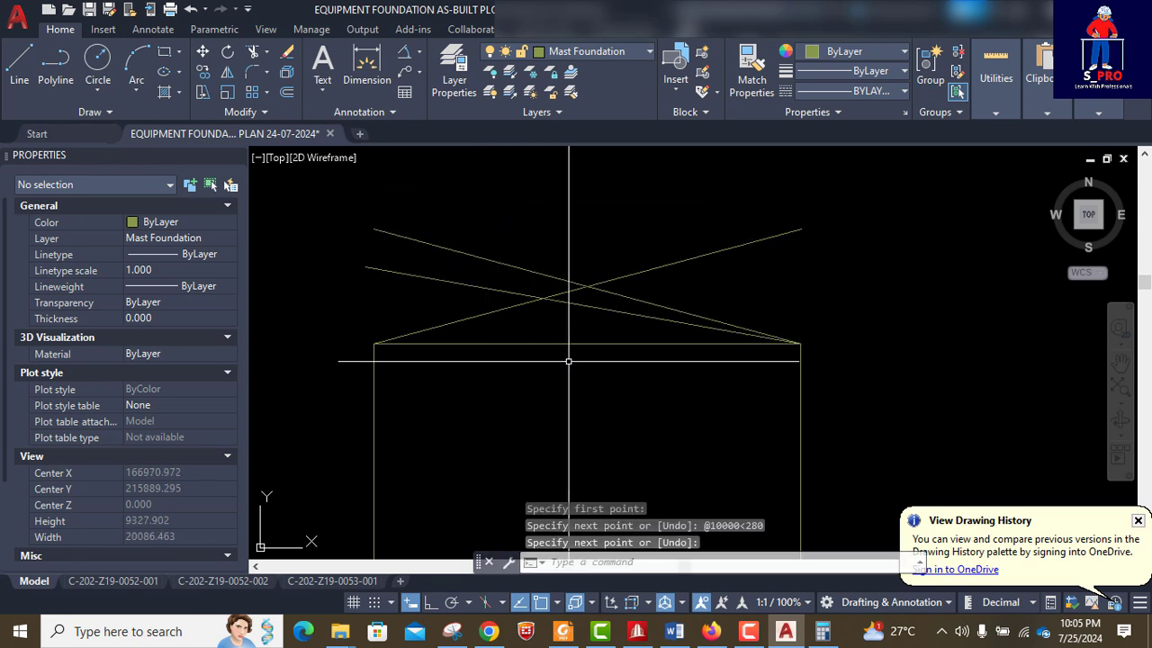
- Draw a sloping line 10000 long at an angle of 80 from the upper end of the left column
key("Return")
left_click(374, 343)
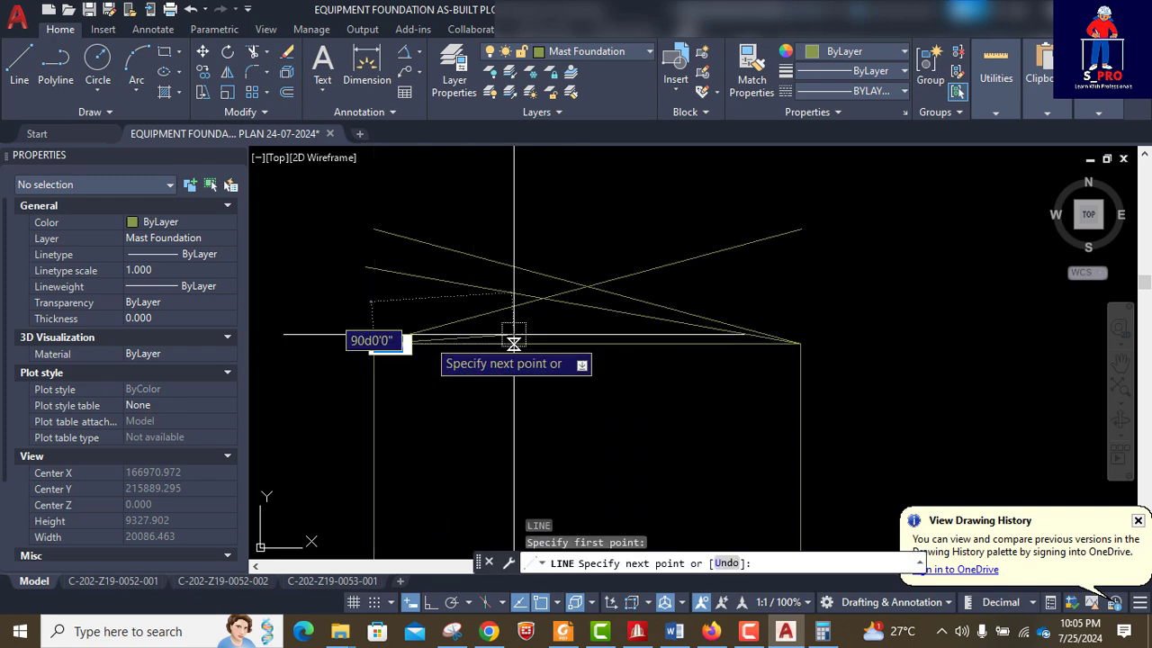
type("1000")
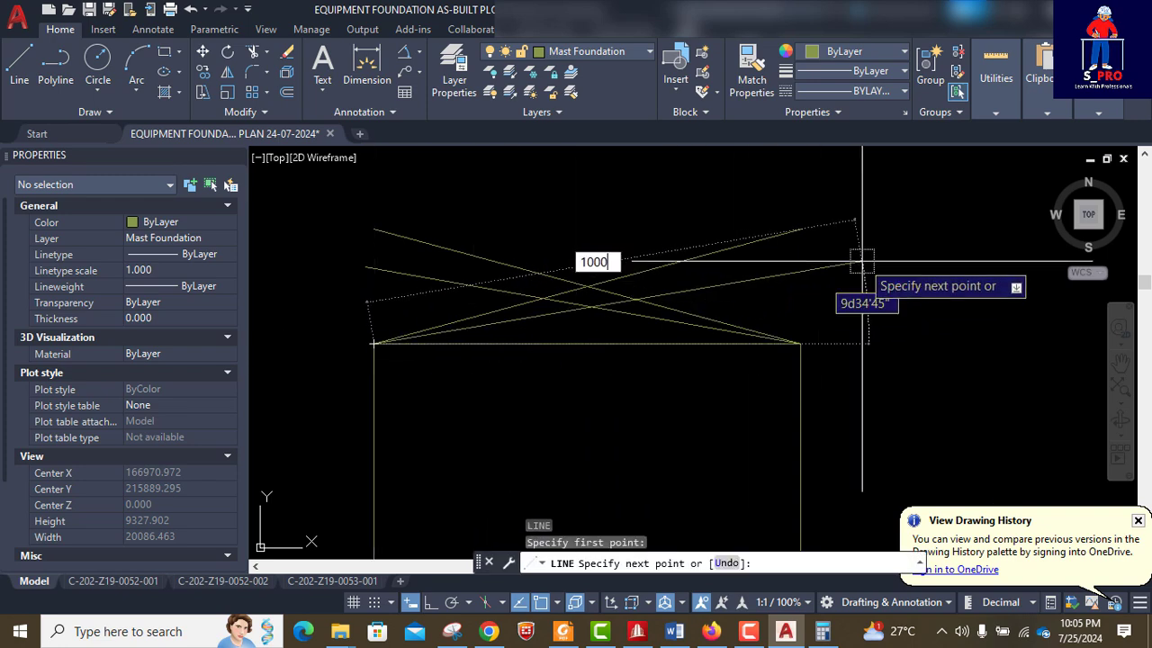
type("0")
key("Tab")
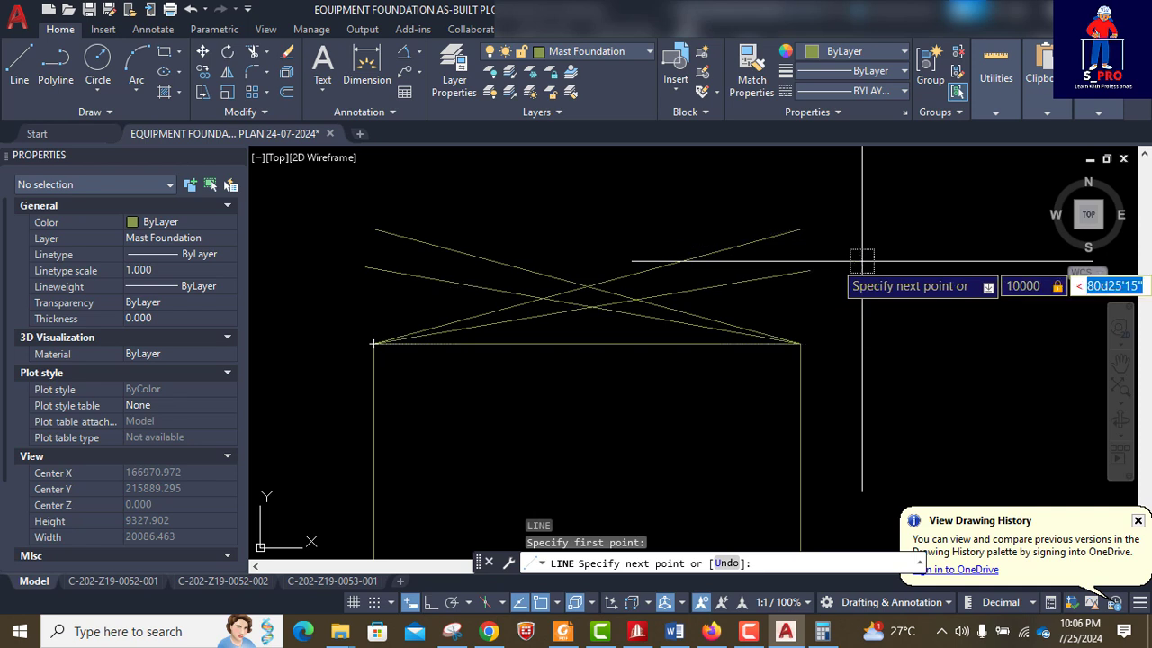
type("80")
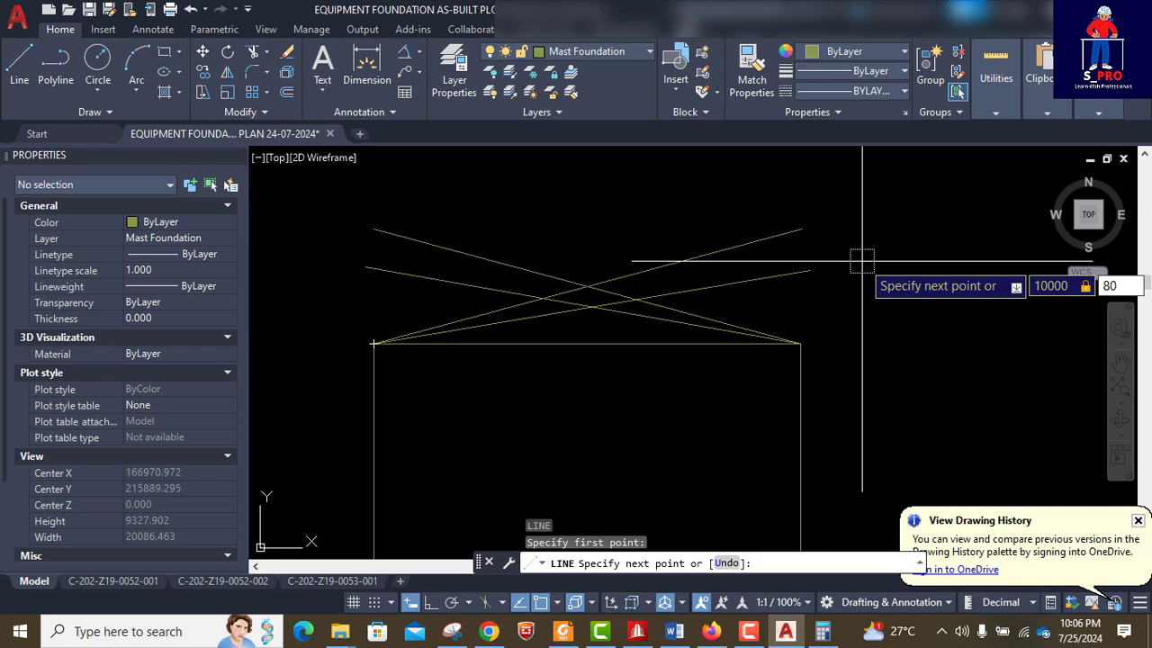
key("Return")
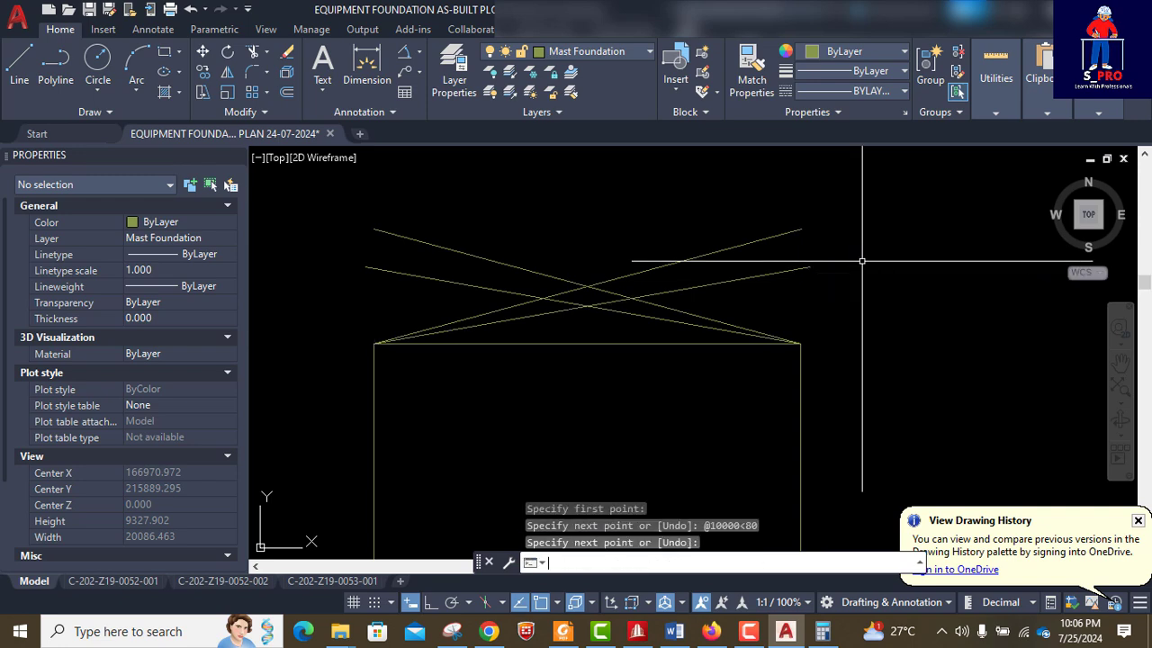
- Erase the two steeper sloping lines above the columns
scroll(504, 352, "up", 2)
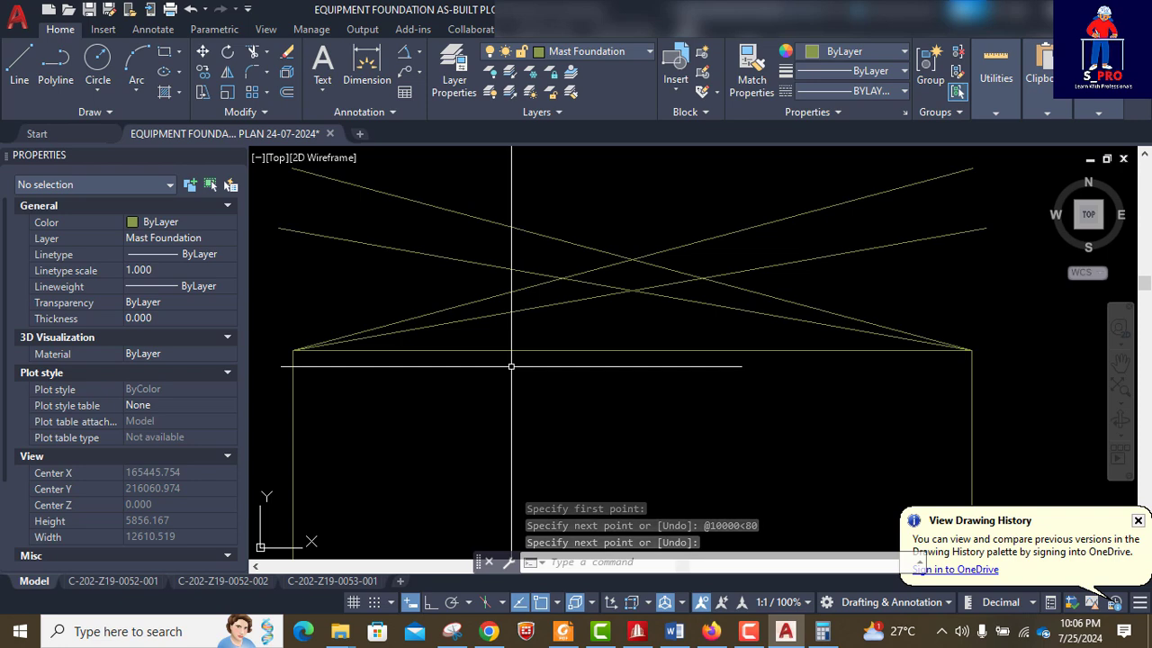
scroll(635, 301, "up", 2)
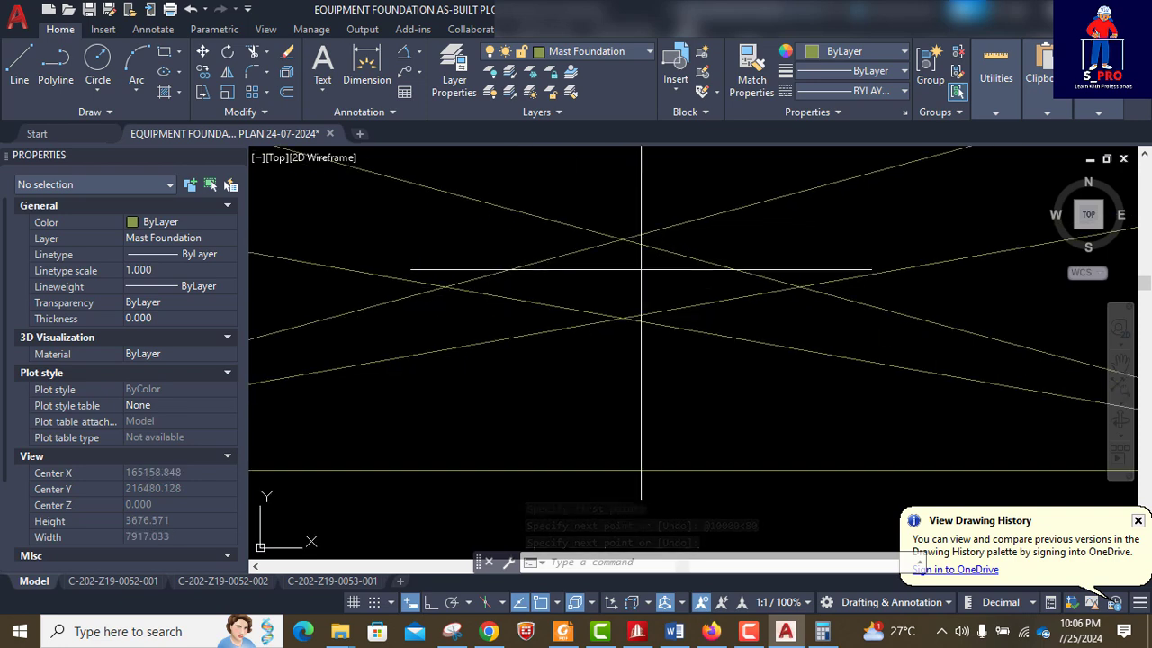
left_click(641, 268)
left_click(602, 217)
scroll(662, 325, "down", 2)
type("e")
key("Return")
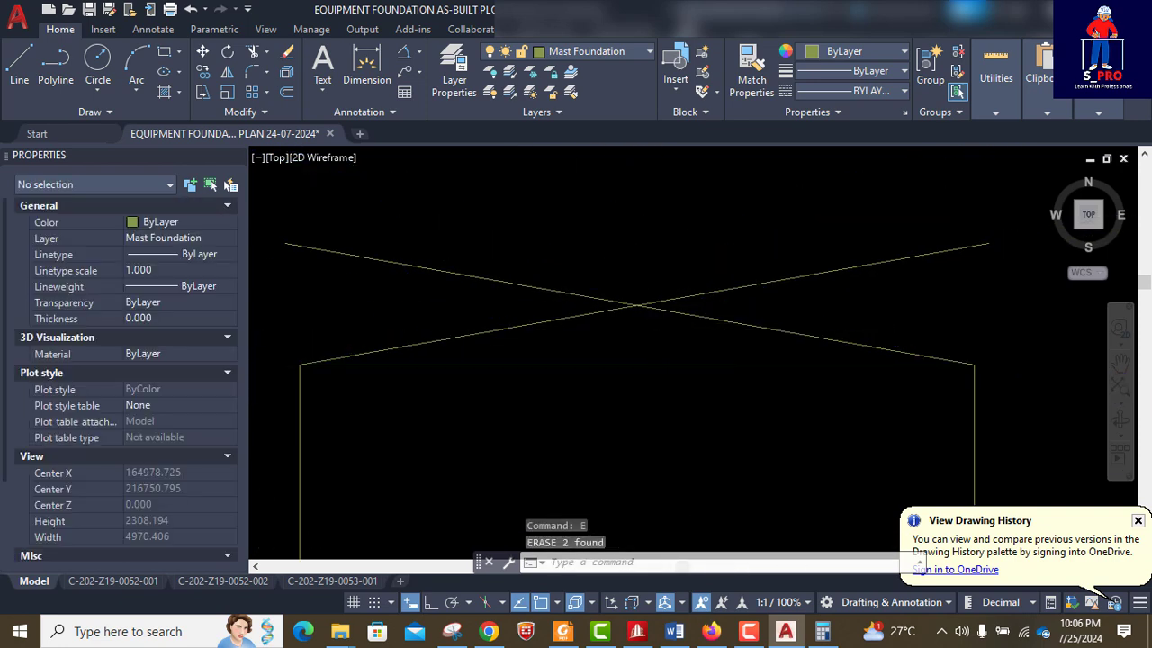
- Trim the ends of the two remaining sloping lines beyond their crossing point to form the roof peak
scroll(700, 387, "down", 3)
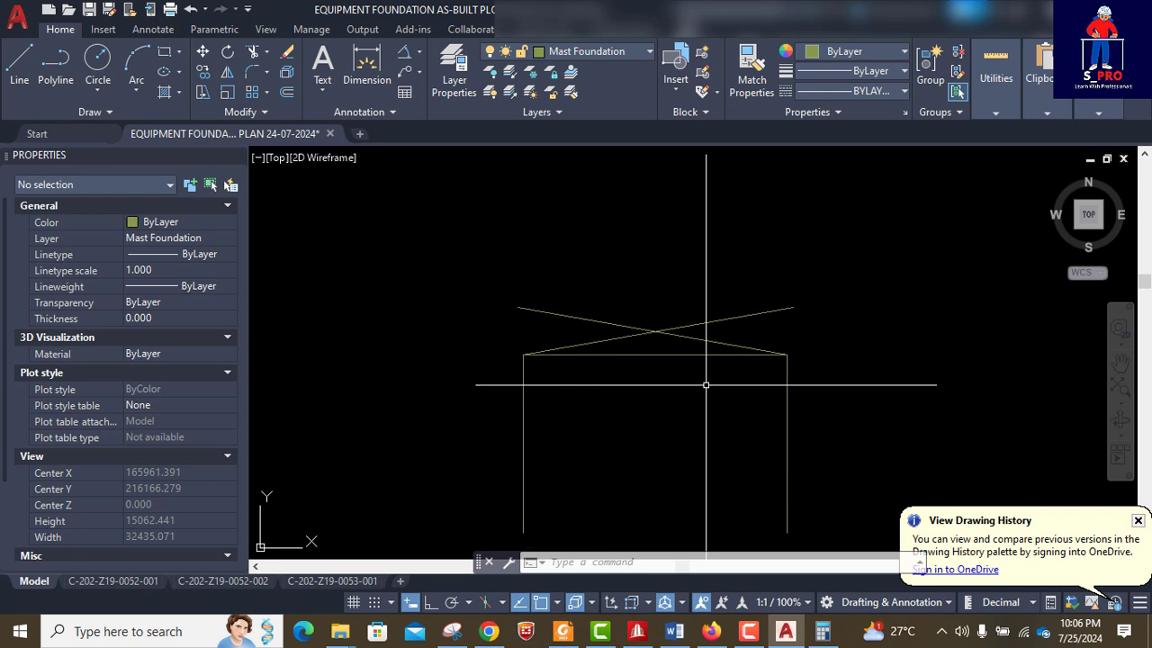
type("tr")
key("Return")
left_click(721, 319)
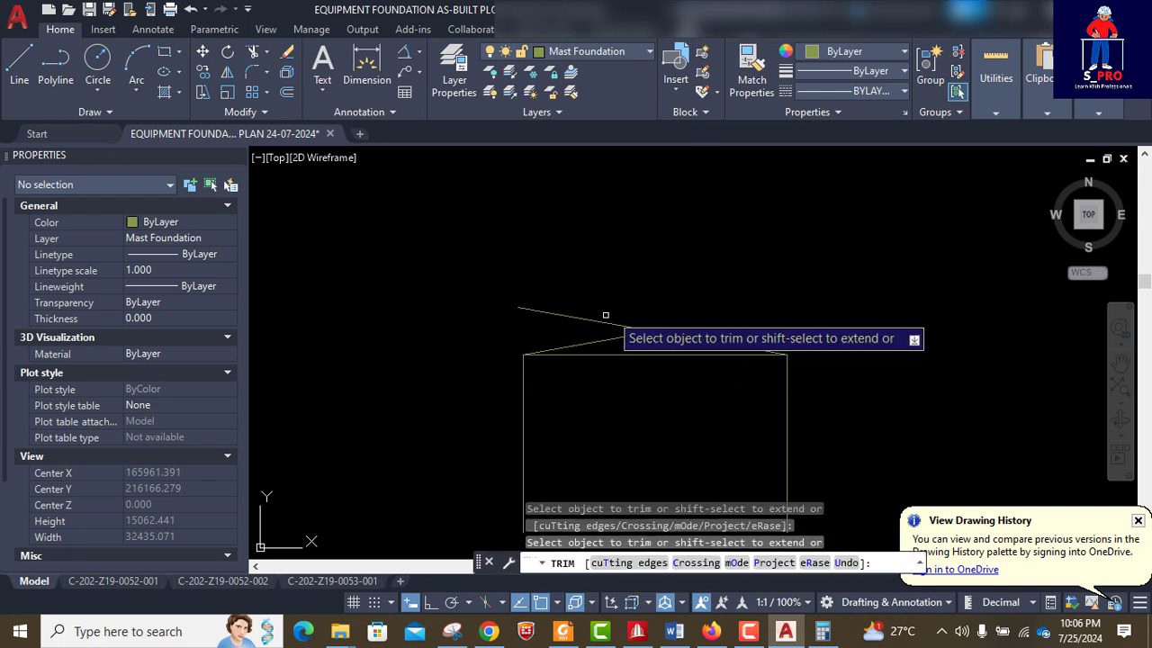
left_click_drag(606, 315, 586, 324)
key("Escape")
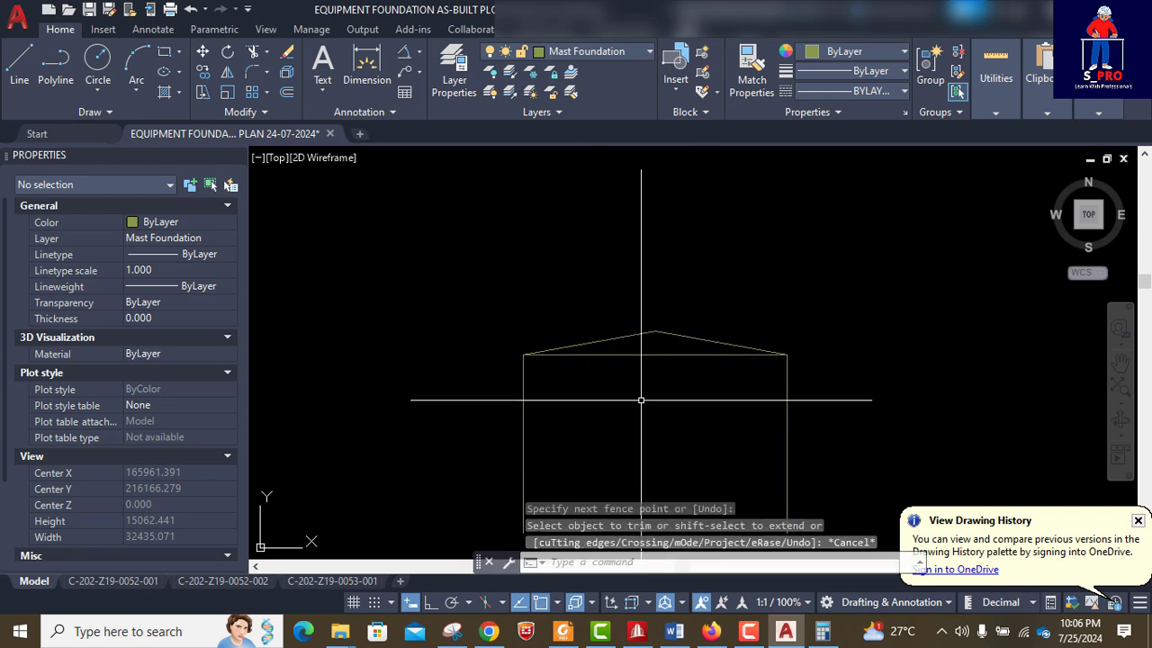
- Measure the vertical height from the roof peak to the horizontal line with a linear dimension
scroll(648, 340, "up", 4)
left_click(419, 56)
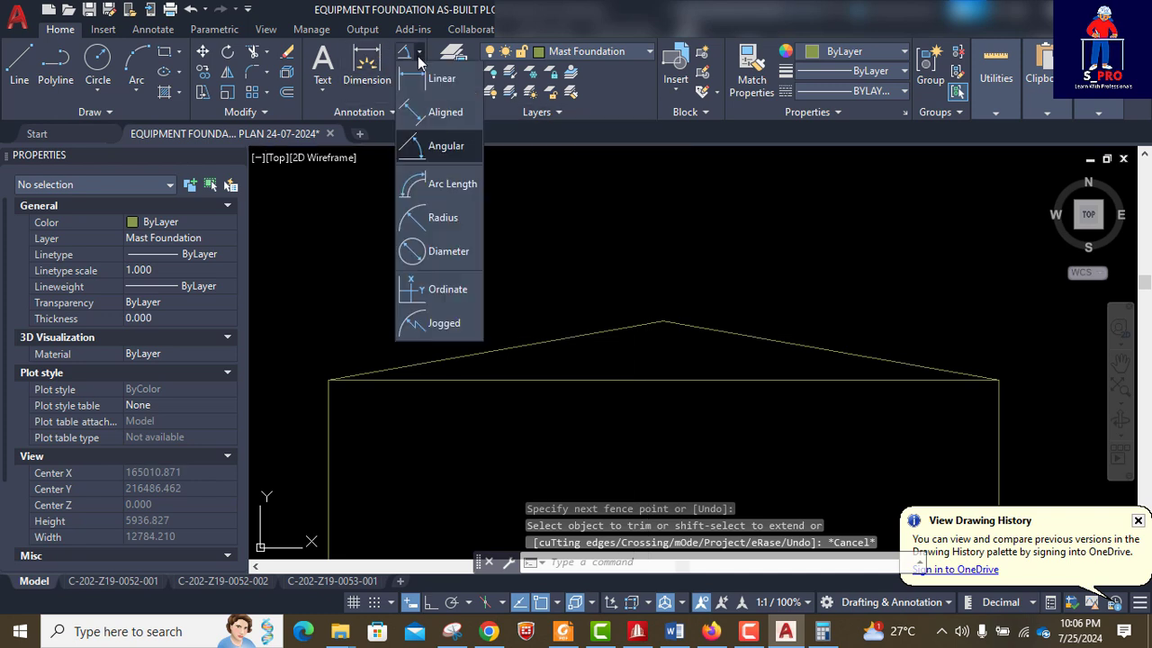
left_click(433, 79)
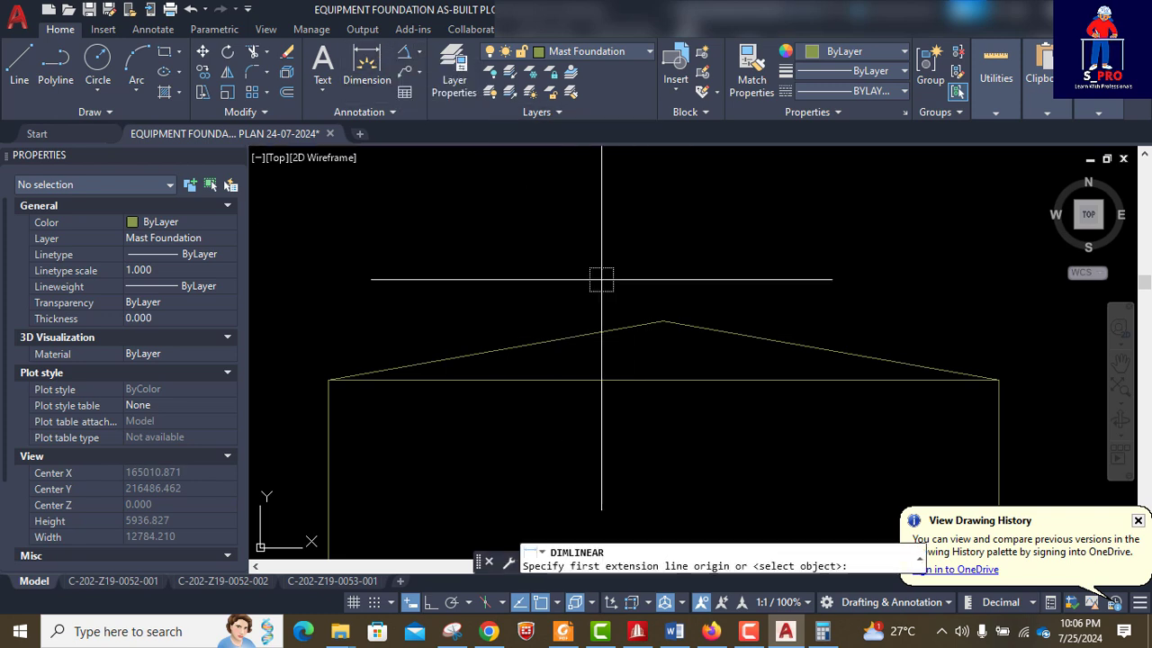
left_click(663, 321)
left_click(662, 378)
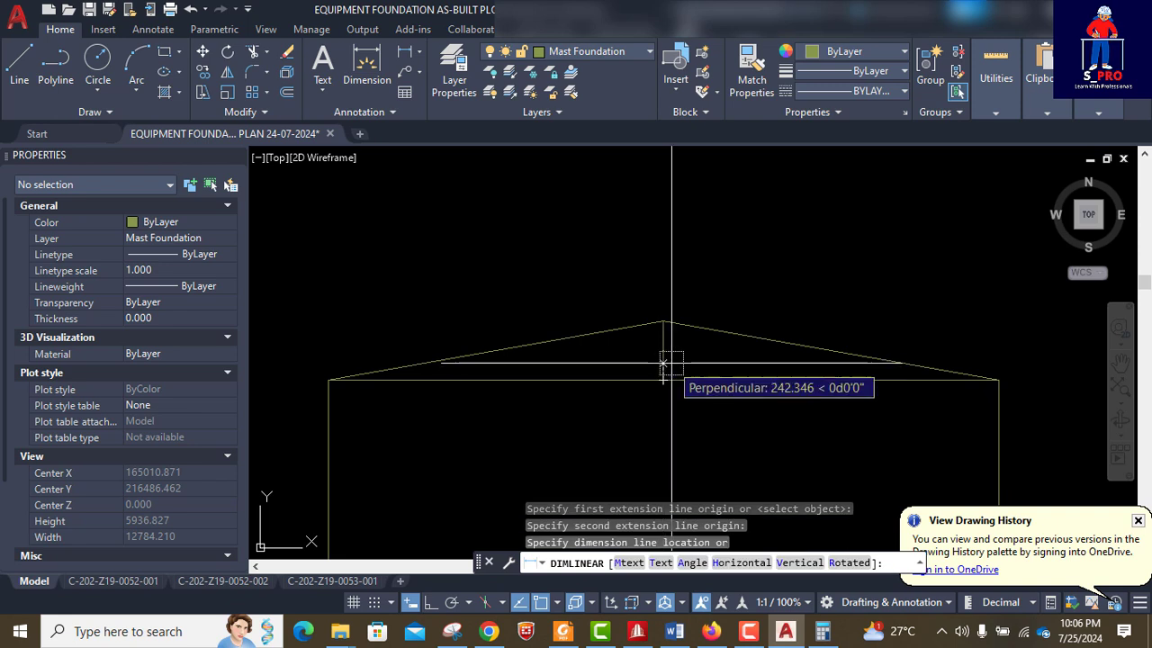
scroll(666, 360, "up", 5)
left_click(615, 308)
scroll(616, 307, "up", 20)
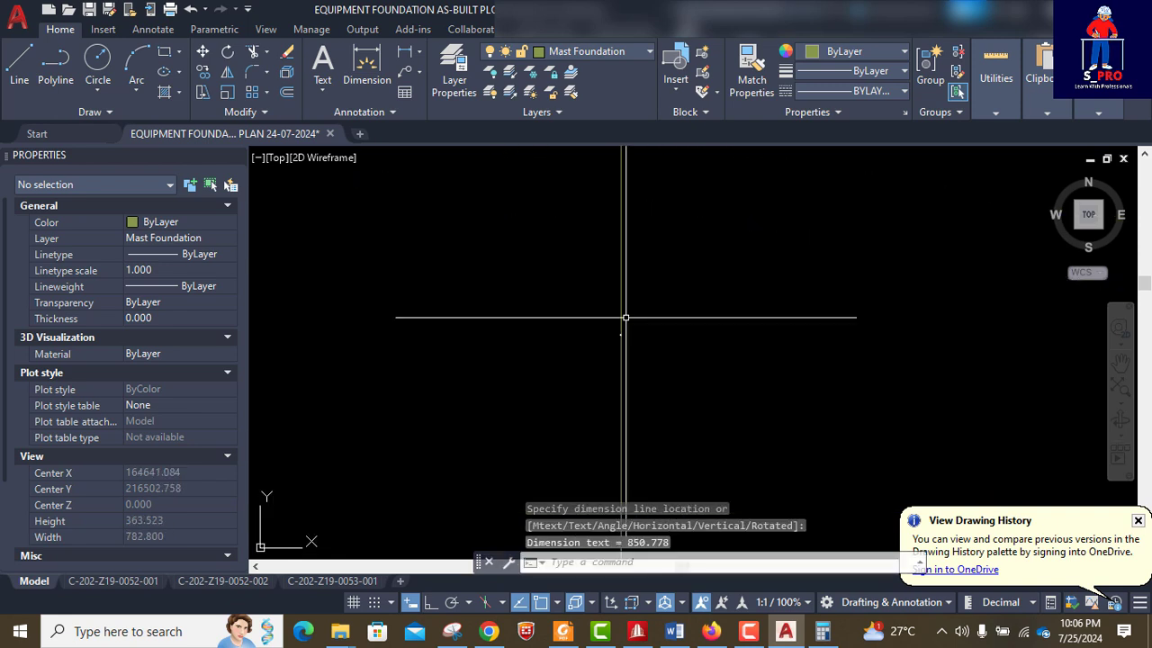
scroll(571, 306, "up", 1)
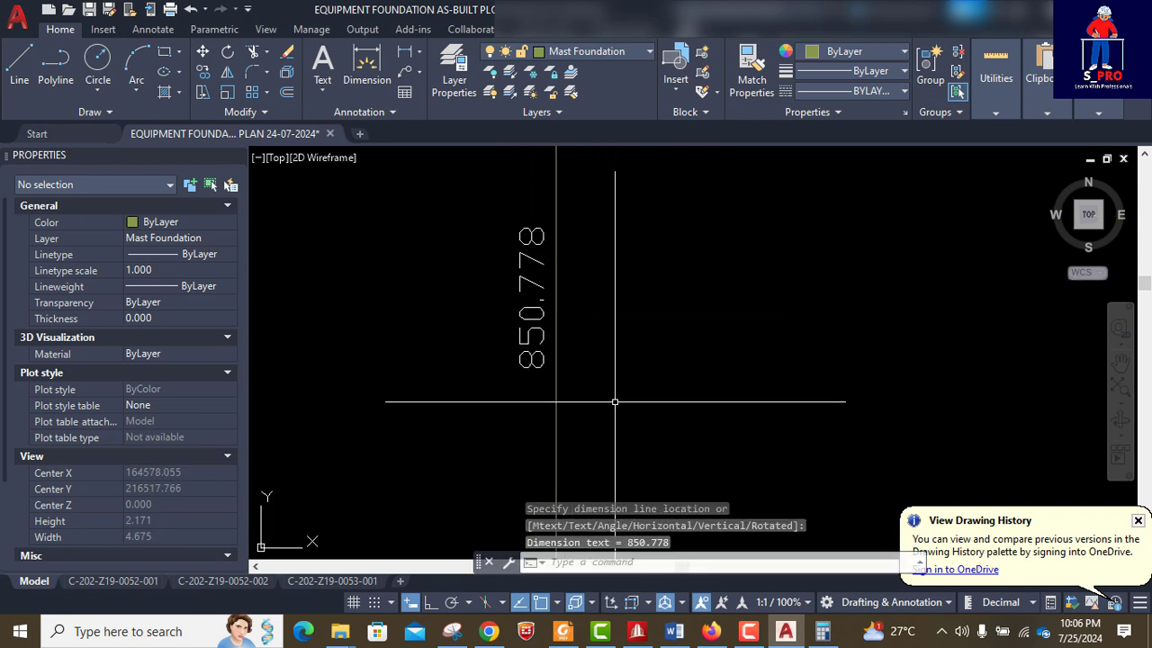
scroll(438, 440, "down", 3)
scroll(605, 396, "down", 1)
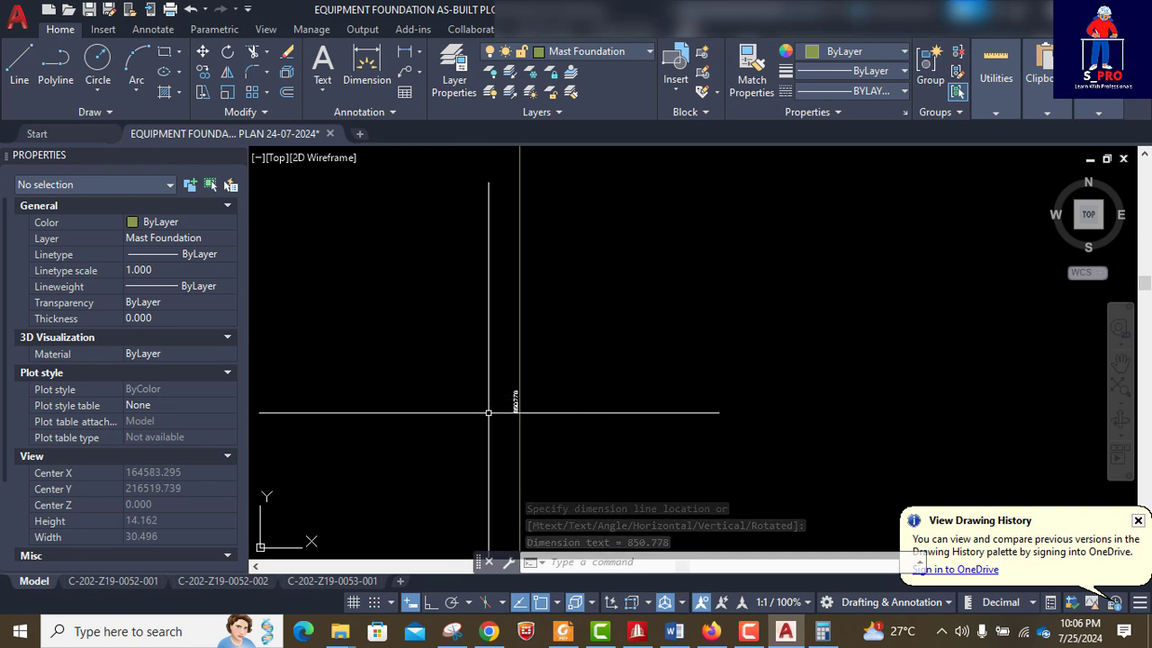
scroll(491, 407, "up", 6)
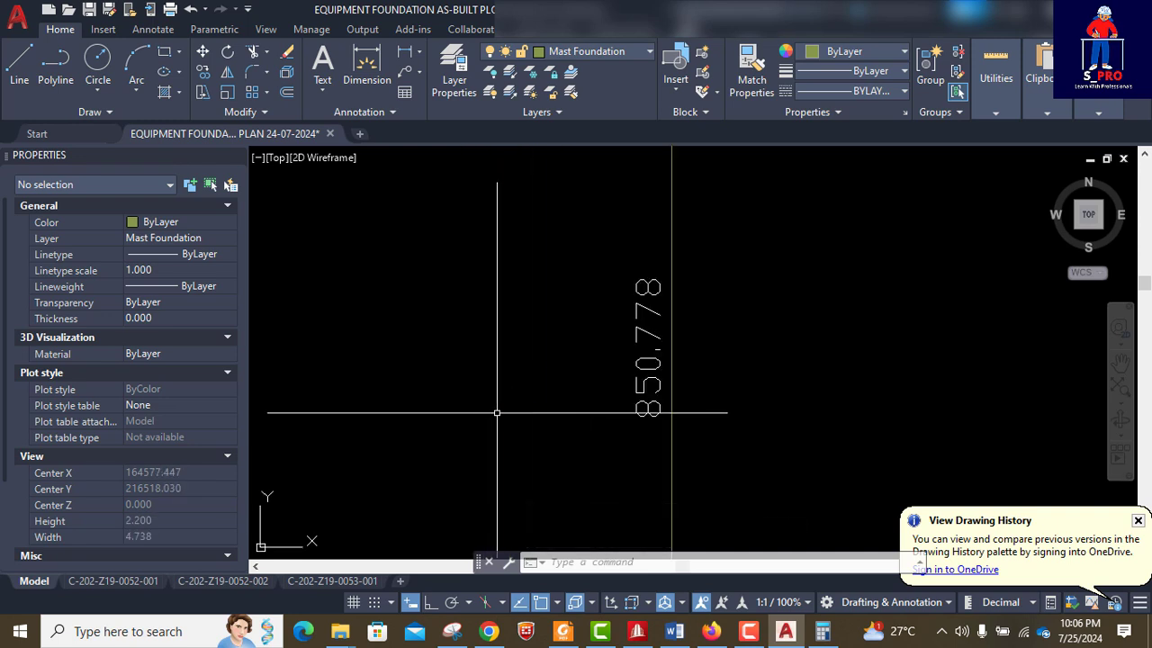
scroll(537, 393, "down", 20)
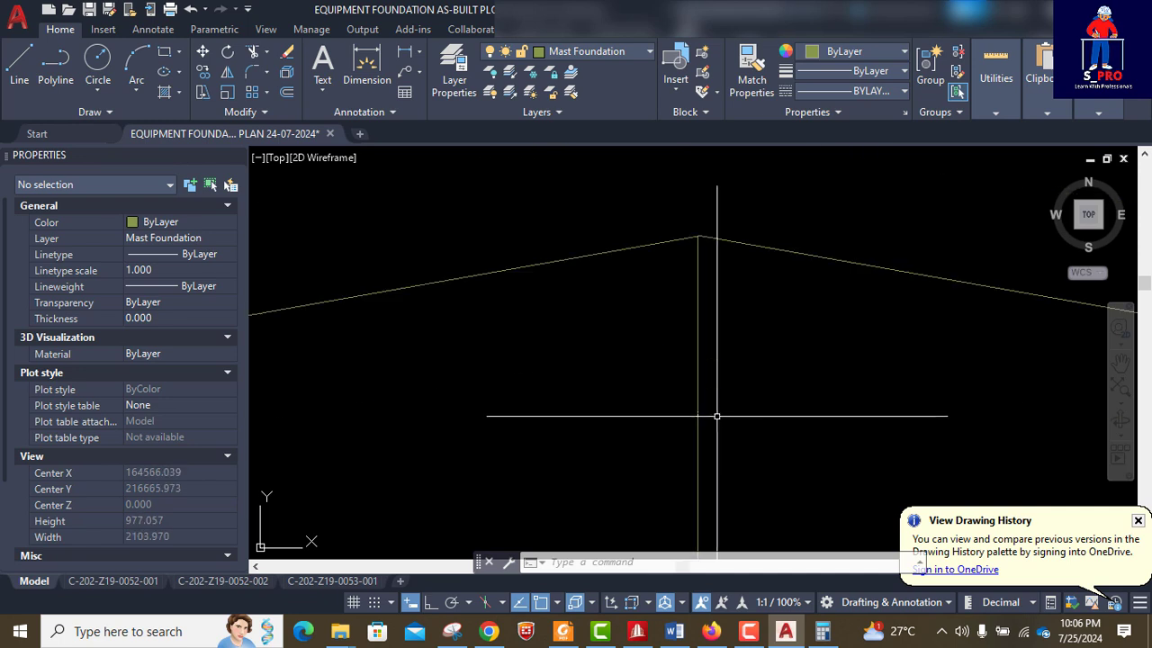
scroll(717, 415, "down", 5)
- Undo the height dimension, the trimming of the roof lines and the erasing of the steeper pair
key("ctrl+z")
key("ctrl+z")
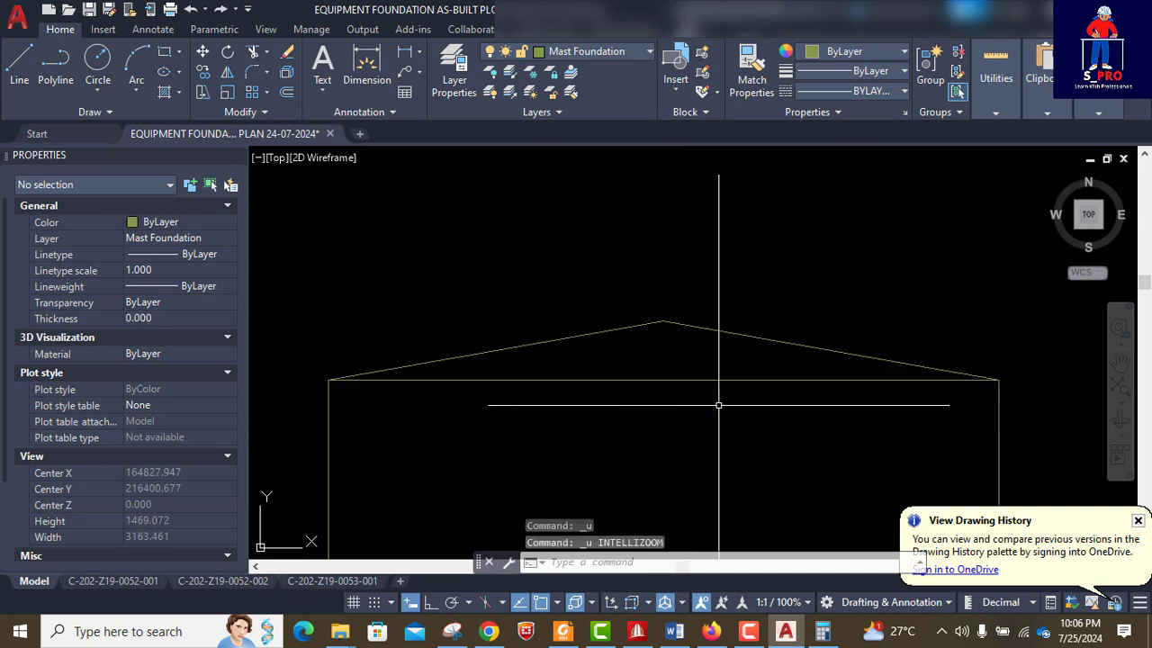
key("ctrl+z")
key("ctrl+z")
key("ctrl+z")
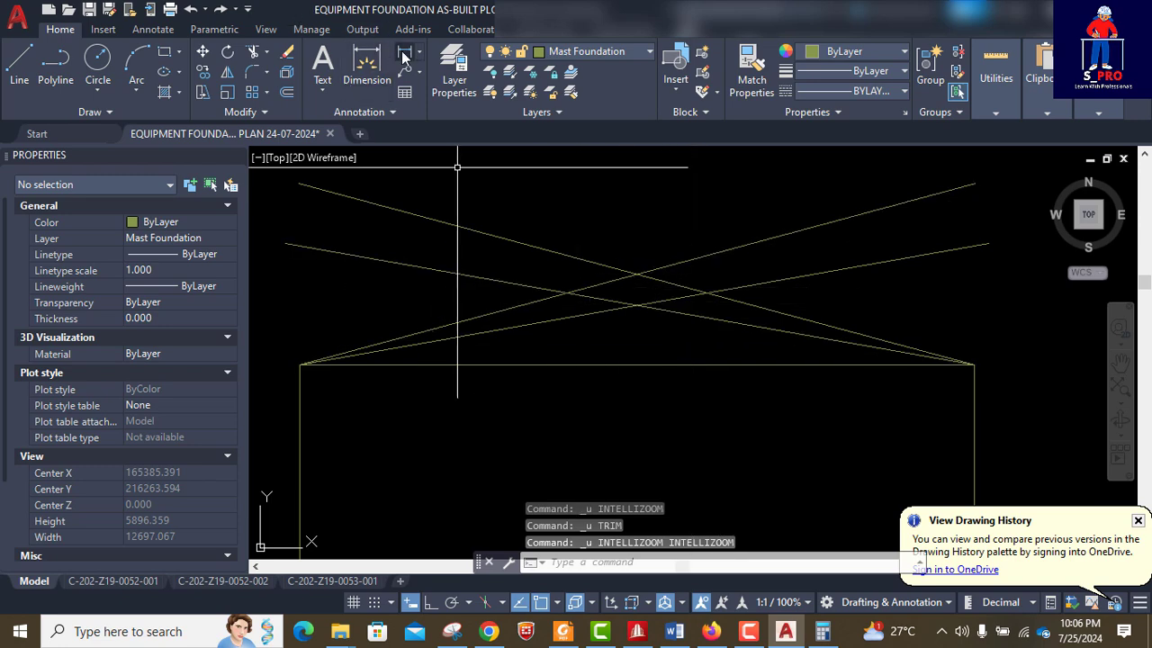
- Measure the vertical height from the steeper lines' crossing point to the horizontal line with a linear dimension
left_click(367, 62)
scroll(671, 279, "up", 5)
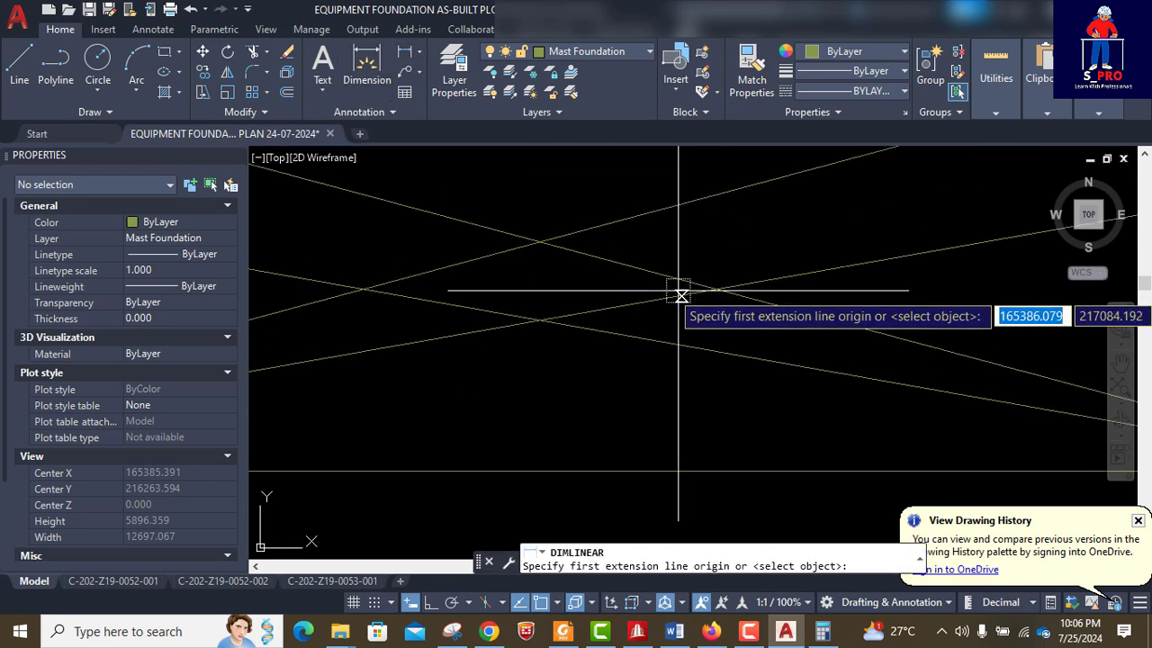
left_click(540, 242)
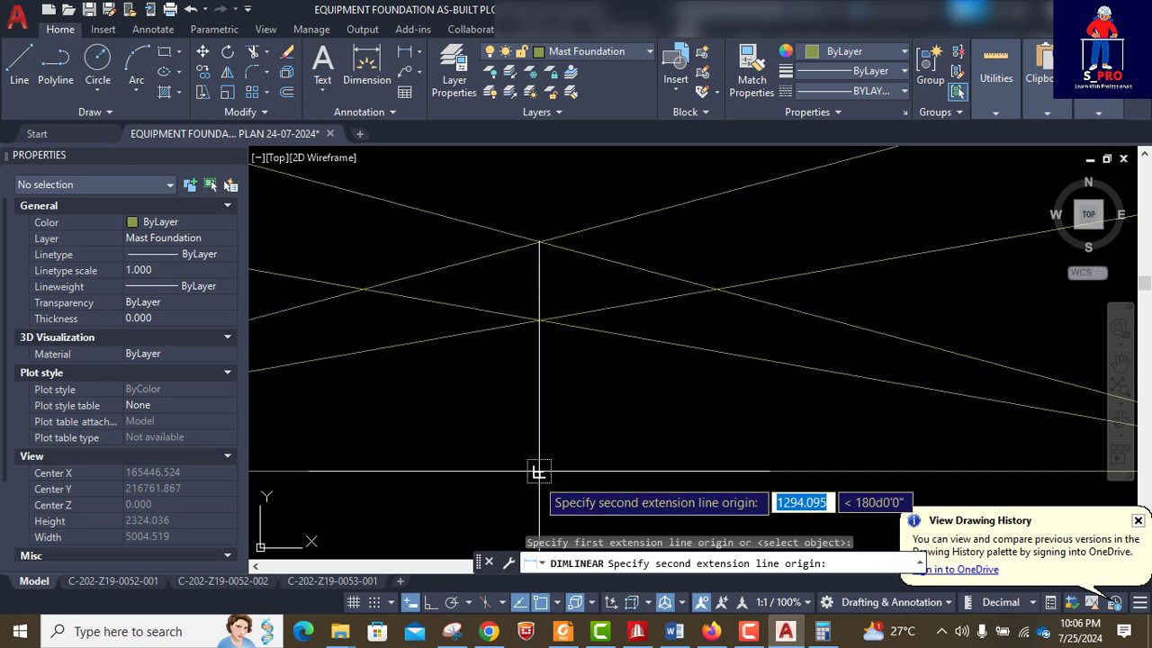
left_click(541, 469)
left_click(575, 360)
left_click(568, 366)
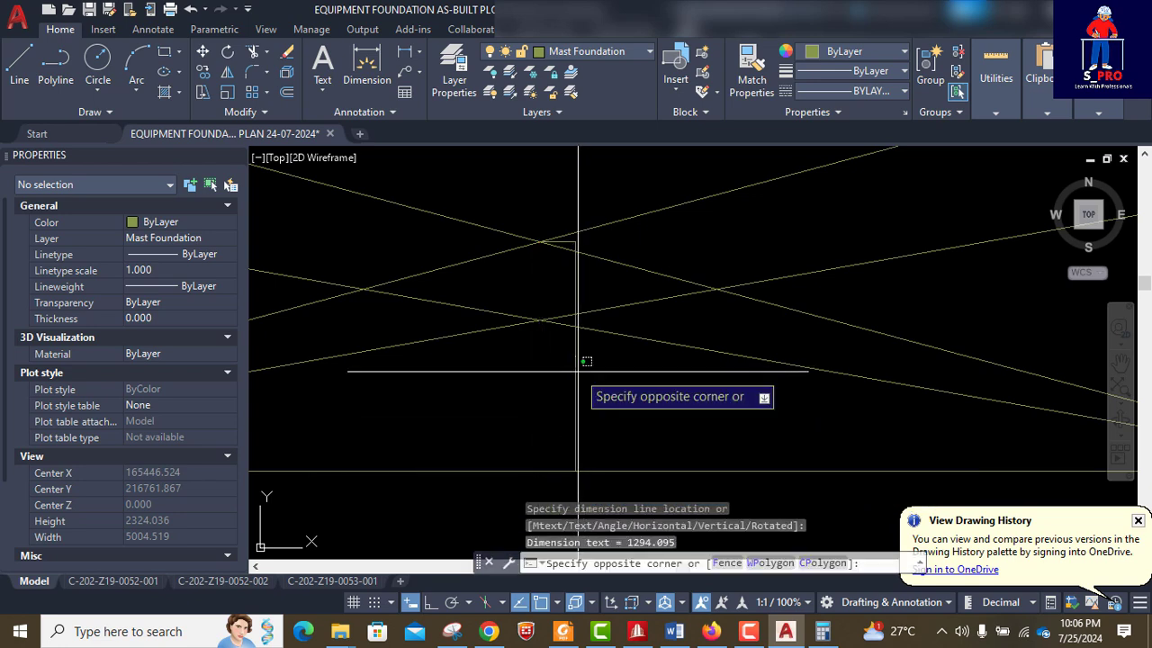
left_click(583, 360)
scroll(570, 354, "up", 3)
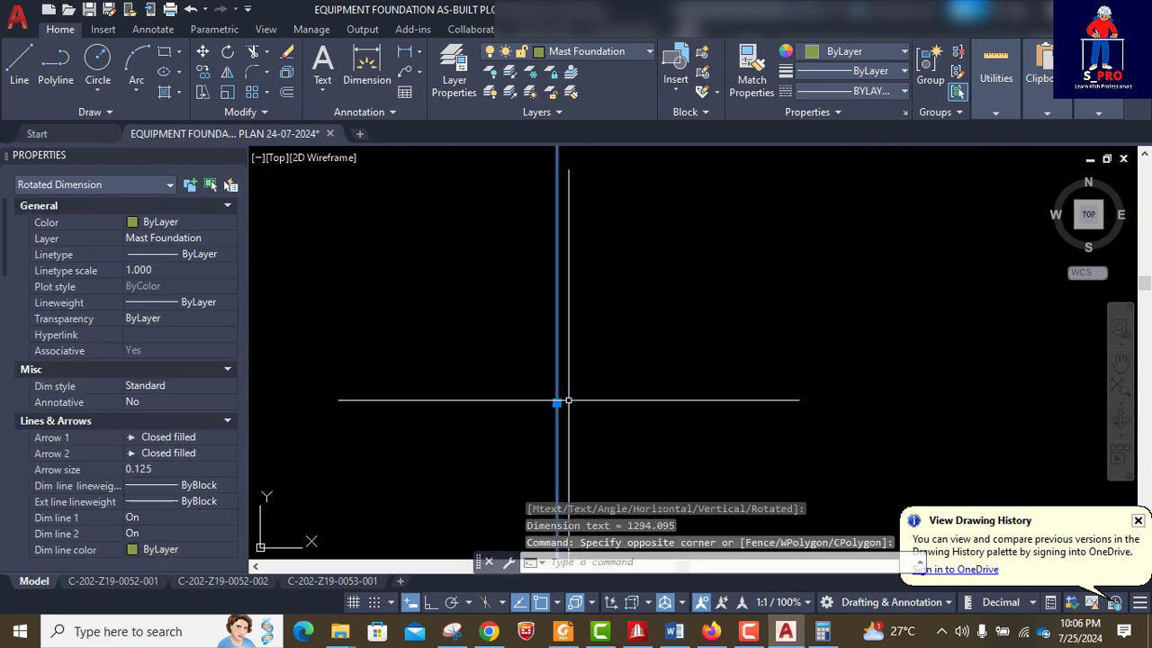
scroll(589, 379, "up", 5)
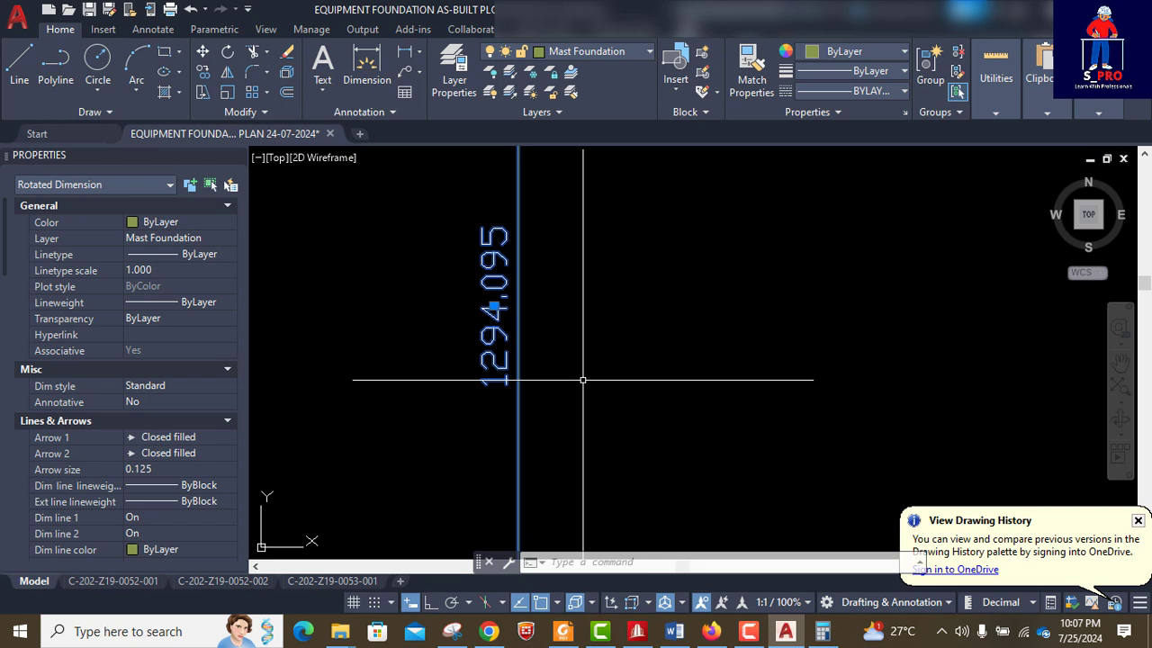
scroll(586, 378, "down", 5)
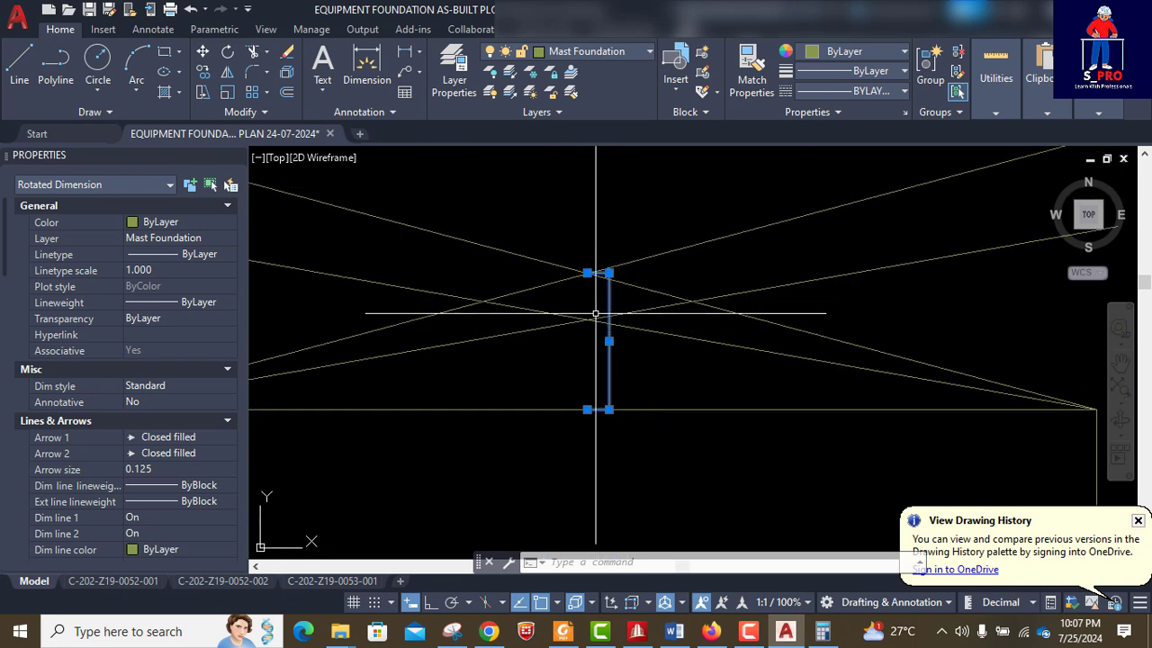
scroll(597, 313, "up", 4)
left_click(407, 54)
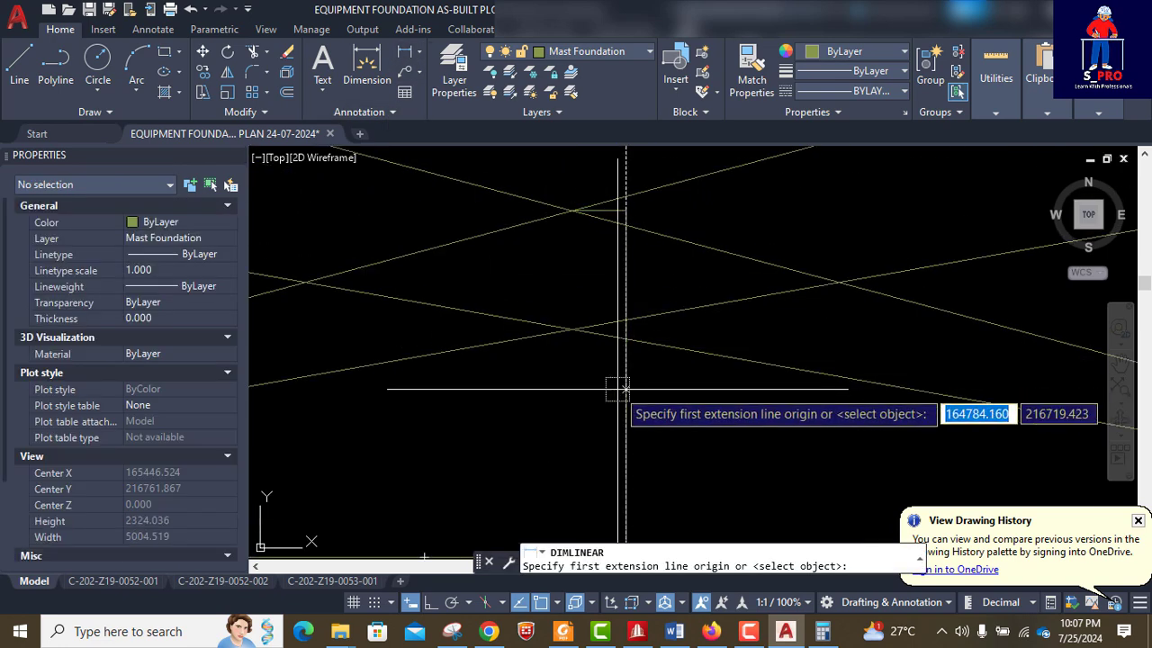
left_click(572, 329)
scroll(573, 334, "up", 3)
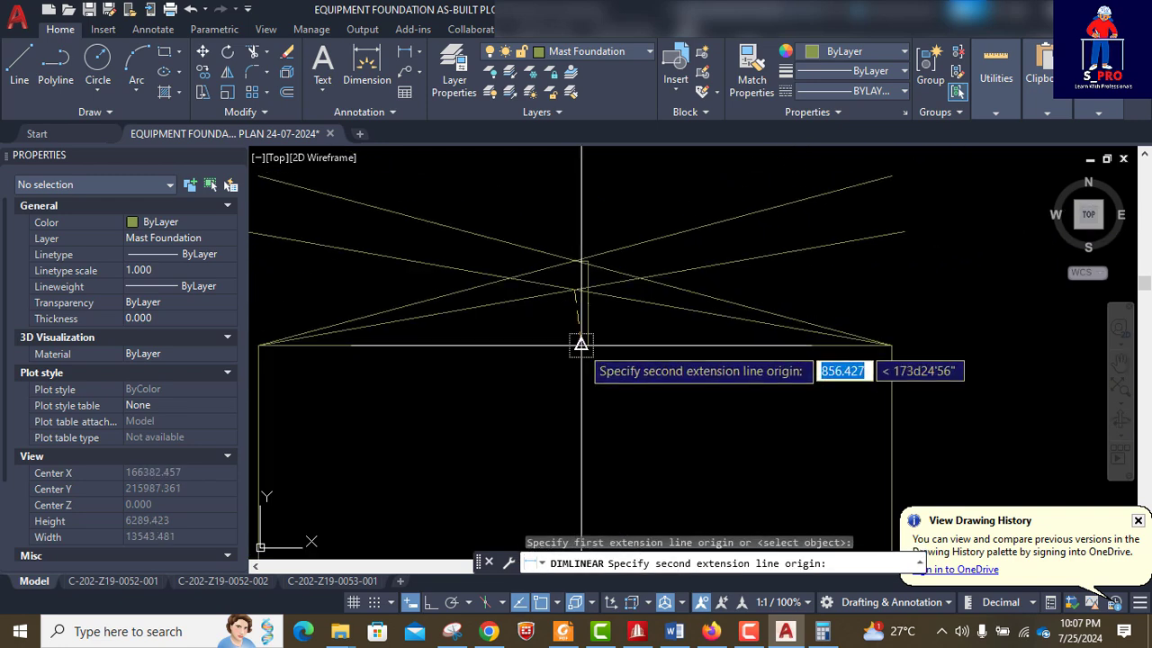
key("Escape")
scroll(600, 338, "down", 3)
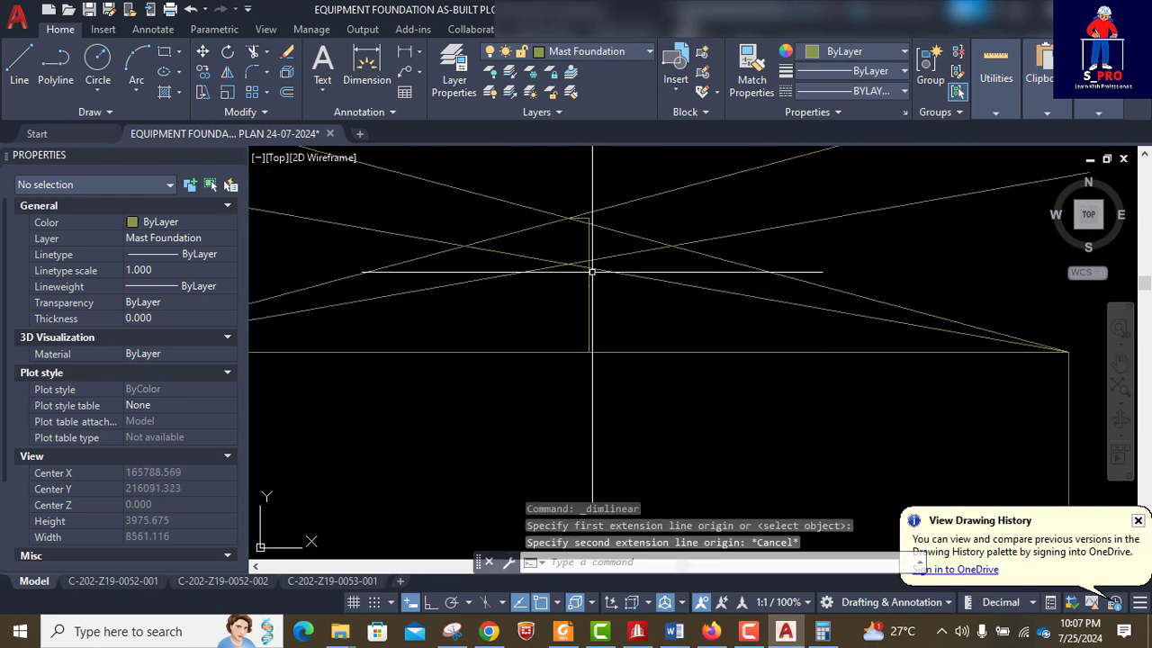
- Erase the steeper pair of crossing lines together with their vertical height dimension
left_click(581, 216)
left_click(565, 206)
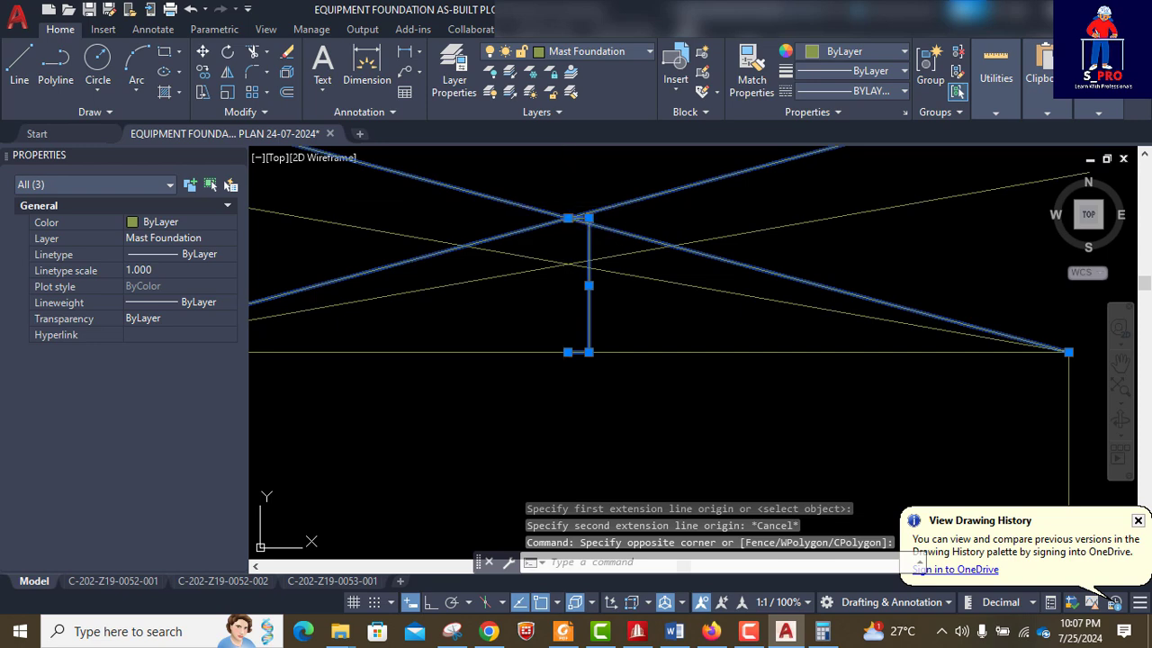
type("e")
key("Return")
- Measure the vertical height from the remaining lines' crossing point to the horizontal line with a linear dimension
left_click(404, 52)
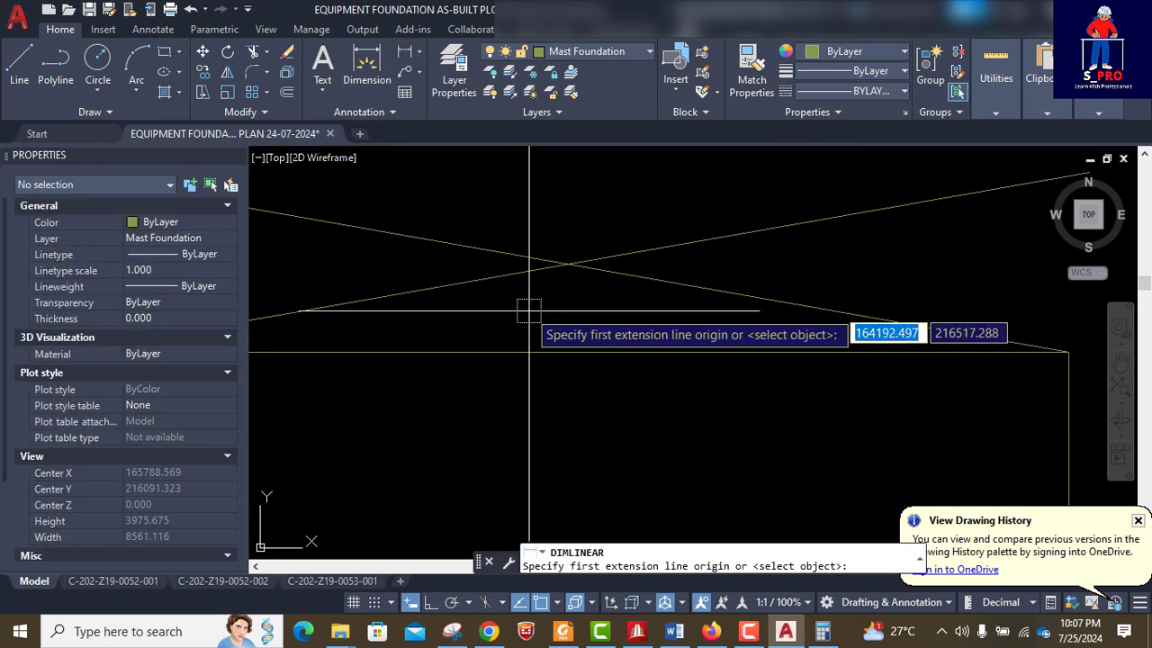
left_click(567, 262)
left_click(567, 353)
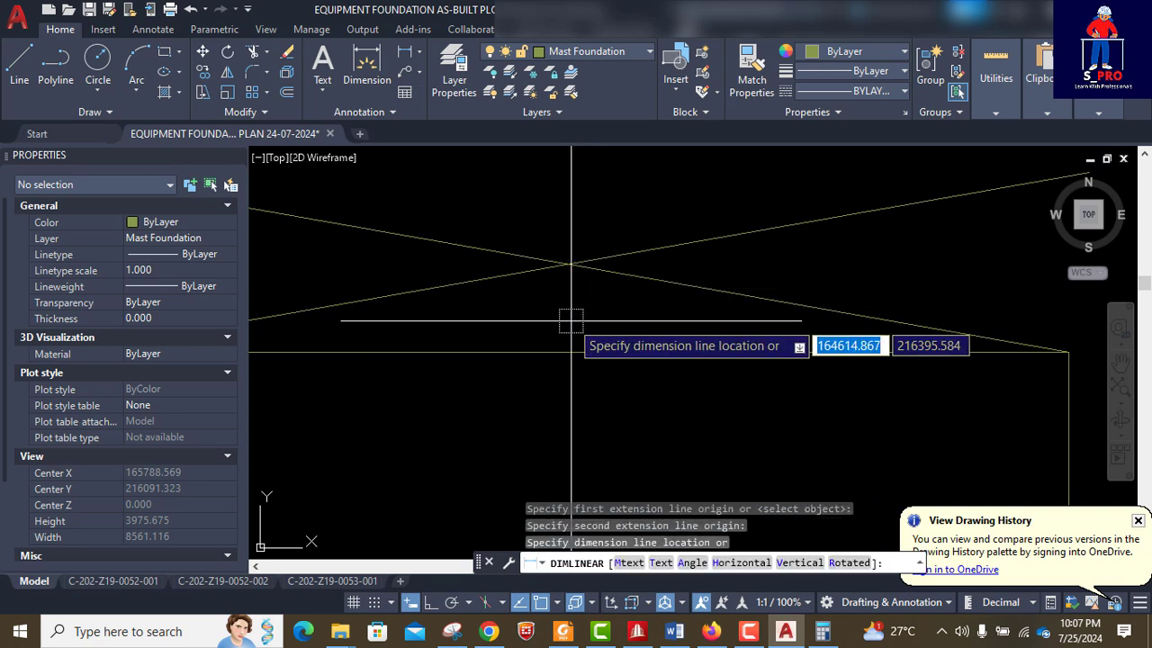
scroll(588, 343, "up", 20)
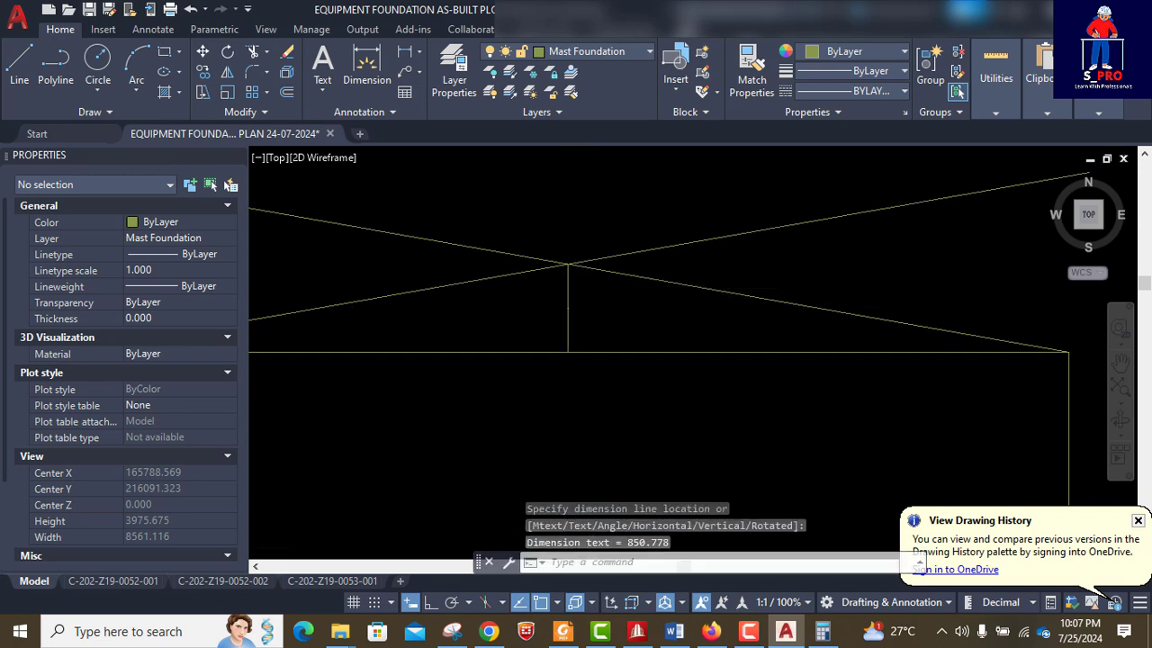
scroll(476, 384, "up", 10)
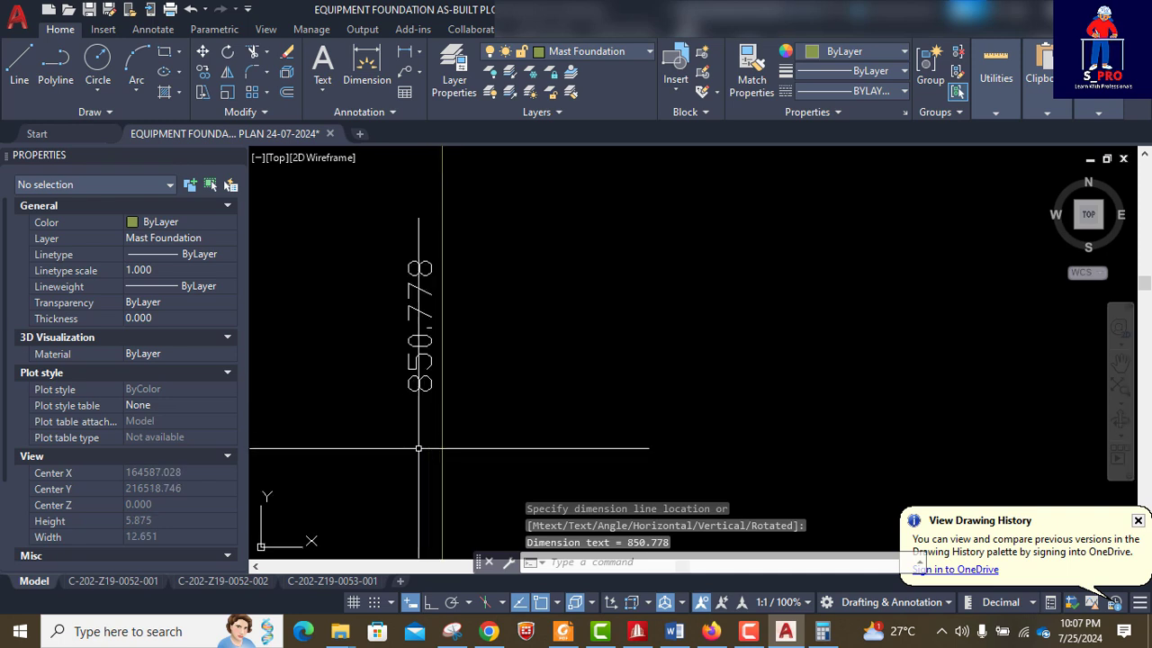
scroll(516, 420, "down", 3)
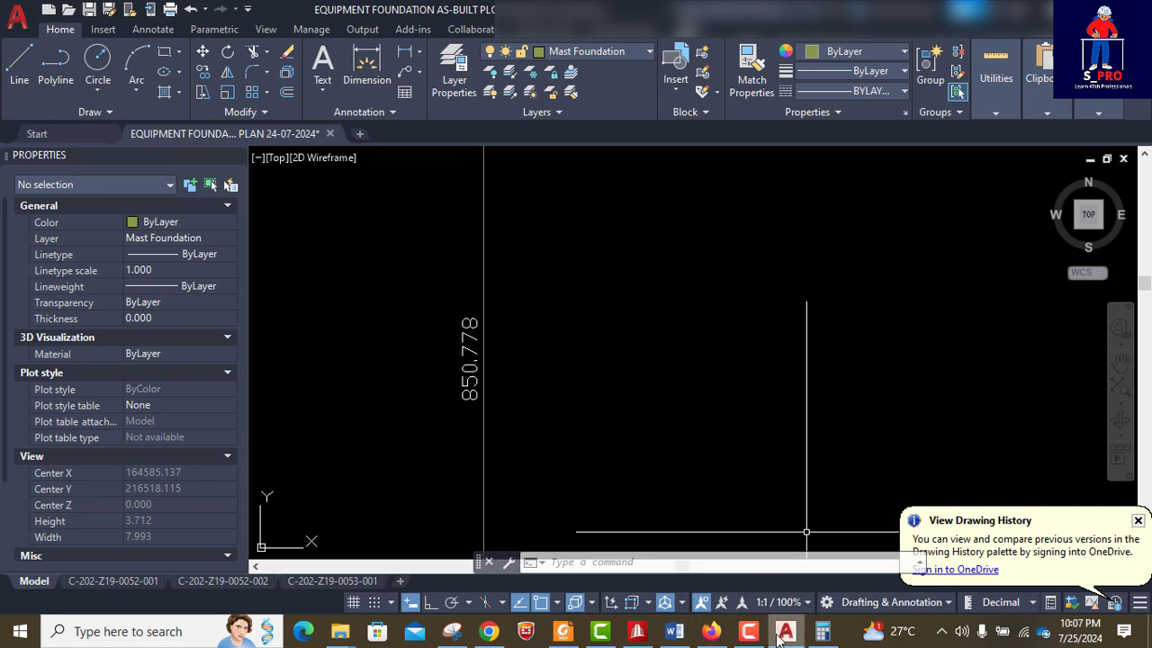
- Switch to STAAD.Pro and add a beam between the tops of the two columns
left_click(637, 632)
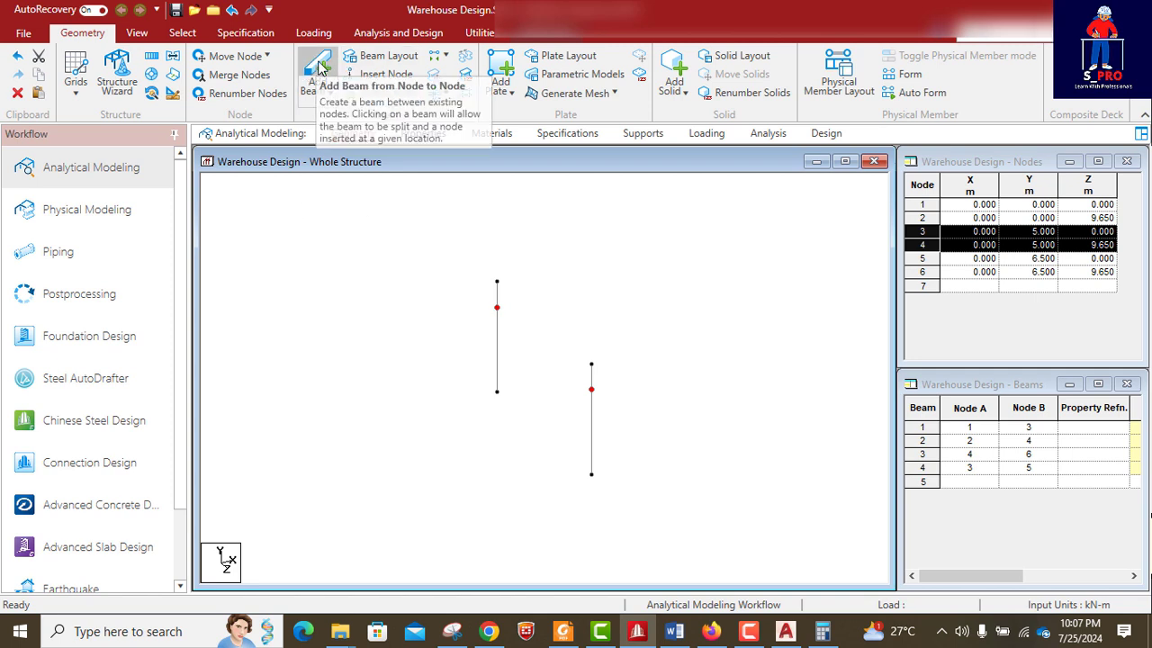
left_click(322, 67)
left_click_drag(496, 282, 594, 365)
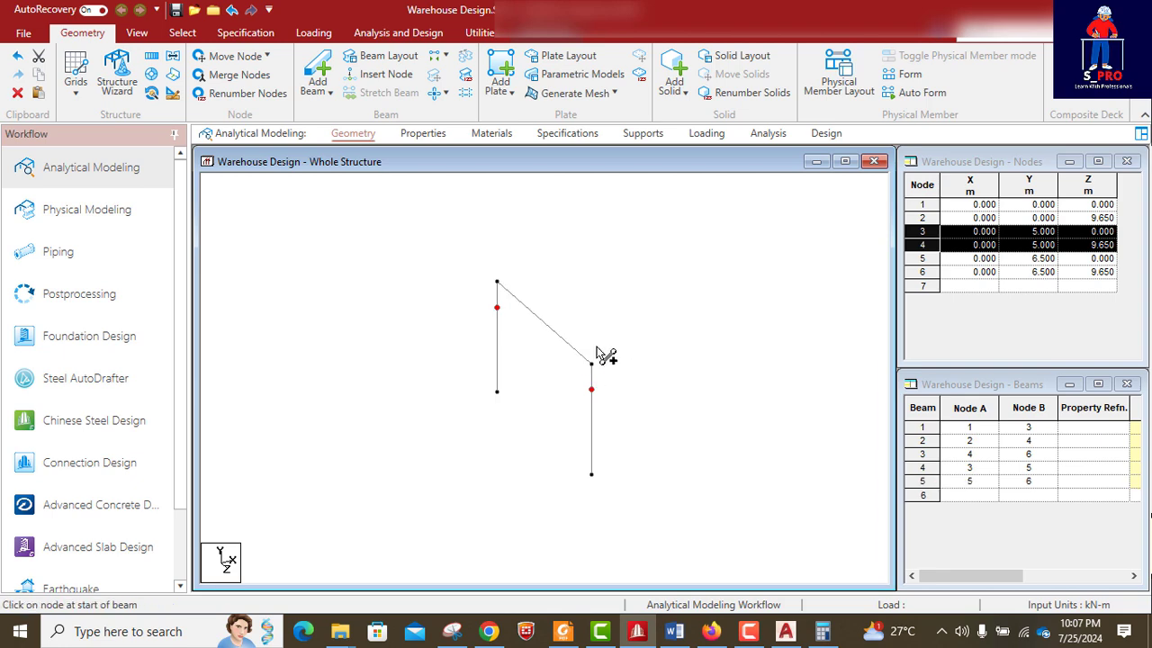
- Insert a node at the midpoint of the beam joining the column tops
left_click(542, 326)
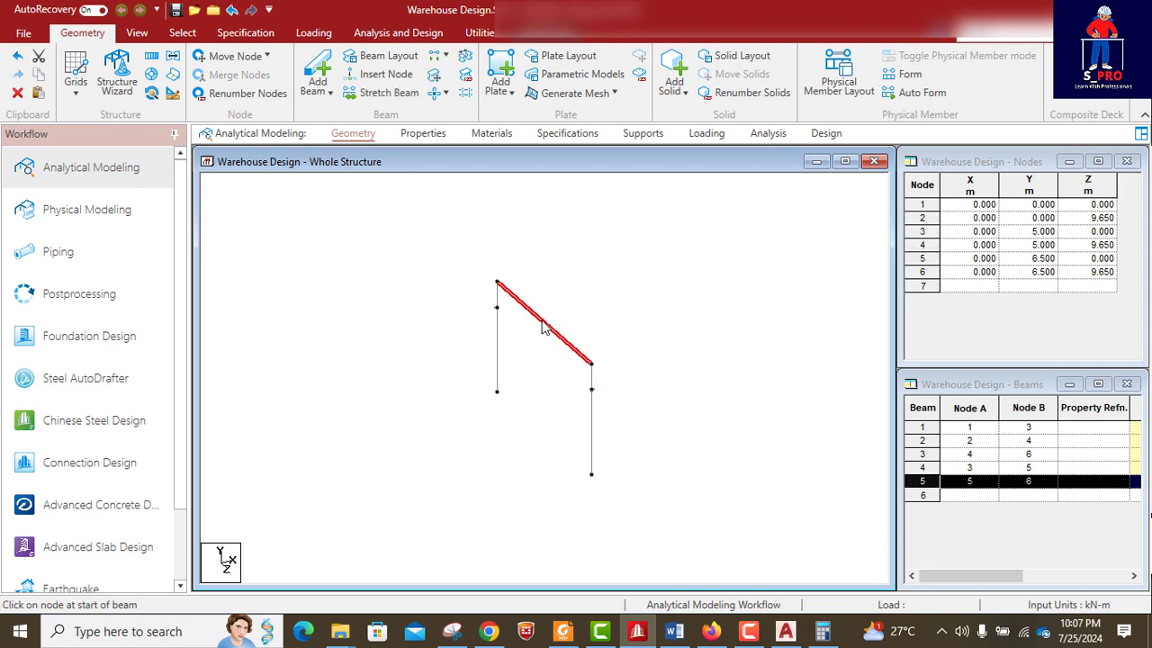
left_click(383, 75)
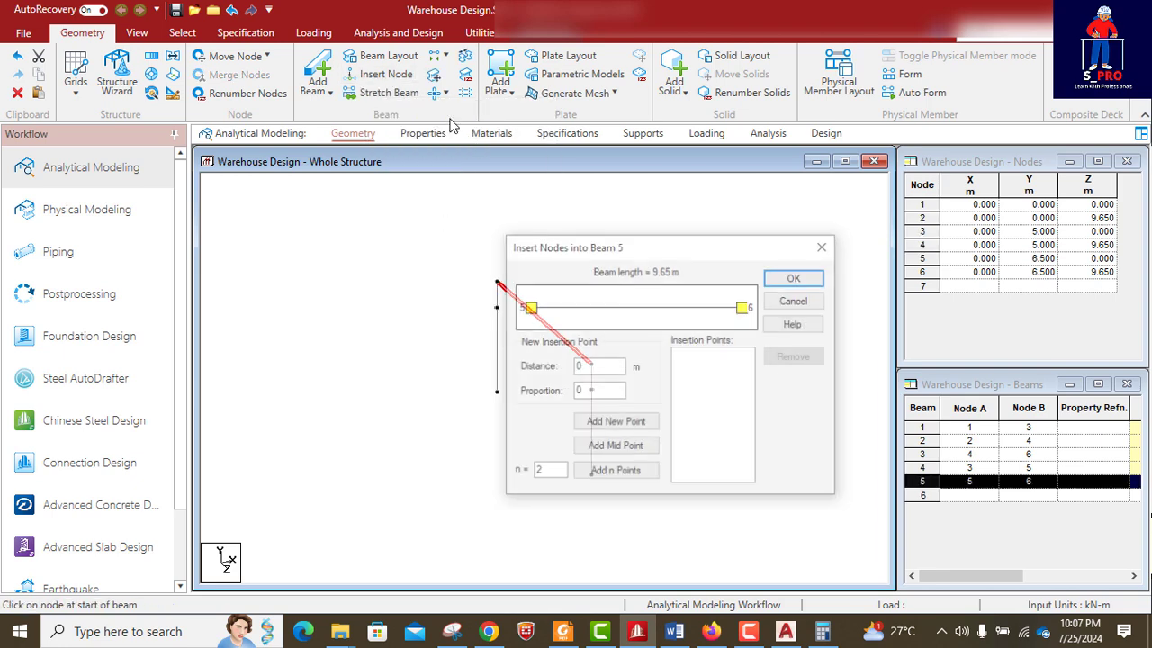
left_click(615, 448)
left_click(796, 277)
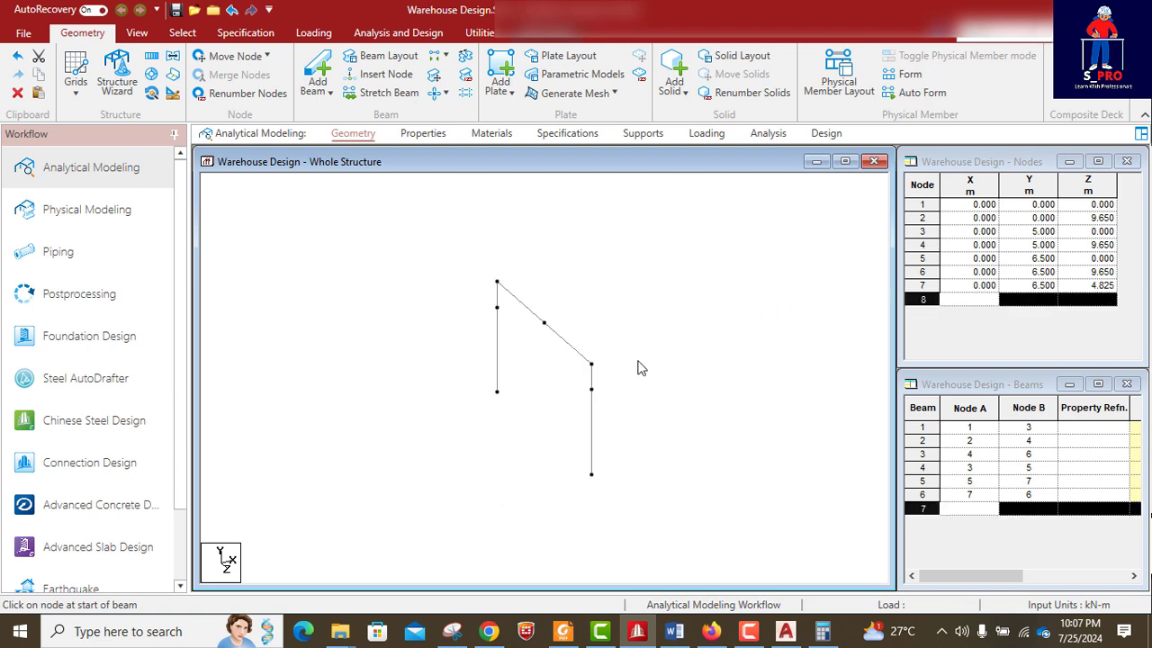
- Paste a copy of the beam's middle node offset 0.8508 m in Y, checking the height against the AutoCAD dimension
left_click(182, 35)
left_click(21, 72)
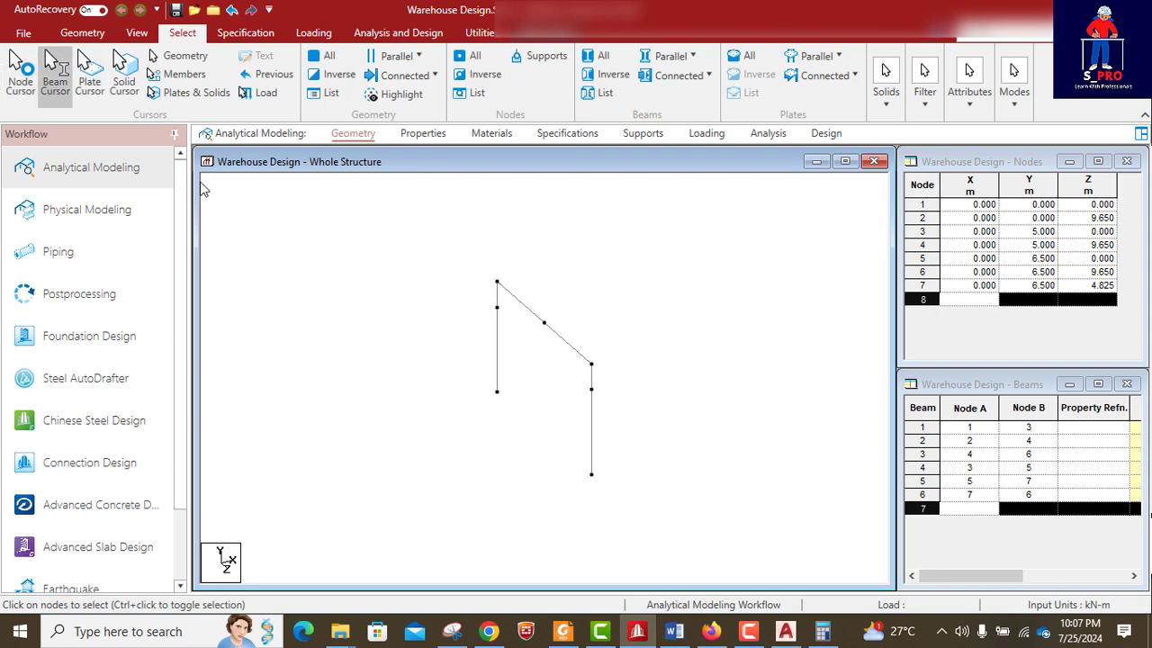
left_click(543, 322)
key("ctrl+v")
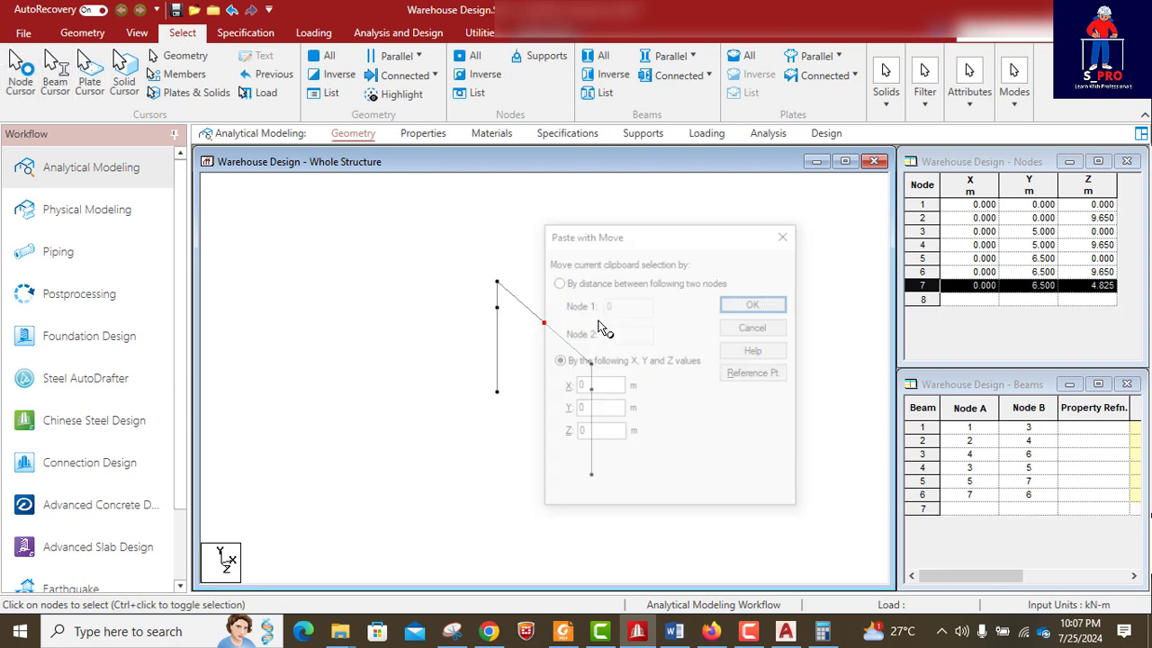
left_click_drag(589, 407, 566, 417)
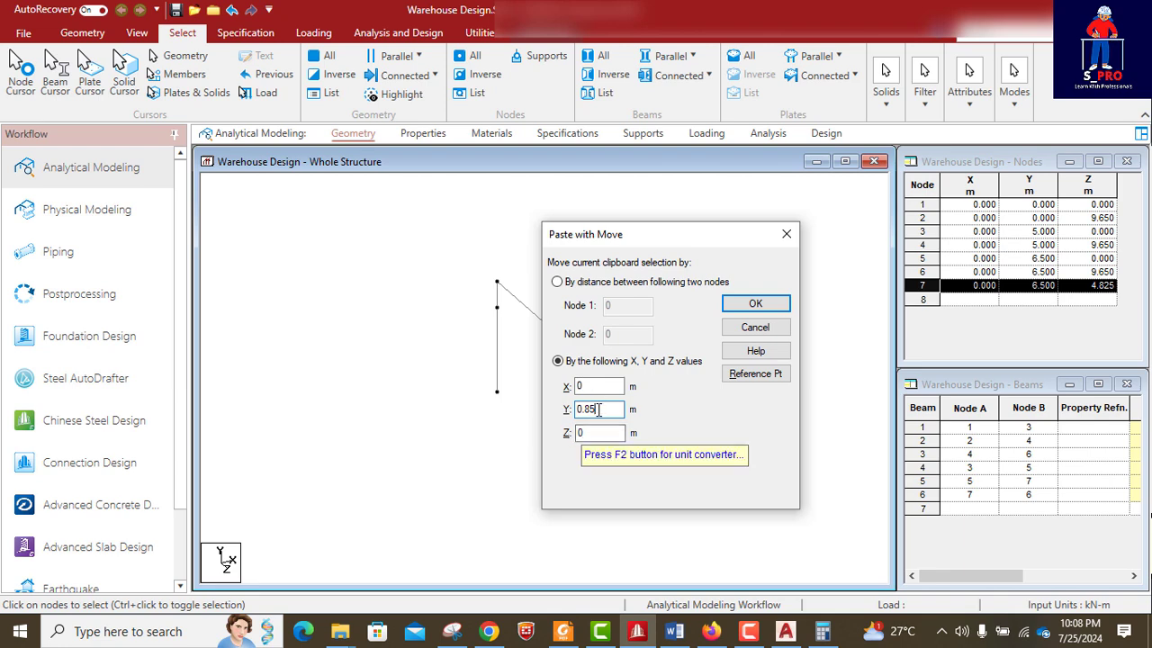
type("8")
left_click(794, 637)
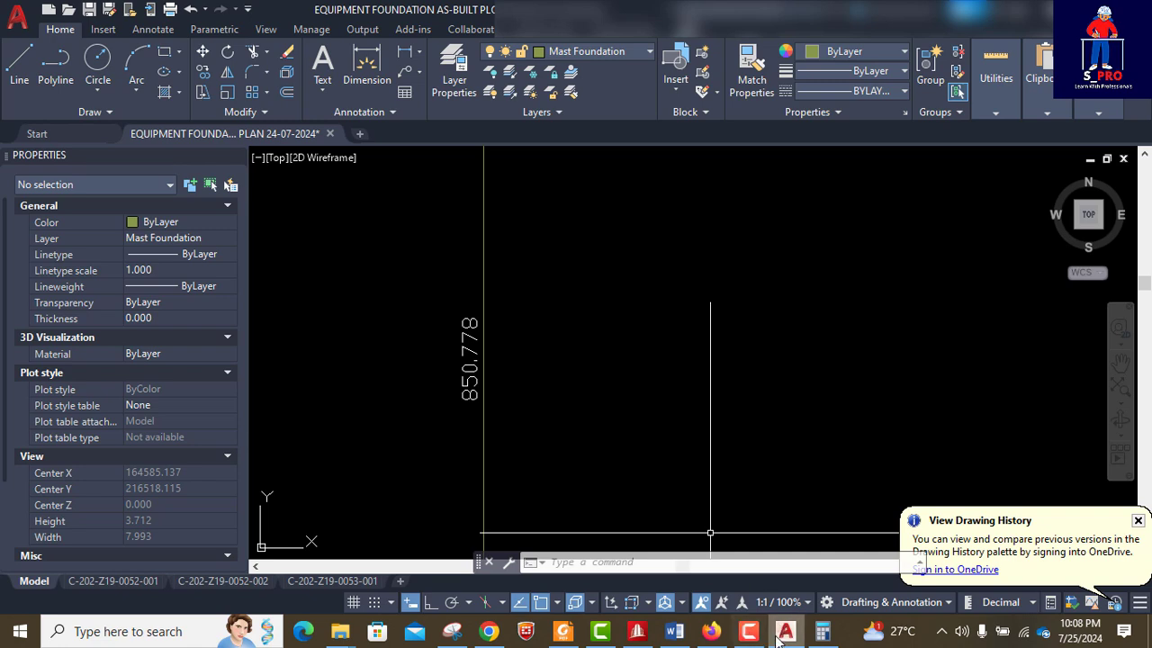
left_click(642, 634)
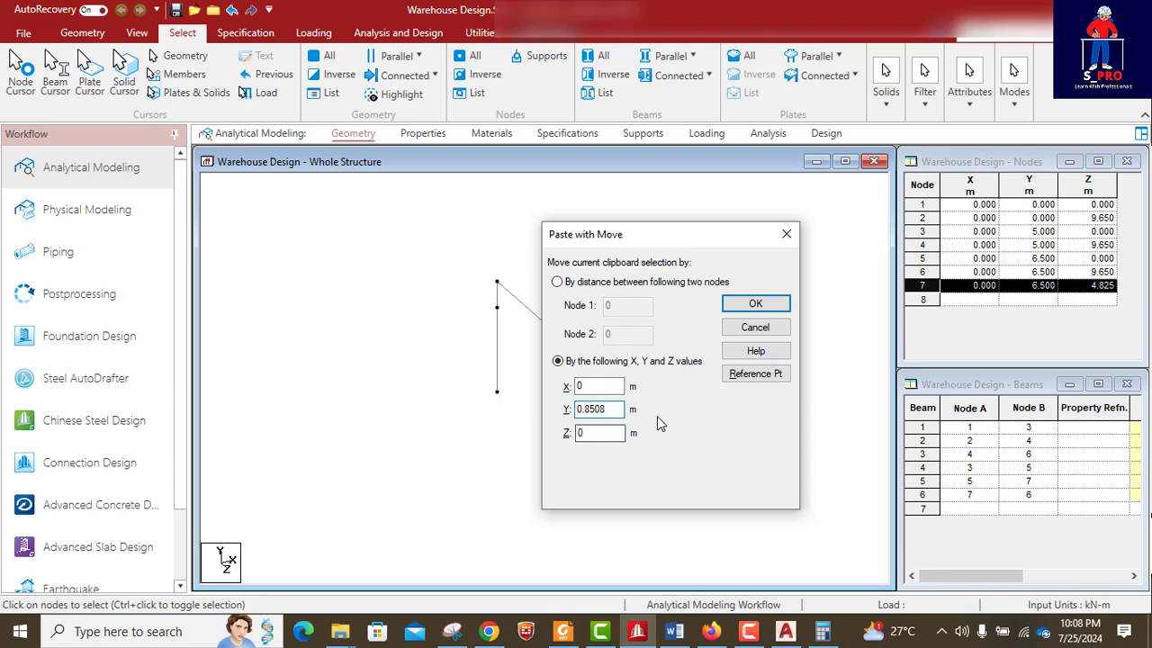
left_click(758, 309)
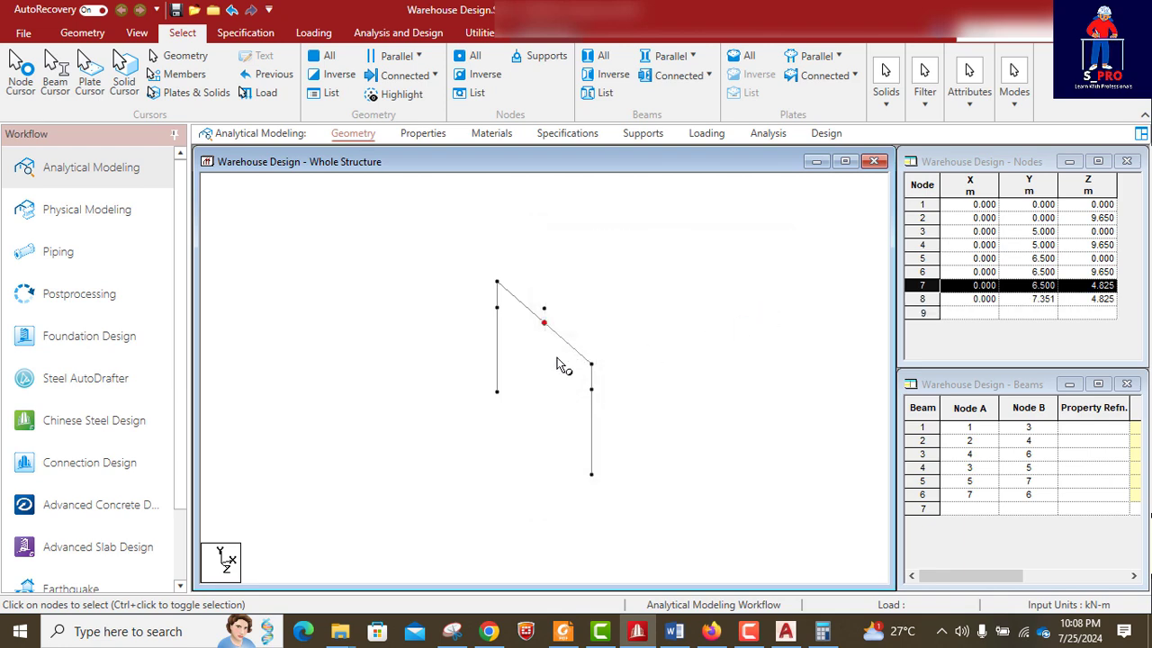
- Add two sloping beams joining each column top to the raised ridge node
scroll(556, 333, "up", 8)
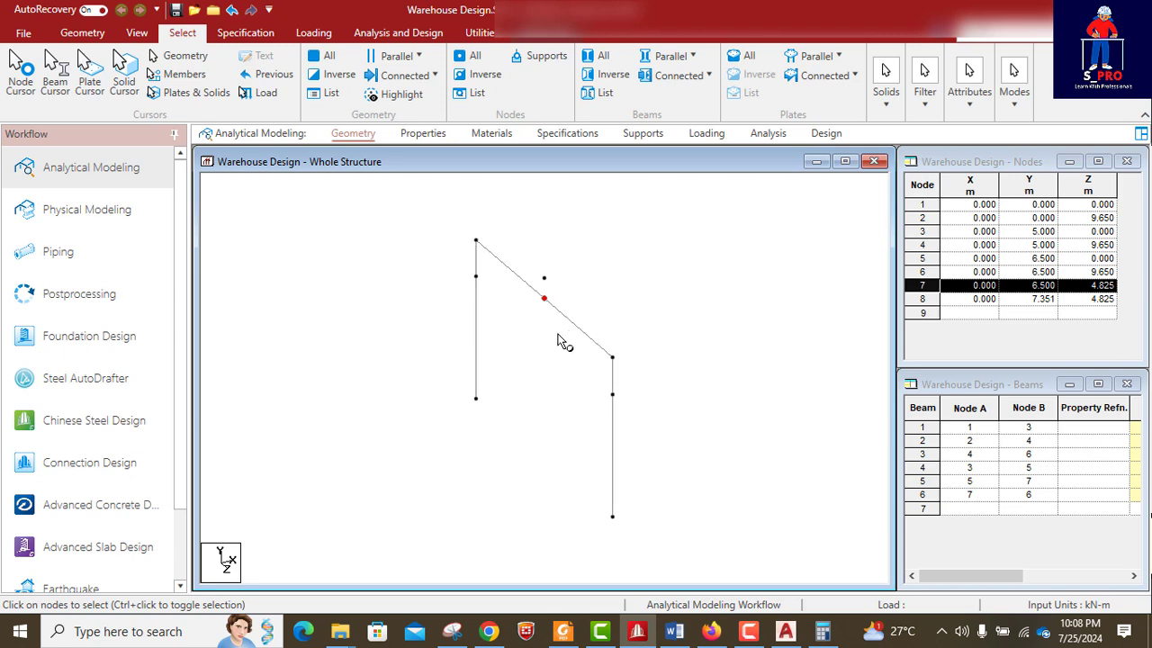
scroll(573, 344, "down", 3)
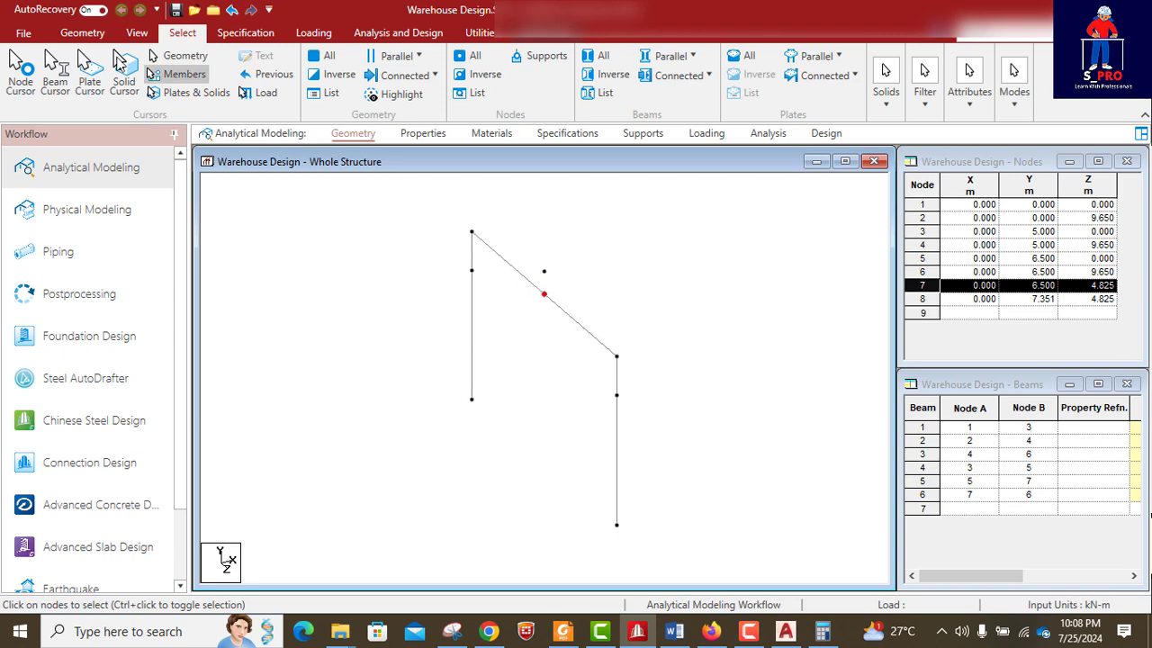
left_click(82, 32)
left_click(316, 70)
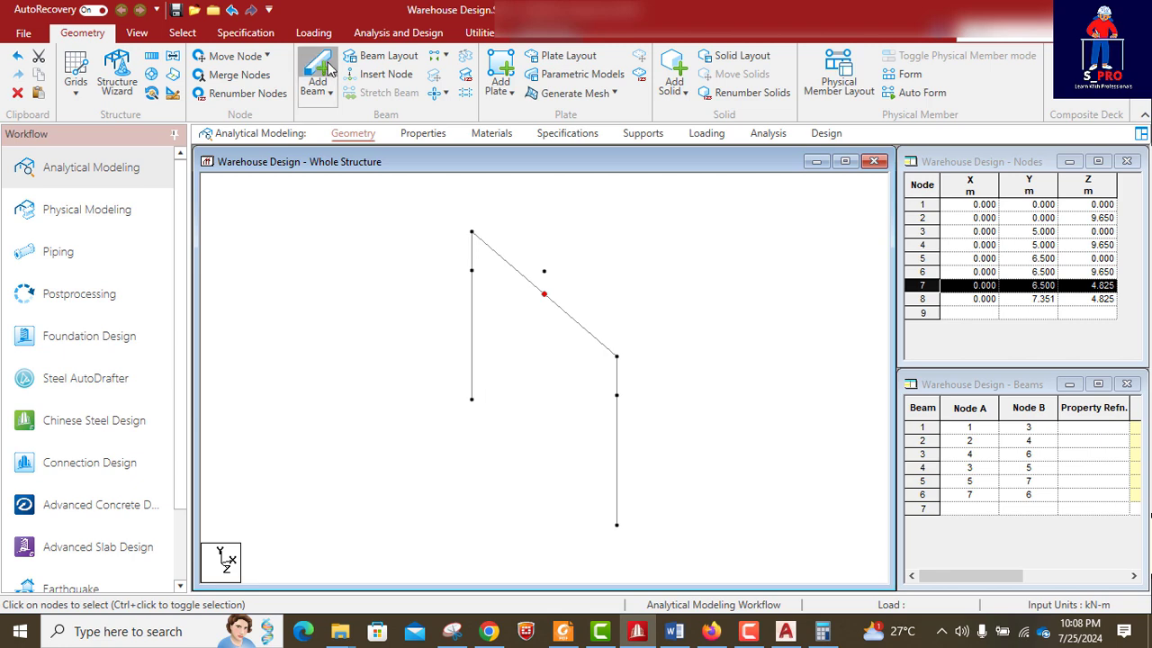
left_click(472, 232)
left_click(544, 271)
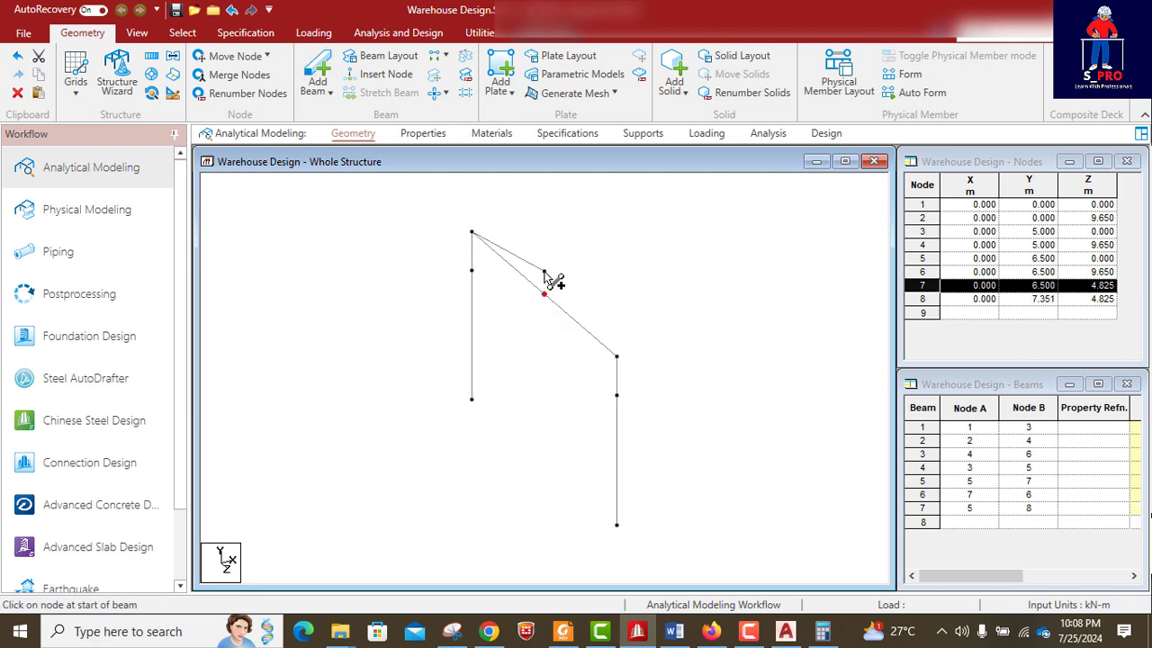
left_click(616, 356)
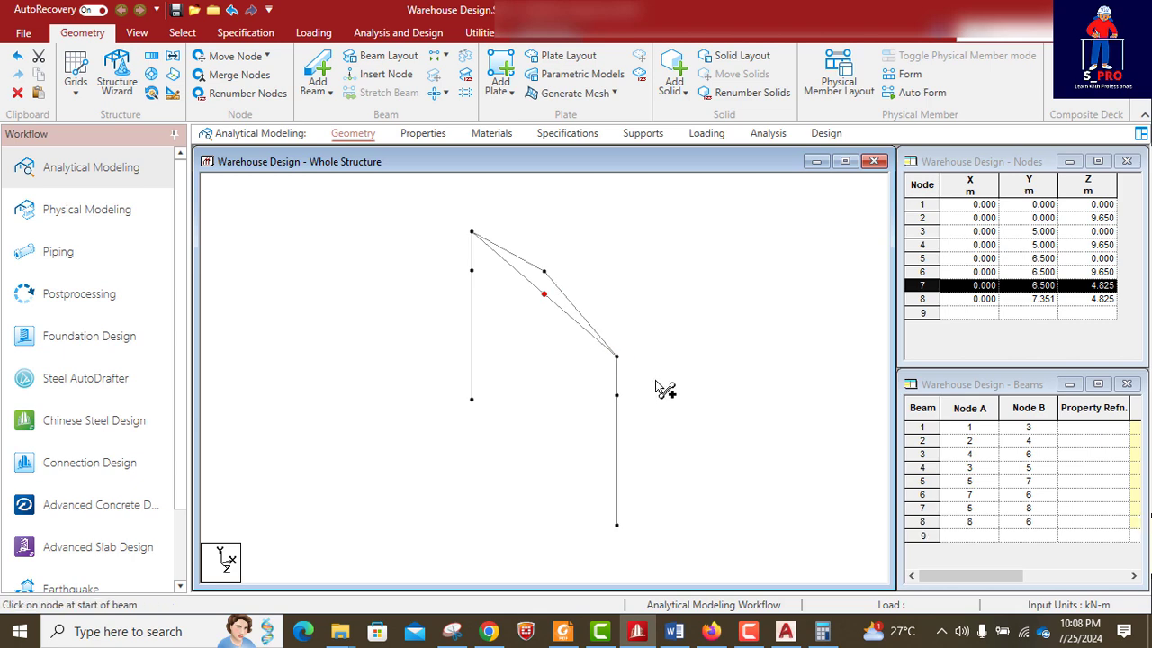
scroll(602, 360, "up", 3)
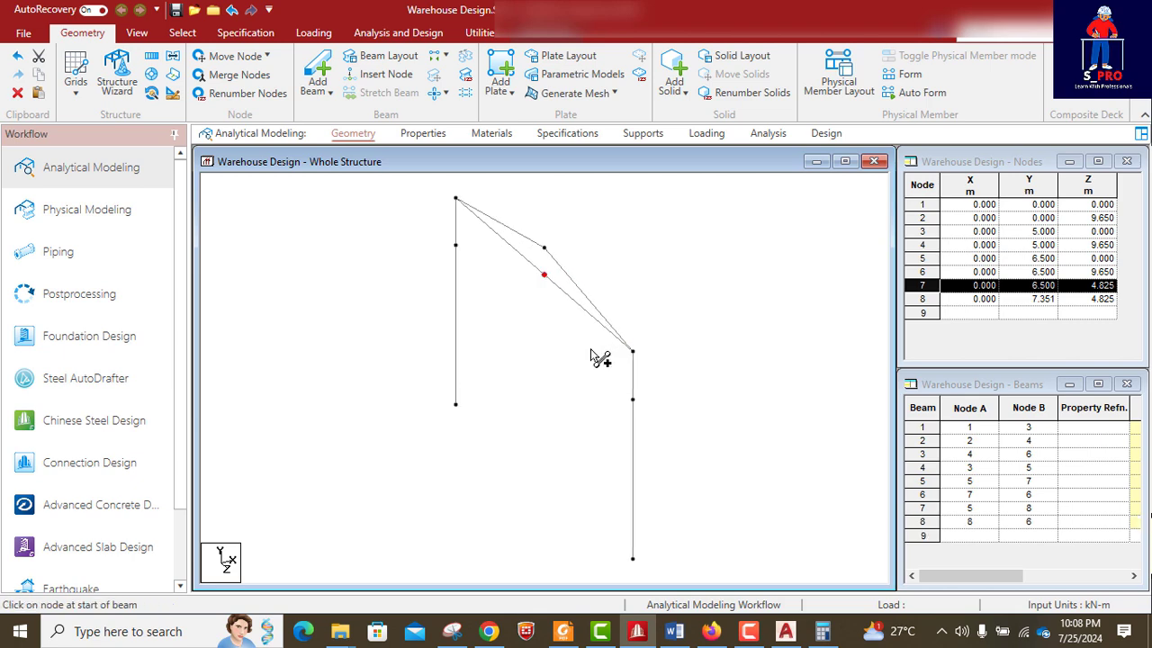
scroll(605, 353, "down", 3)
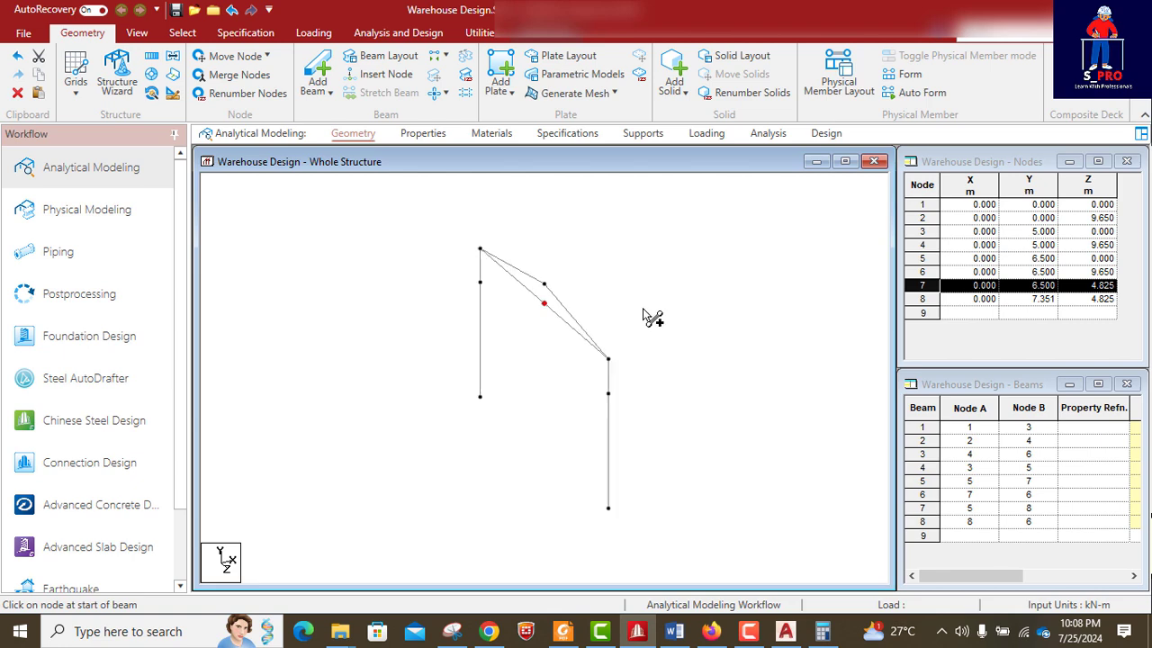
- Delete both halves of the level beam between the column tops, along with the unattached middle node
left_click(556, 321)
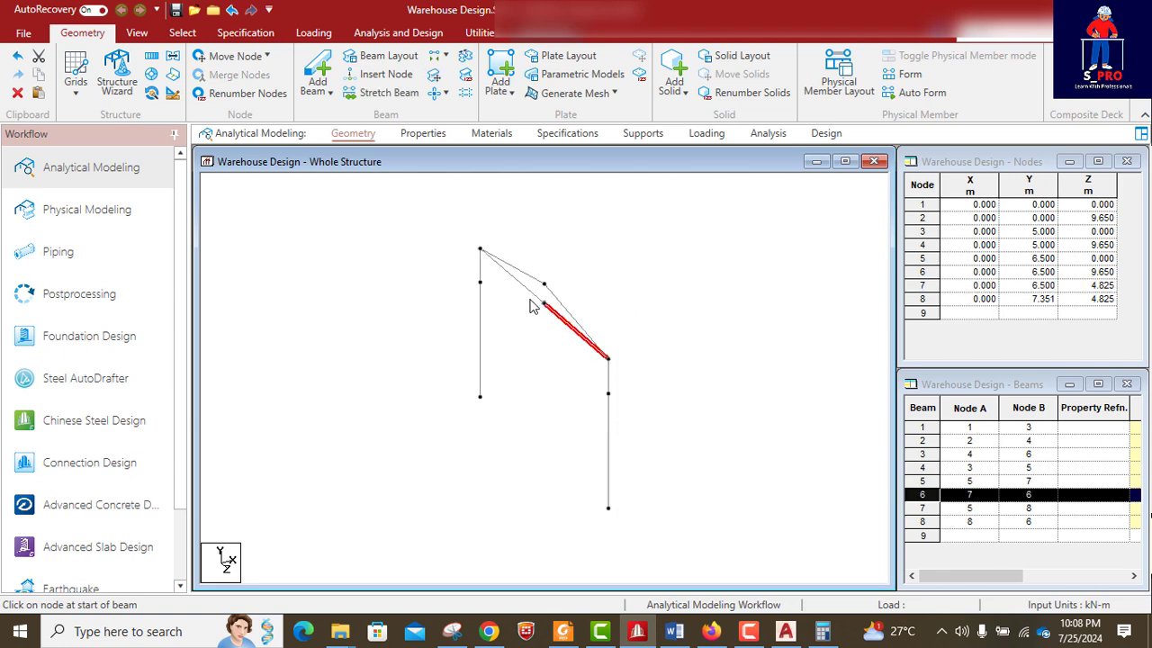
key("Delete")
left_click(595, 352)
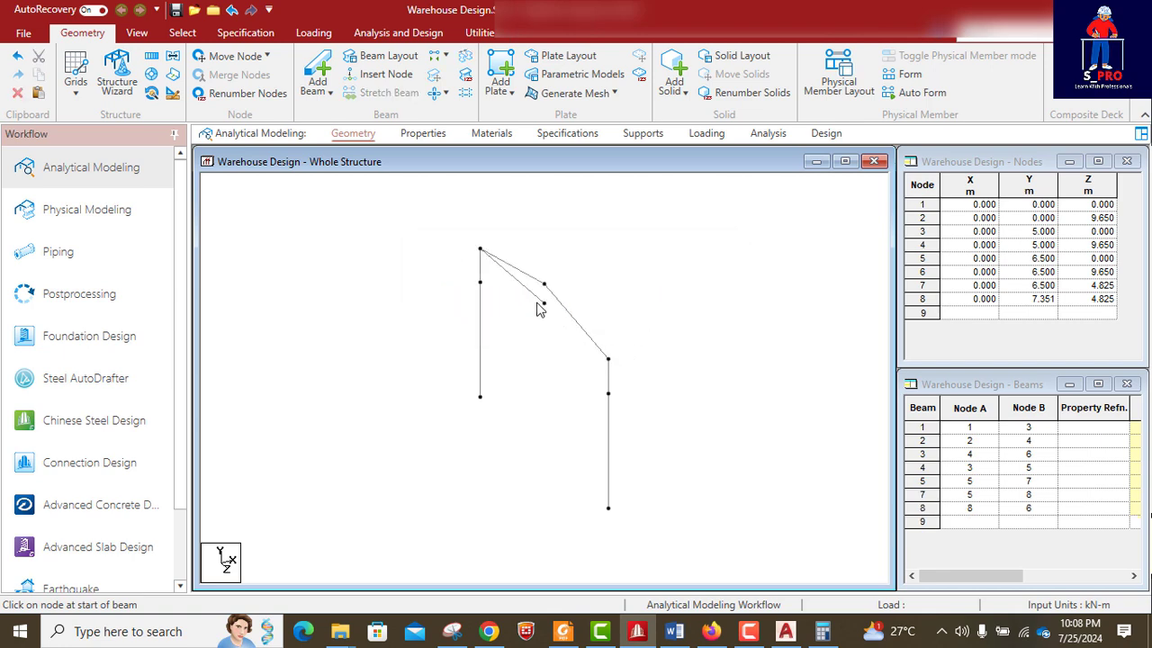
left_click(537, 304)
key("Delete")
left_click(623, 351)
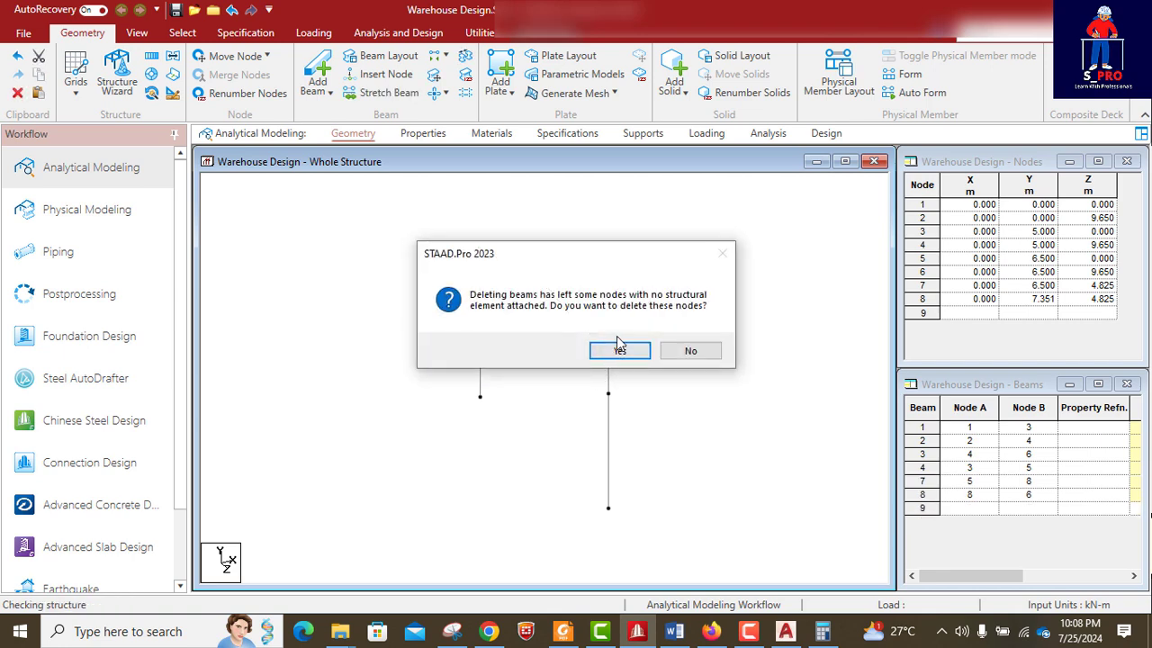
left_click(620, 350)
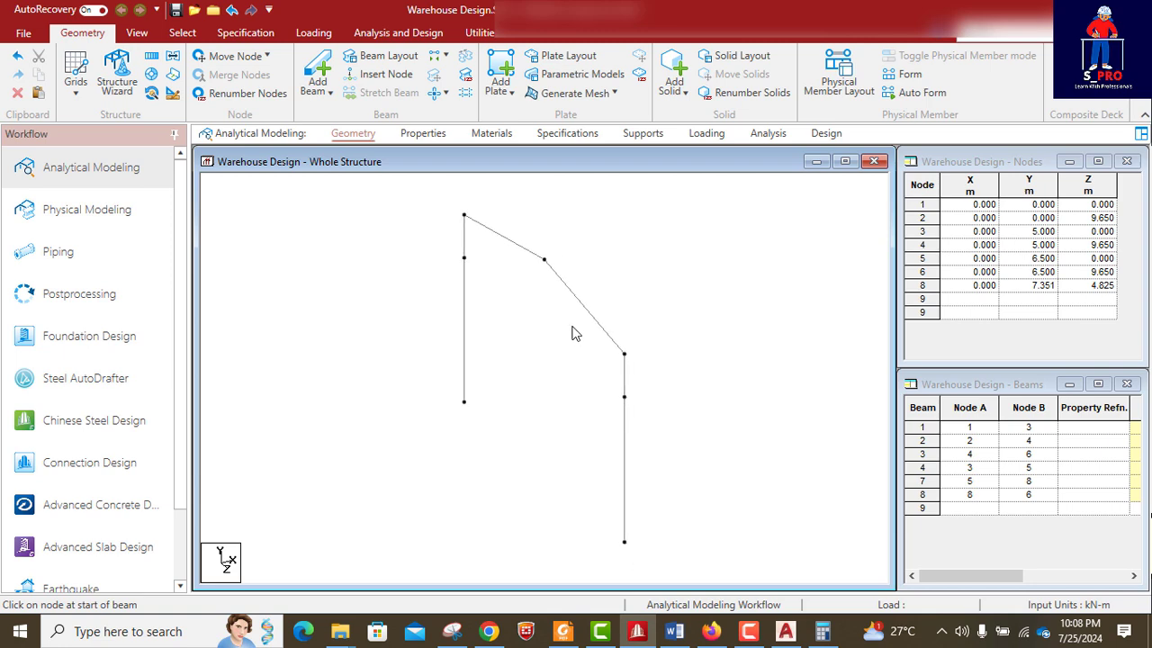
scroll(574, 328, "down", 3)
scroll(591, 335, "up", 7)
scroll(585, 344, "down", 4)
scroll(590, 346, "down", 1)
middle_click_drag(628, 362, 582, 386)
scroll(590, 383, "up", 5)
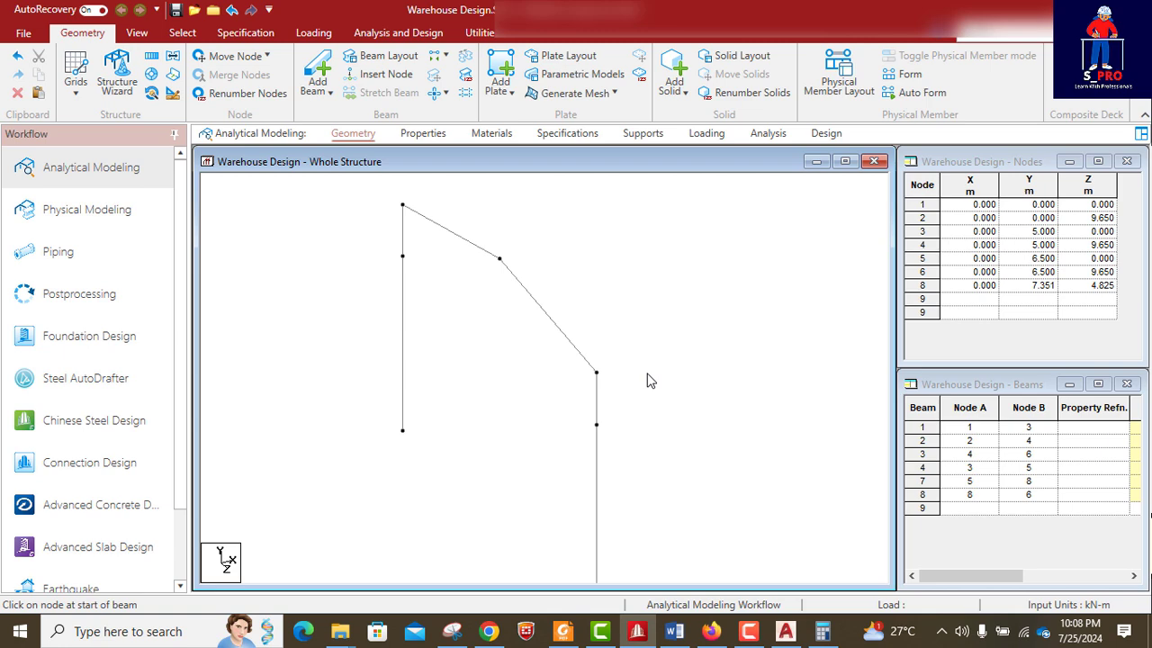
scroll(544, 369, "down", 2)
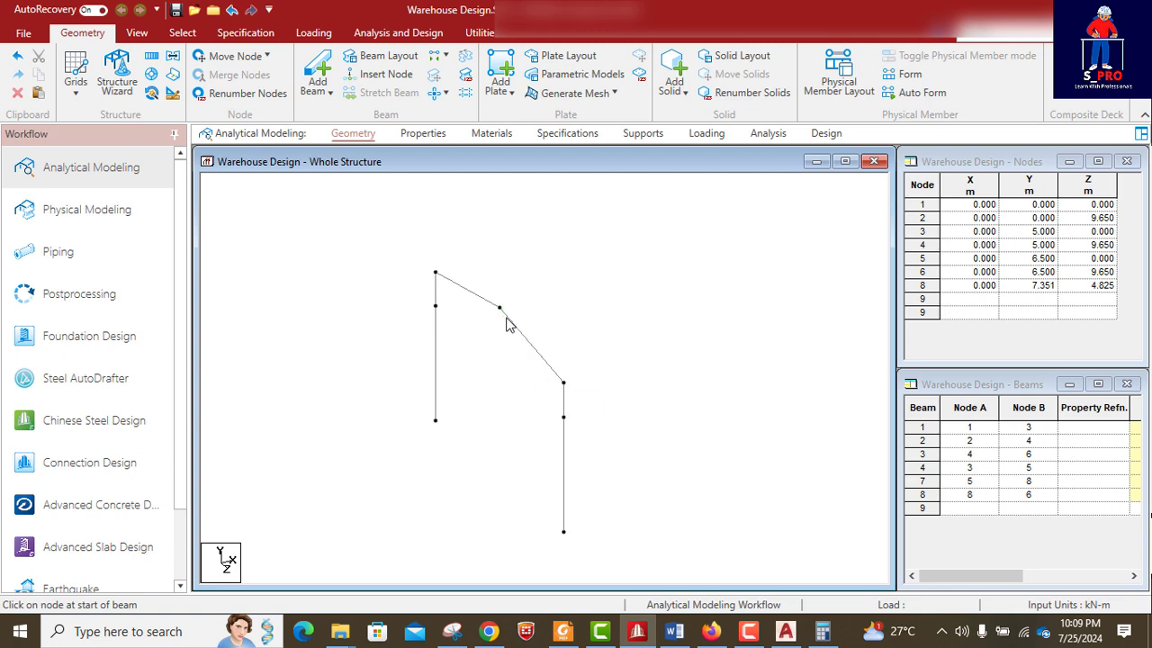
- Turn on node number labels for the frame model in the diagram label settings
right_click(502, 420)
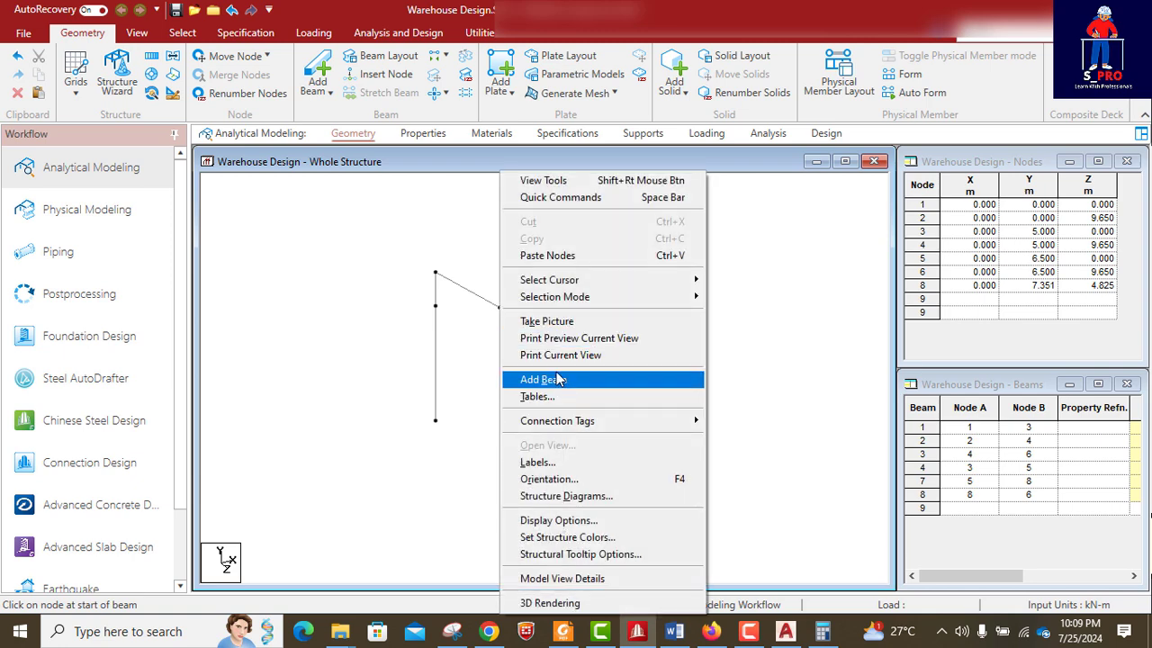
left_click(552, 465)
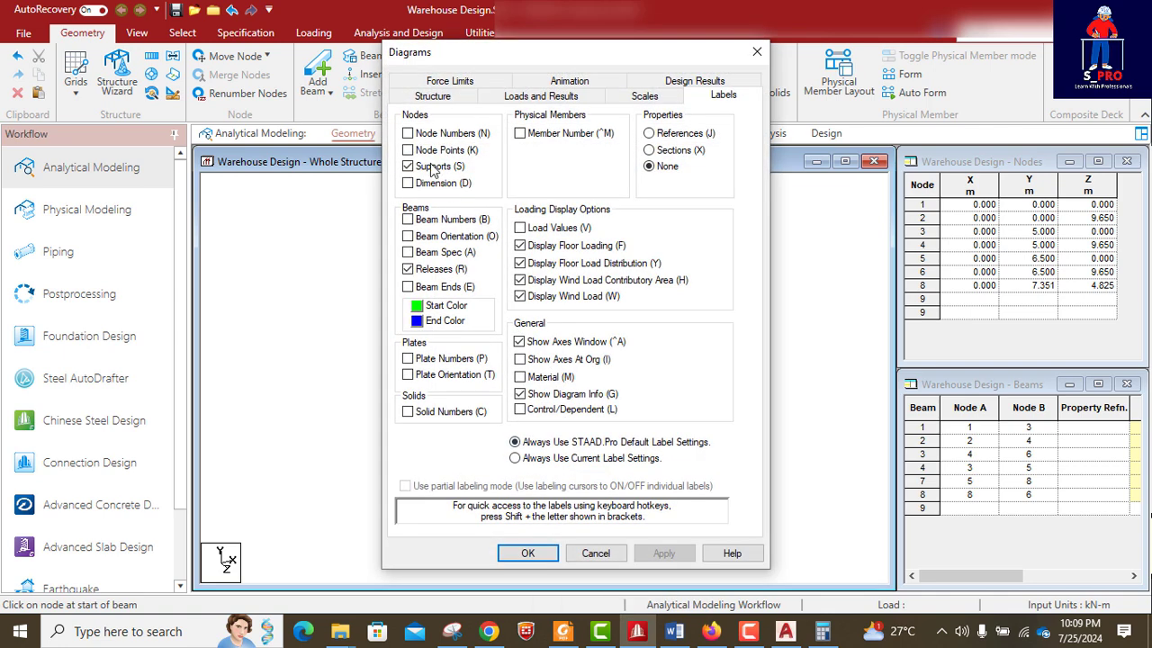
left_click(408, 134)
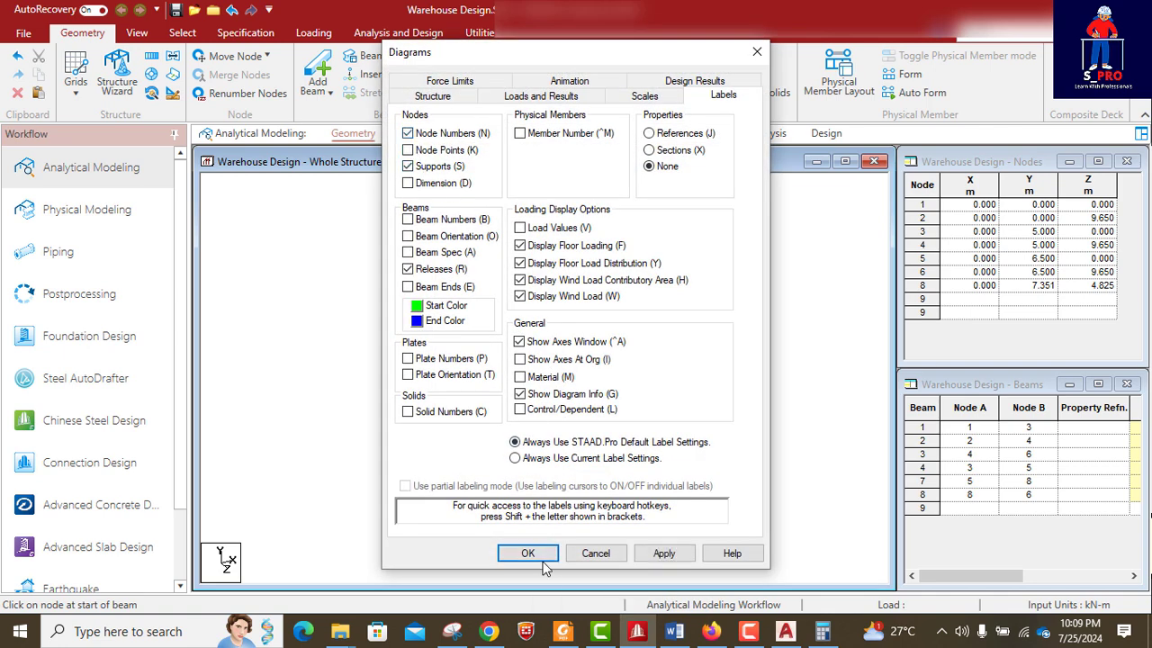
left_click(527, 553)
scroll(504, 303, "up", 3)
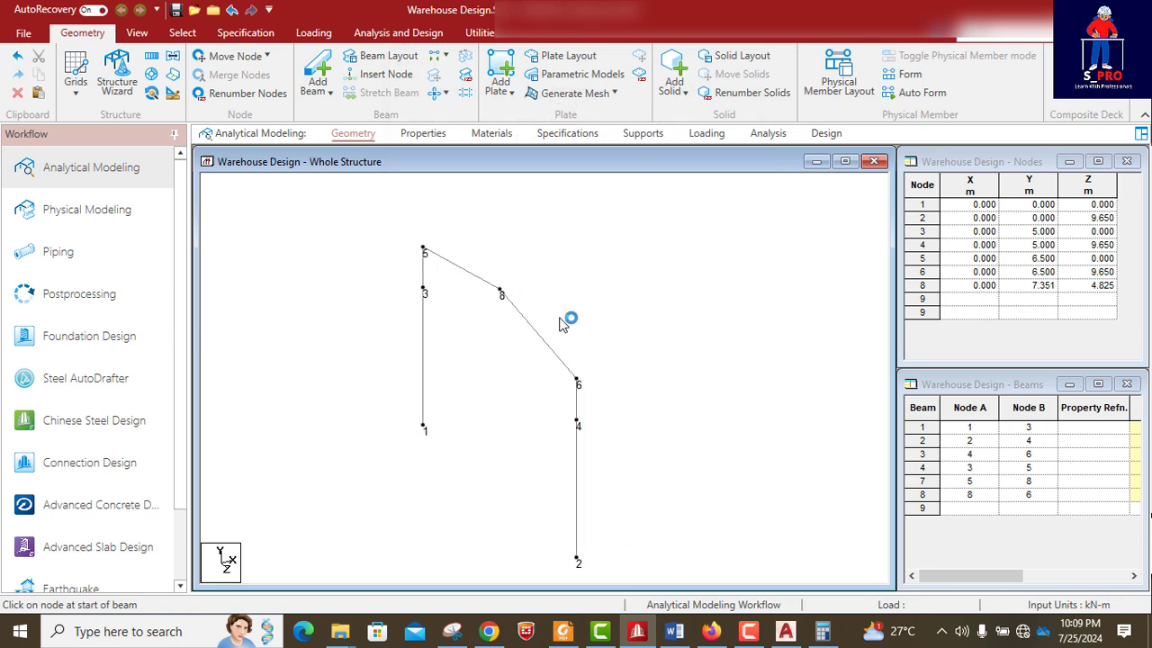
middle_click_drag(587, 335, 548, 357)
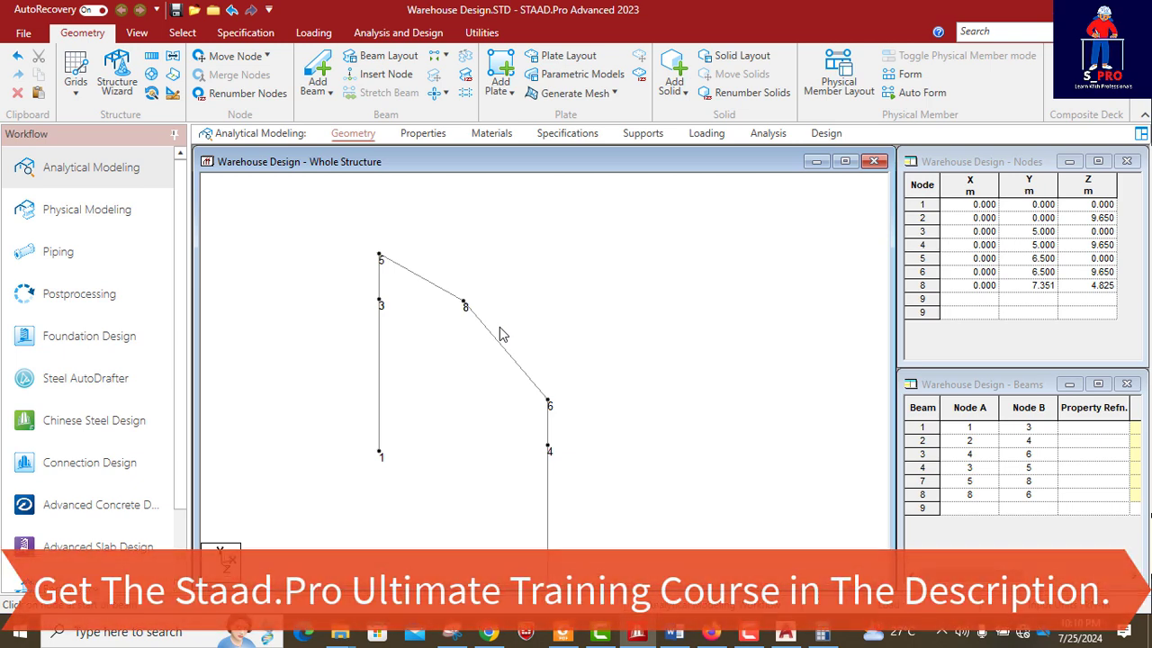
- Insert a node into the sloping beam between nodes 5 and 8 at a distance of 4.59944 m from node 5
left_click(414, 273)
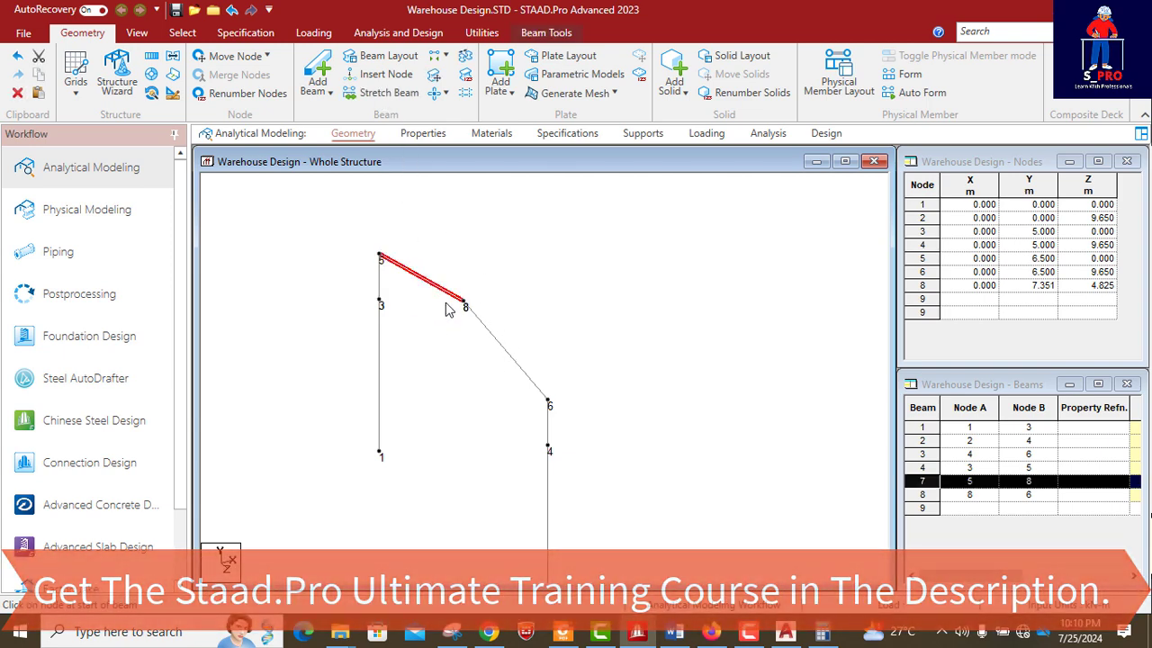
left_click(386, 74)
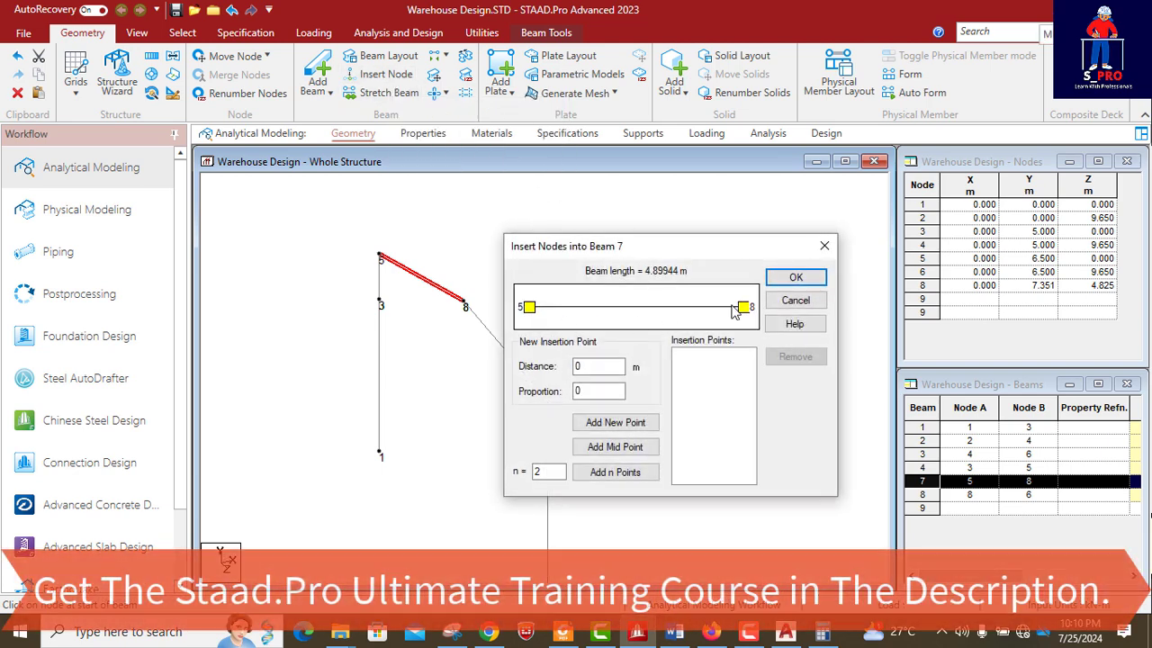
left_click_drag(714, 257, 763, 250)
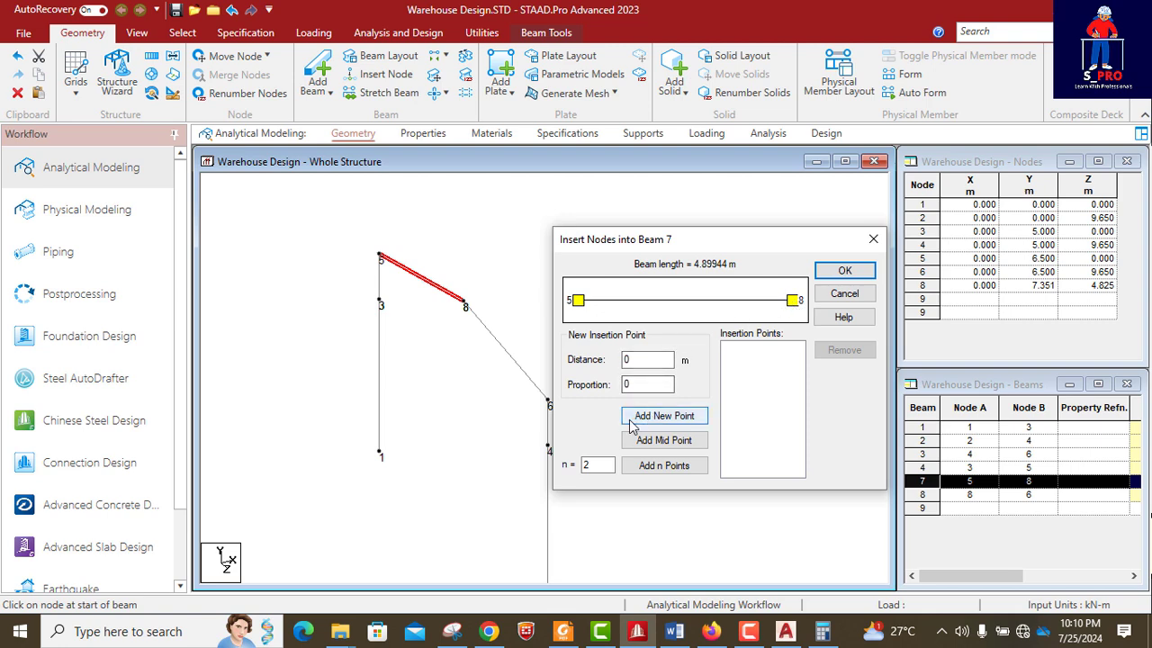
double_click(624, 360)
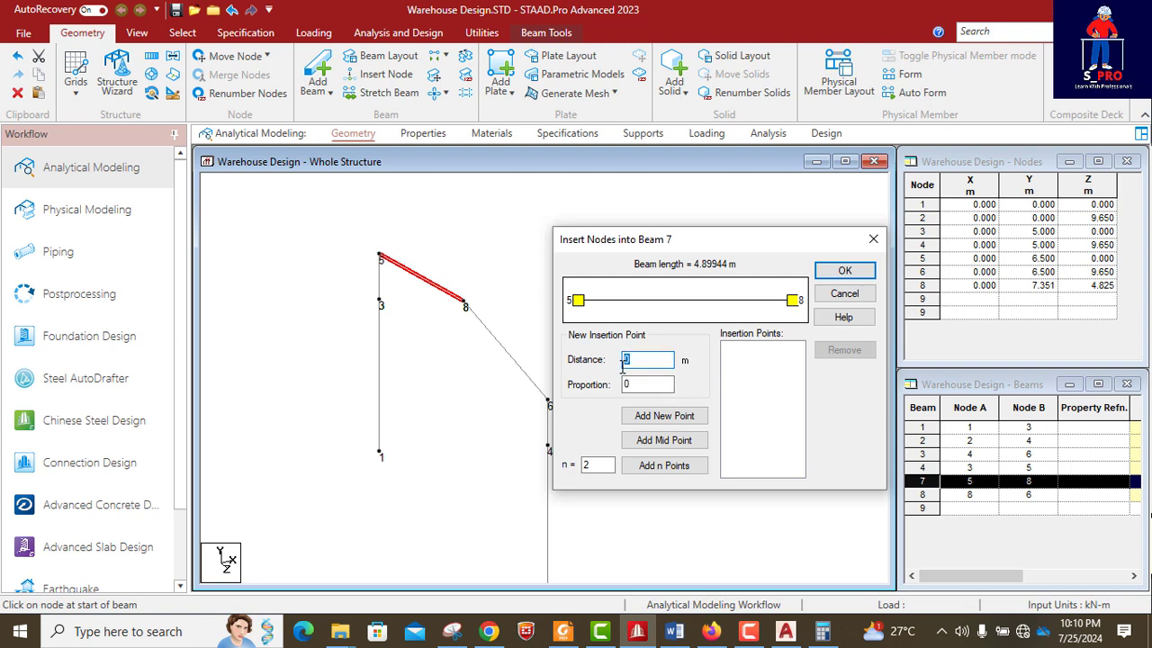
type("4")
type("9944")
left_click(671, 424)
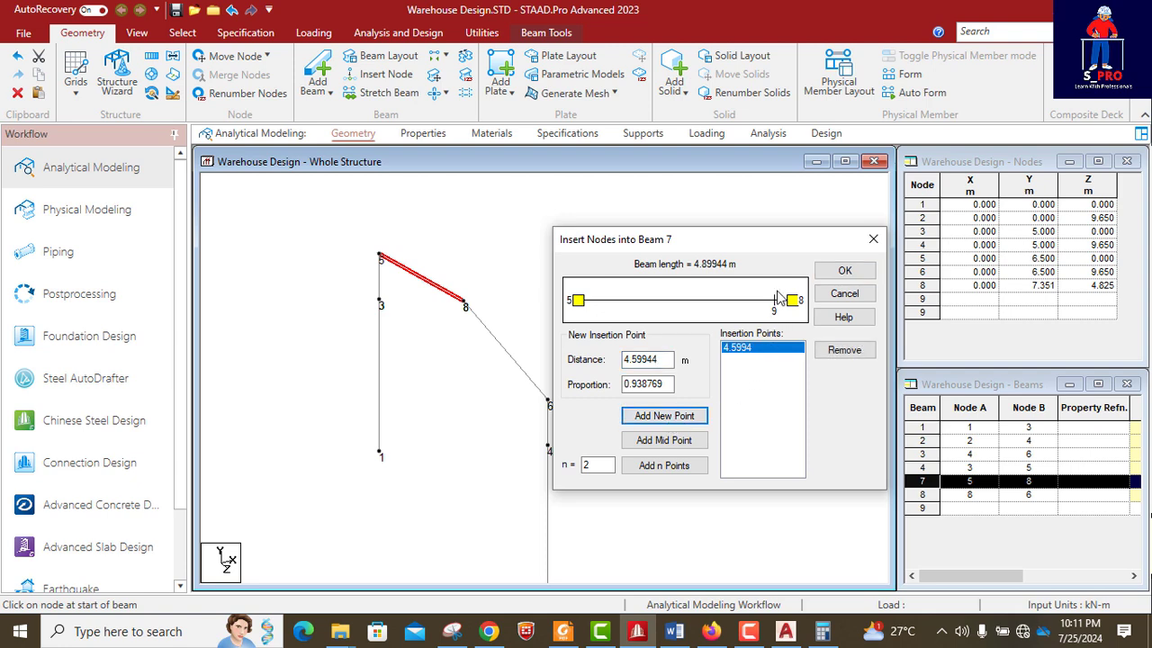
left_click(842, 273)
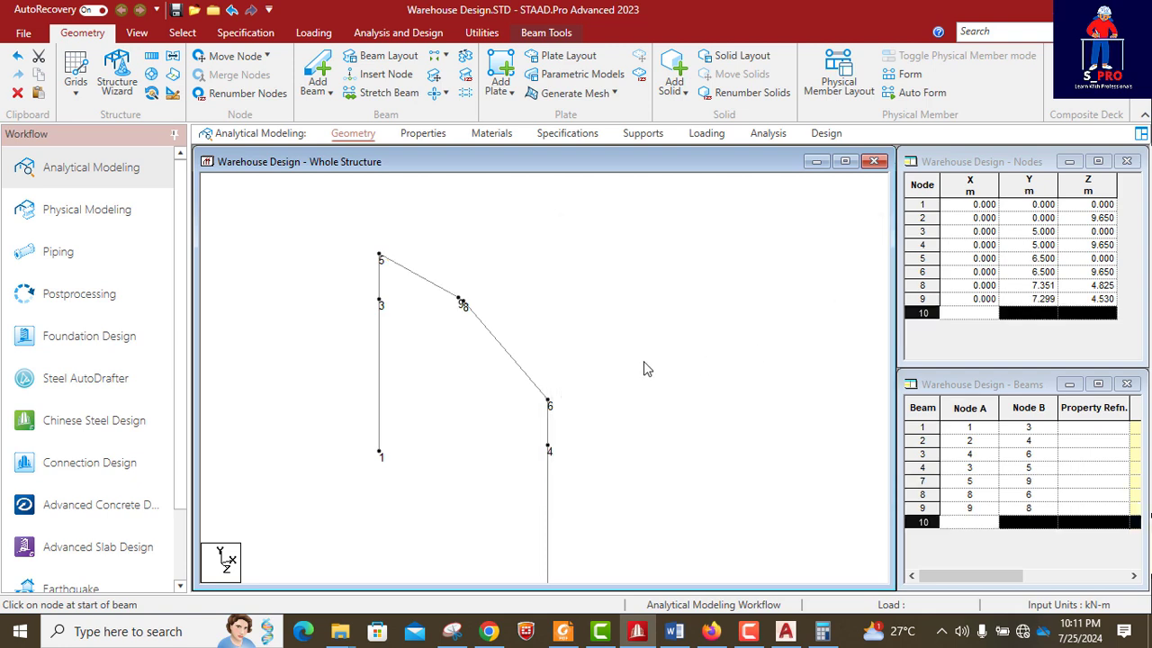
- Open node insertion for the beam between nodes 5 and 9, and compute 4.59944 - 0.9 in Calculator
left_click(413, 274)
left_click(378, 74)
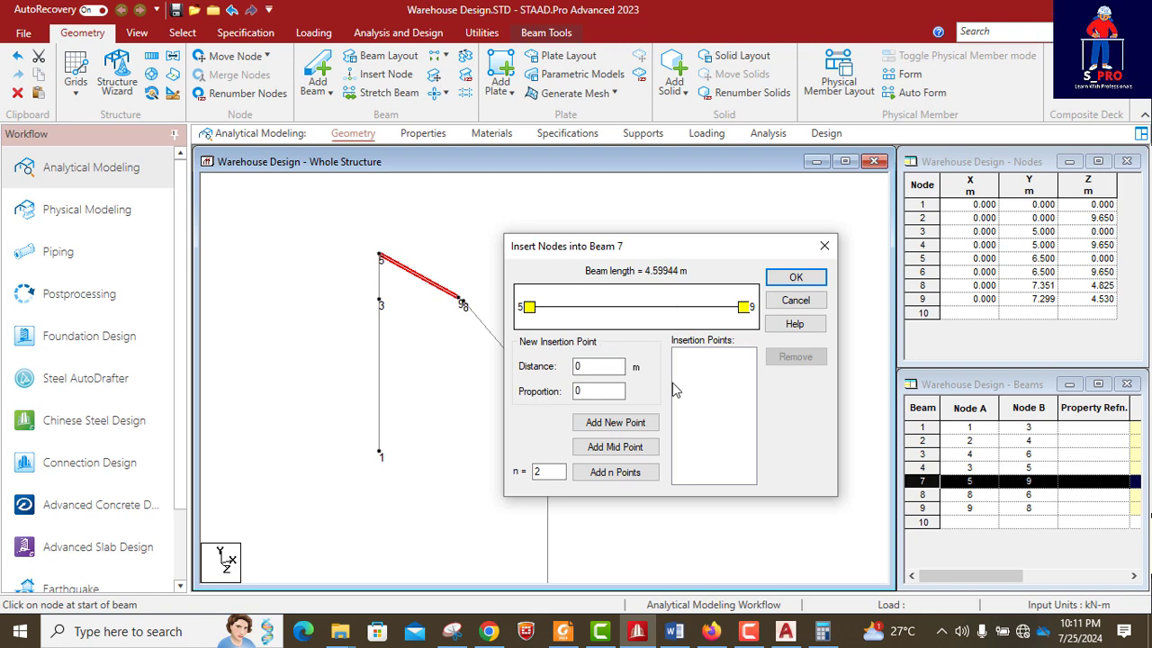
left_click(822, 633)
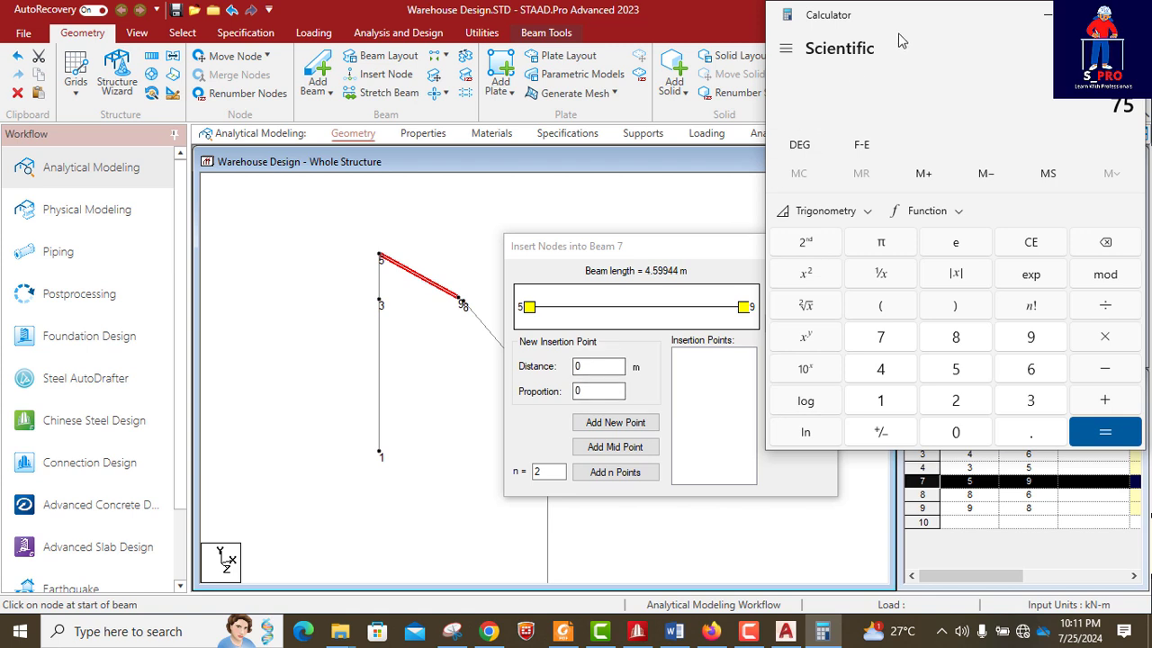
left_click(902, 370)
left_click(1030, 431)
left_click(975, 376)
left_click(1024, 340)
left_click(1024, 341)
left_click(893, 376)
left_click(894, 376)
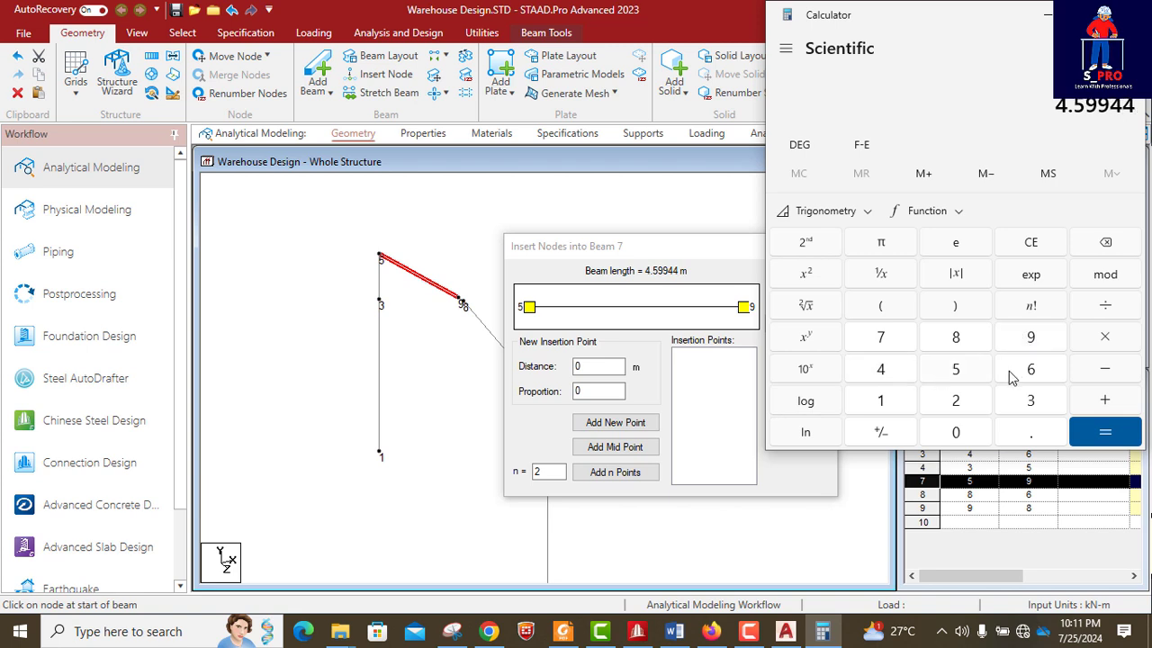
left_click(1103, 370)
left_click(956, 434)
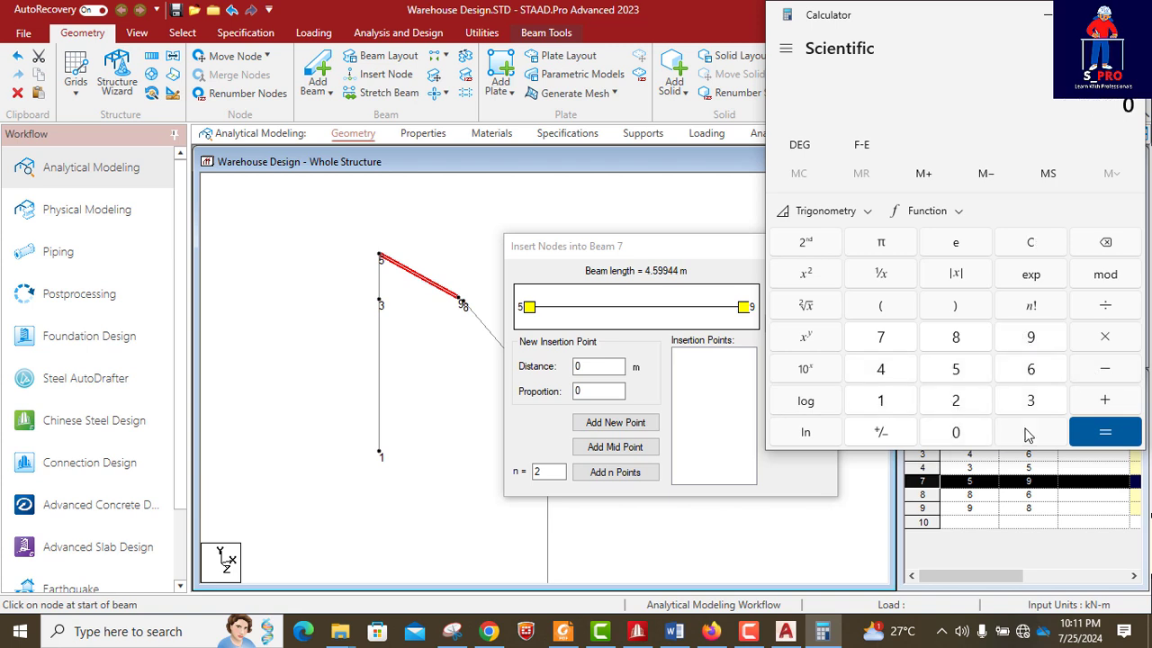
left_click(1029, 433)
left_click(1031, 338)
left_click(1105, 432)
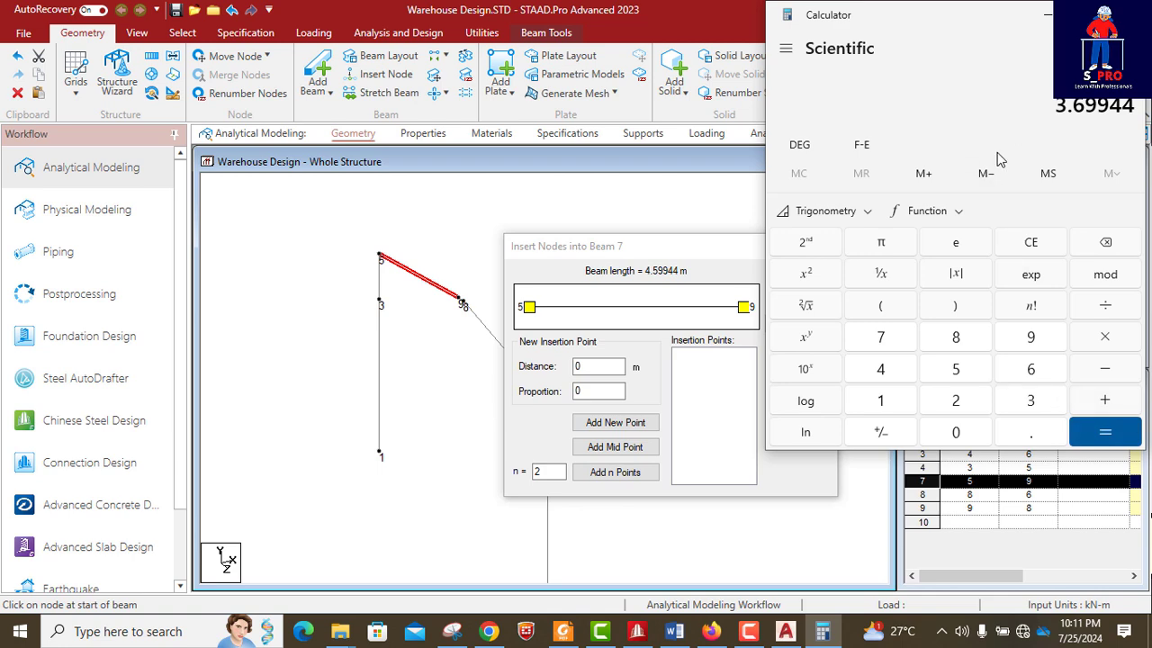
left_click_drag(966, 27, 959, 178)
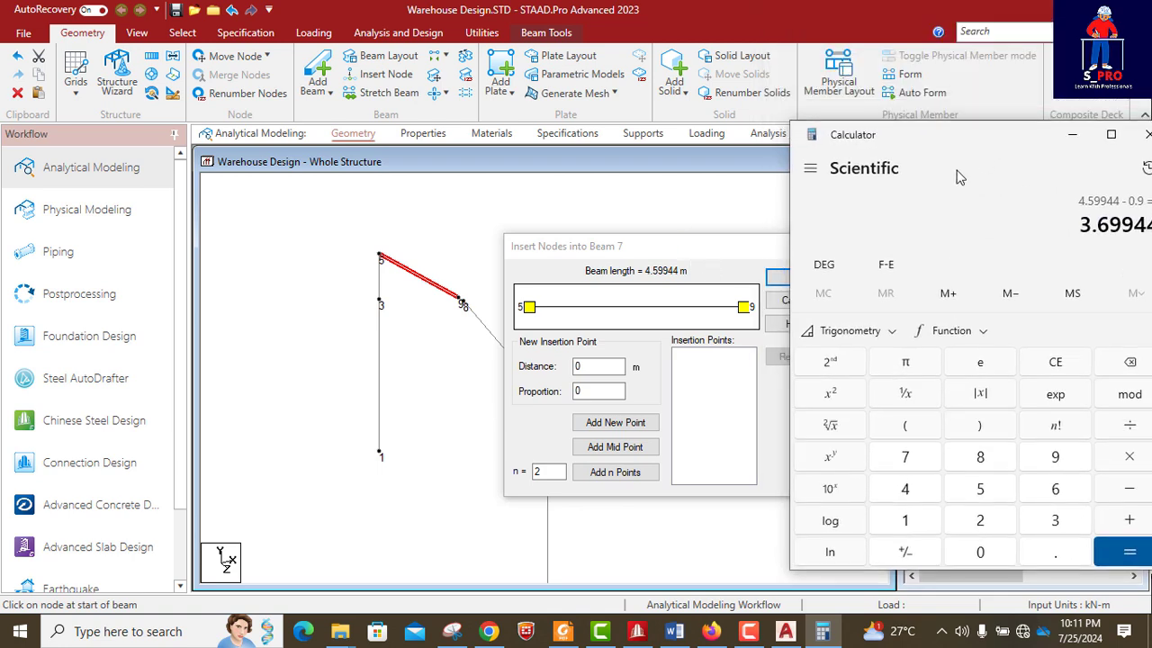
- Add an insertion point at 3.69944 m from node 5 on the beam to node 9 and apply it
left_click(577, 367)
type("3")
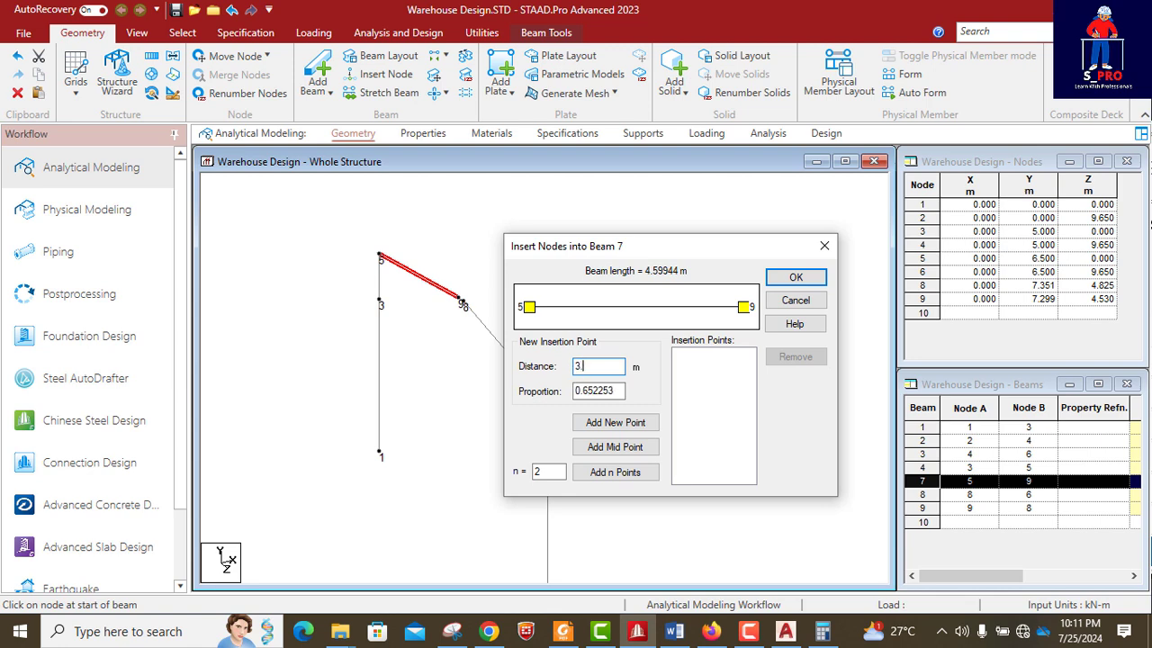
type(".69944")
left_click(609, 423)
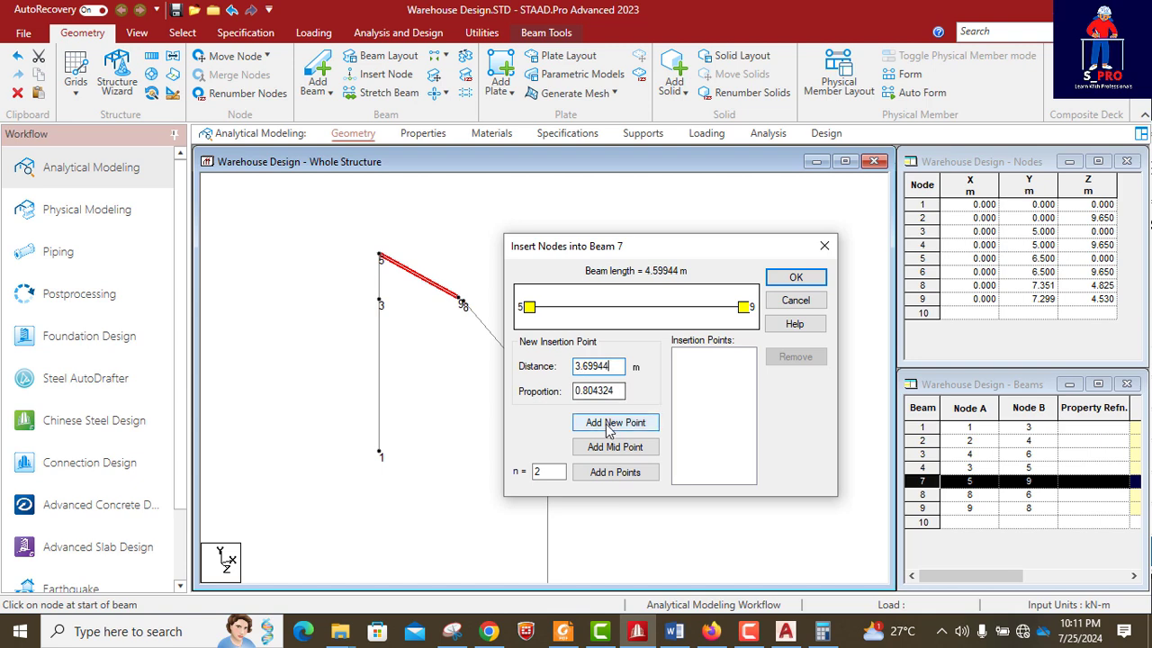
left_click(796, 277)
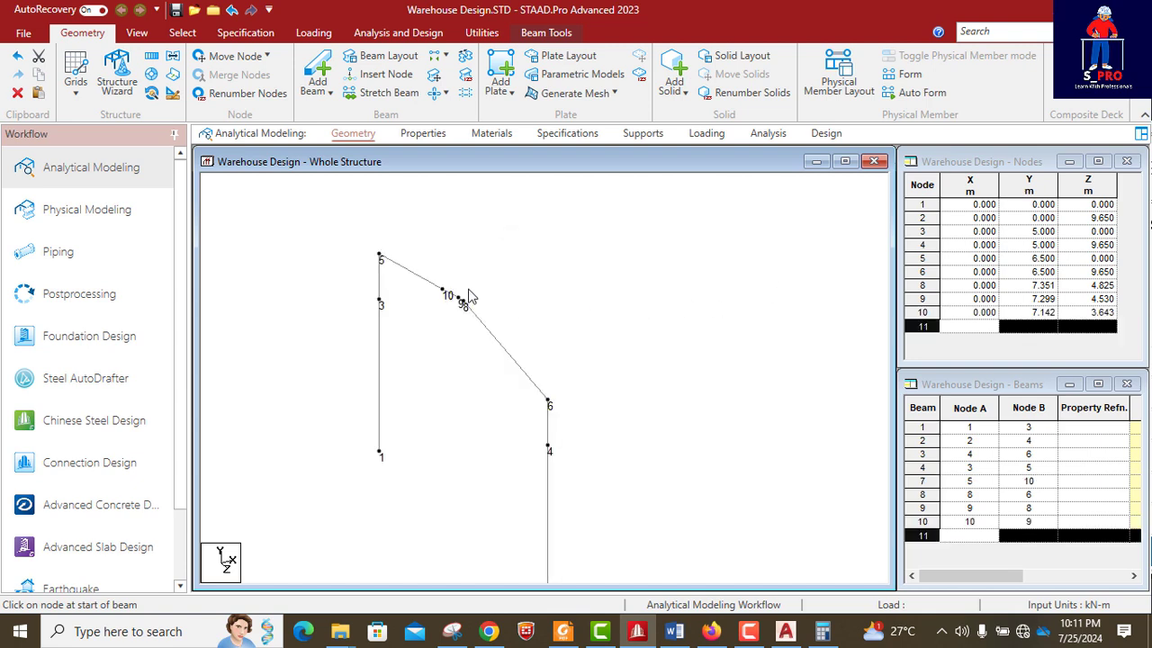
- Open node insertion for the beam between nodes 5 and 10, and subtract 0.9 from 3.69944 in Calculator
left_click(411, 273)
left_click(386, 74)
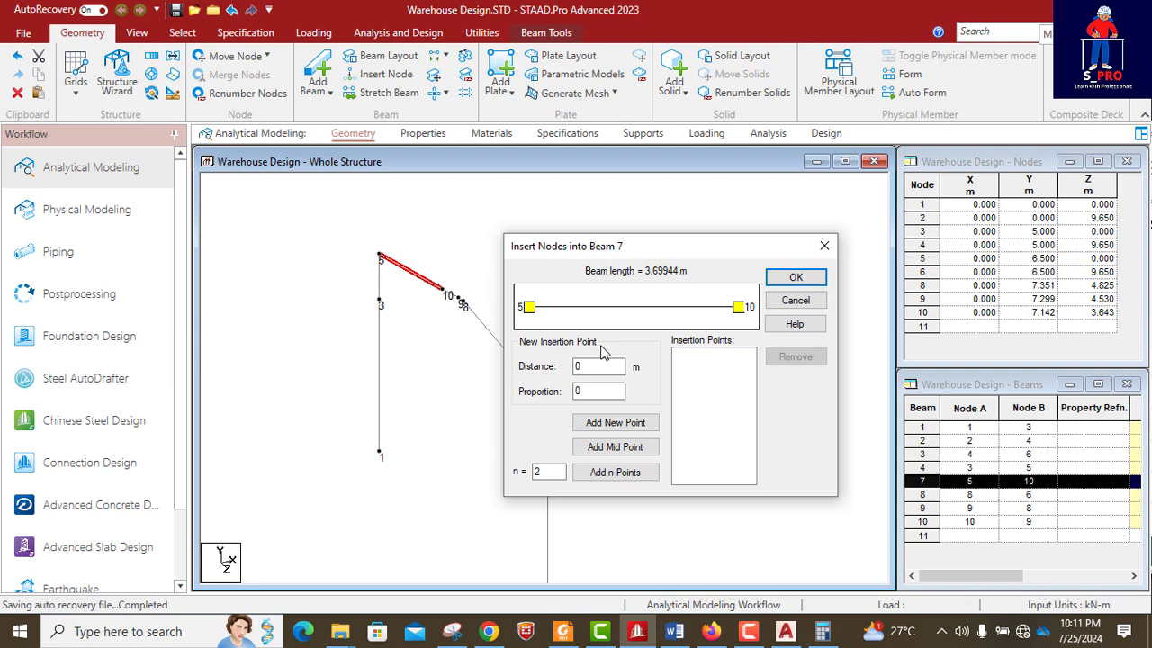
double_click(580, 366)
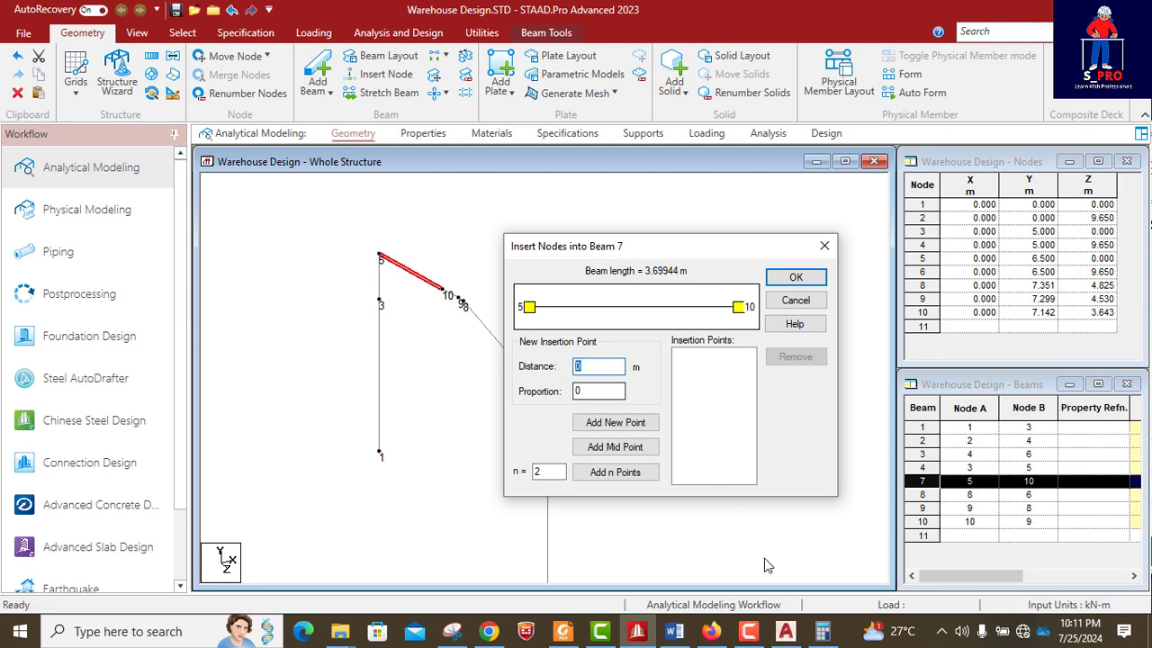
left_click(822, 637)
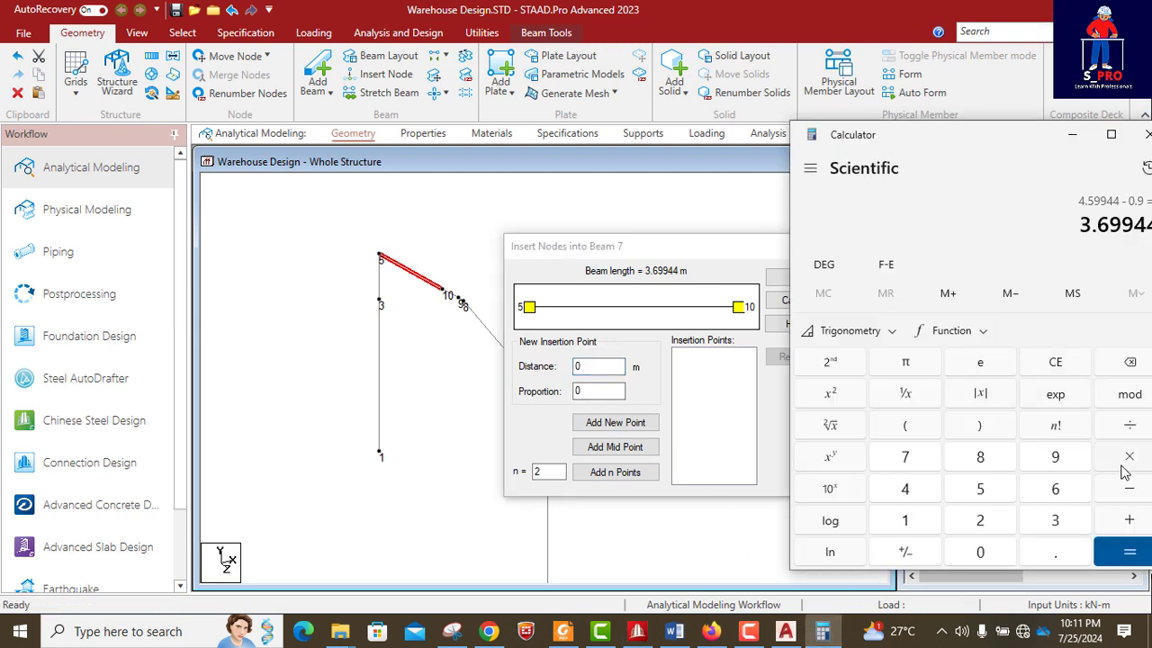
left_click(1131, 490)
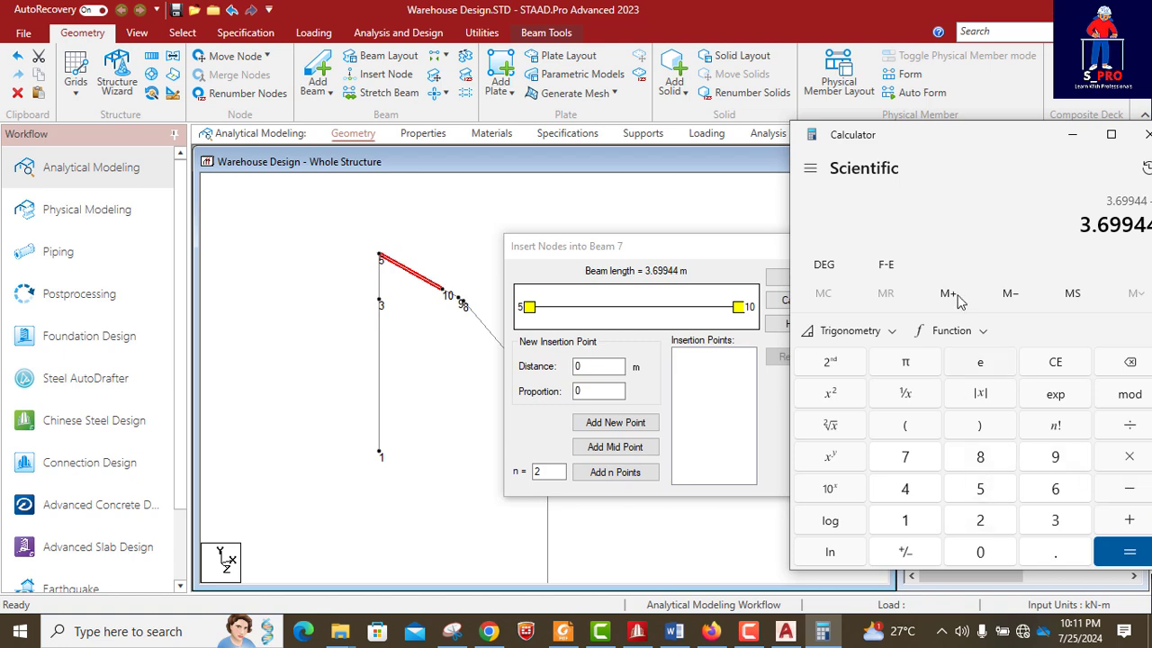
left_click_drag(943, 146, 853, 92)
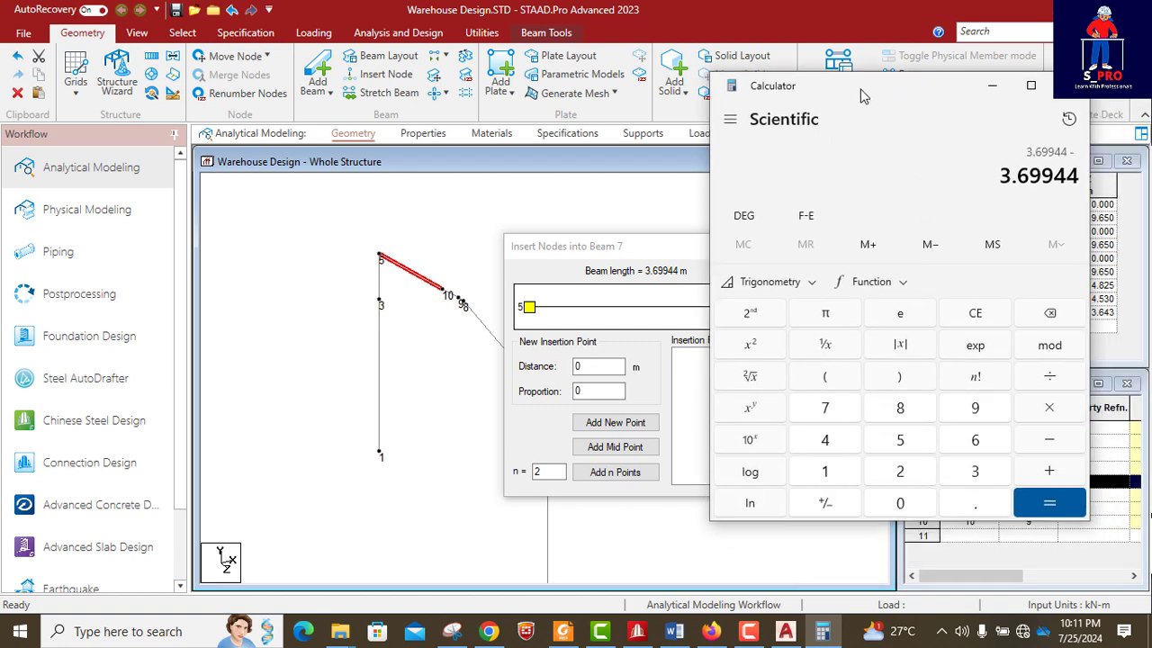
left_click(891, 498)
left_click(965, 499)
left_click(965, 404)
left_click(1039, 500)
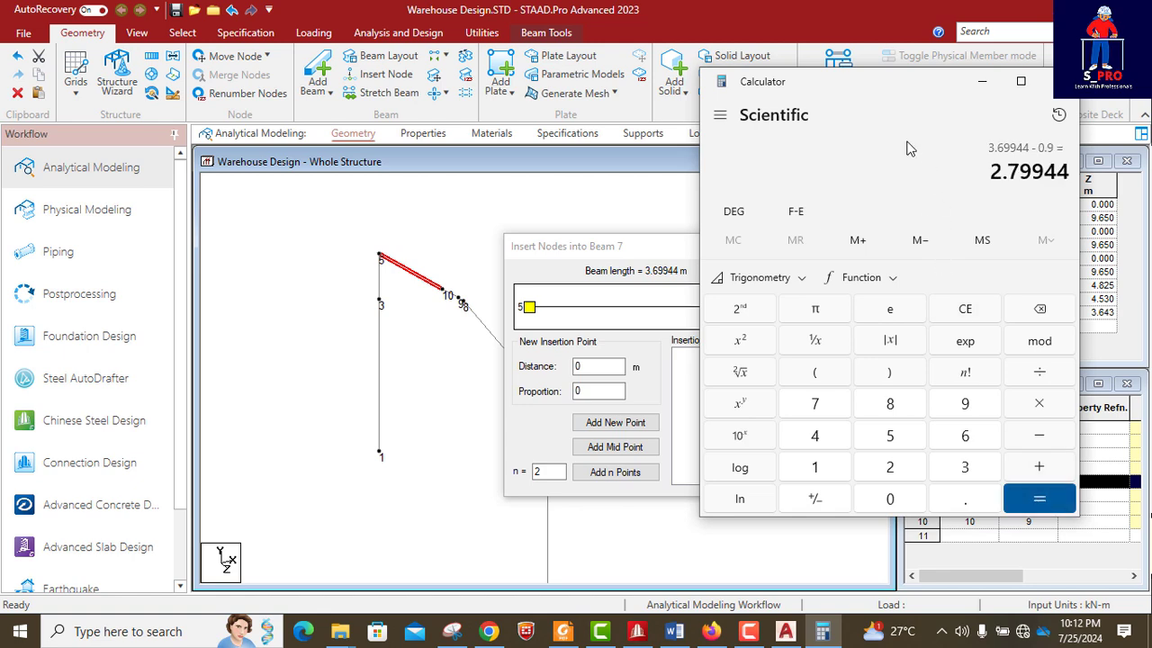
- Add an insertion point at 2.79944 m from node 5 on the beam to node 10 and apply it
left_click(982, 82)
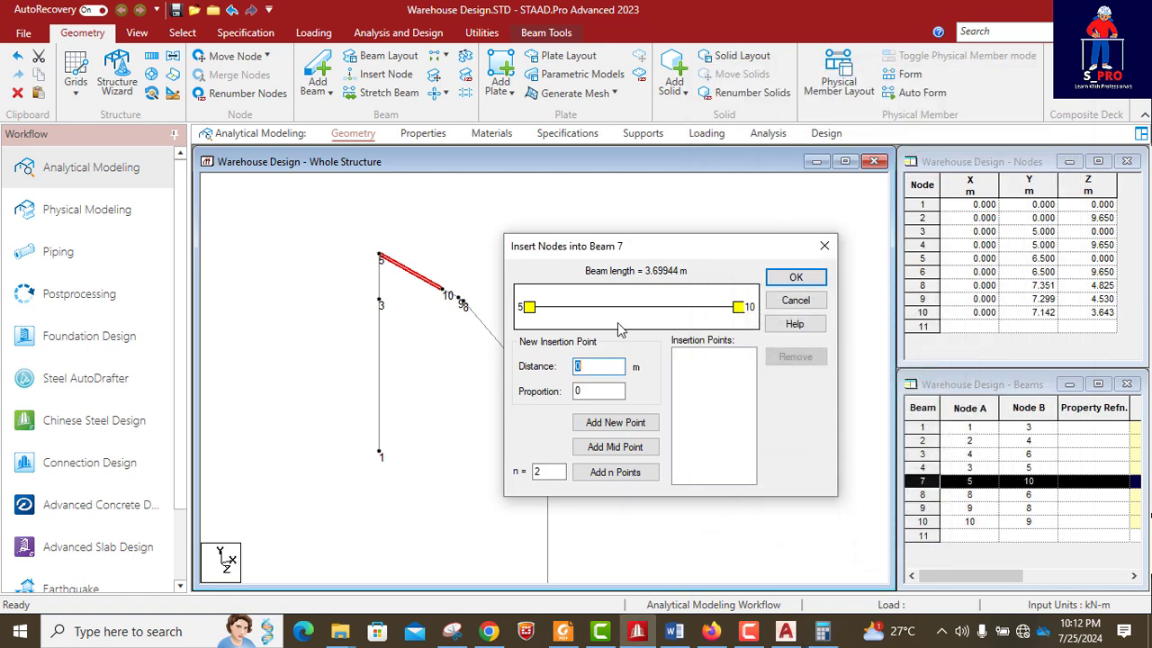
type("2.79944")
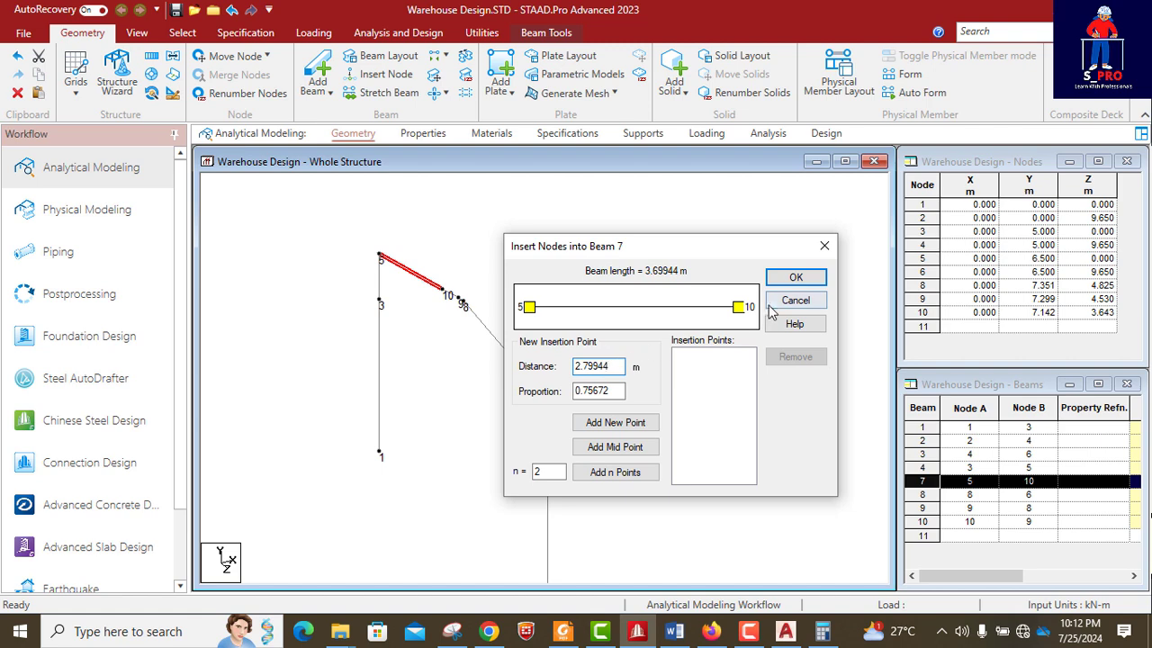
left_click(606, 423)
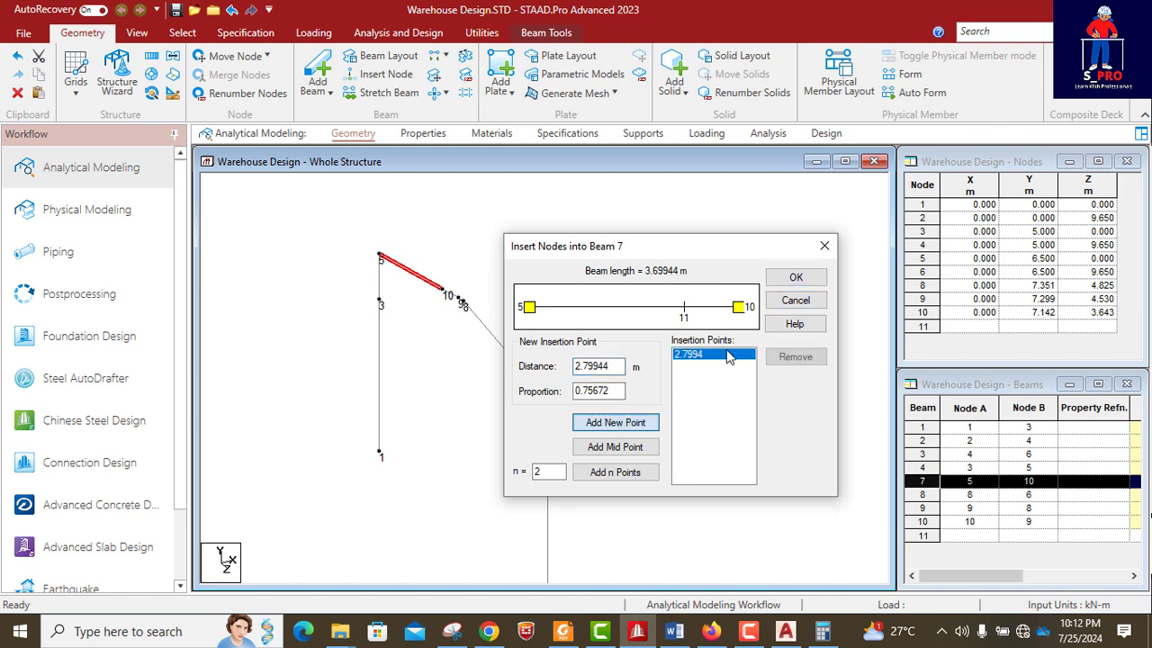
left_click(795, 277)
- Open node insertion for the beam between nodes 5 and 11, and compute 2.79944 - 0.9 in Calculator
left_click(400, 267)
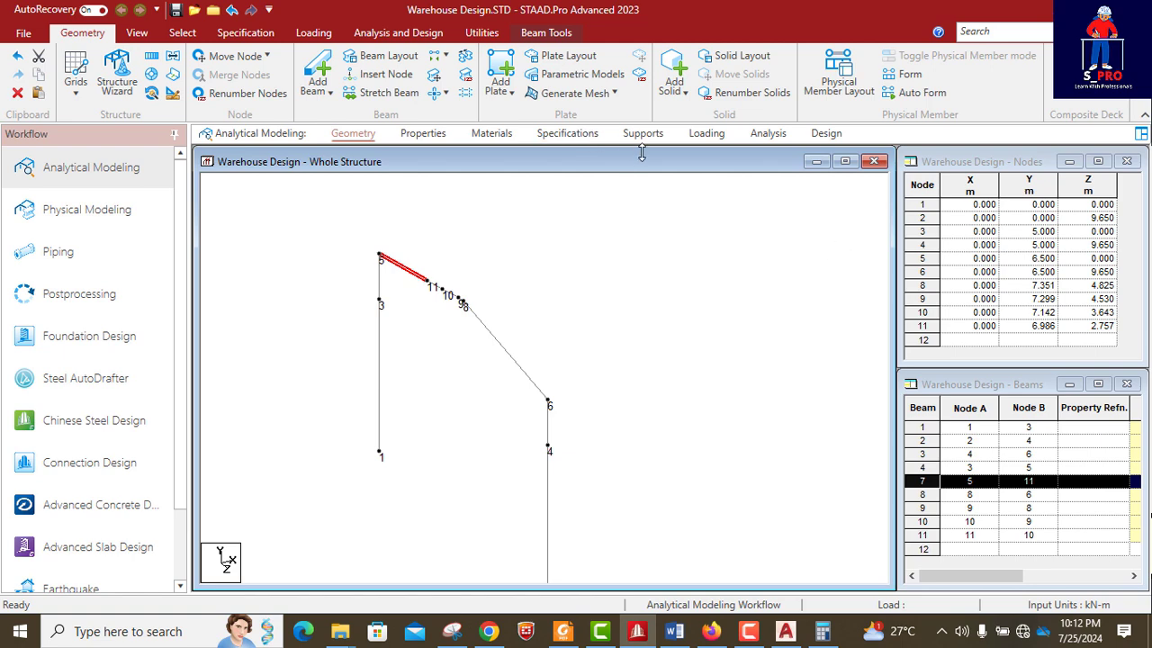
left_click(383, 74)
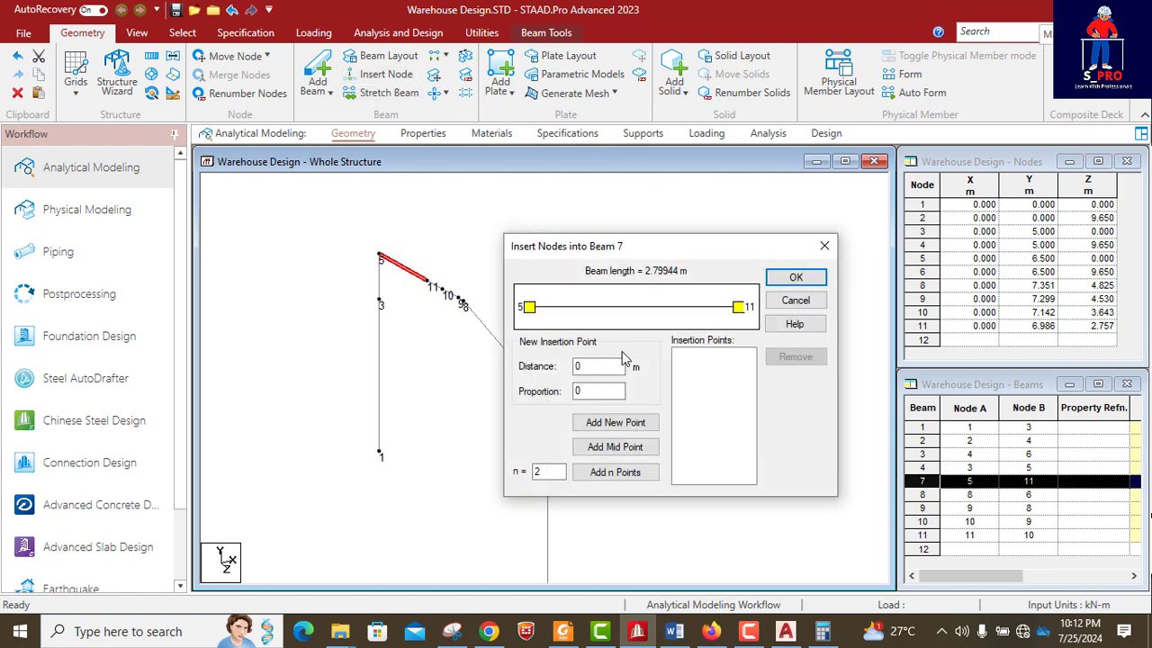
left_click_drag(630, 249, 786, 235)
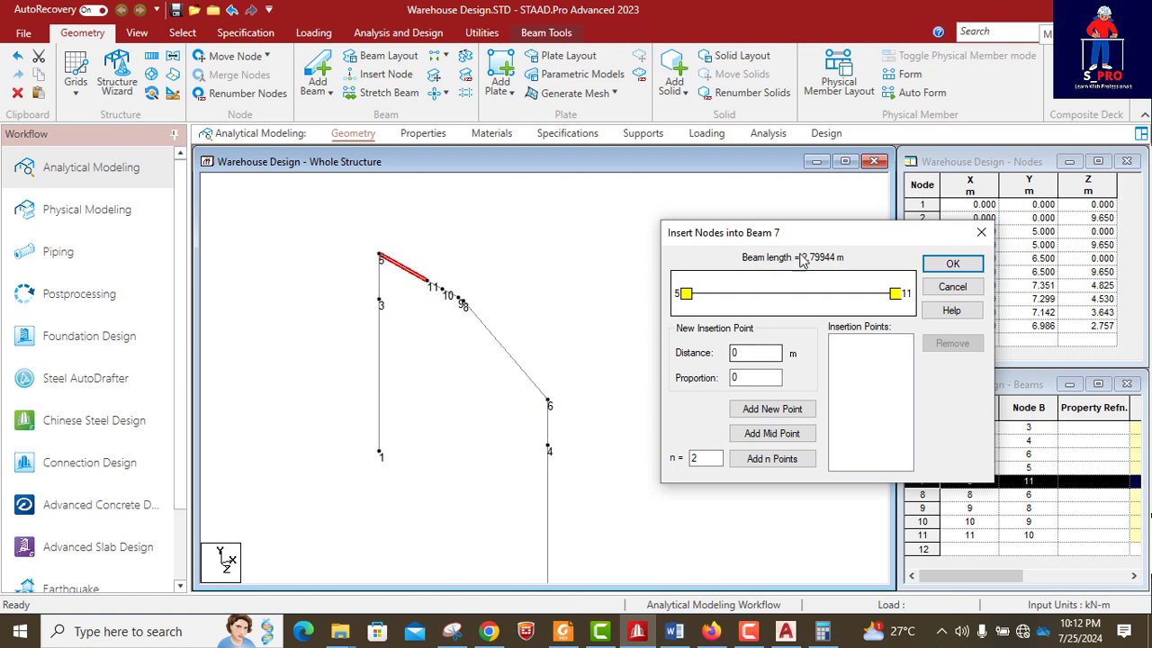
left_click_drag(788, 235, 761, 234)
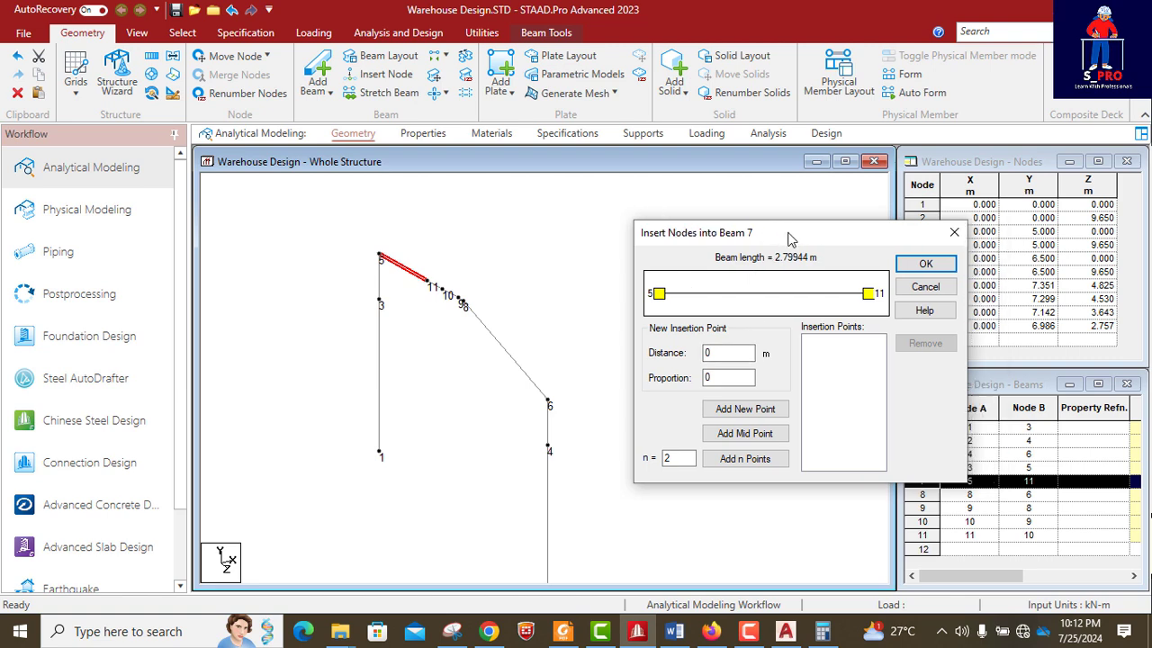
left_click(823, 630)
left_click(1039, 436)
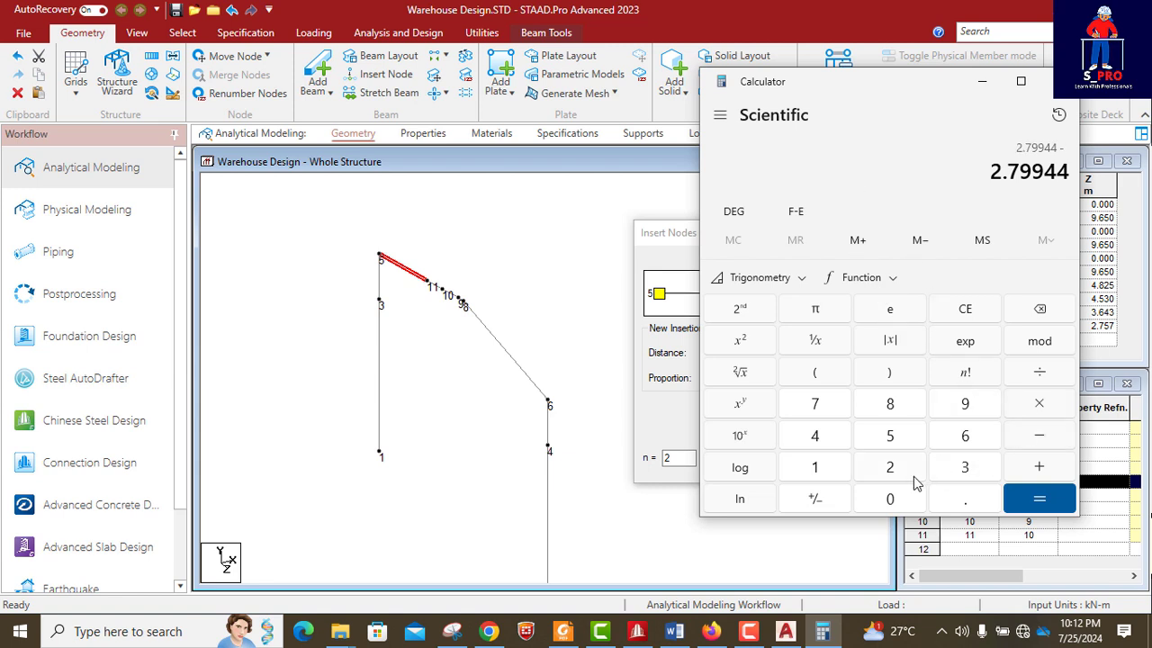
left_click(890, 499)
left_click(964, 499)
left_click(967, 404)
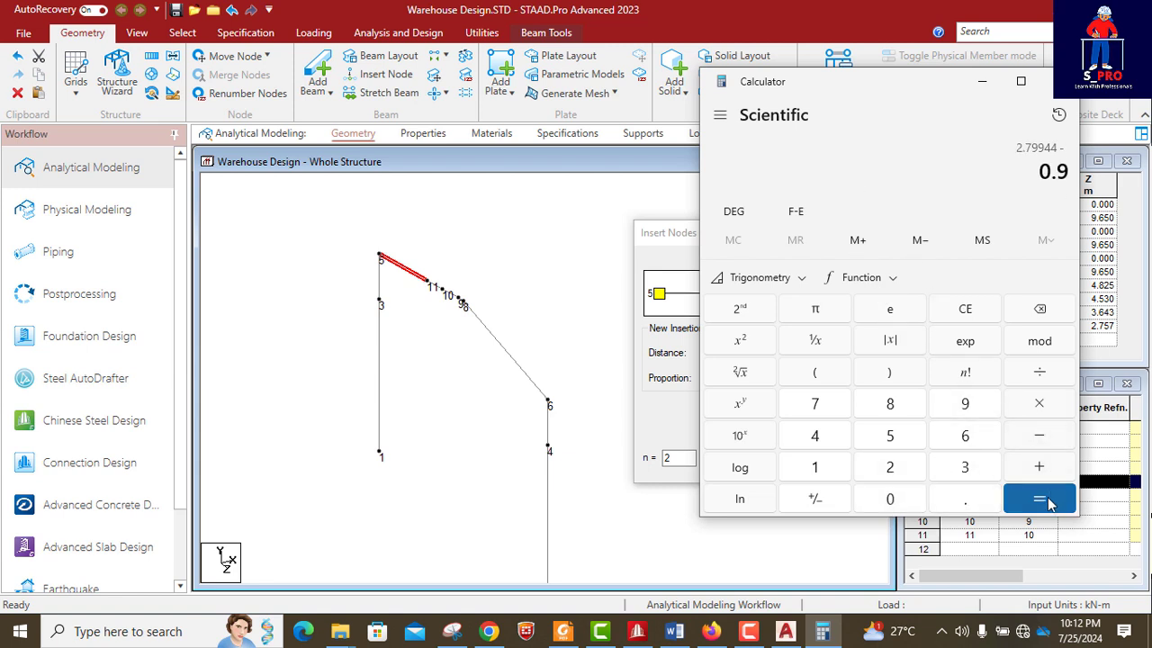
left_click(1039, 499)
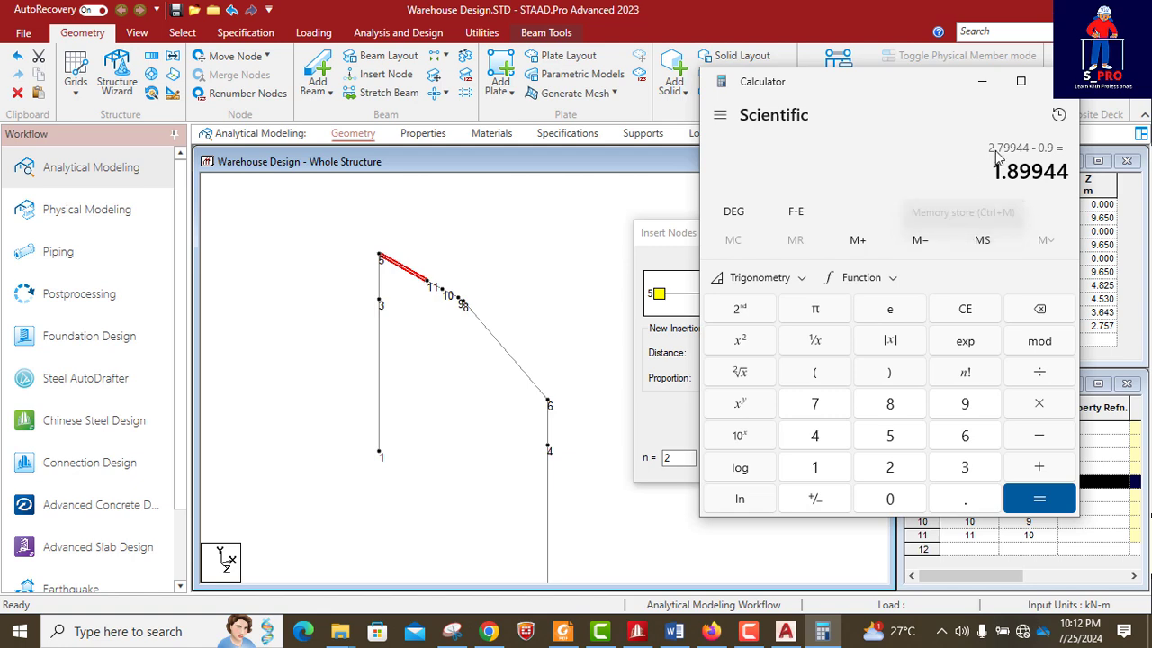
left_click(982, 81)
- Add an insertion point at 1.89944 m from node 5 on the beam to node 11 and apply it
type("1")
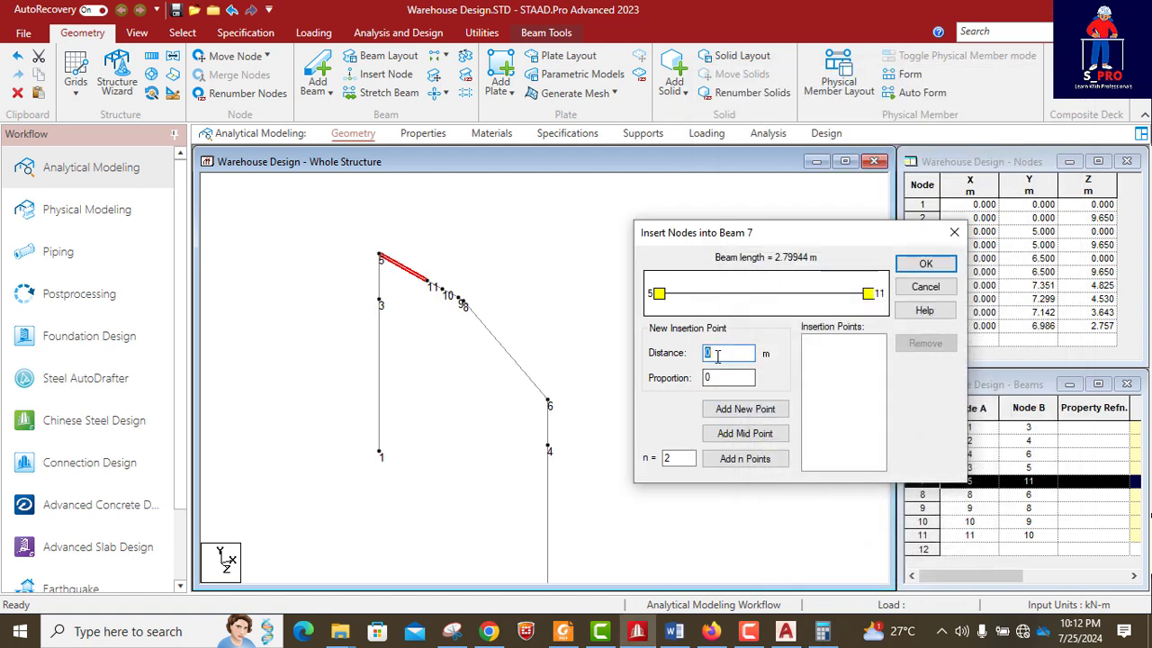
type(".89944")
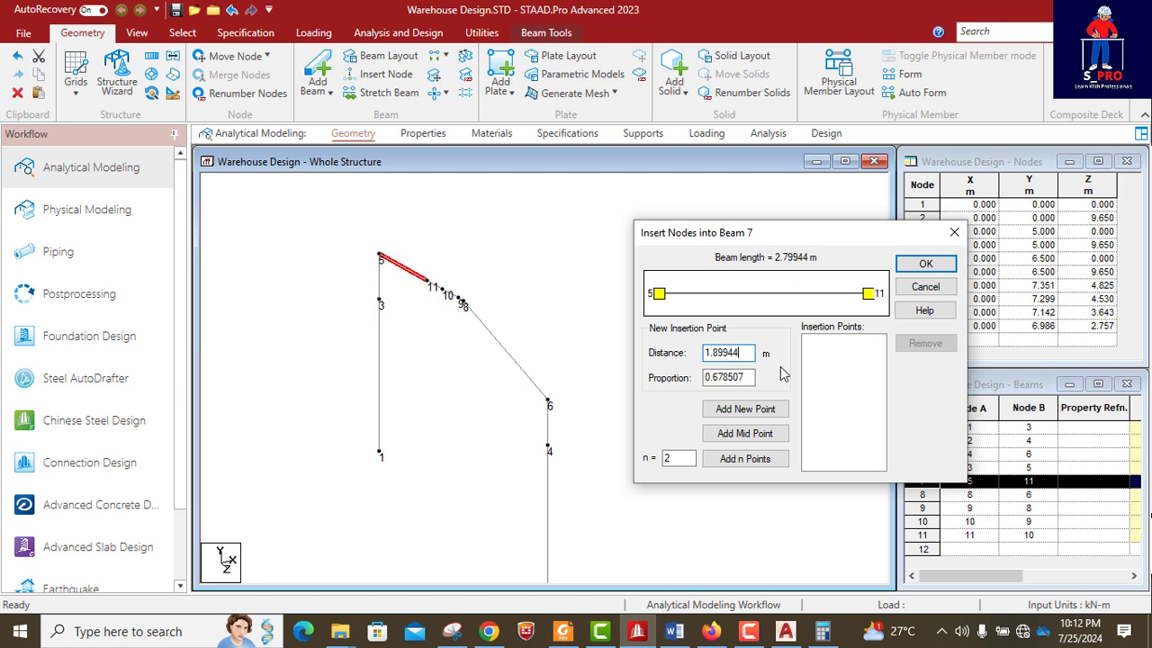
left_click(761, 410)
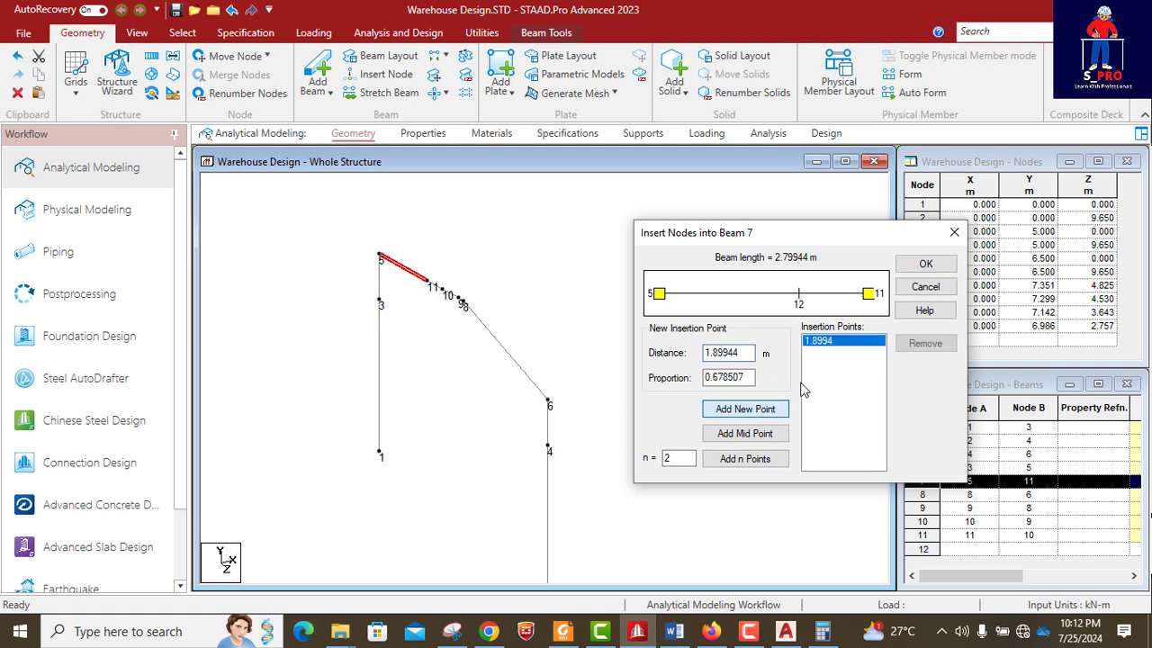
left_click(925, 264)
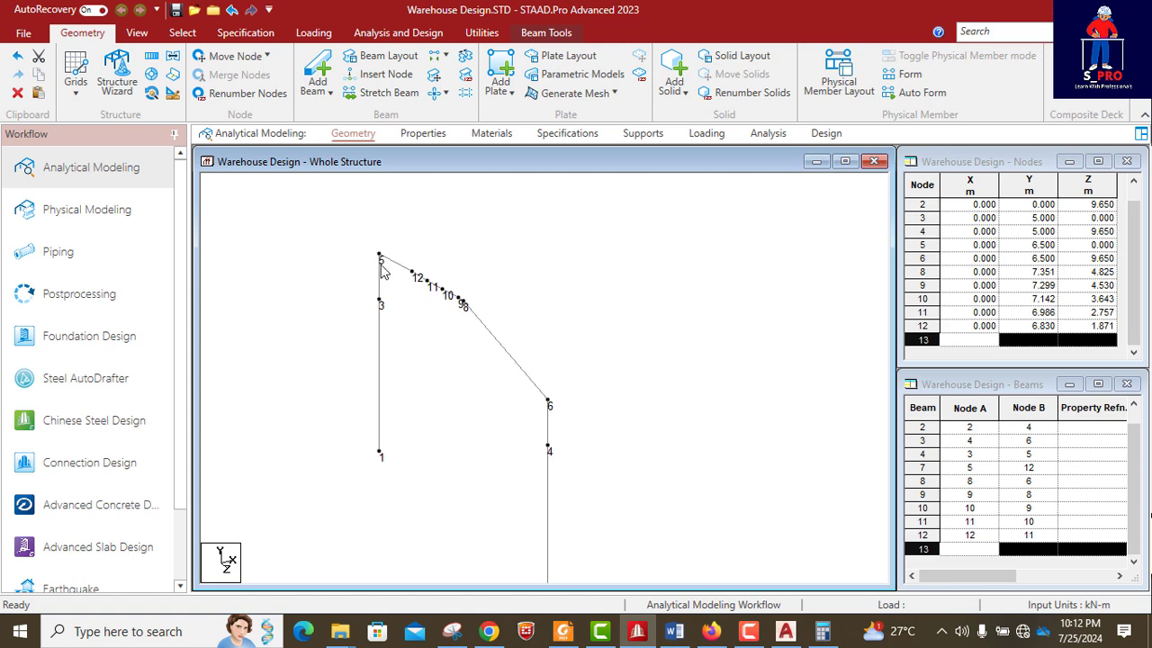
- Open node insertion for the beam between nodes 5 and 12, dismissing the licensing warning, and subtract 0.9 from 1.89944 in Calculator
left_click(390, 261)
left_click(705, 390)
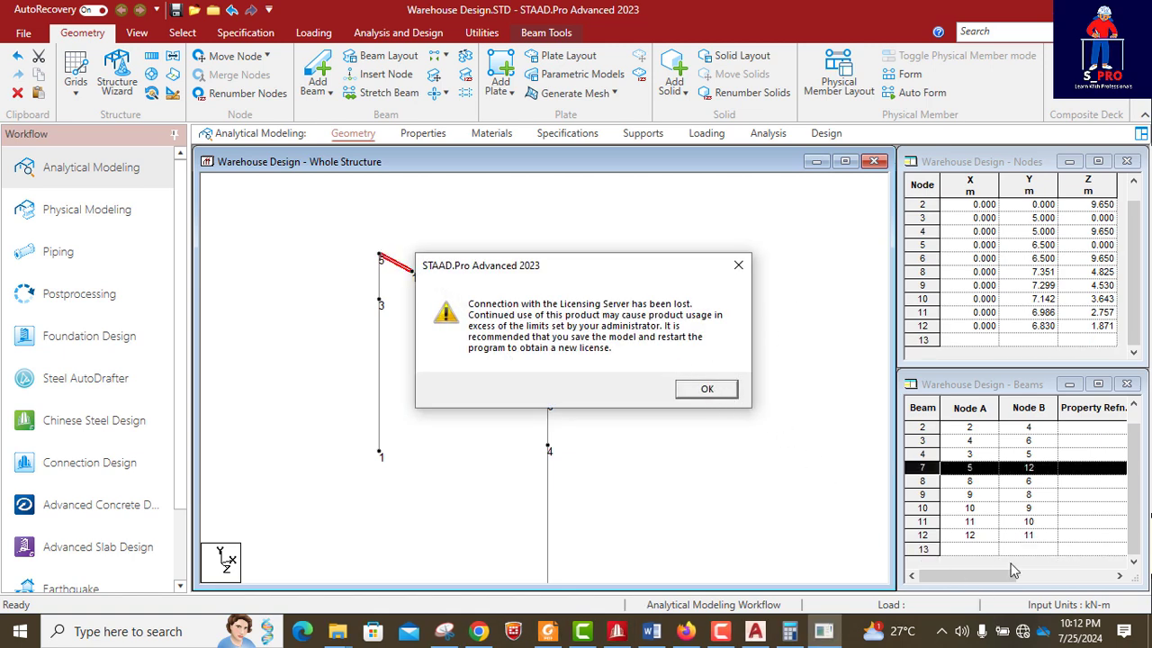
key("Return")
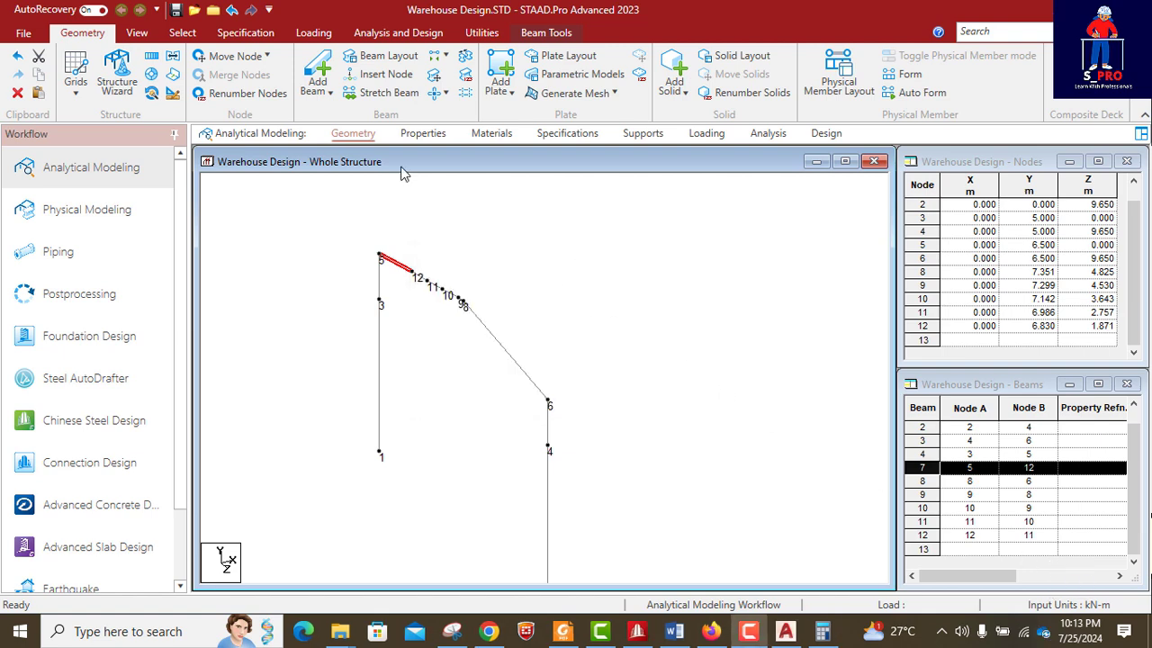
left_click(385, 74)
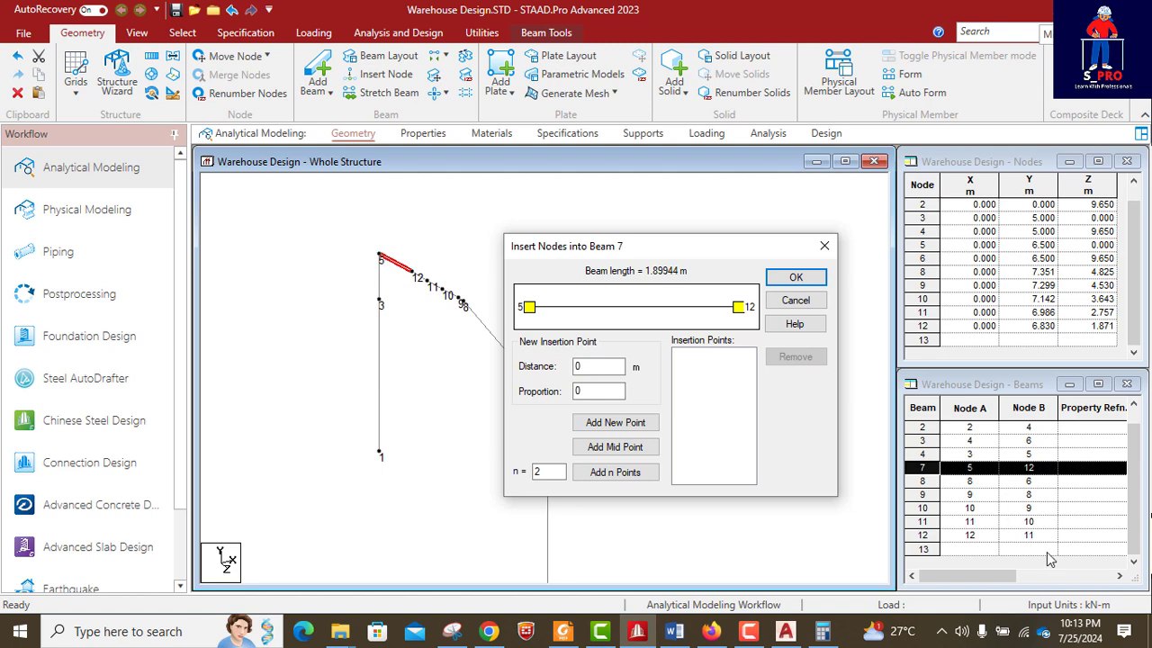
left_click(821, 631)
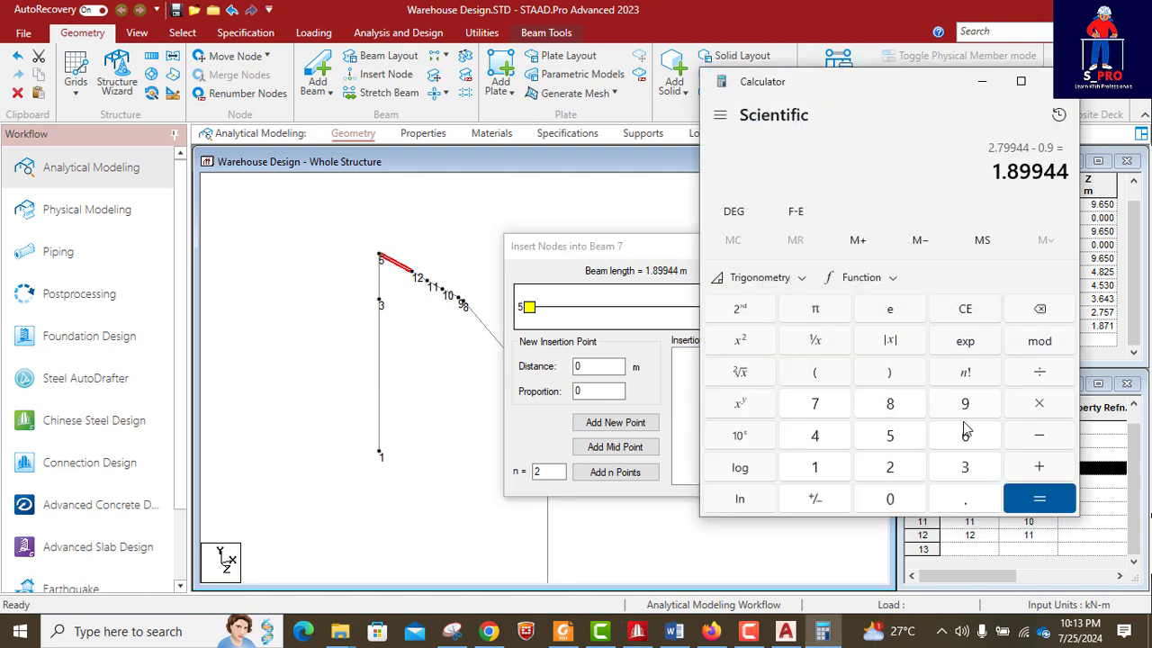
left_click(1040, 441)
left_click(890, 498)
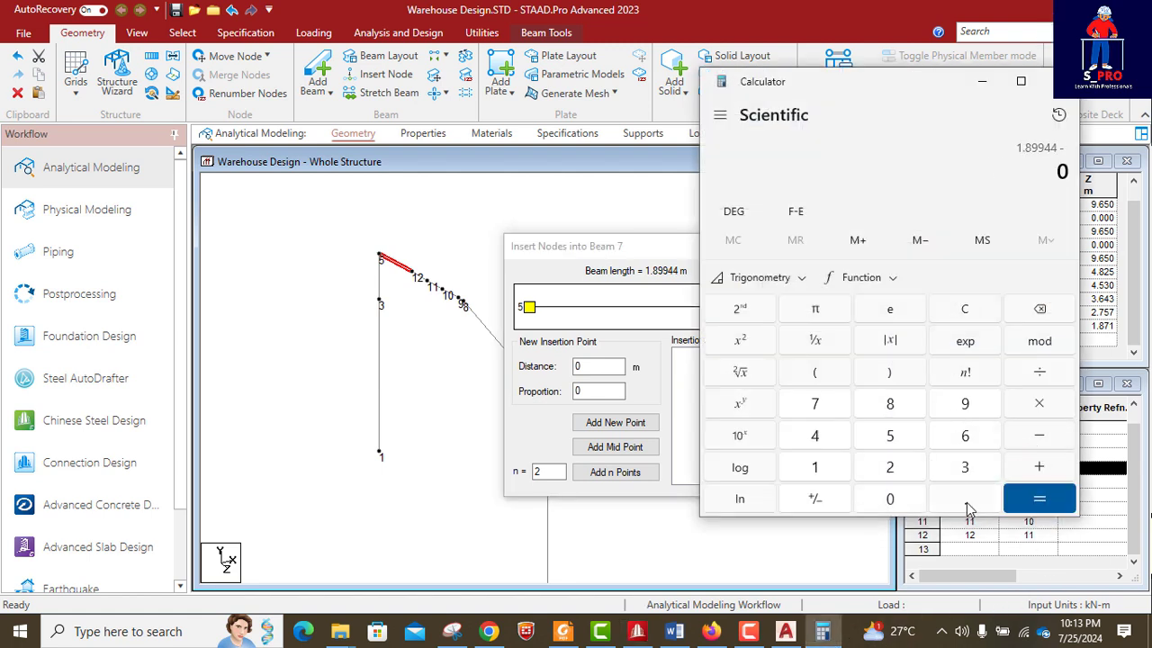
left_click(965, 499)
left_click(968, 406)
left_click(1054, 504)
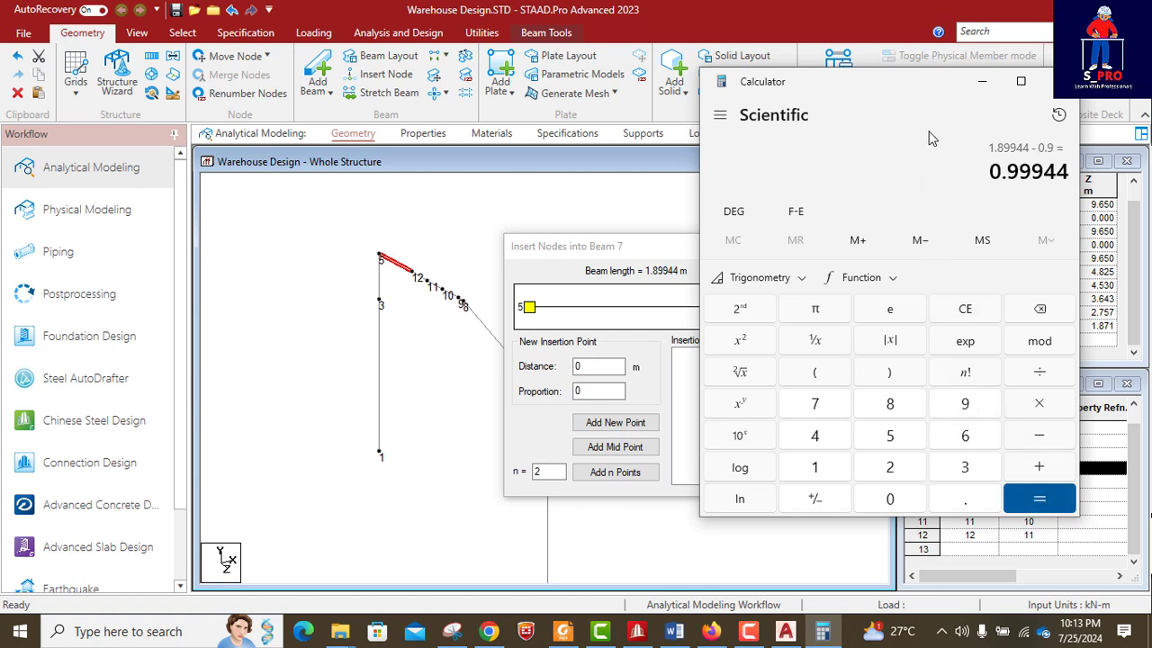
left_click(982, 81)
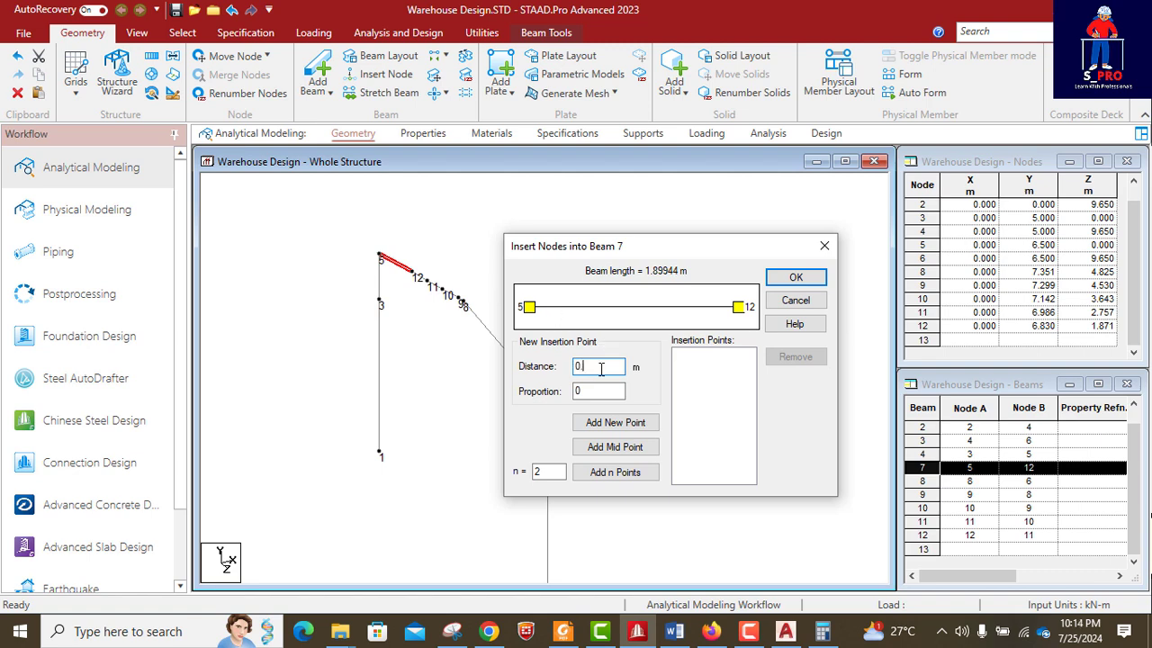
- Add an insertion point at 0.99944 m from node 5 on the beam to node 12 and apply it
type("0.99")
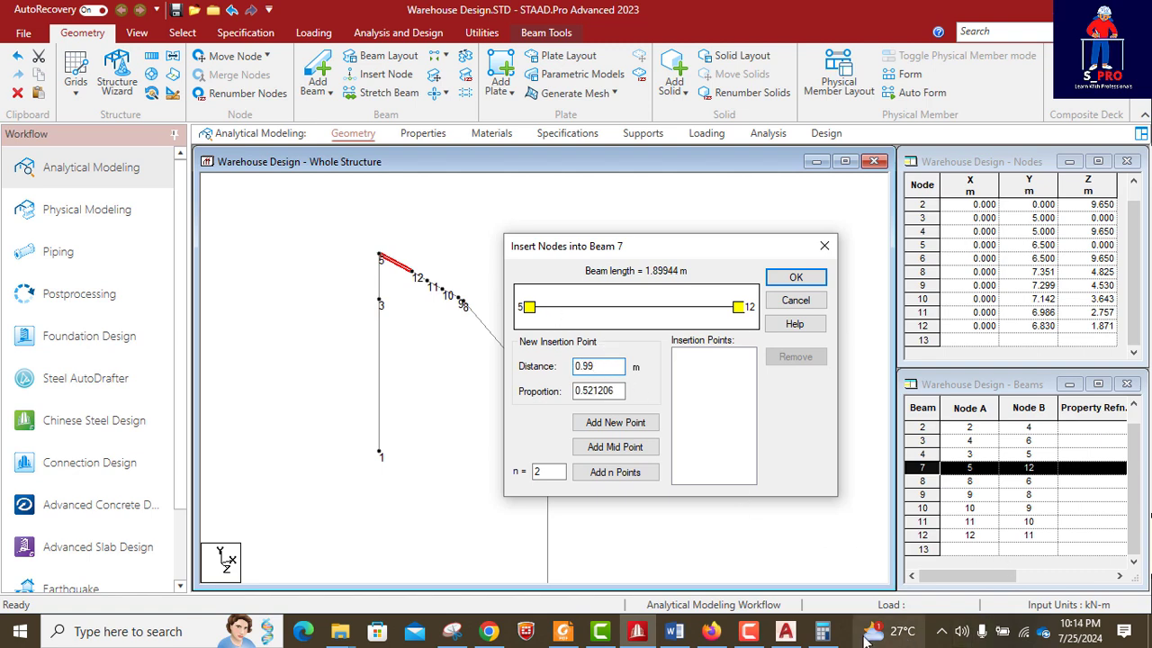
left_click(826, 634)
left_click(826, 634)
type("9")
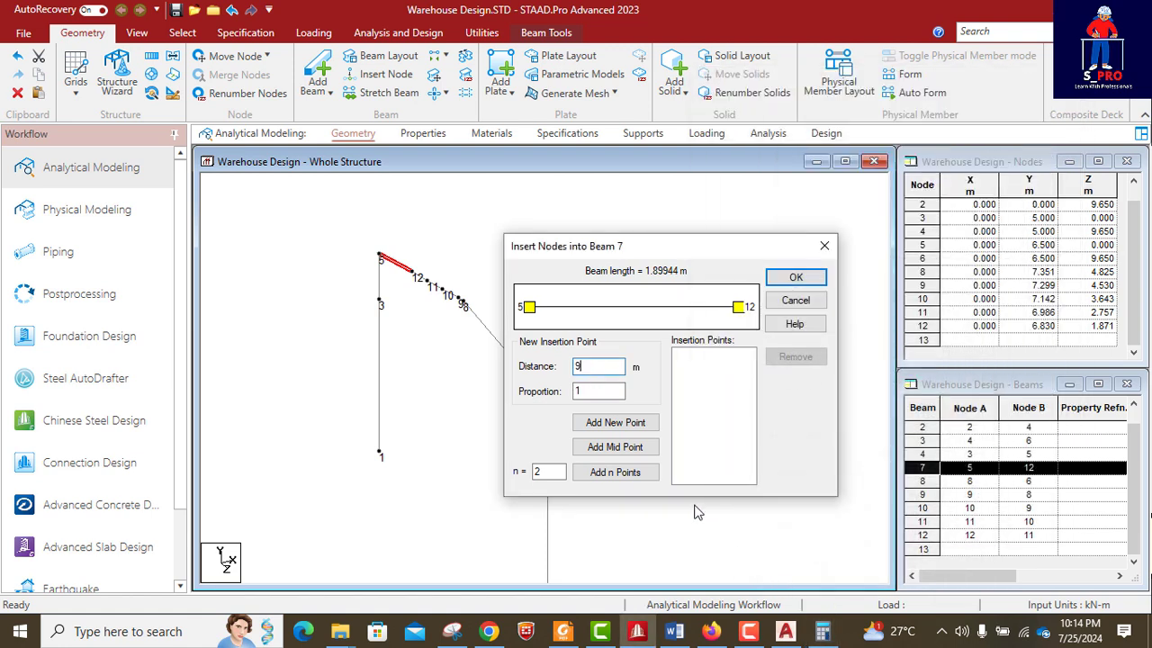
left_click_drag(596, 371, 564, 375)
type("0.999")
type("44")
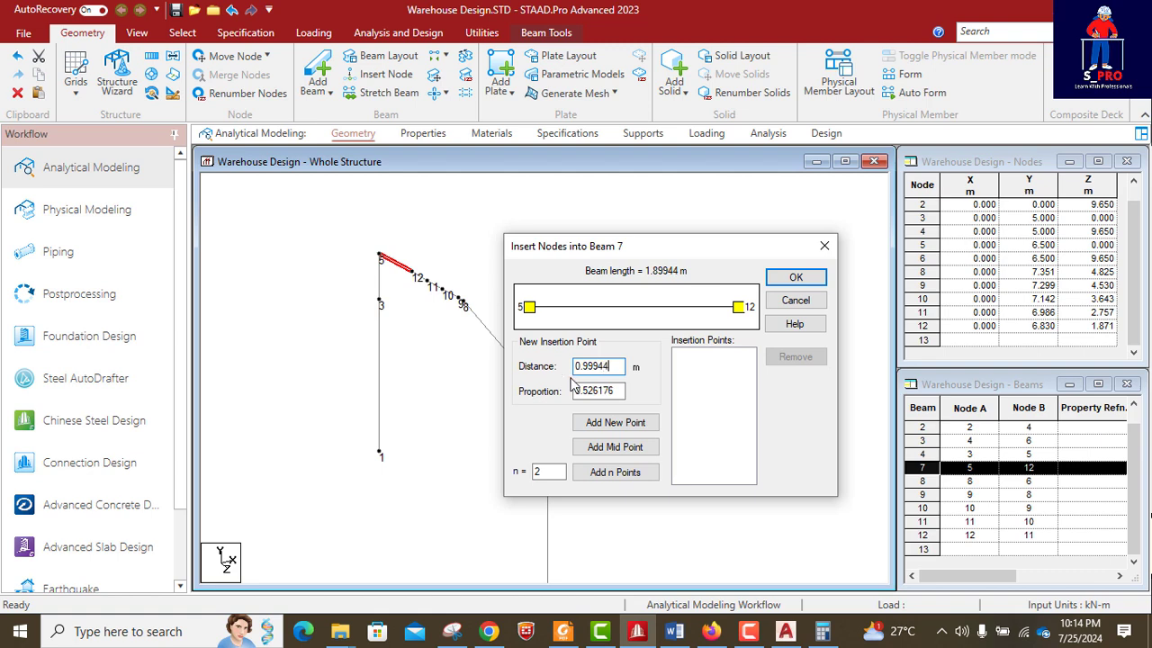
left_click(617, 423)
left_click(796, 279)
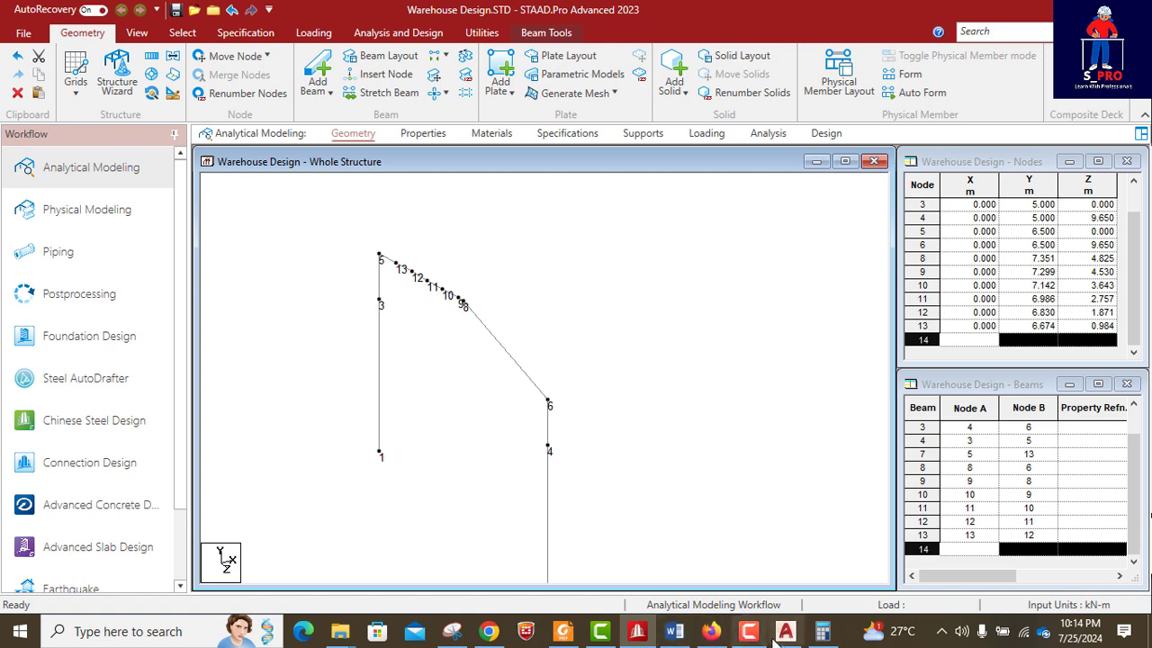
- Try to insert a node at 0.75 m from node 5 on the beam to node 13
left_click(822, 630)
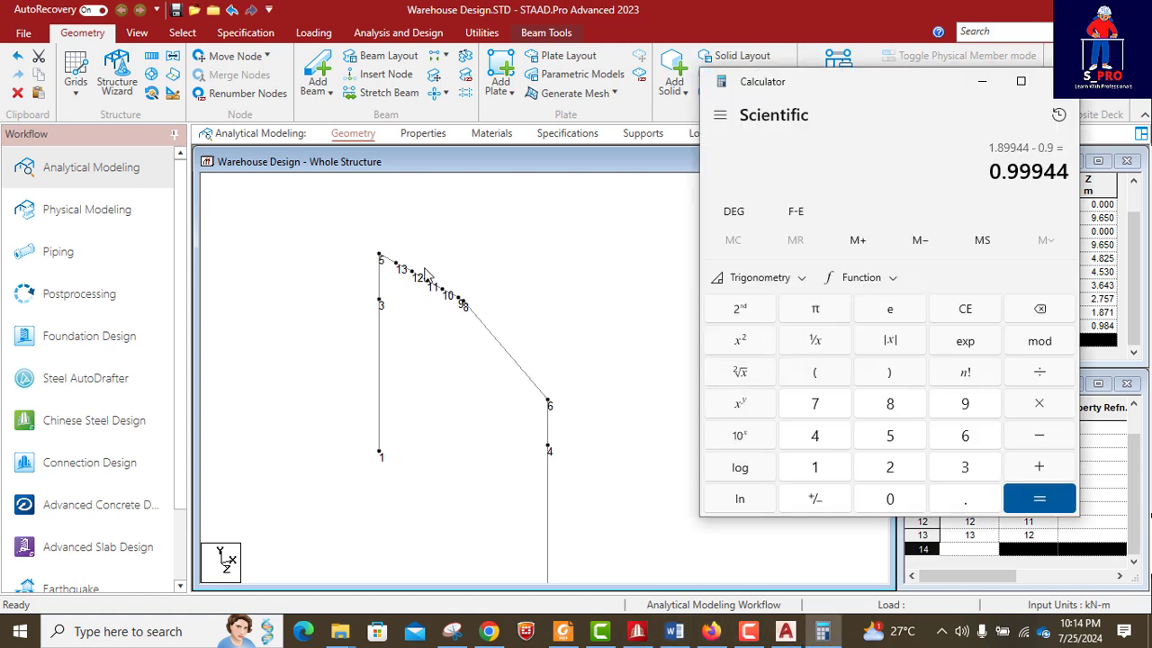
left_click(388, 260)
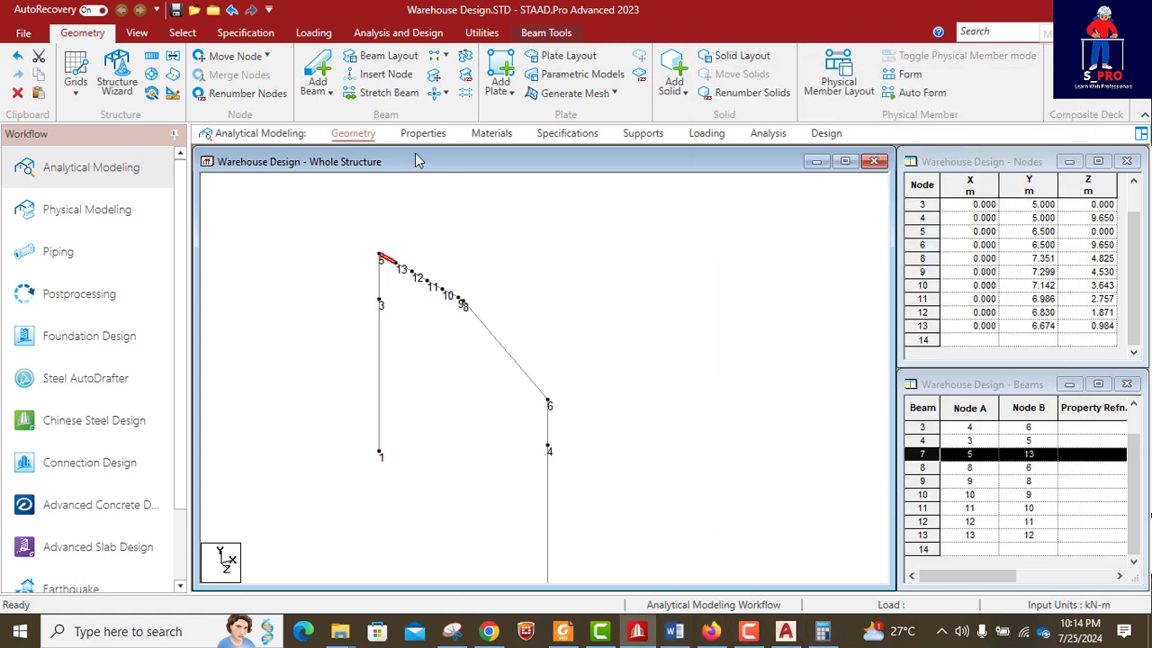
left_click(386, 74)
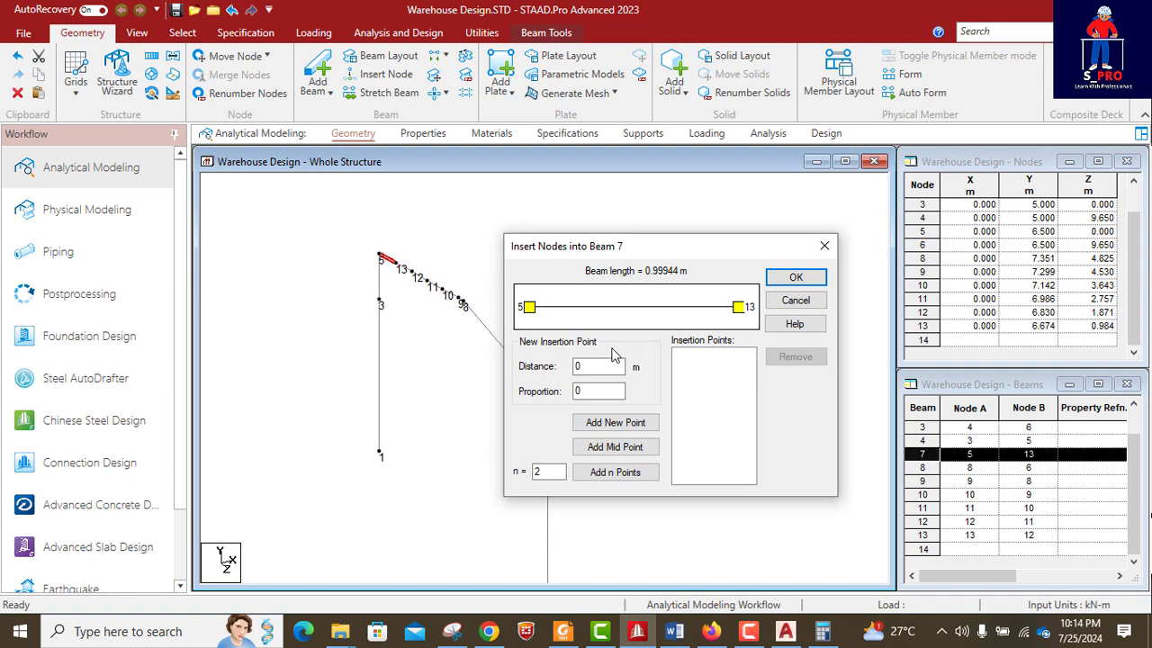
left_click(592, 367)
type(".75")
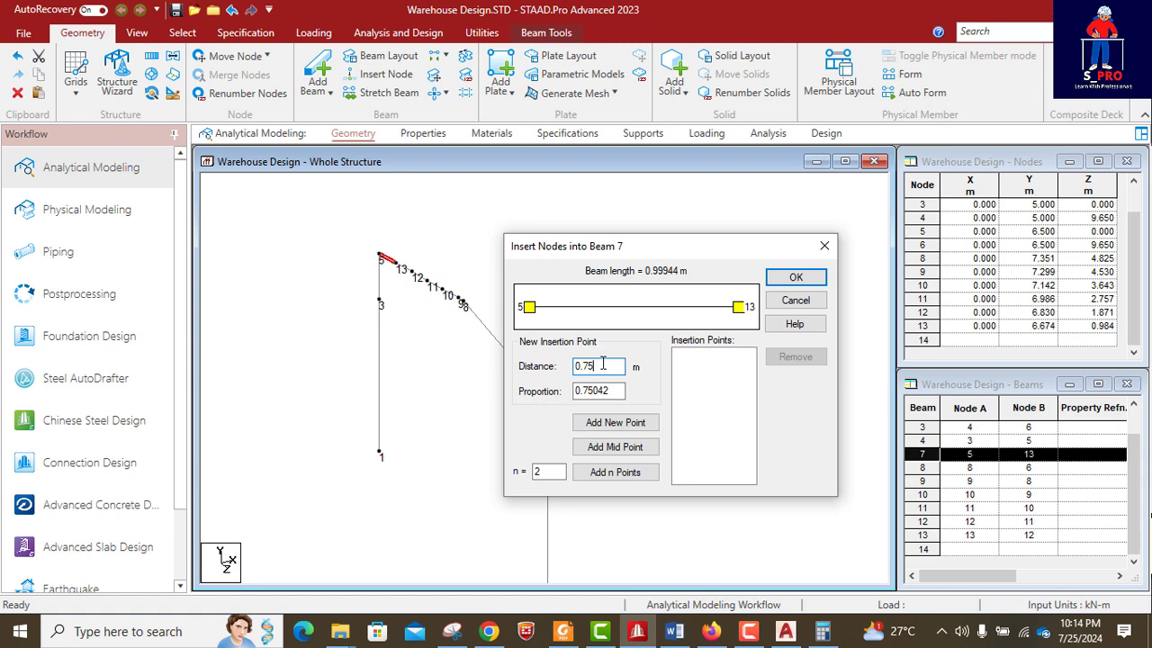
left_click(612, 422)
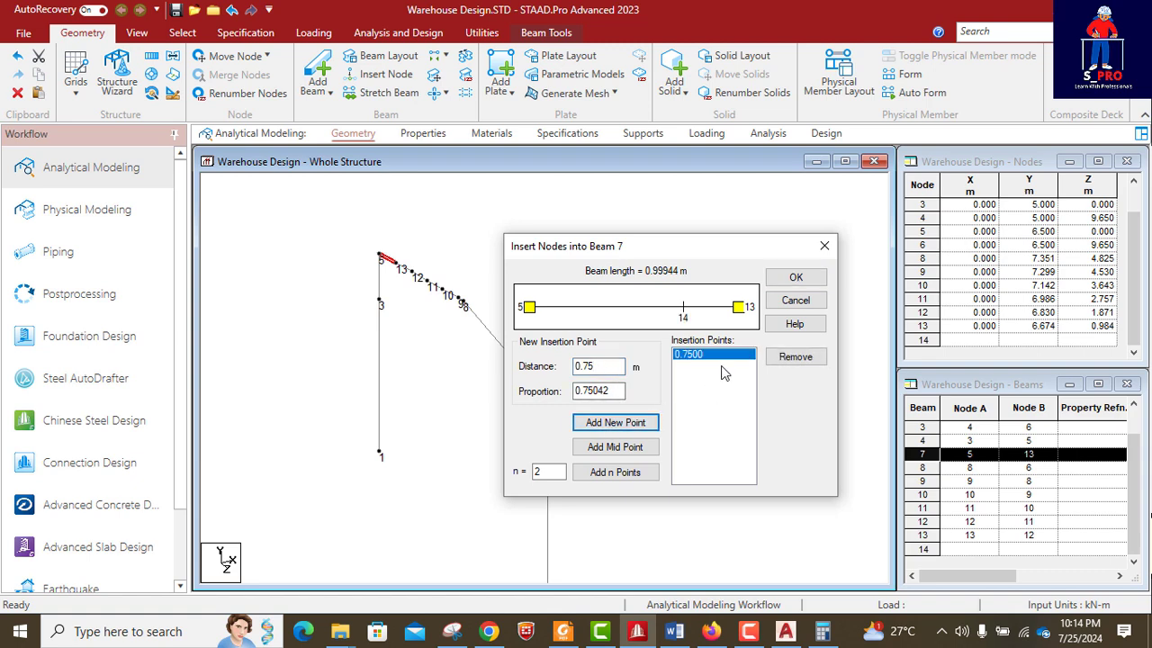
left_click(796, 277)
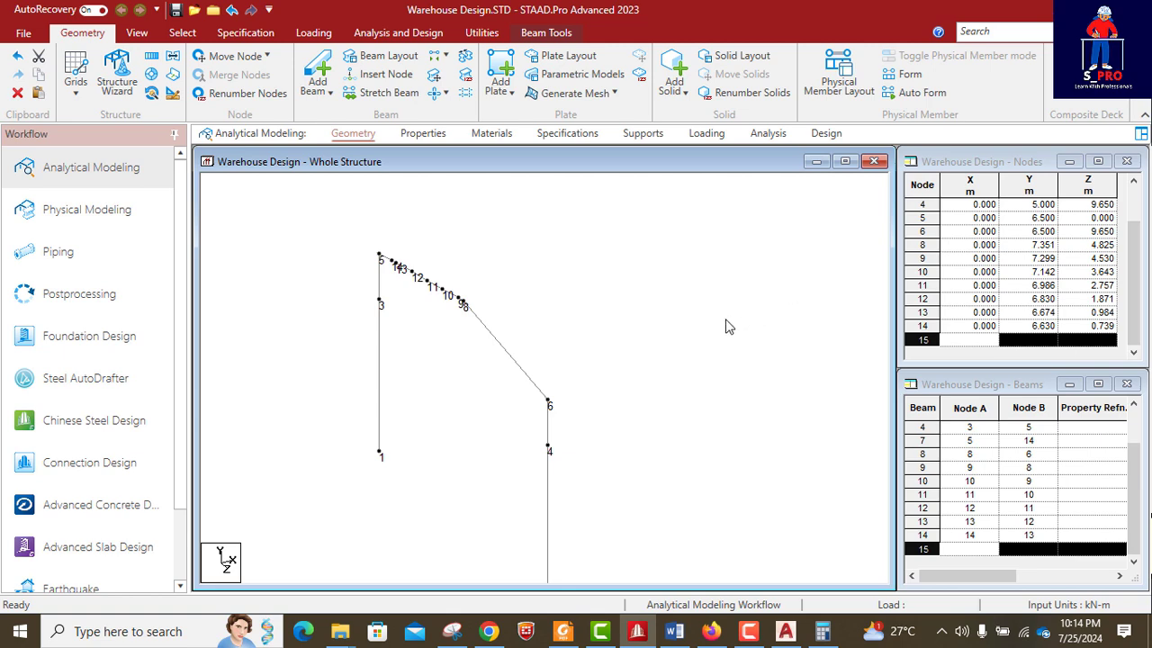
- Check the short beams next to node 5 by selecting them, and undo the last node insertion
left_click(619, 313)
left_click(392, 263)
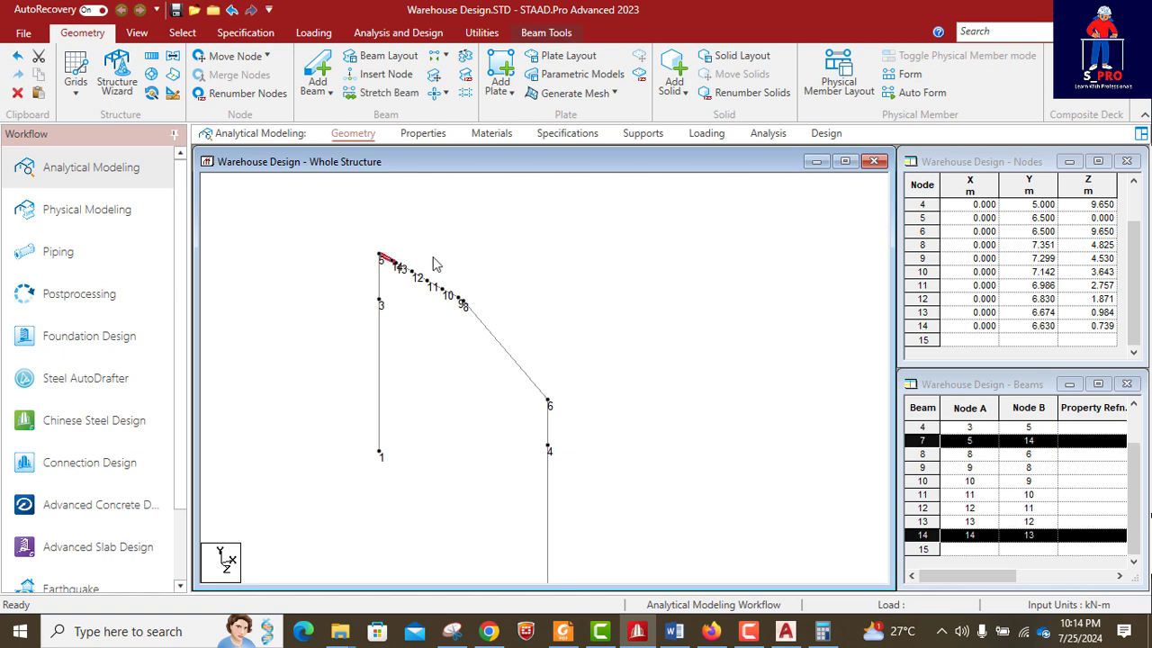
left_click(452, 256)
left_click(388, 259)
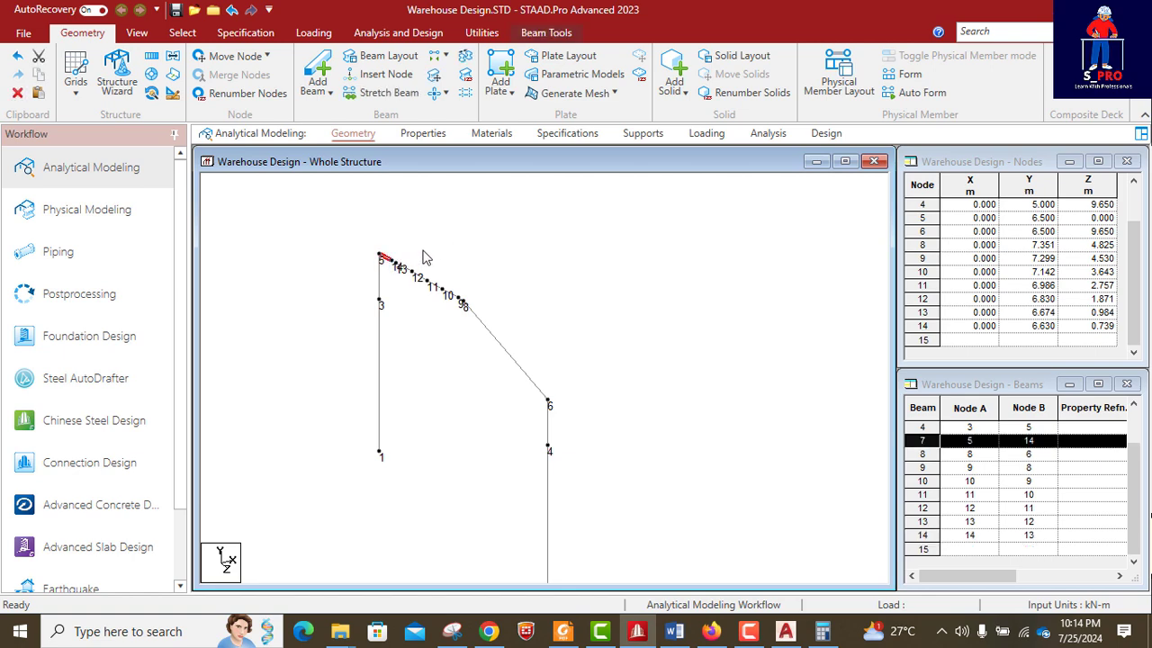
key("ctrl+z")
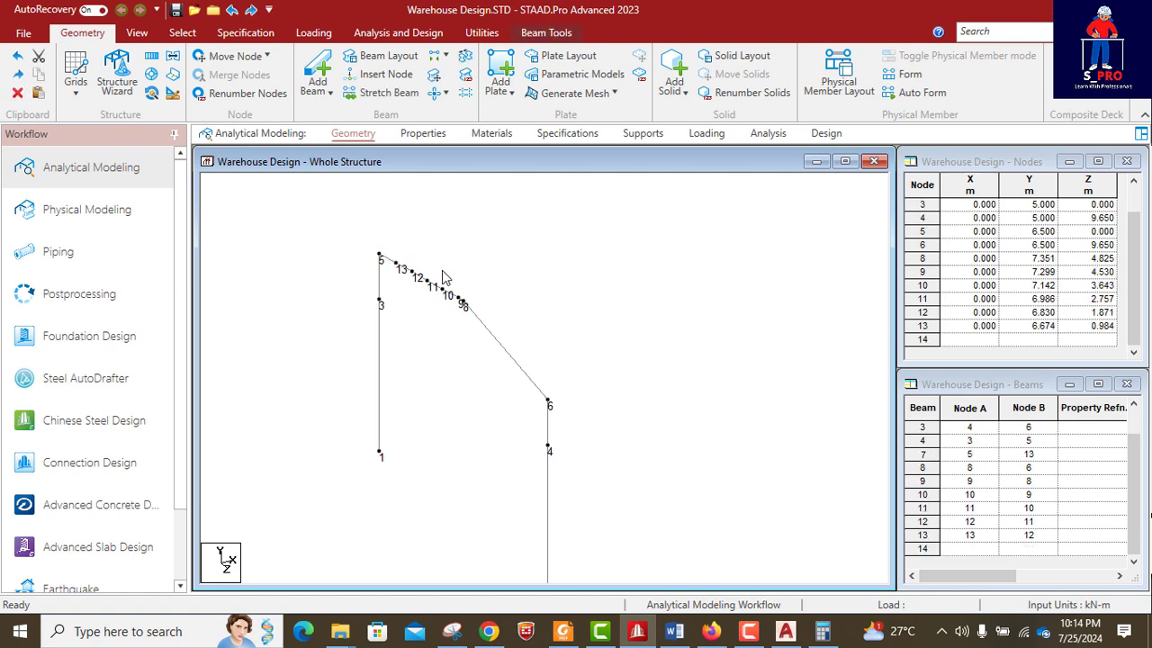
- Insert a node at 0.3 m from node 5 on the beam between nodes 5 and 13
left_click(378, 74)
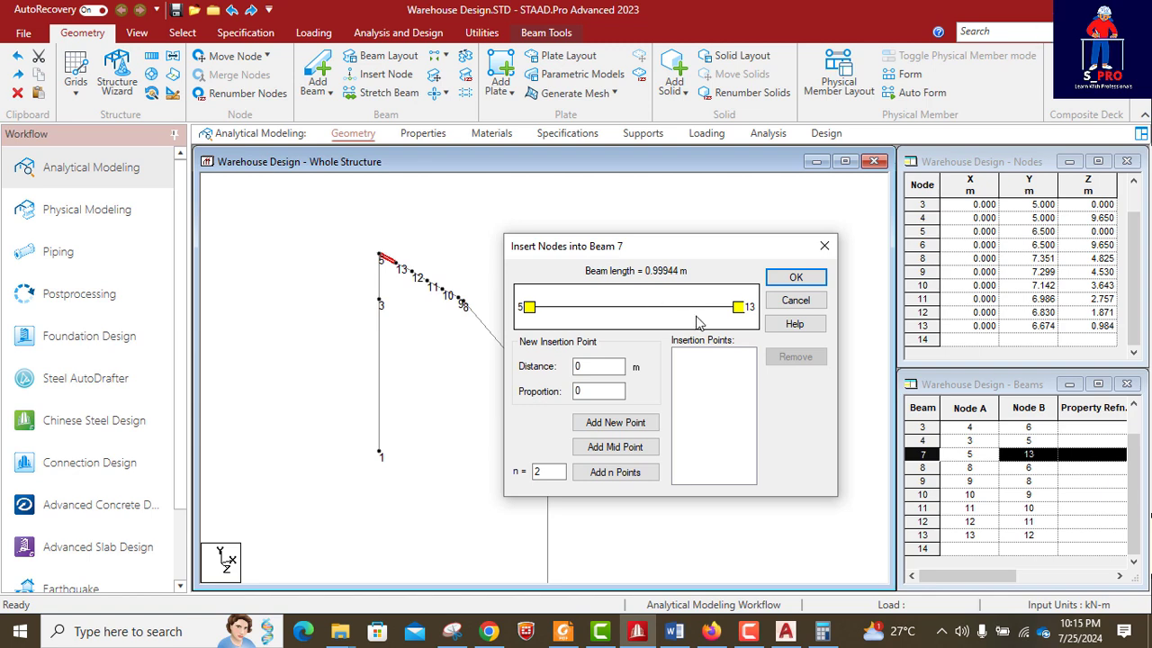
left_click(590, 367)
type(".3")
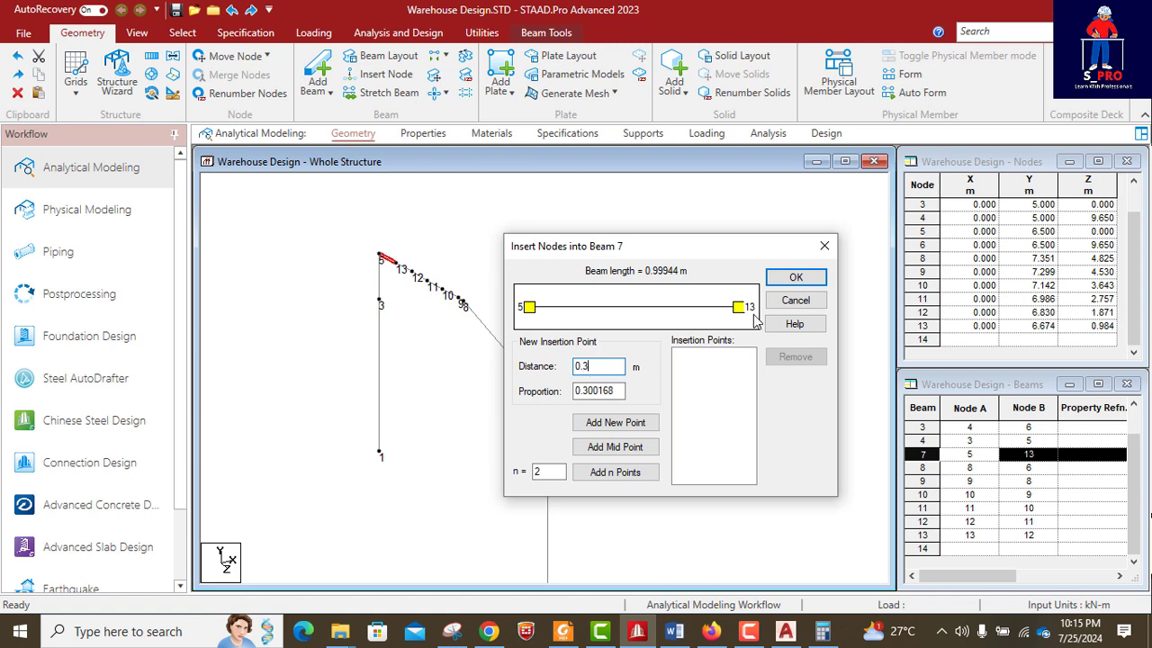
left_click(807, 281)
left_click(617, 424)
left_click(795, 279)
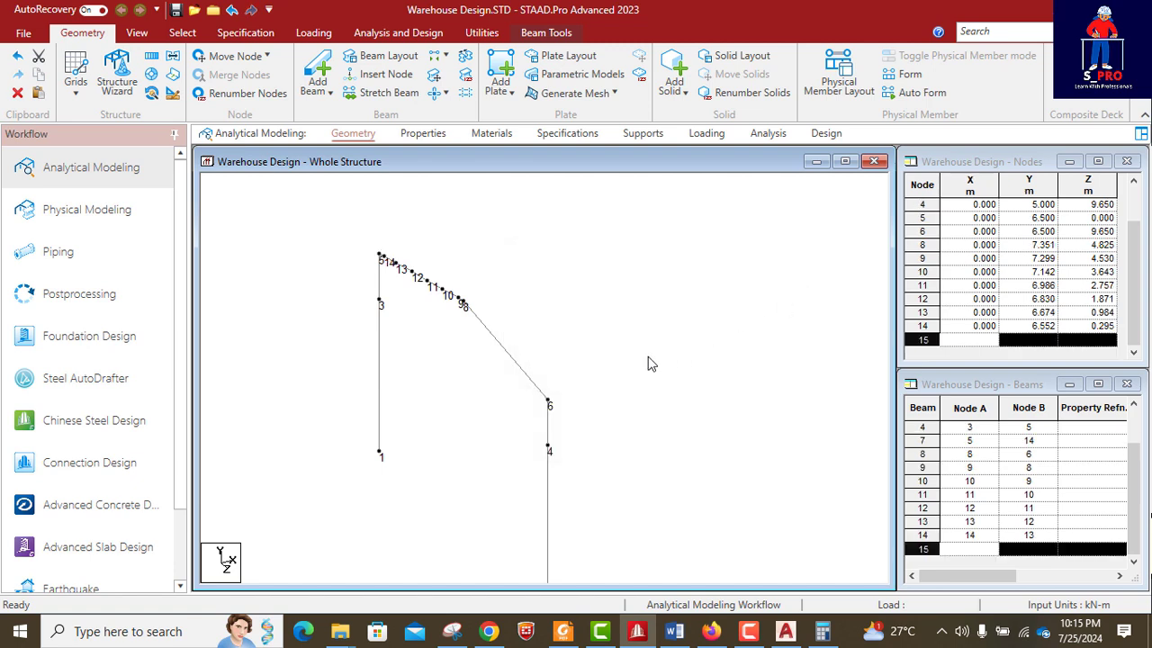
- Insert a node at 0.3 m from node 8 on the undivided sloping beam between nodes 8 and 6
left_click(484, 331)
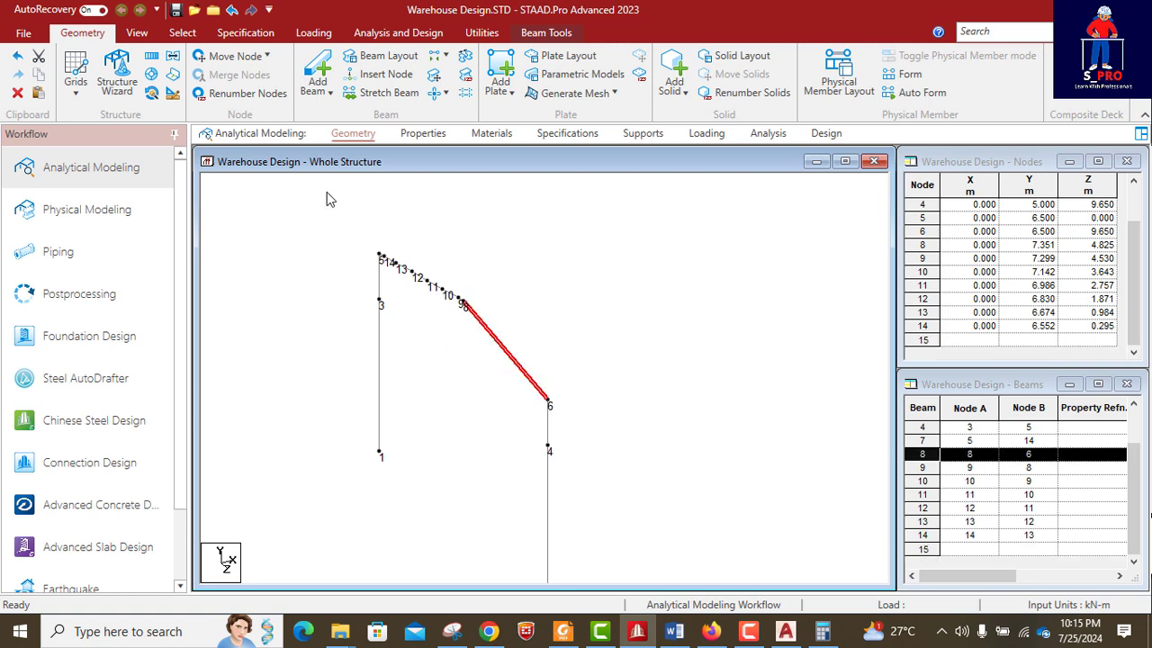
left_click(390, 74)
left_click_drag(622, 241, 690, 234)
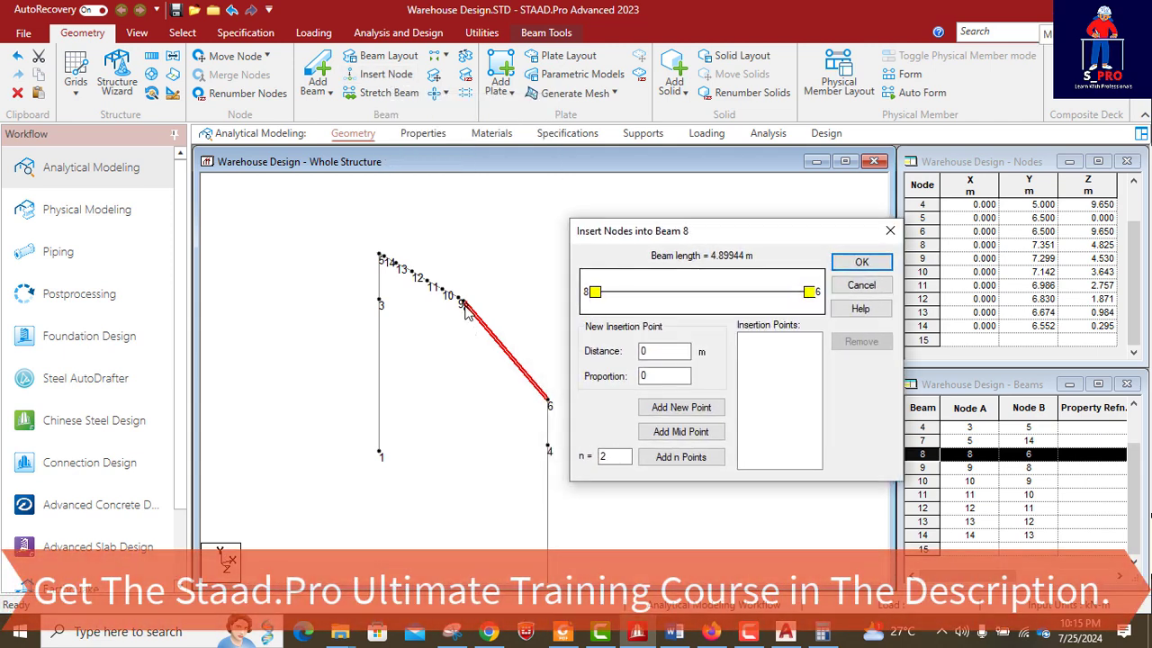
left_click(657, 352)
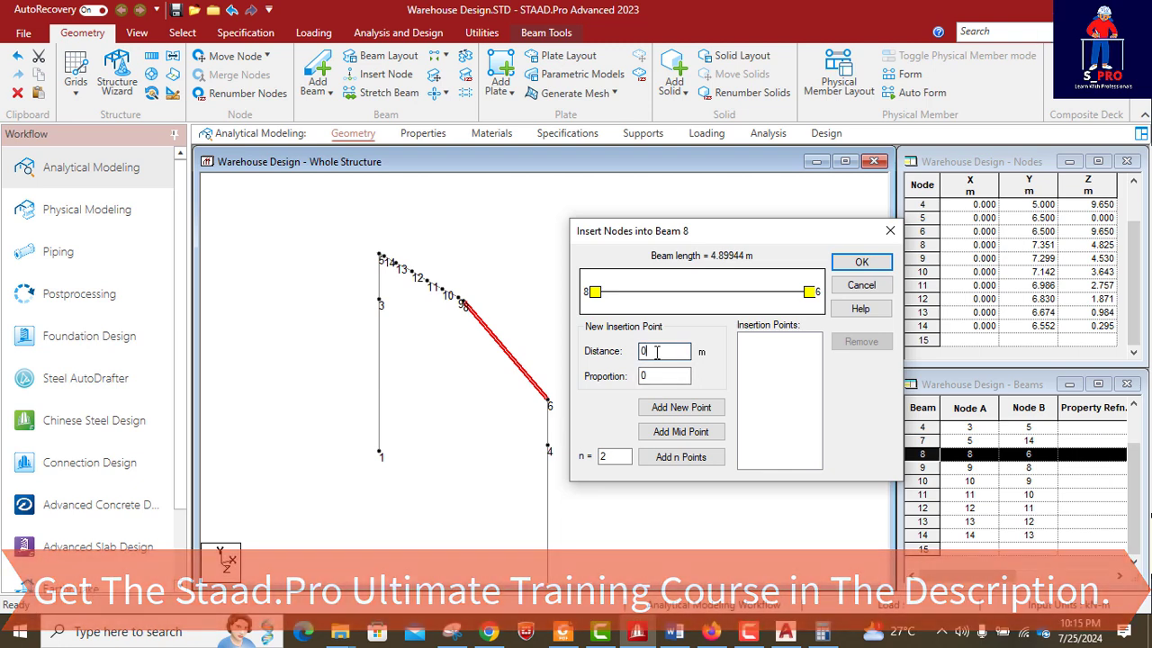
type(".")
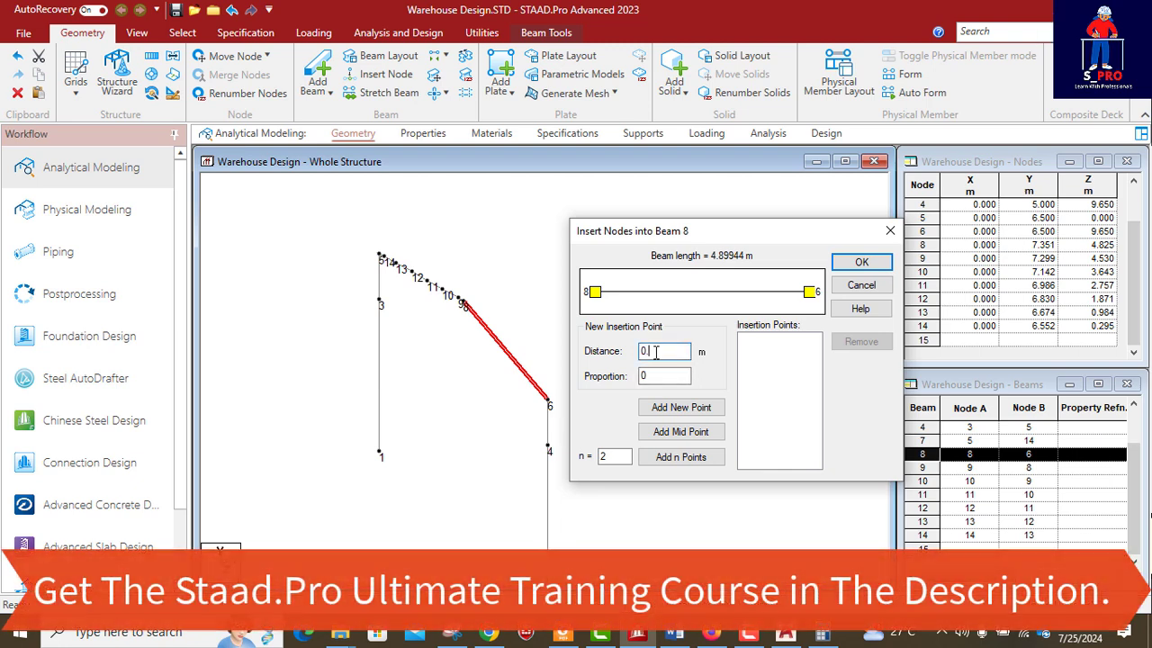
type("3")
left_click(674, 406)
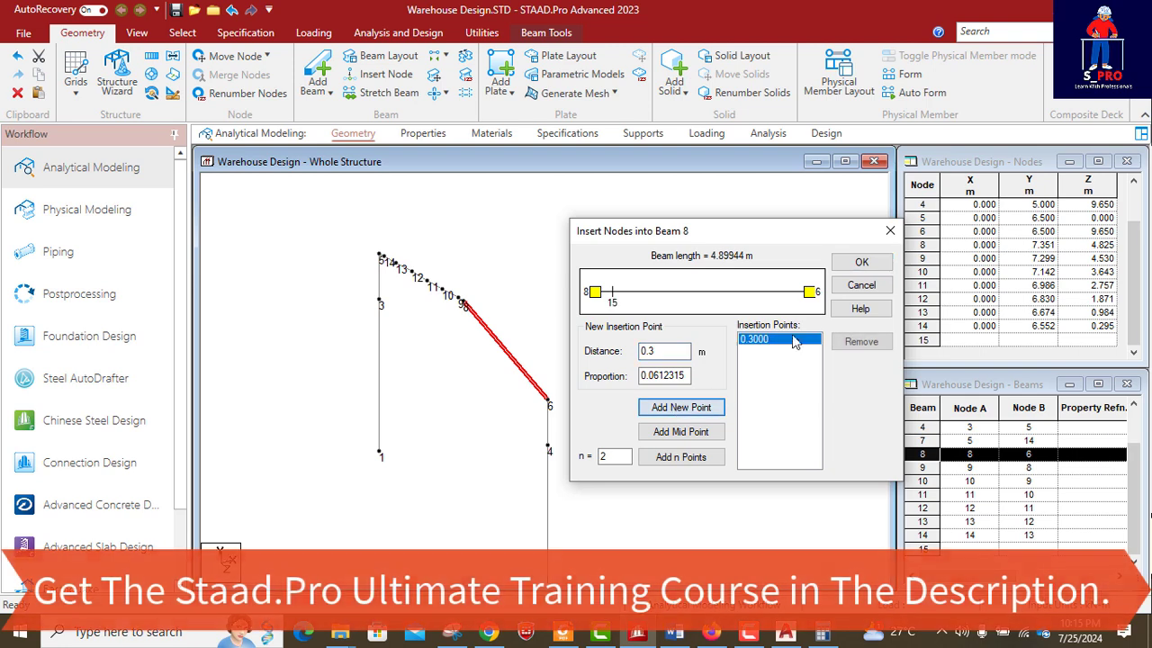
left_click(864, 263)
- Insert a node at 0.9 m from node 15 on the sloping beam between nodes 15 and 6
left_click(500, 353)
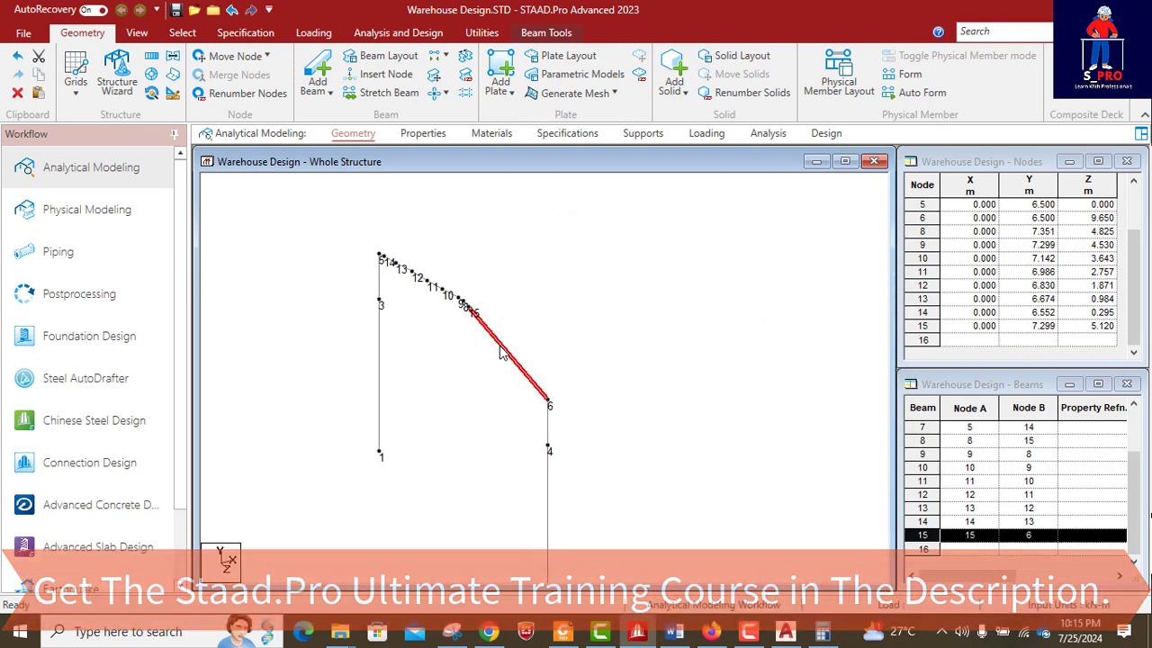
left_click(382, 74)
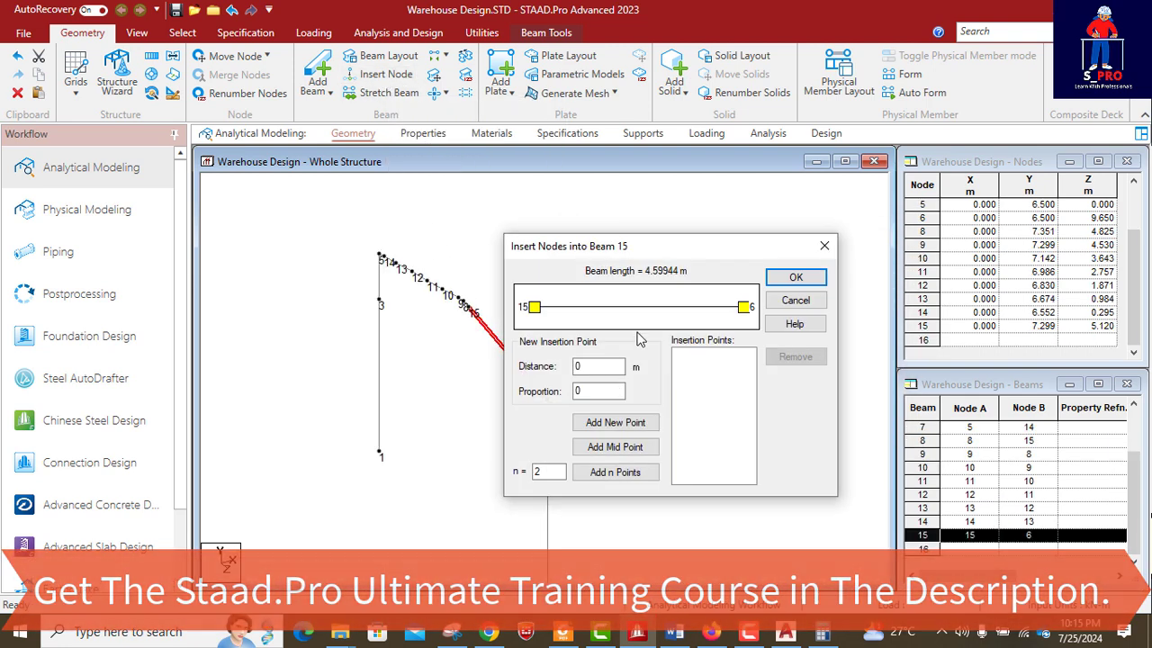
left_click(593, 363)
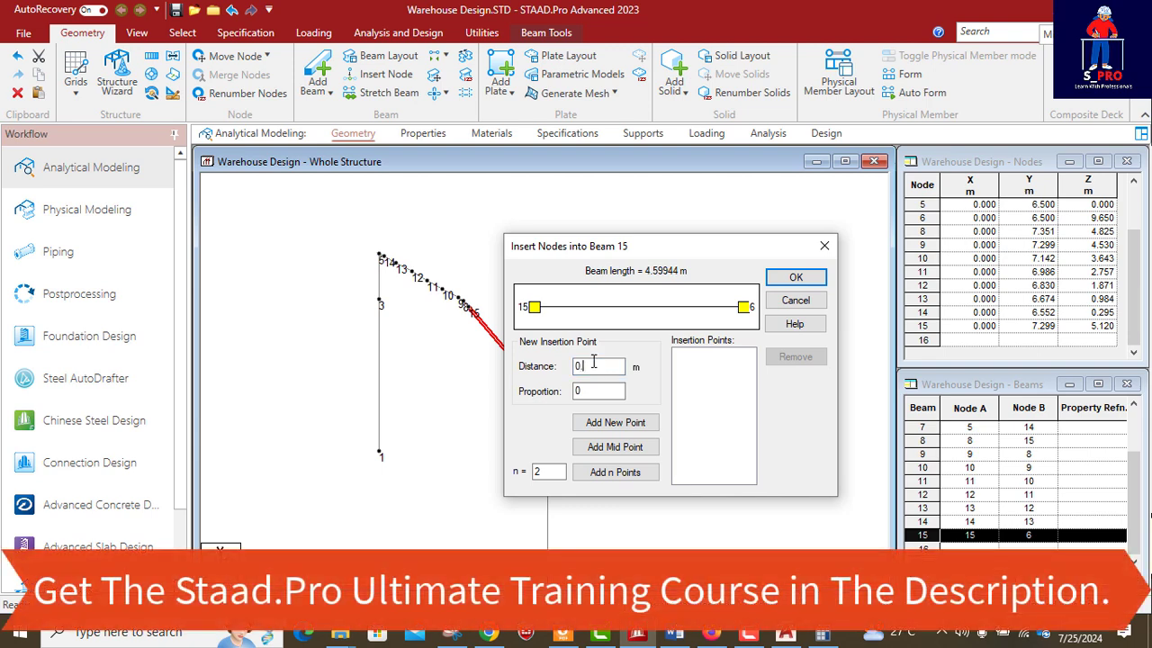
type(".9")
left_click(627, 422)
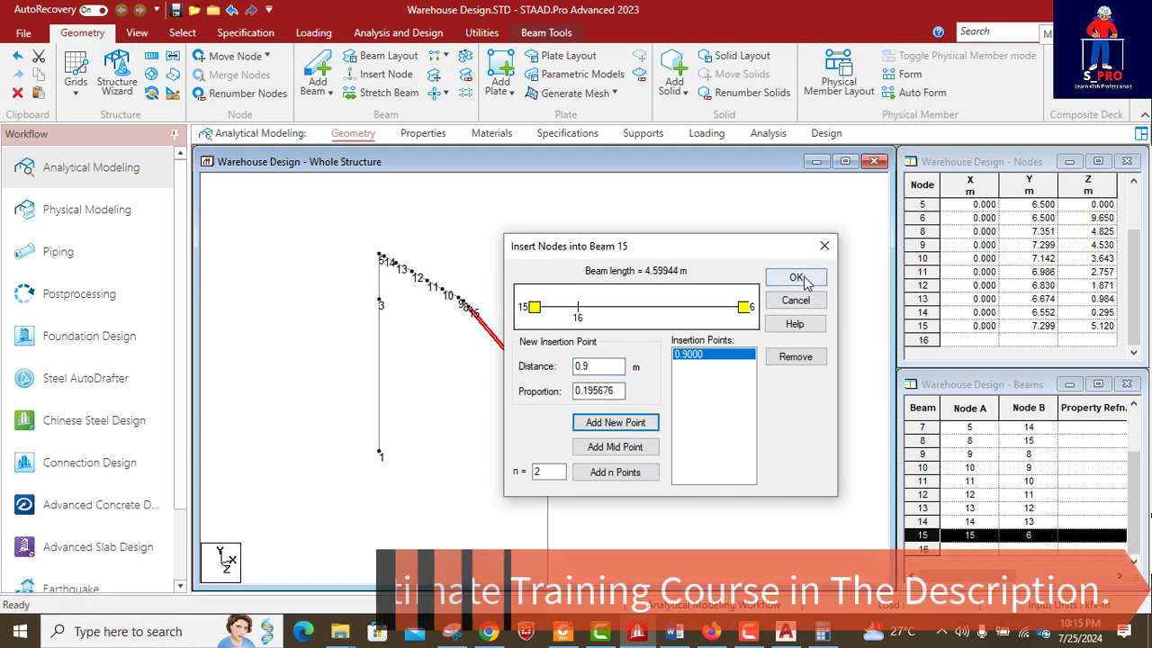
left_click(797, 278)
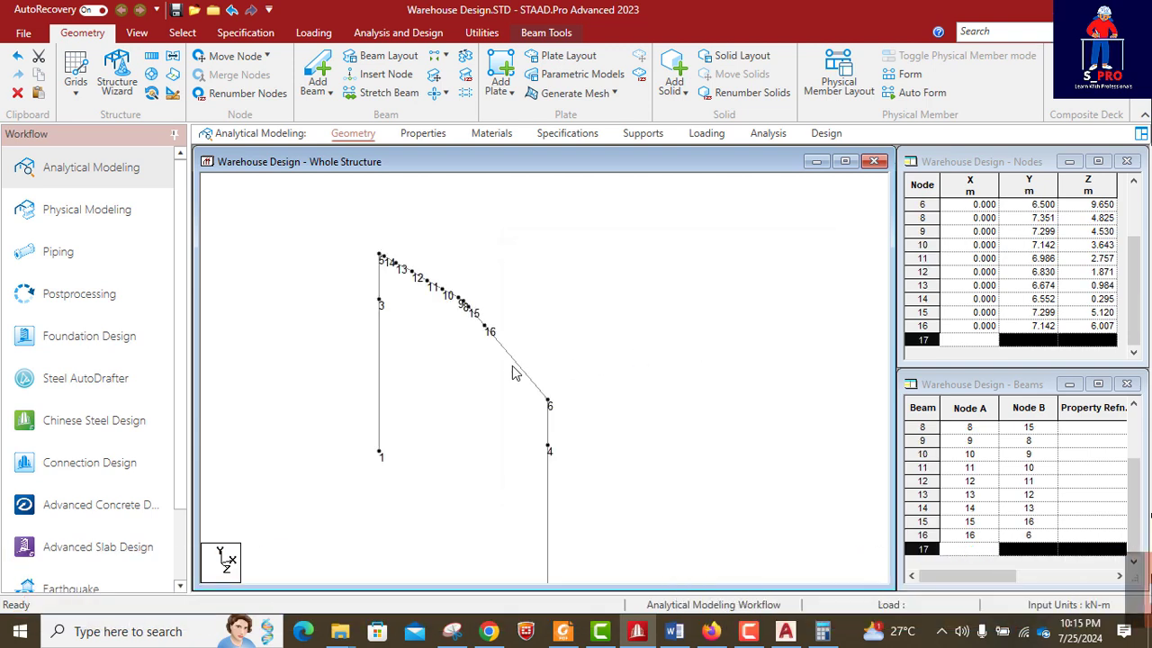
- Insert a node at 0.9 m from node 16 on the sloping beam between nodes 16 and 6
left_click(373, 76)
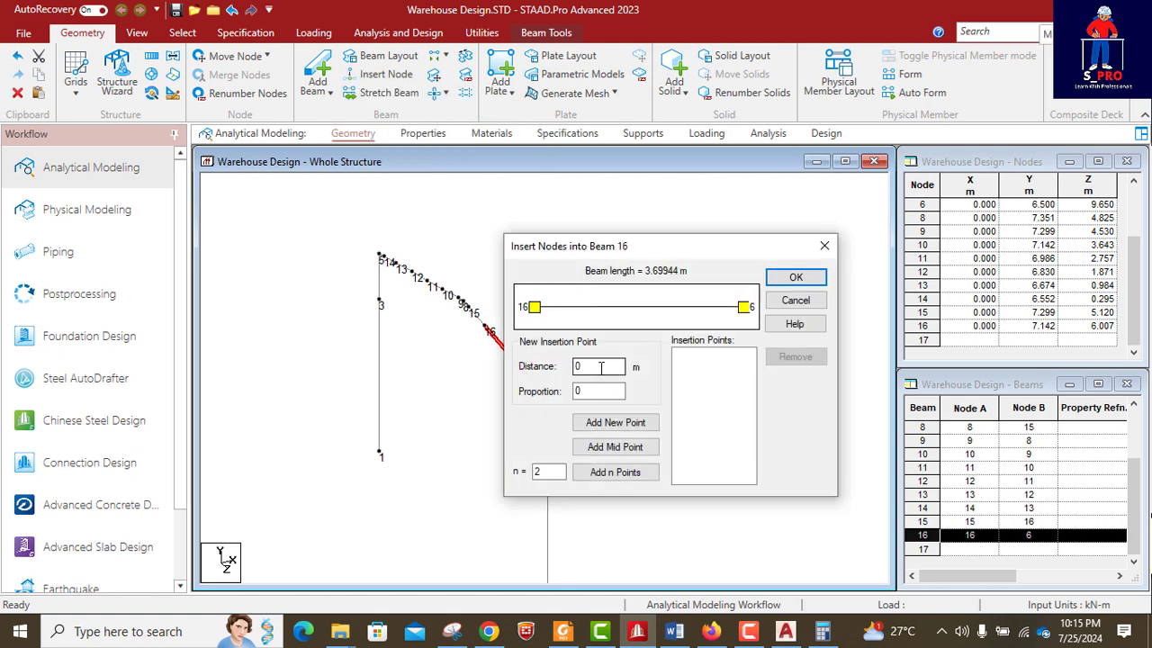
type(".9")
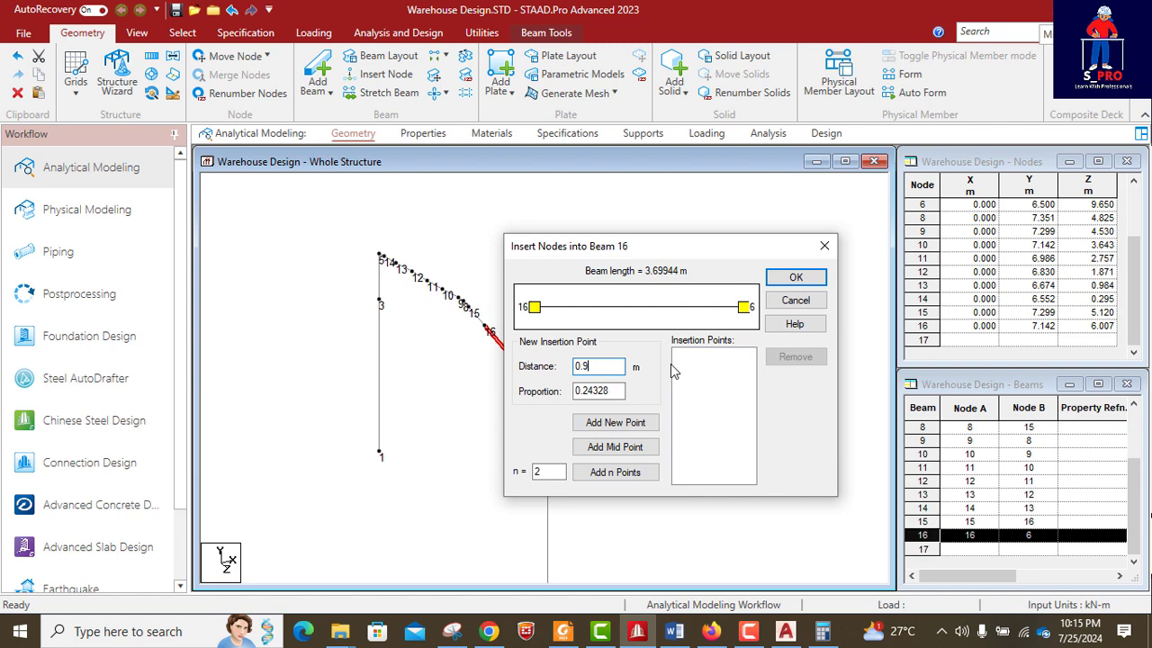
left_click(628, 423)
left_click(796, 277)
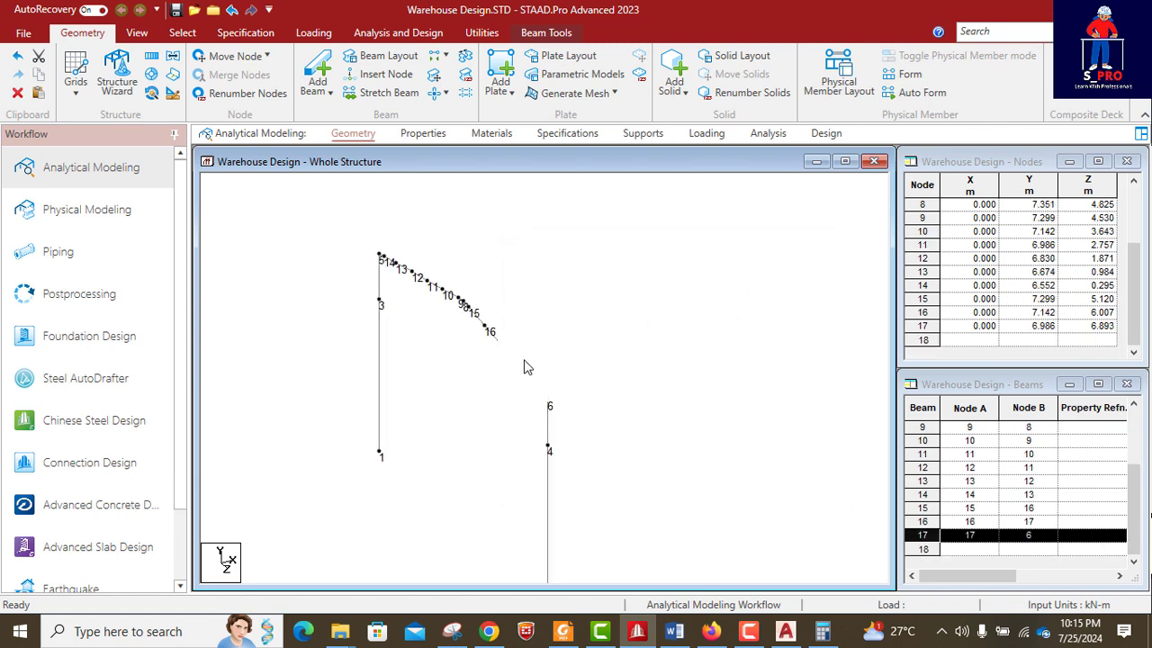
- Insert a node at 0.9 m from node 17 on the sloping beam between nodes 17 and 6
left_click(526, 371)
left_click(387, 73)
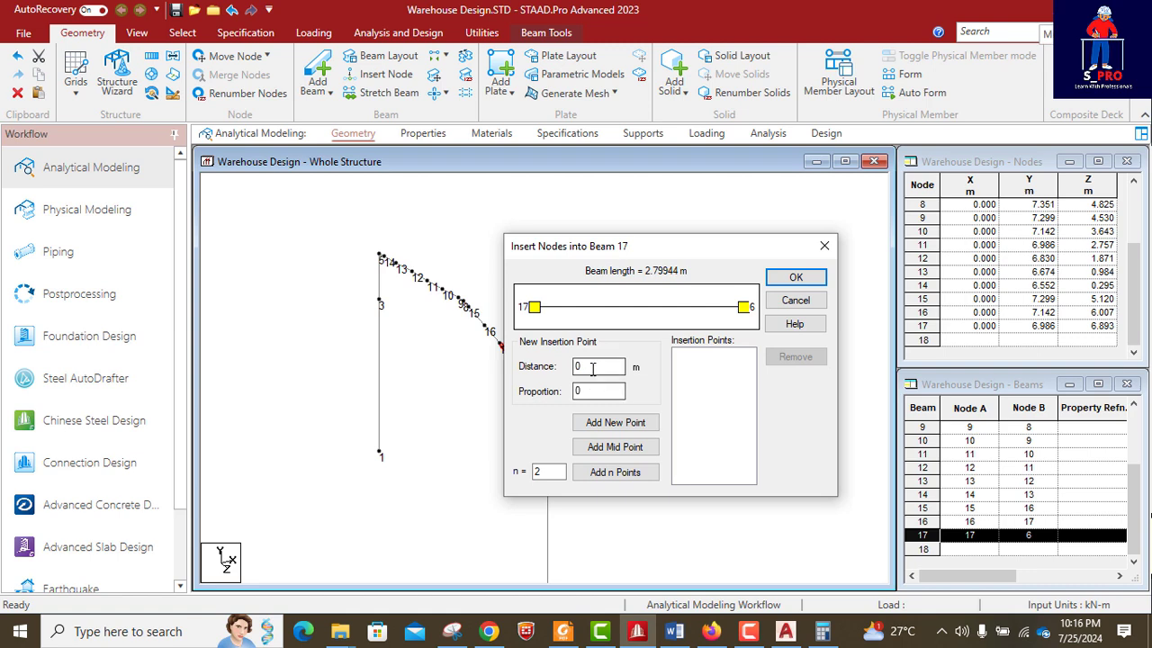
left_click(593, 368)
type(".9")
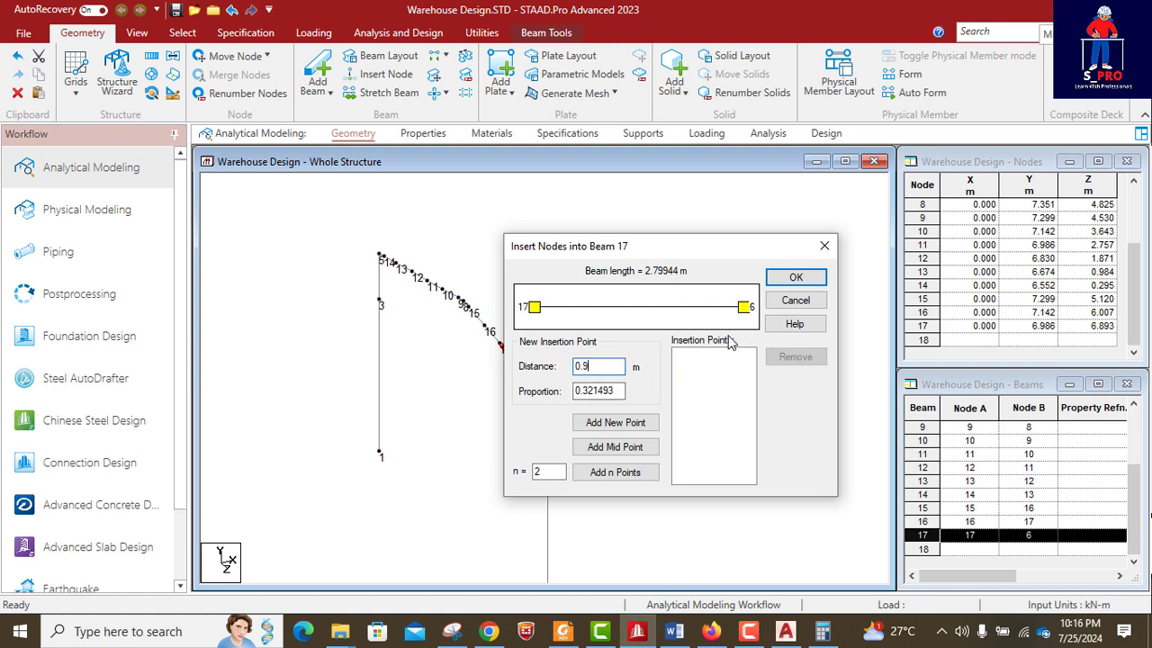
left_click(630, 422)
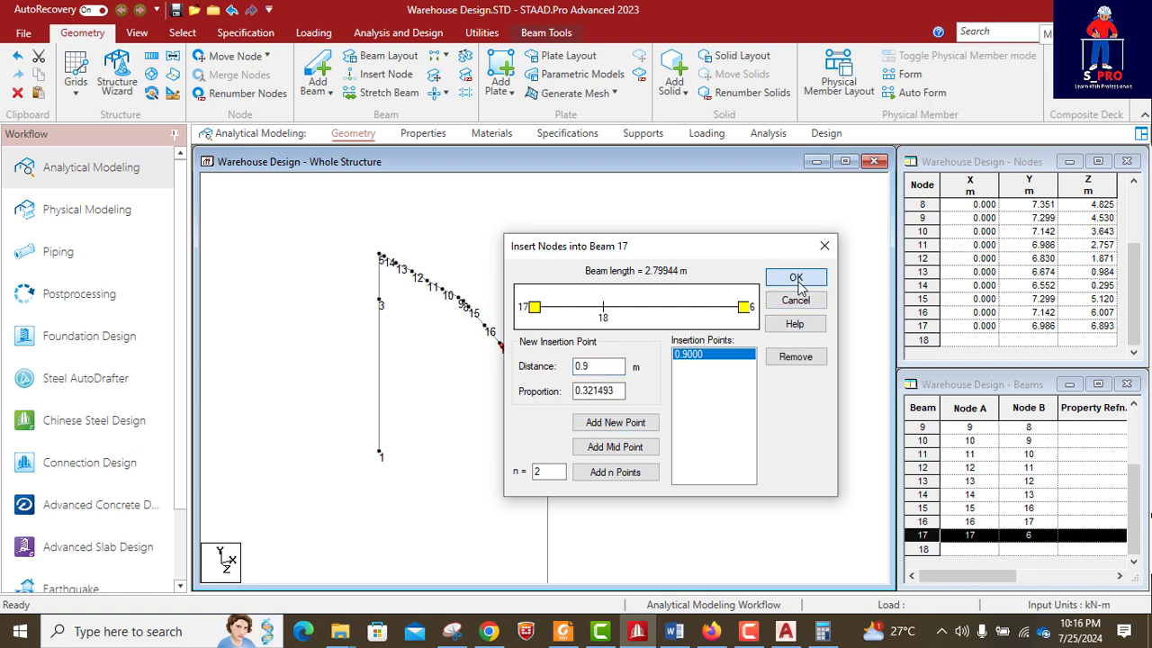
left_click(796, 277)
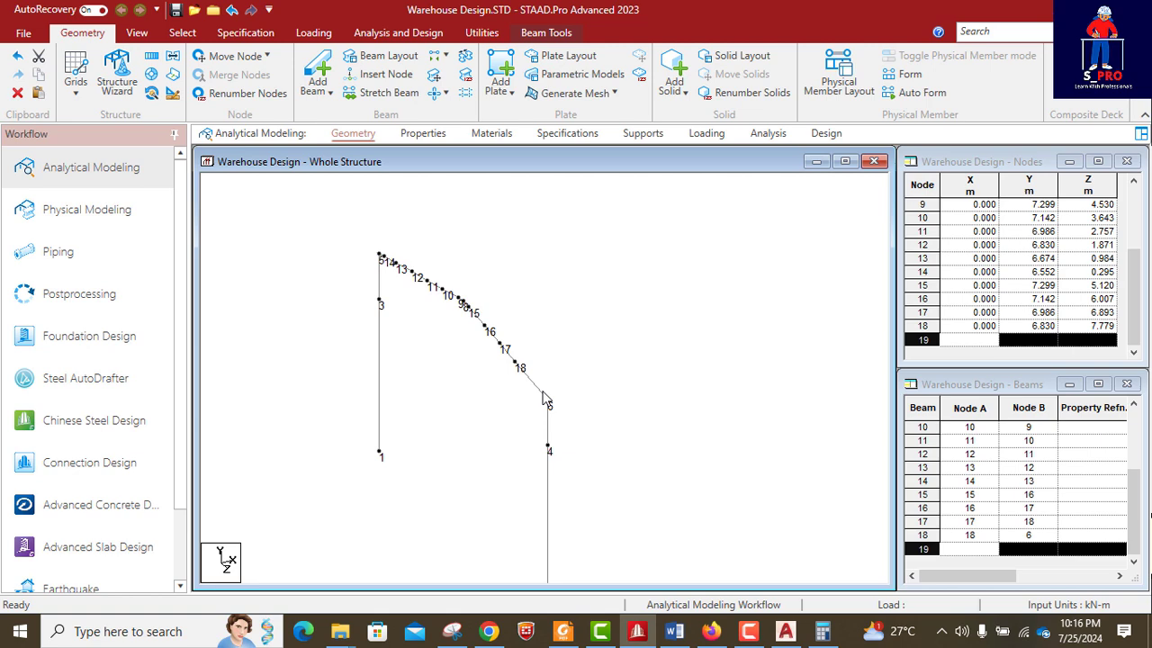
- Insert a node at 0.9 m from node 18 on the sloping beam between nodes 18 and 6
left_click(381, 74)
left_click(589, 366)
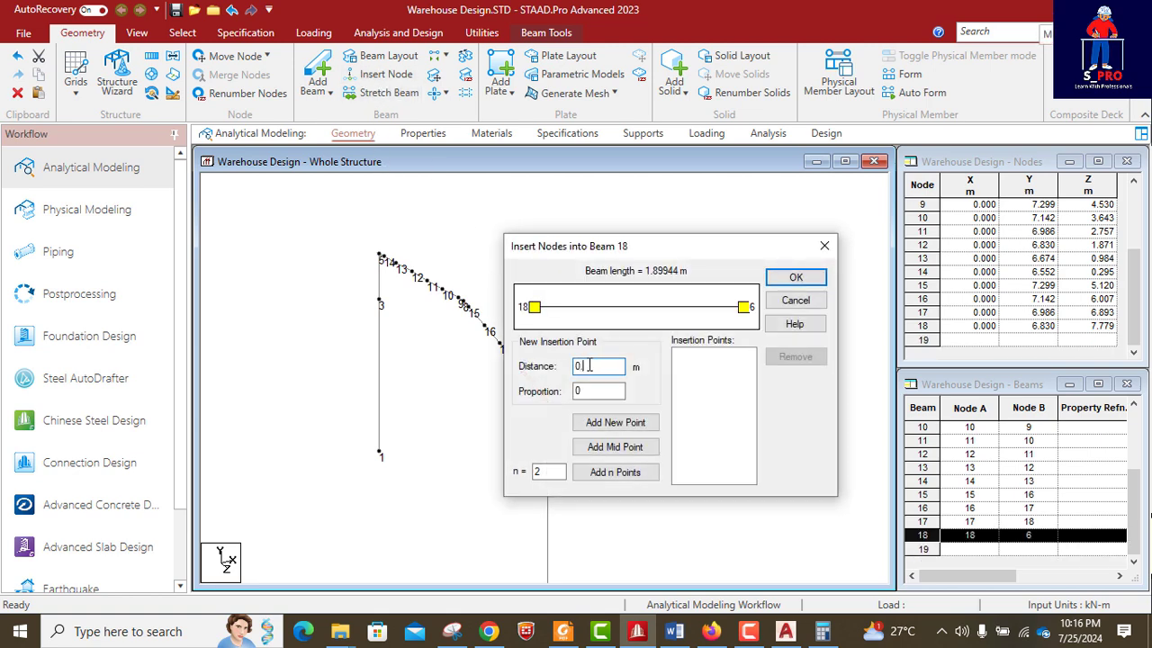
type(".9")
left_click(634, 423)
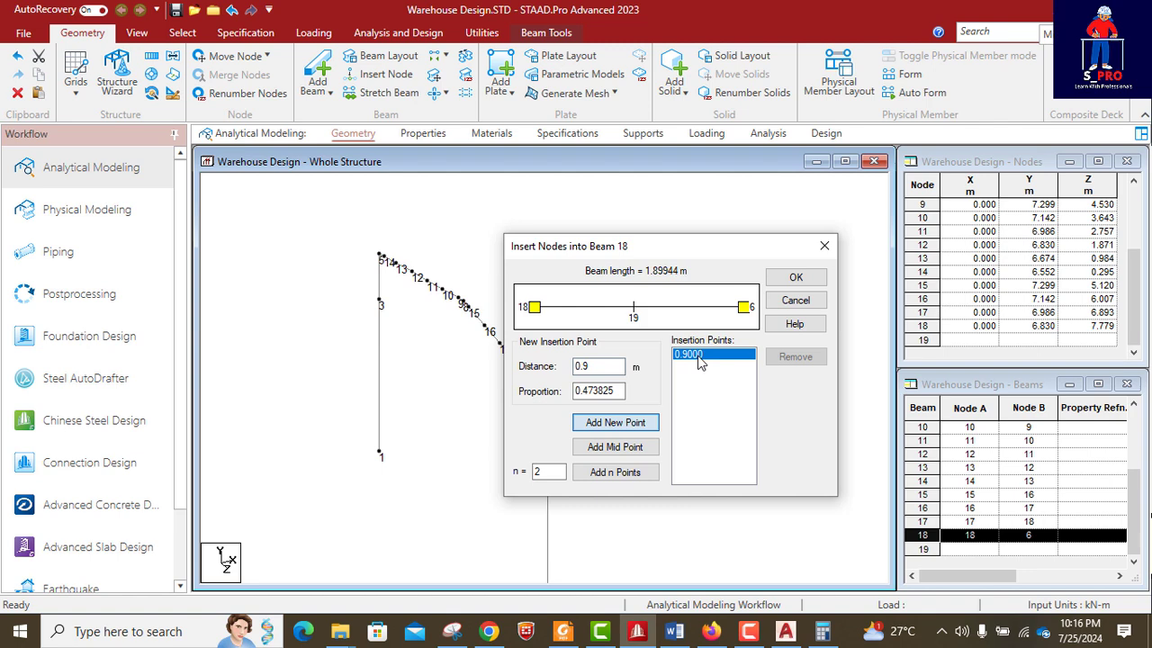
left_click(796, 278)
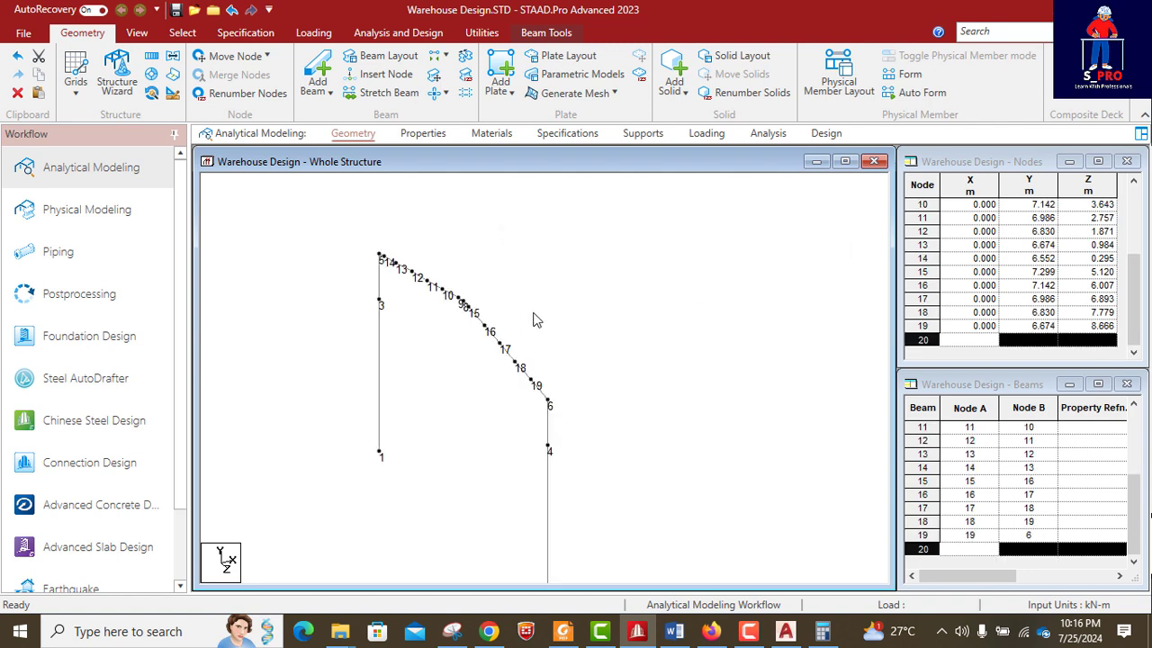
- Start inserting a node into the beam between nodes 19 and 6, and calculate 0.999437 - 0.3 in Calculator for its distance
left_click(537, 393)
left_click(382, 74)
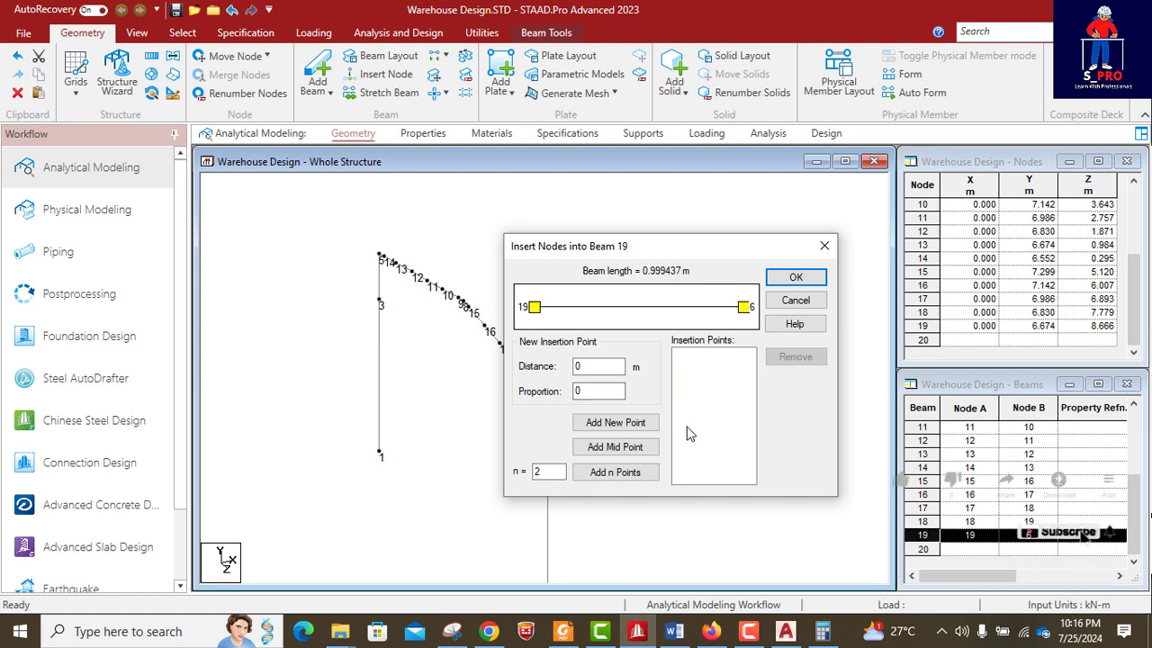
left_click(815, 635)
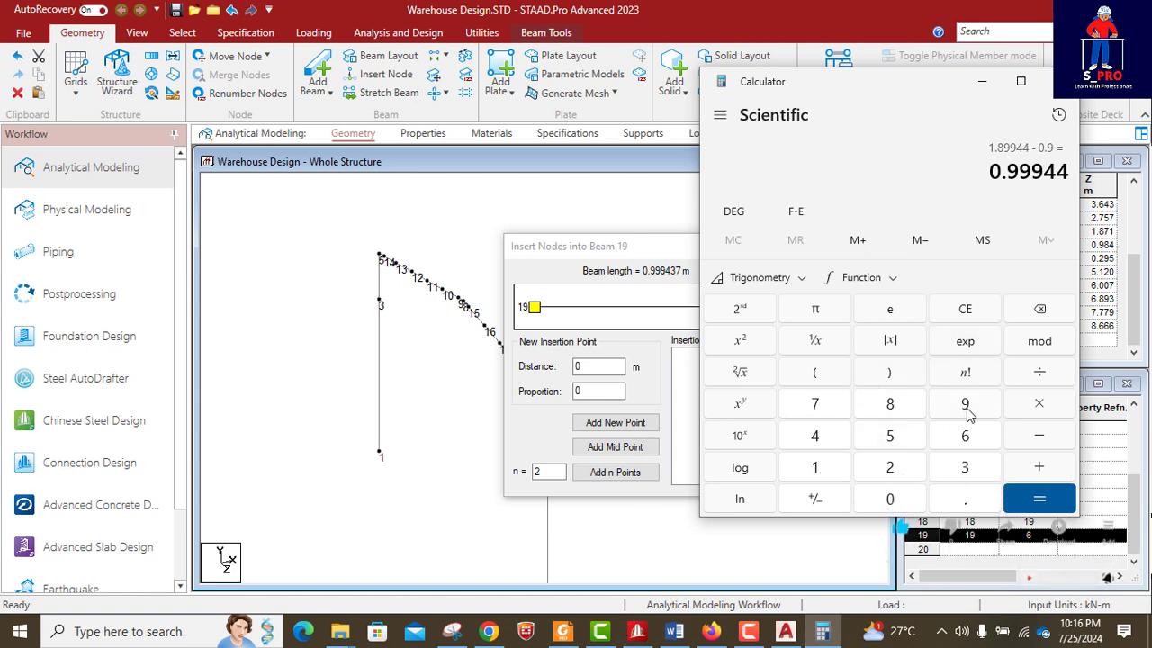
left_click(899, 501)
left_click(961, 500)
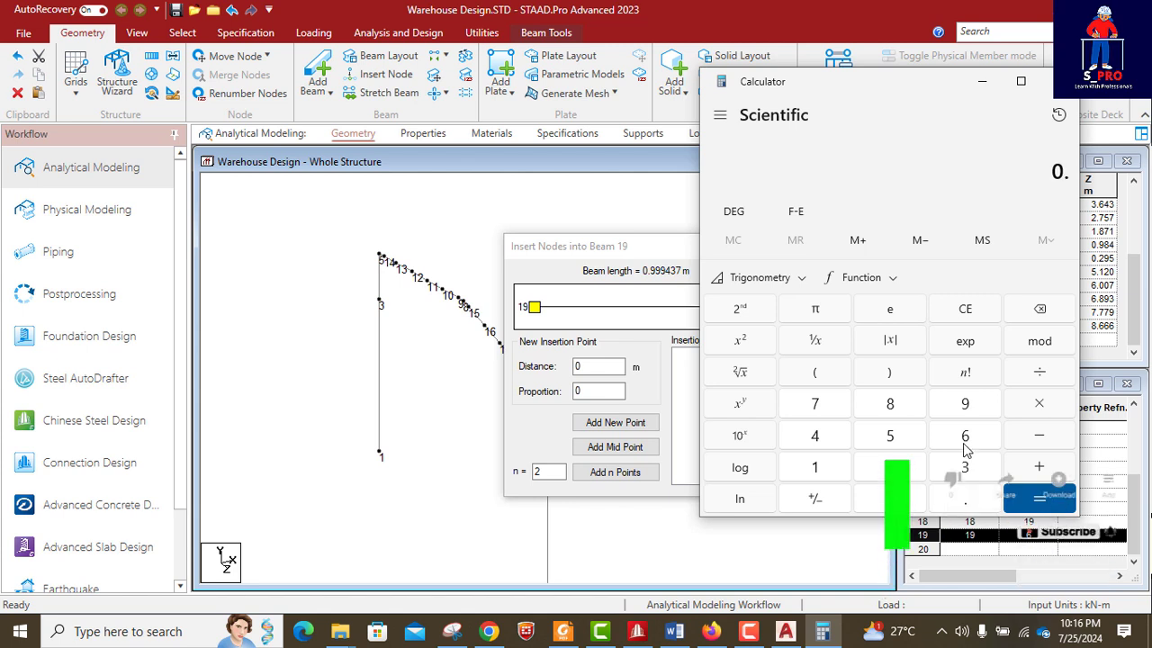
double_click(965, 407)
left_click(964, 407)
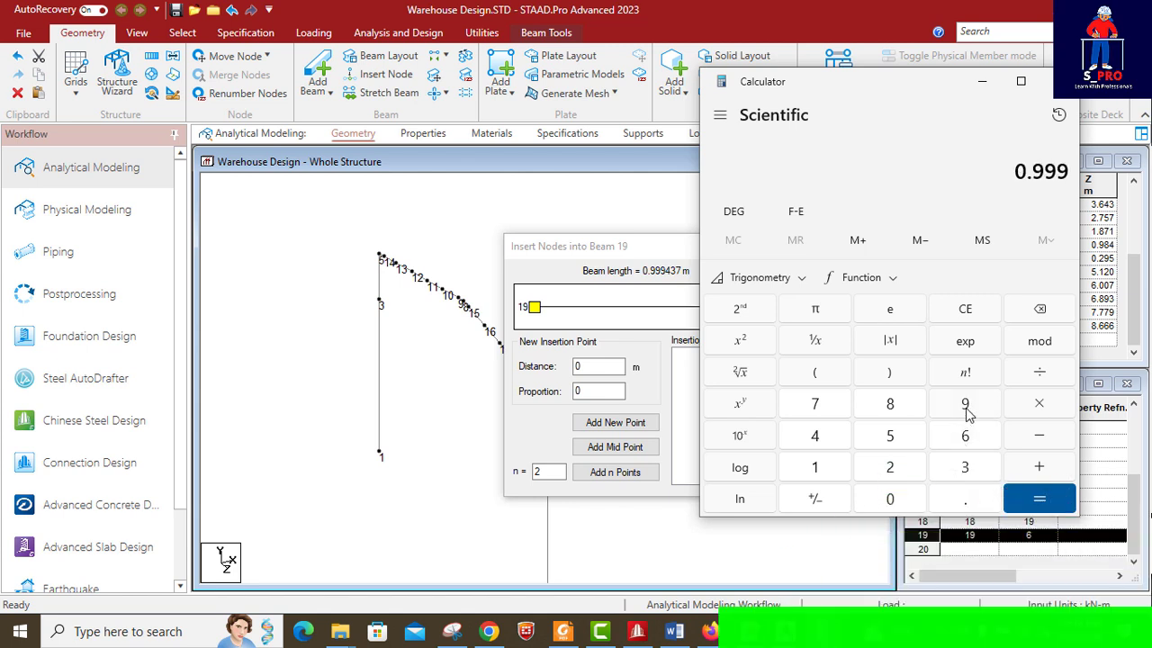
left_click(819, 437)
left_click(964, 468)
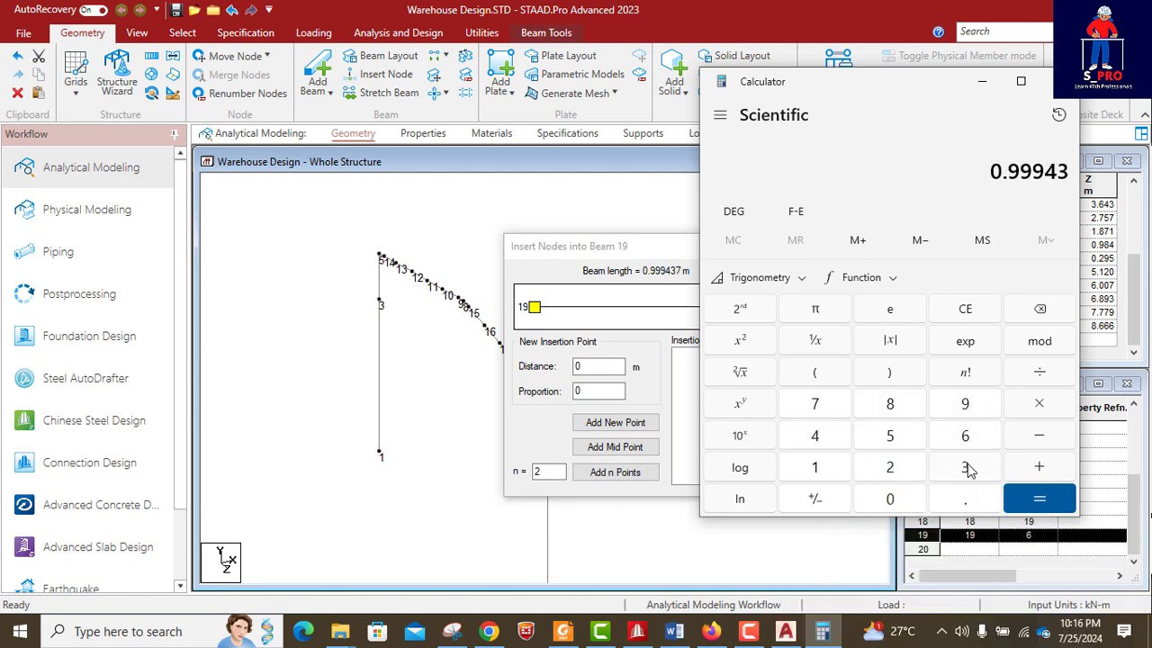
left_click(826, 409)
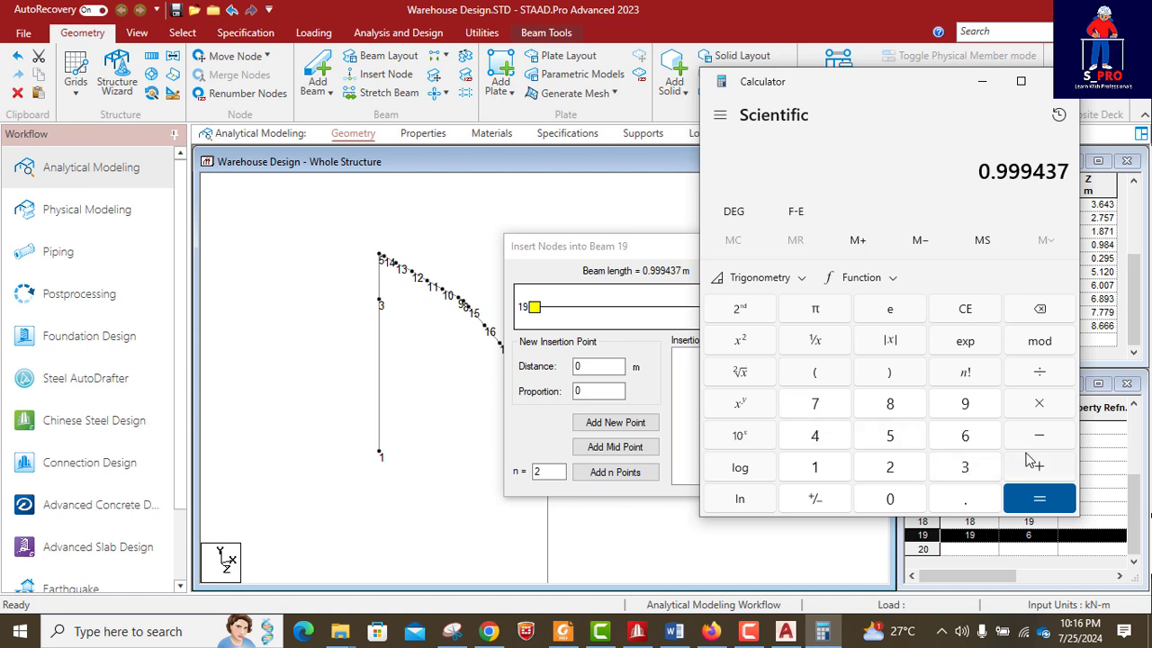
left_click(1042, 439)
left_click(890, 499)
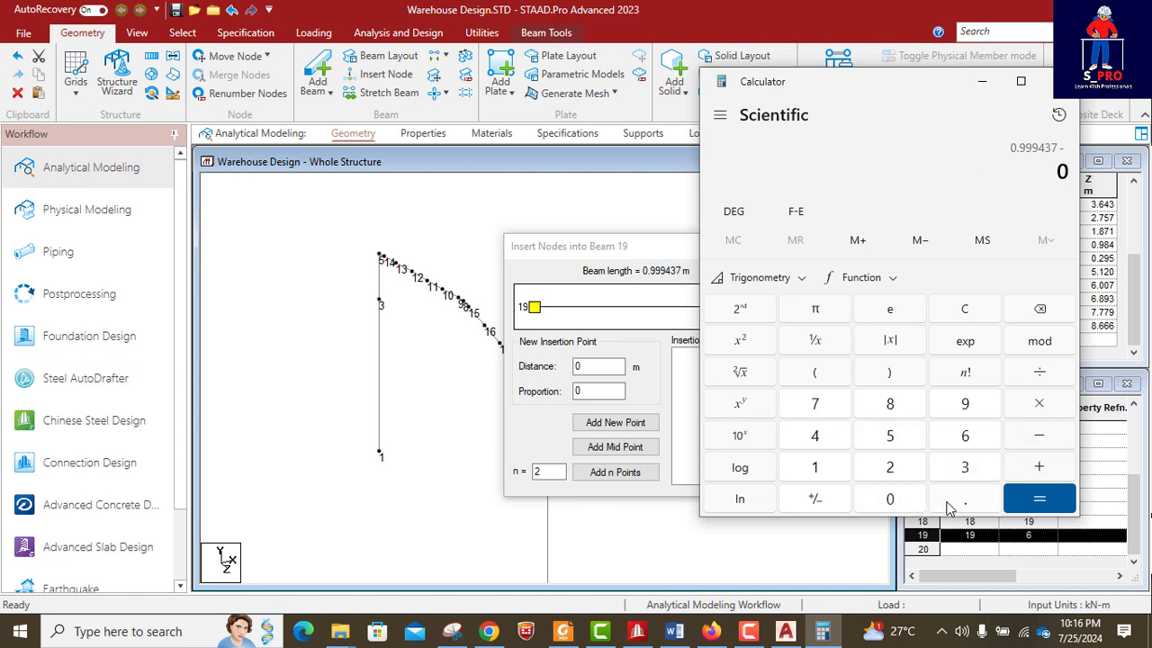
left_click(964, 499)
left_click(965, 467)
left_click(1056, 505)
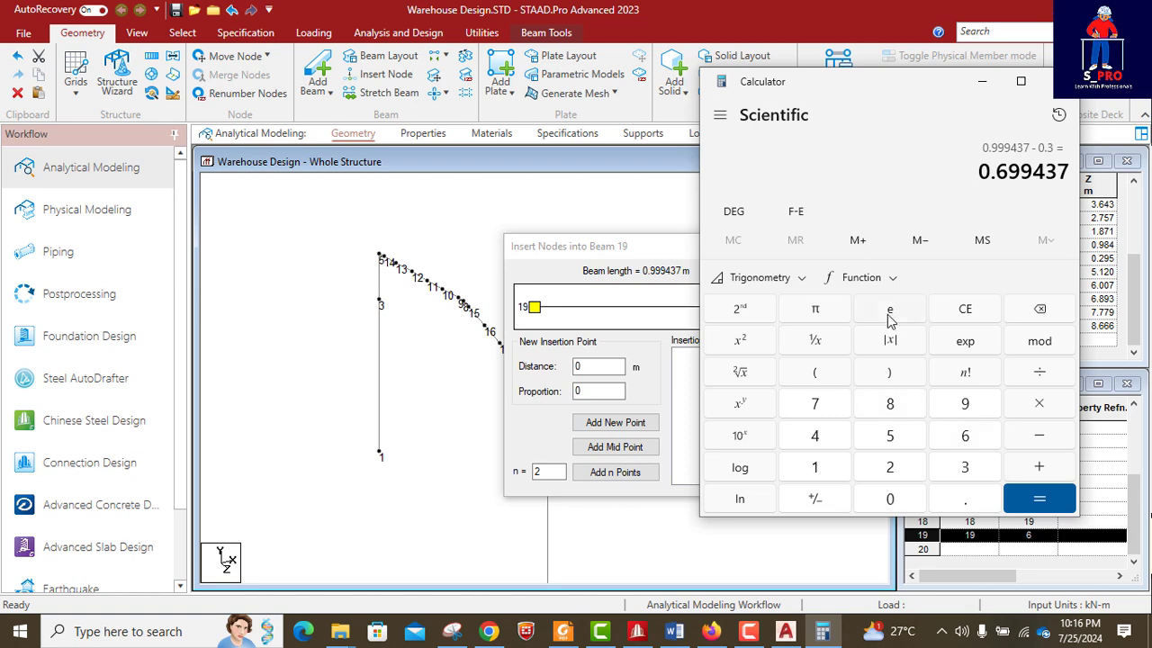
left_click(980, 85)
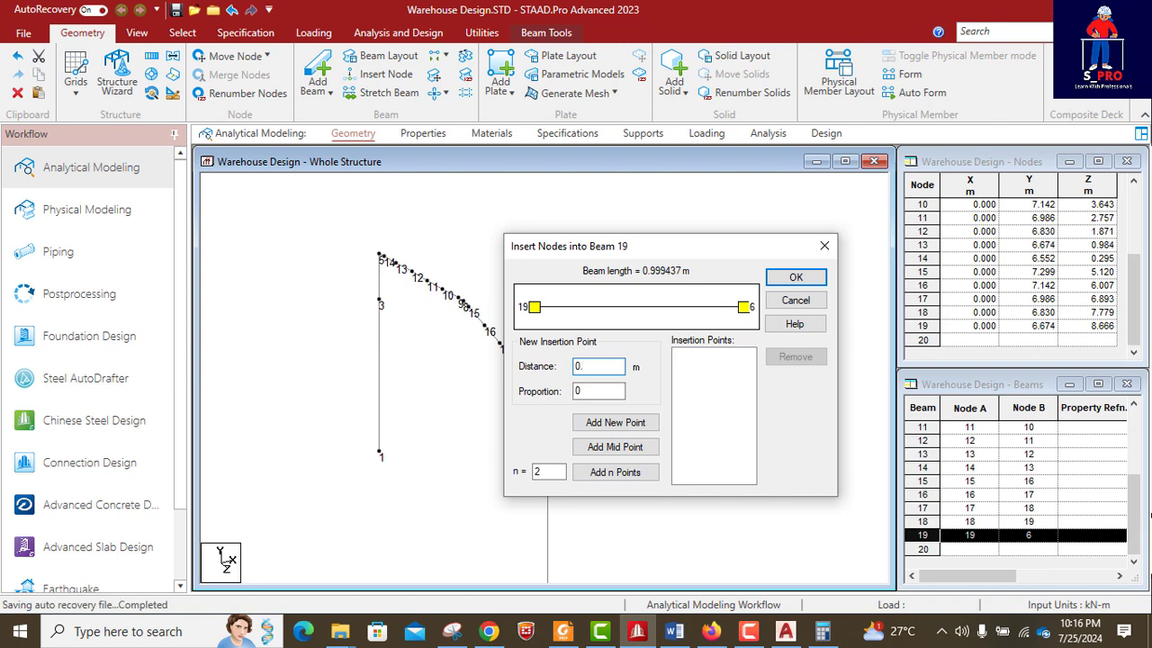
- Set the insertion distance to 0.699437 m from node 19 and insert the node on the beam to node 6
type("699437")
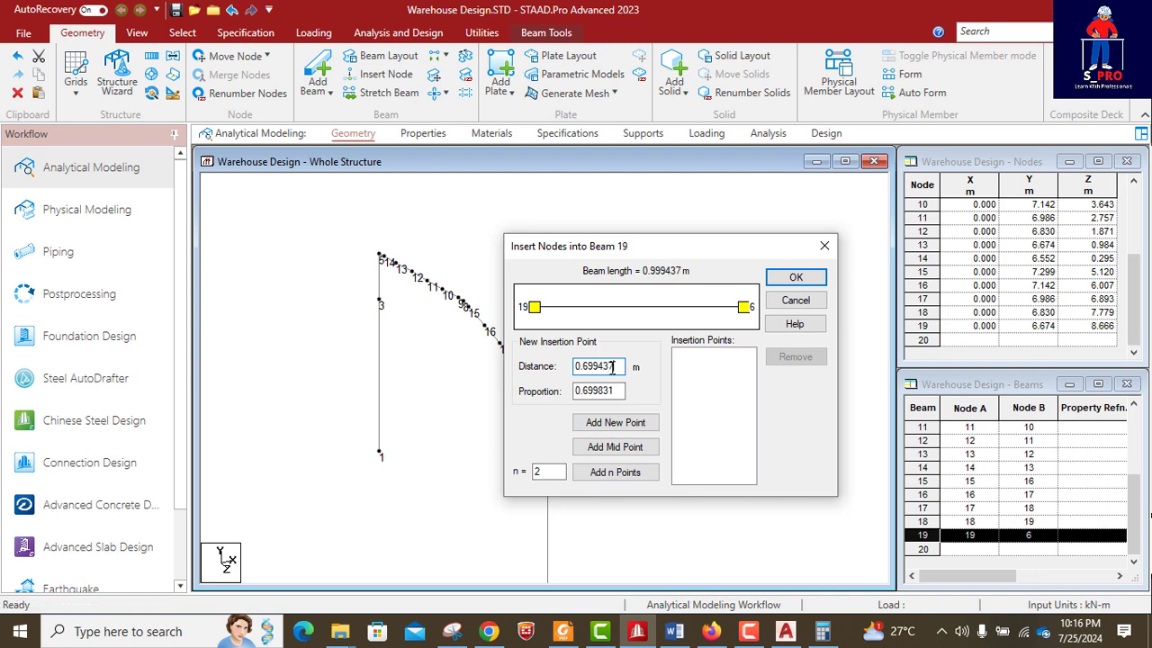
left_click(616, 422)
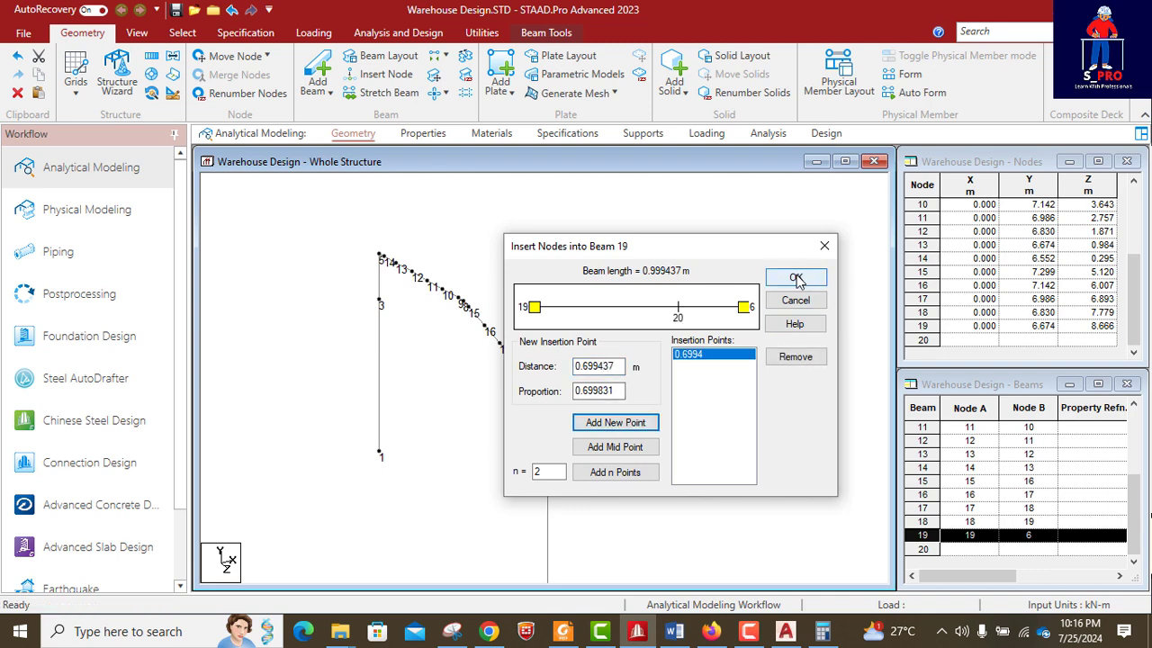
left_click(796, 278)
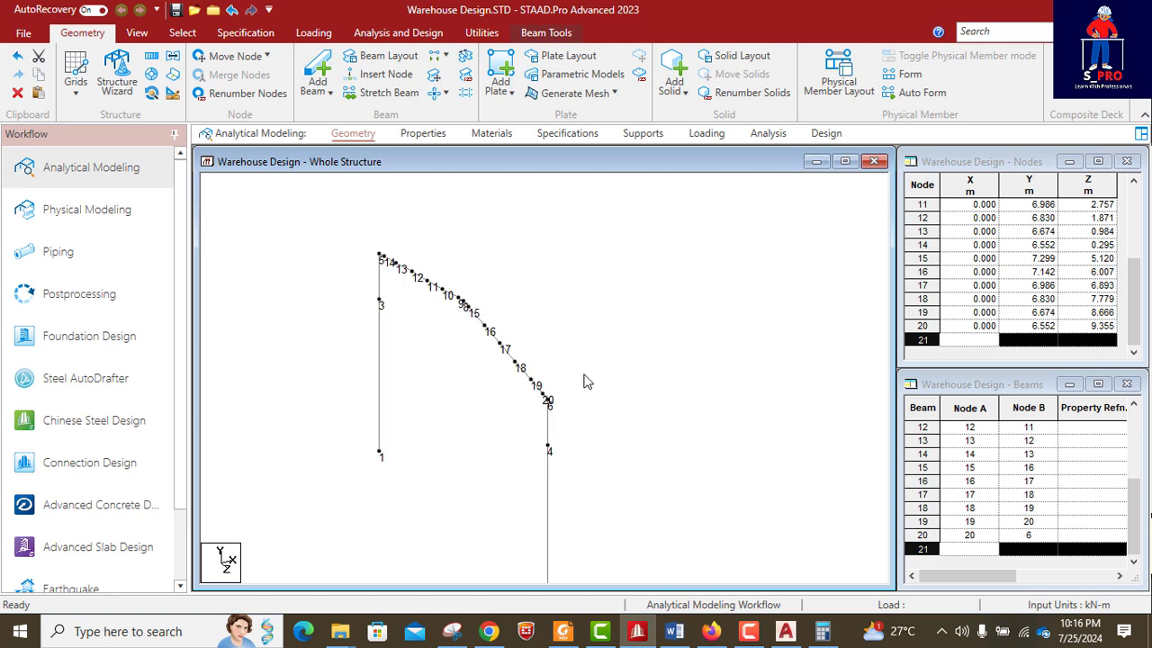
scroll(583, 382, "up", 5)
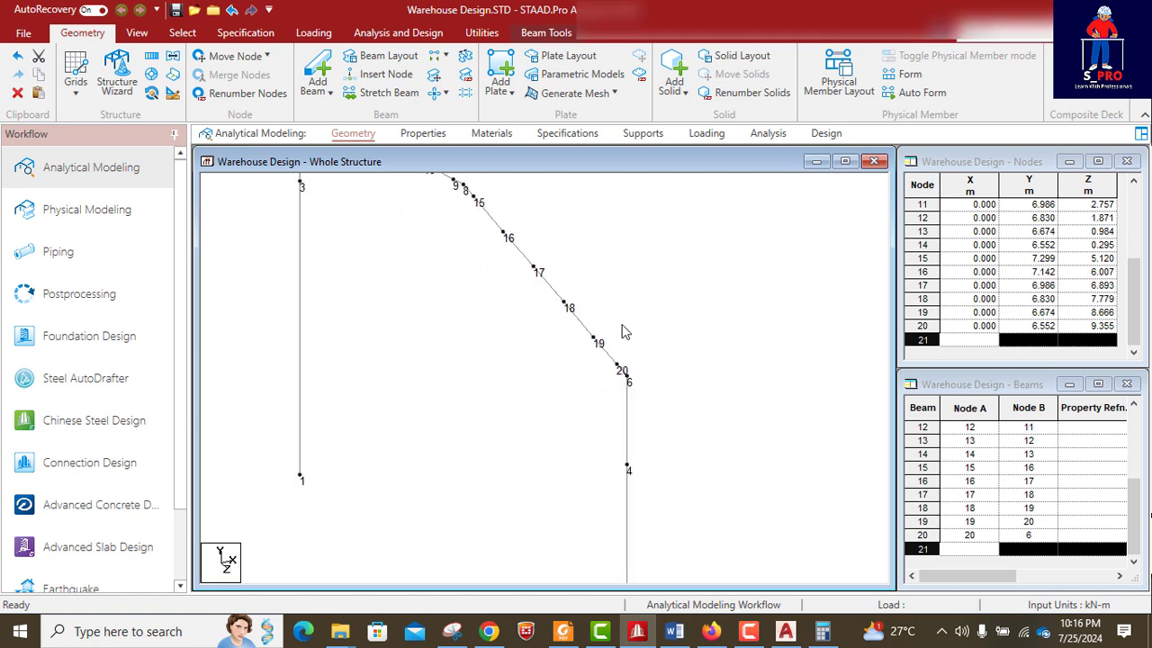
scroll(628, 327, "down", 4)
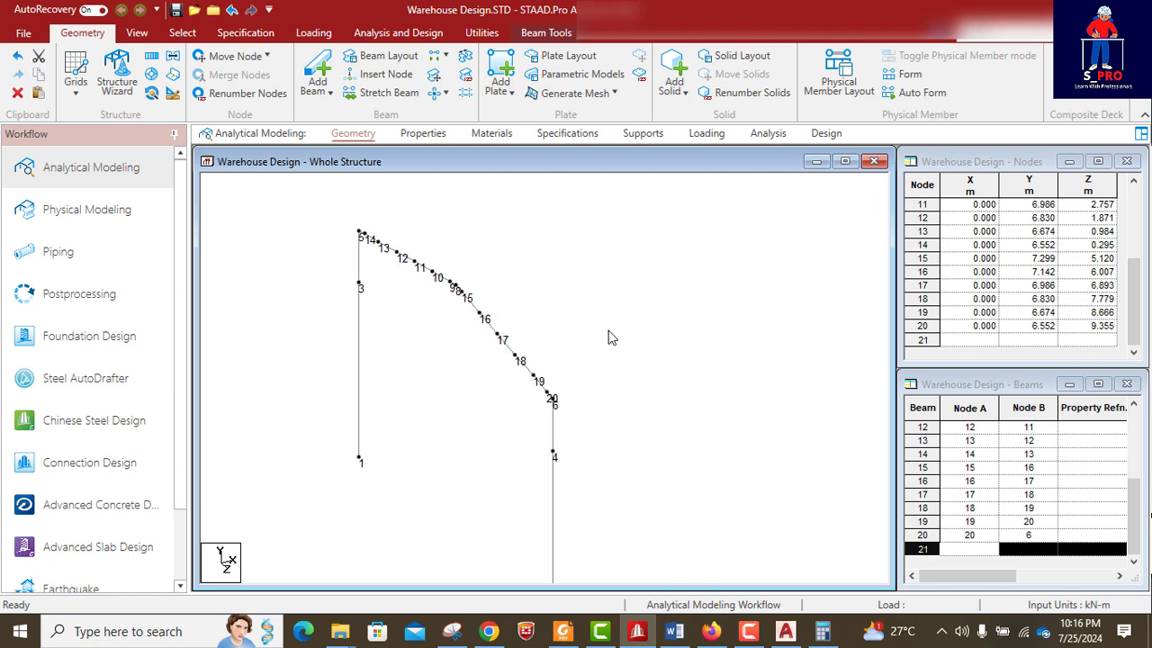
scroll(609, 338, "down", 3)
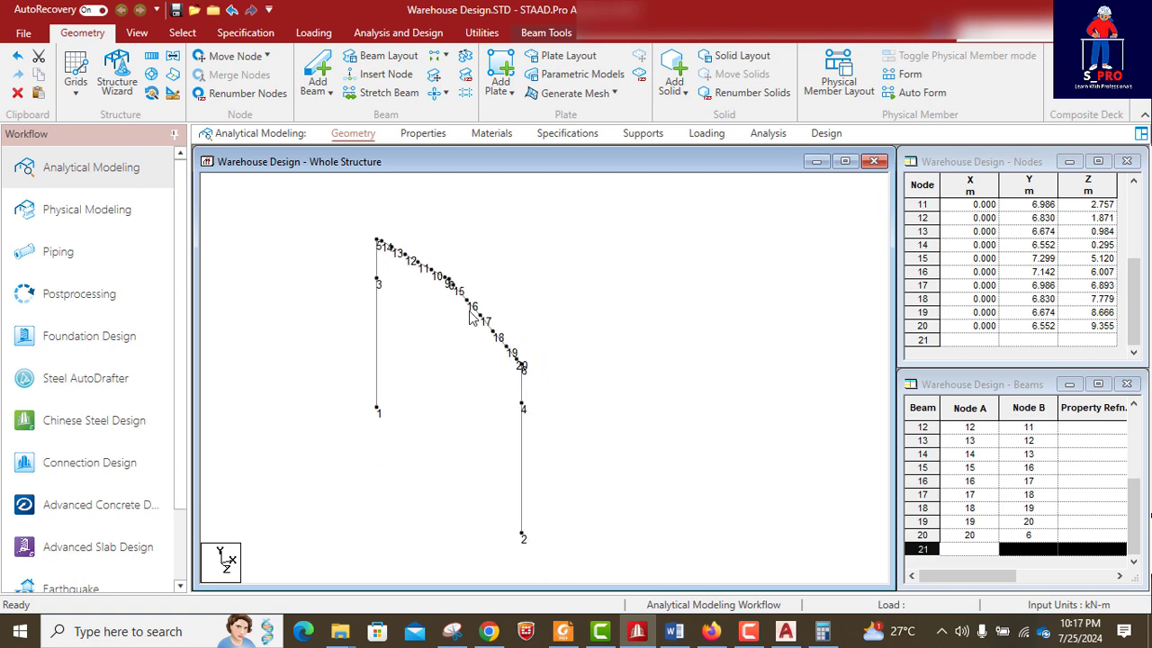
- Try a Translational Repeat of the whole frame along global X with 4 steps at 5 m spacing, without linking the steps
left_click_drag(333, 207, 583, 551)
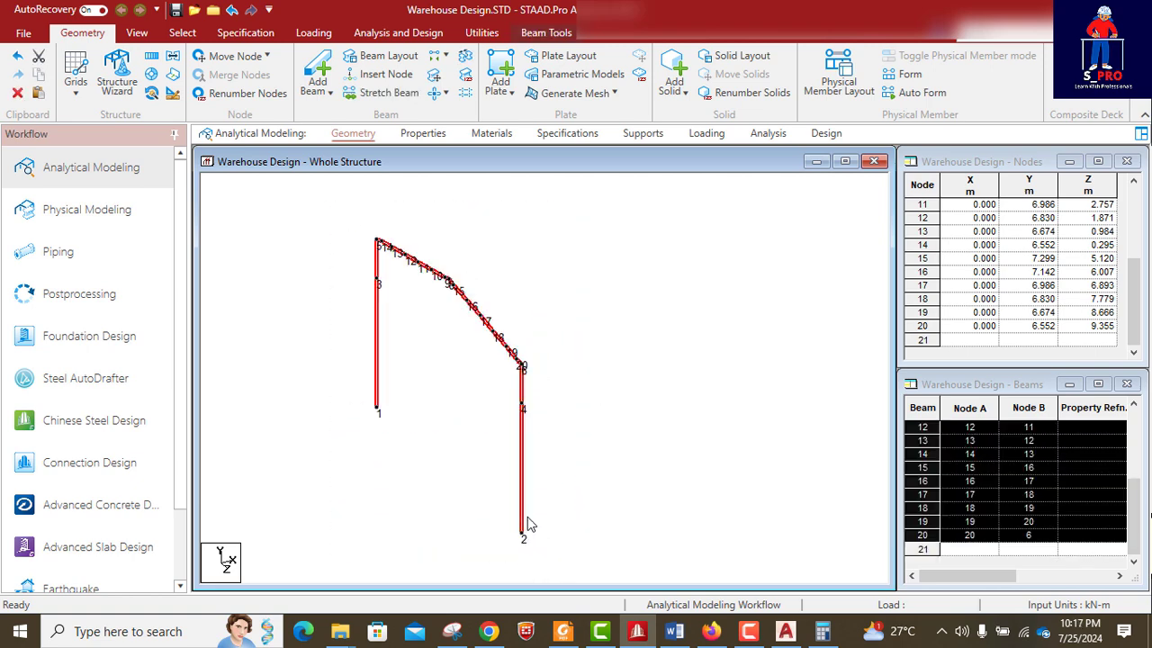
left_click(674, 631)
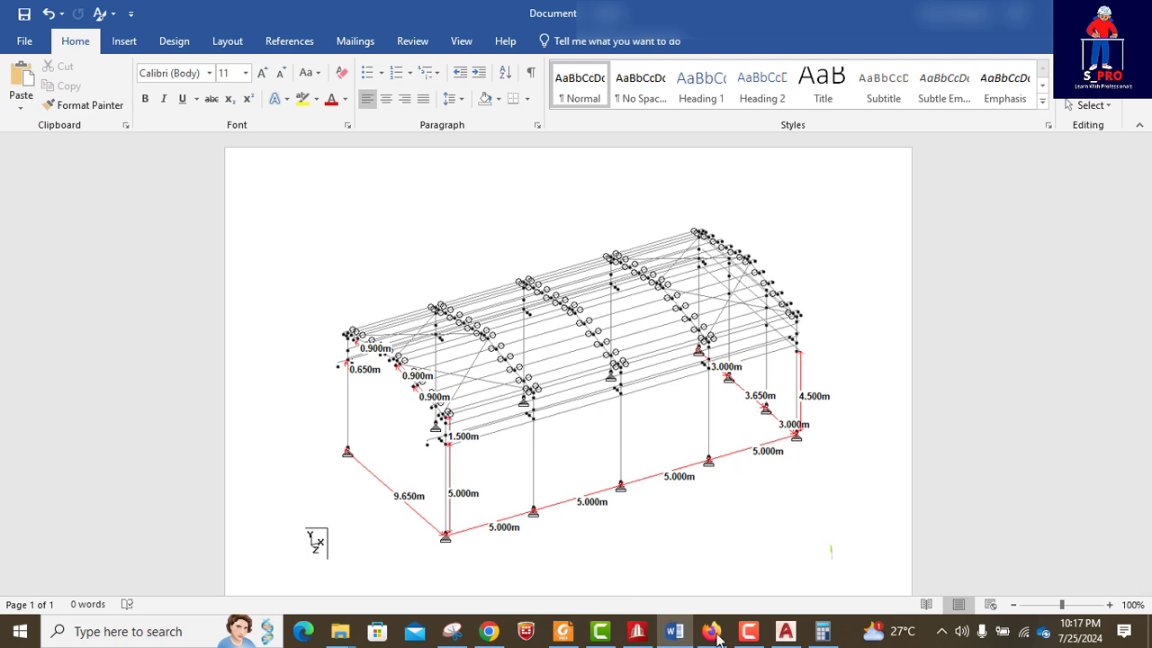
left_click(637, 631)
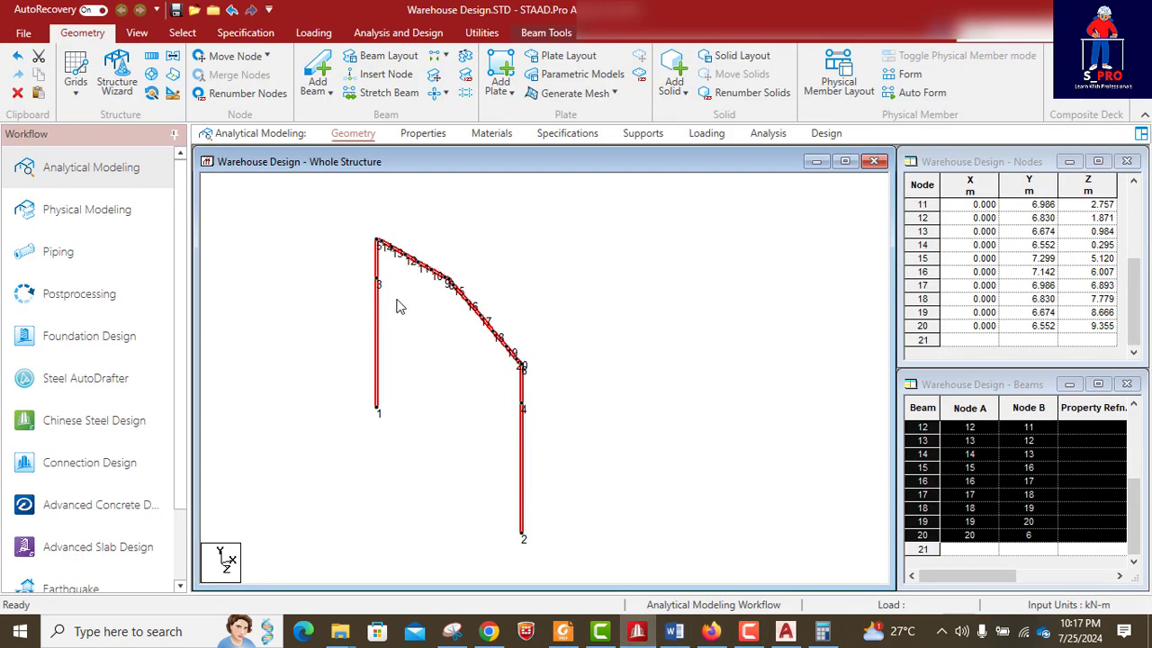
left_click(151, 56)
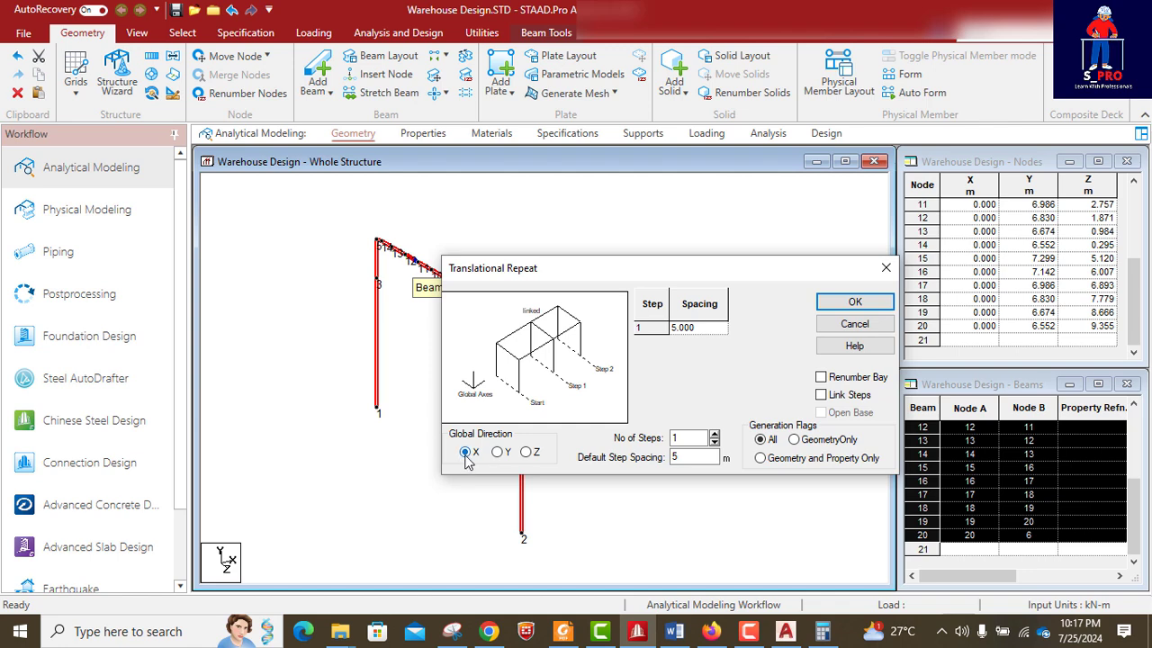
double_click(671, 438)
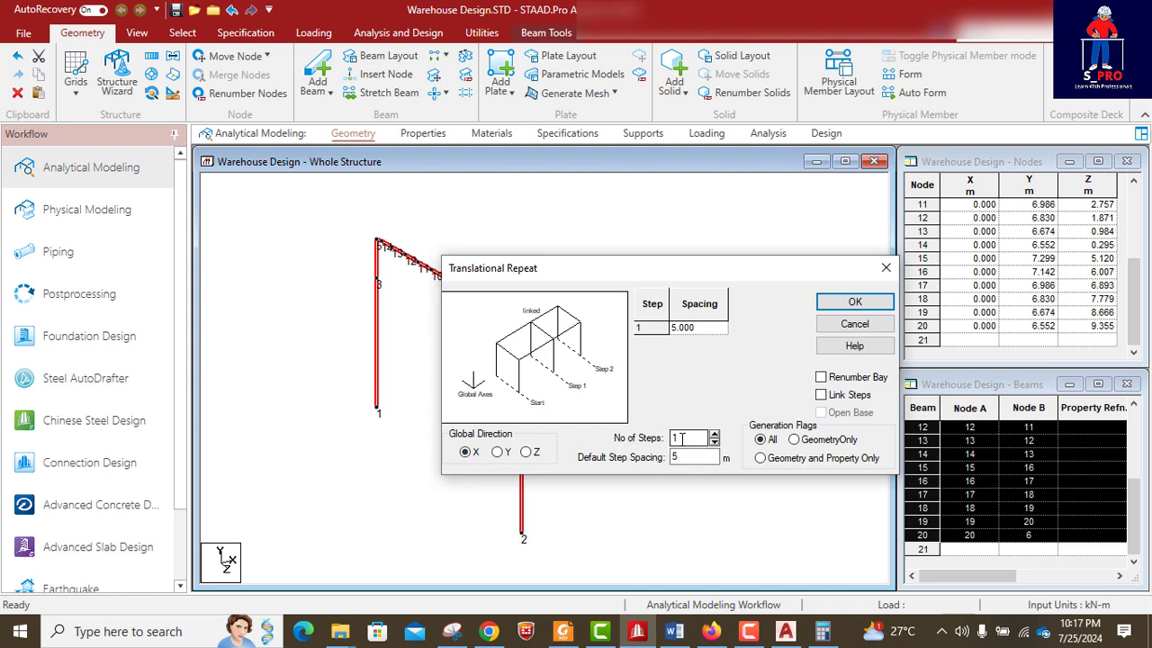
type("4")
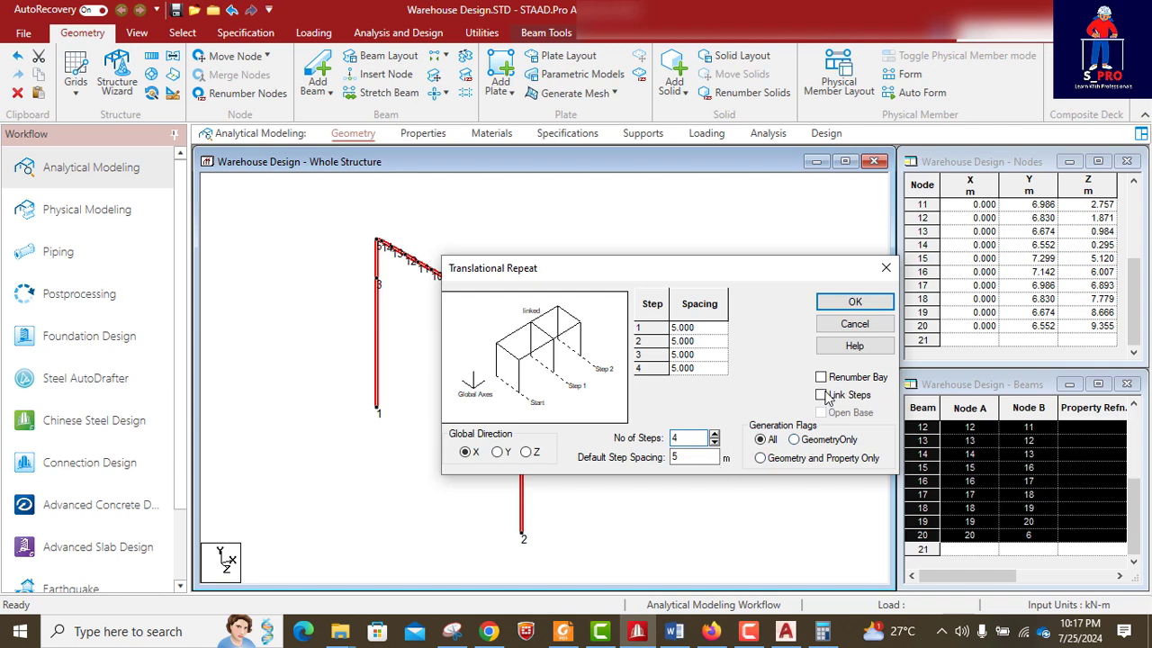
left_click(855, 303)
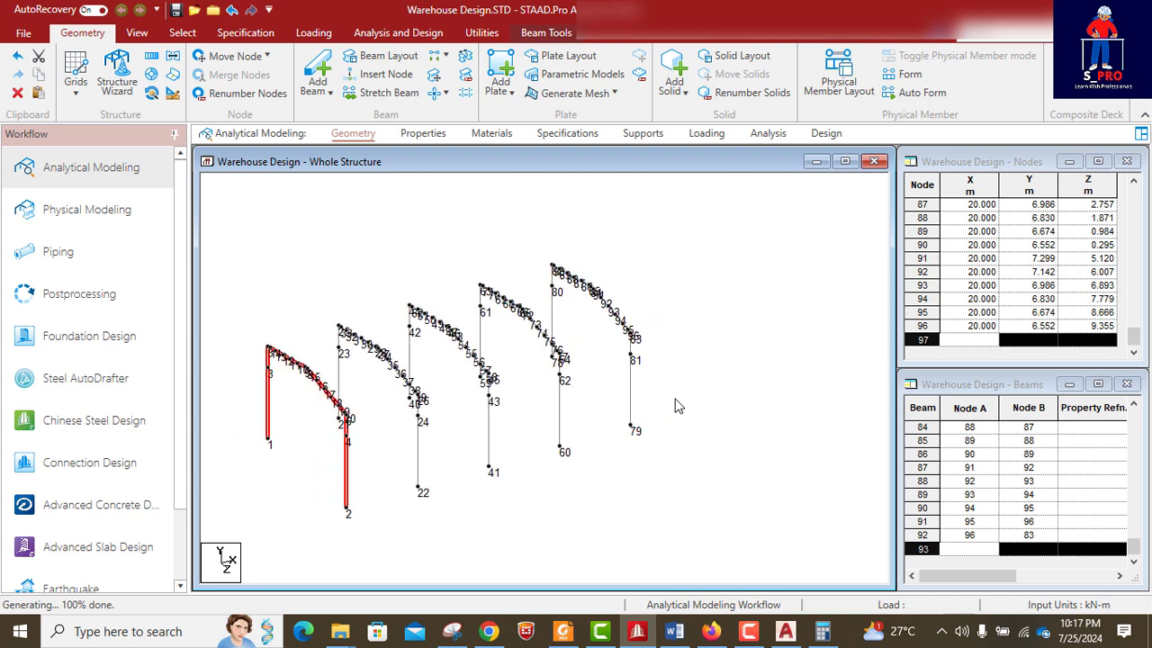
left_click(707, 381)
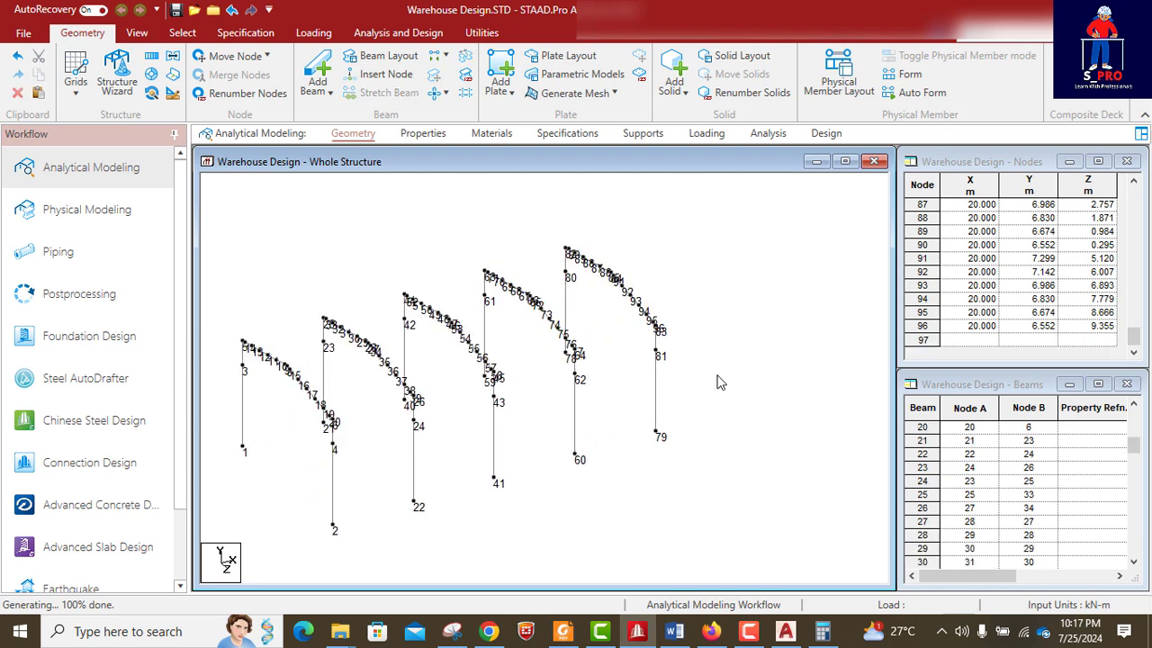
- Inspect the repeated frames along the building, and undo the unlinked translational repeat
scroll(701, 364, "up", 1)
middle_click_drag(714, 371, 783, 385)
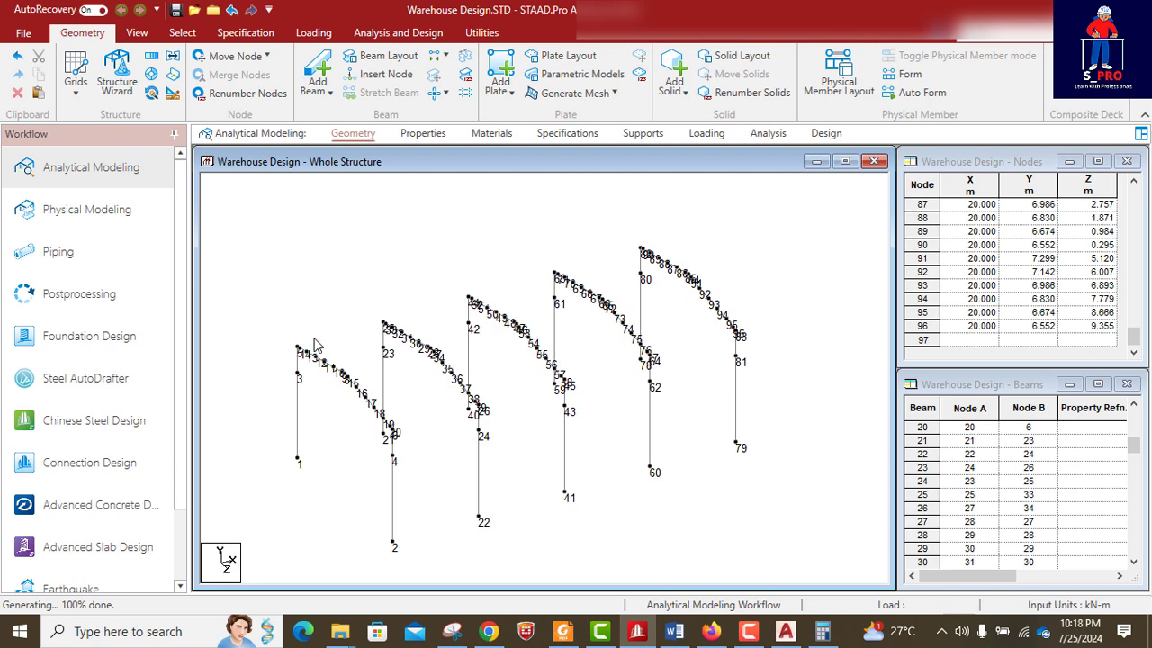
scroll(316, 340, "up", 3)
middle_click_drag(346, 341, 450, 344)
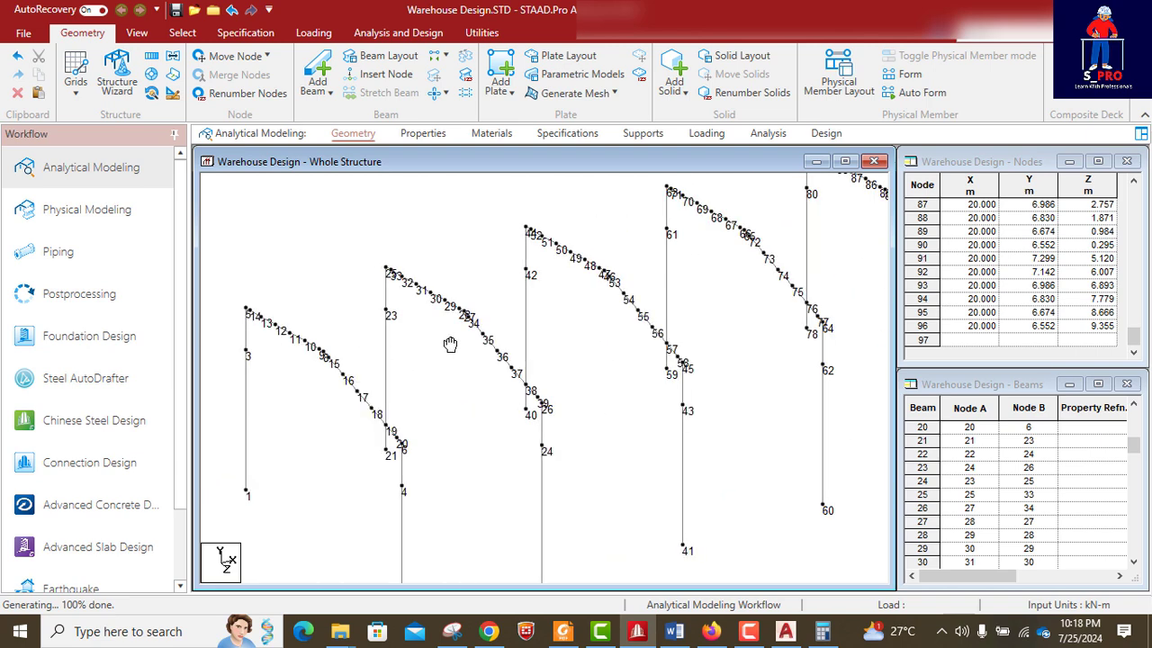
scroll(443, 344, "down", 5)
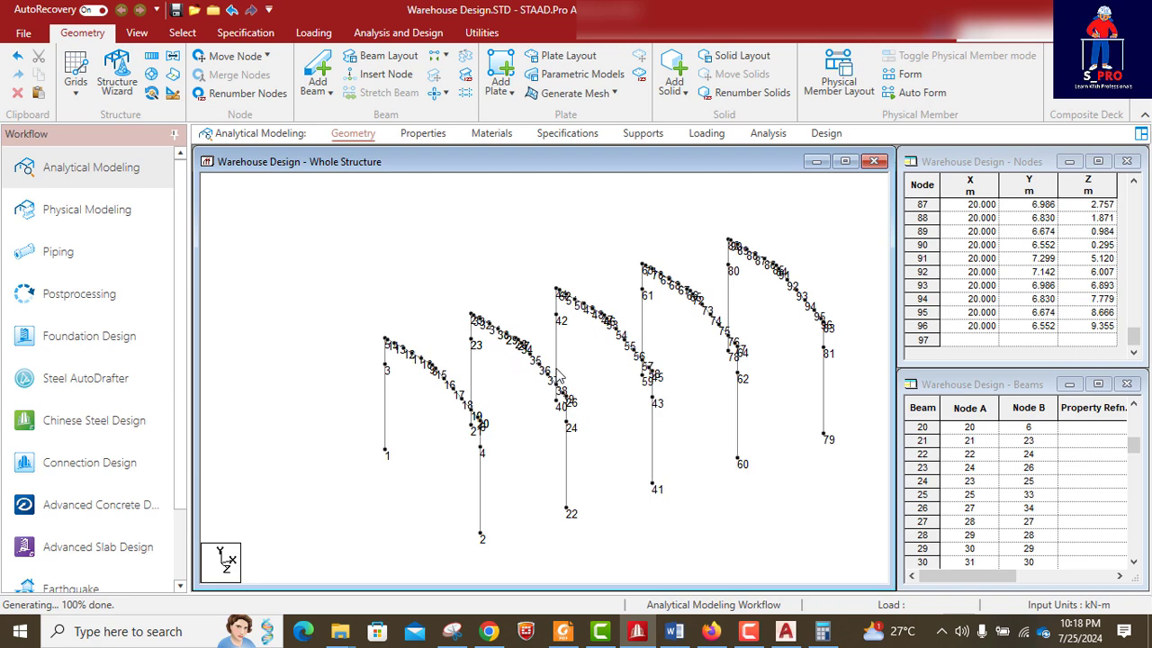
key("ctrl+z")
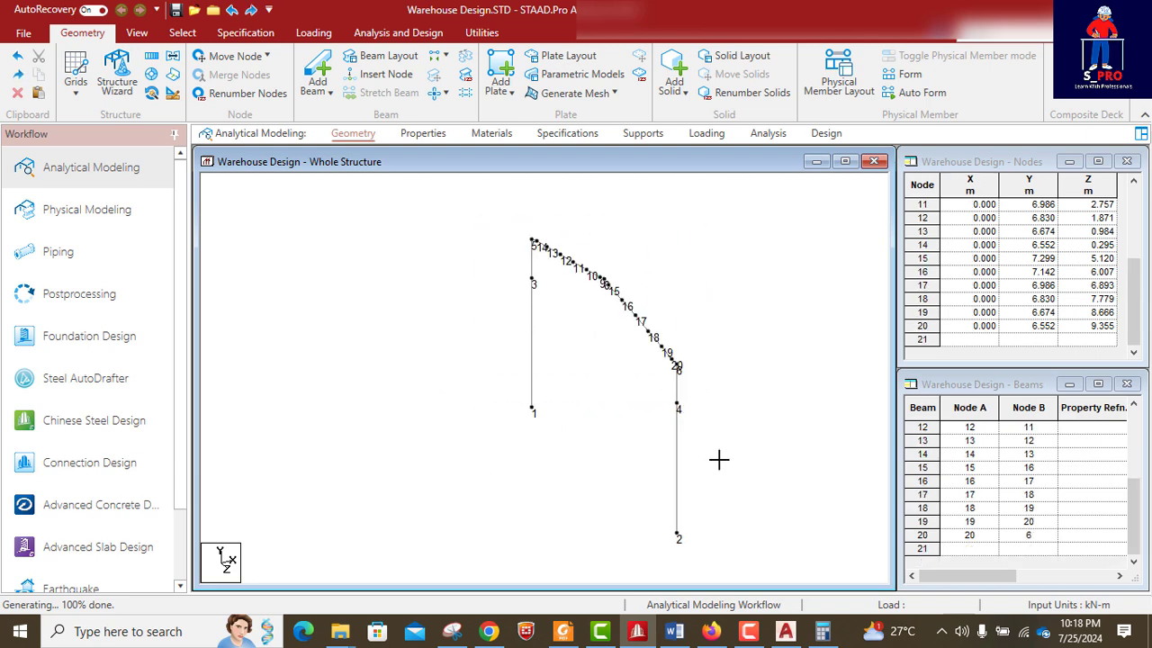
- Repeat the whole frame along global X with 4 steps at 5 m spacing and Link Steps enabled
left_click_drag(718, 460, 691, 554)
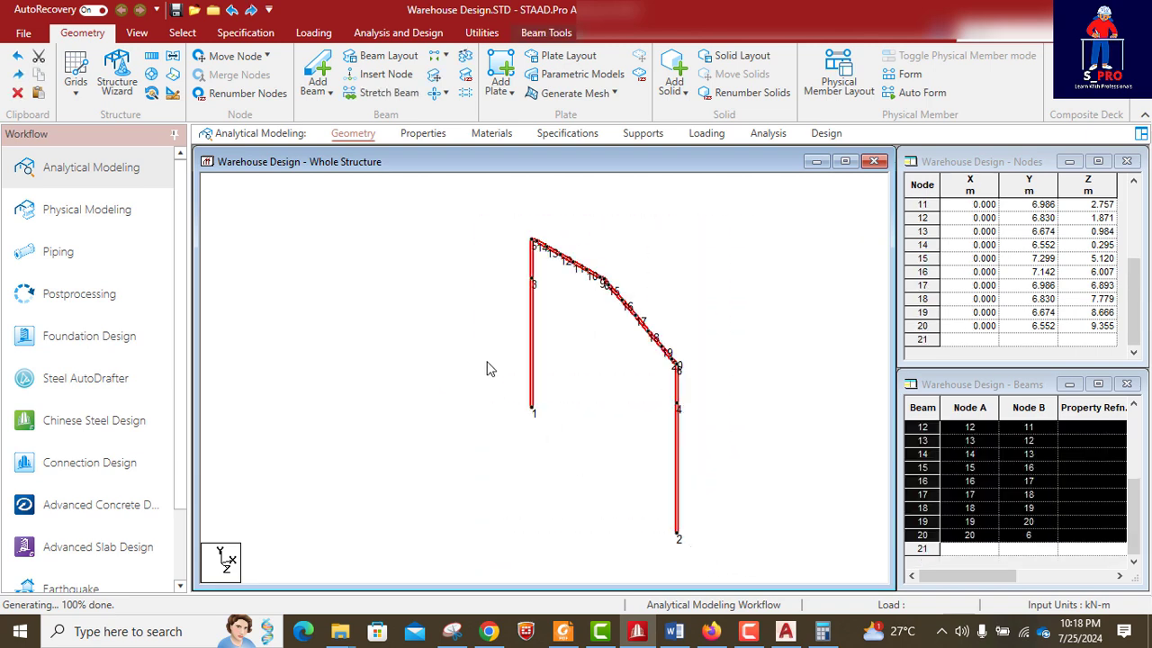
left_click(151, 56)
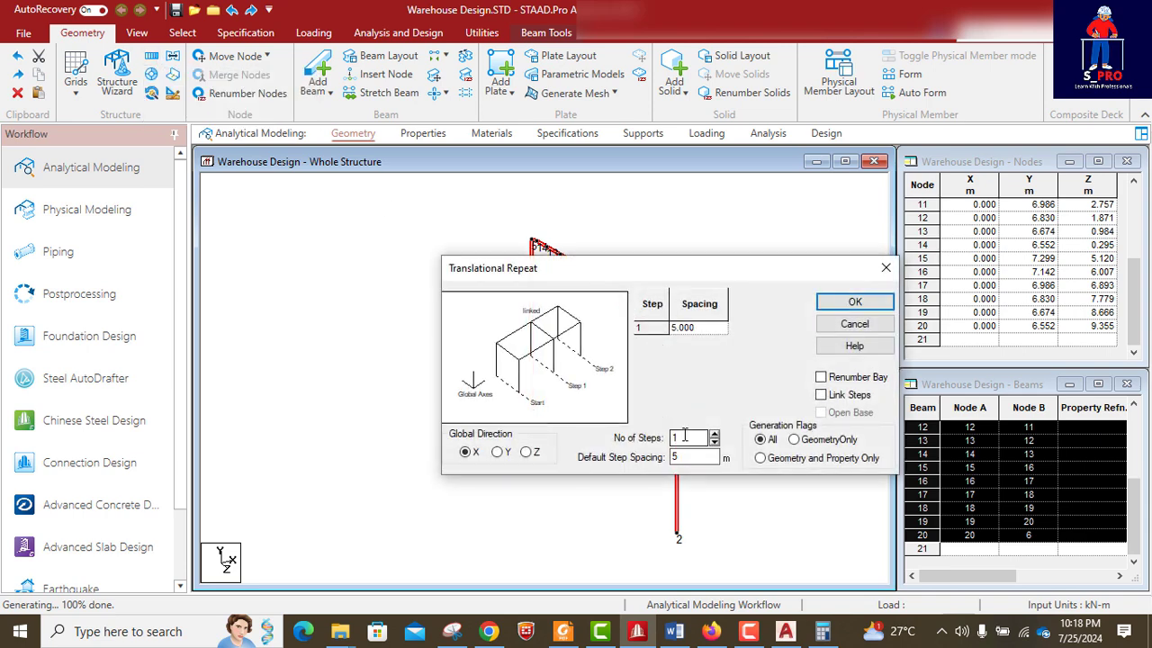
left_click_drag(685, 438, 661, 441)
type("4")
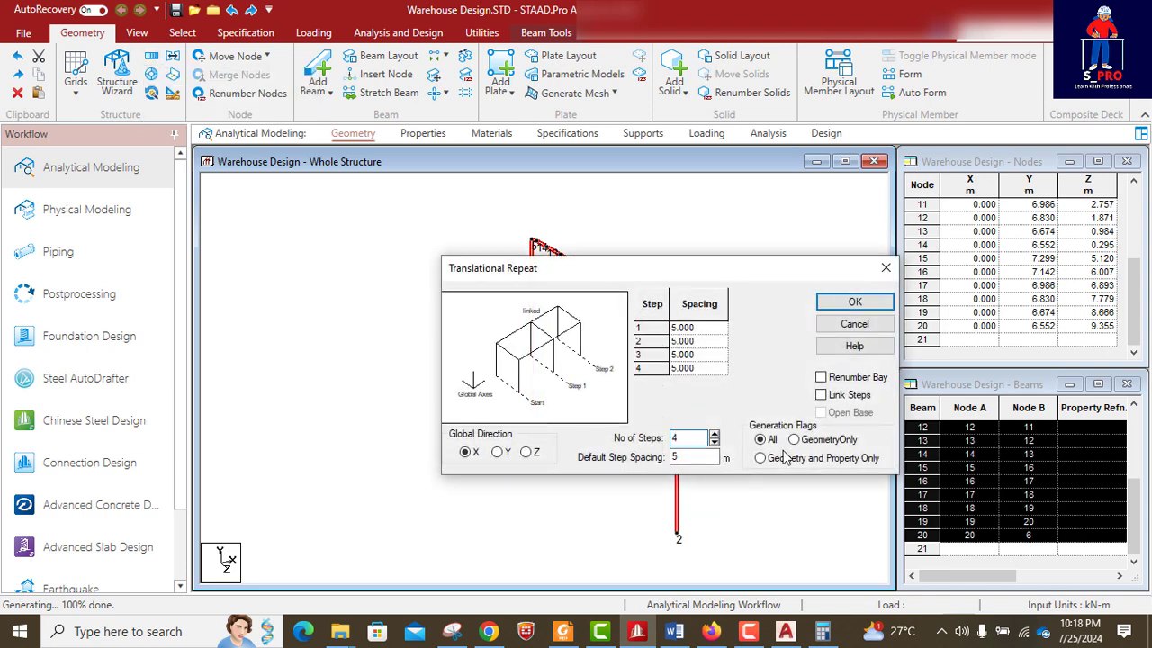
left_click(821, 395)
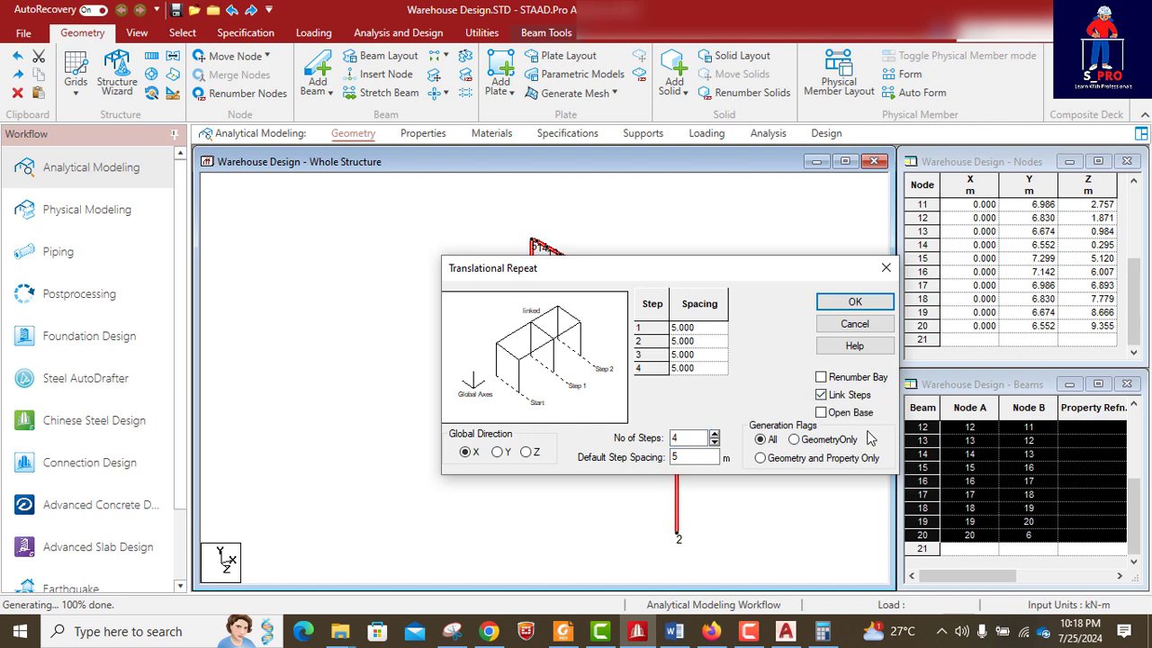
left_click(849, 303)
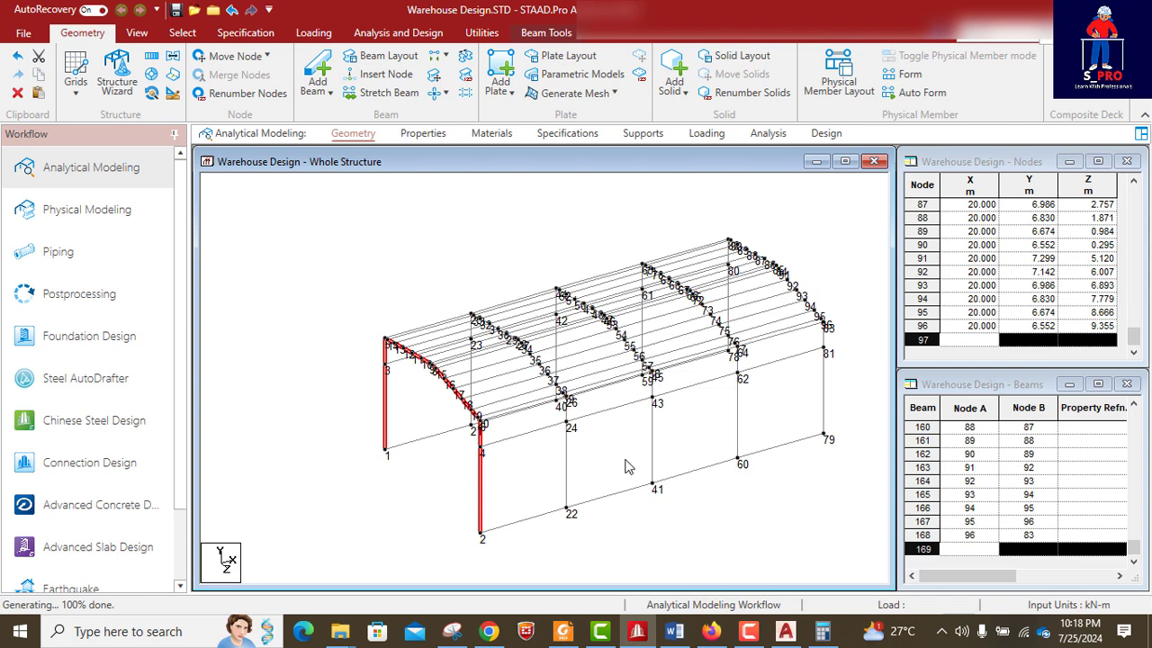
- Delete the base-level link beams running from node 2 to node 79 and the one between nodes 1 and 21
left_click(522, 527)
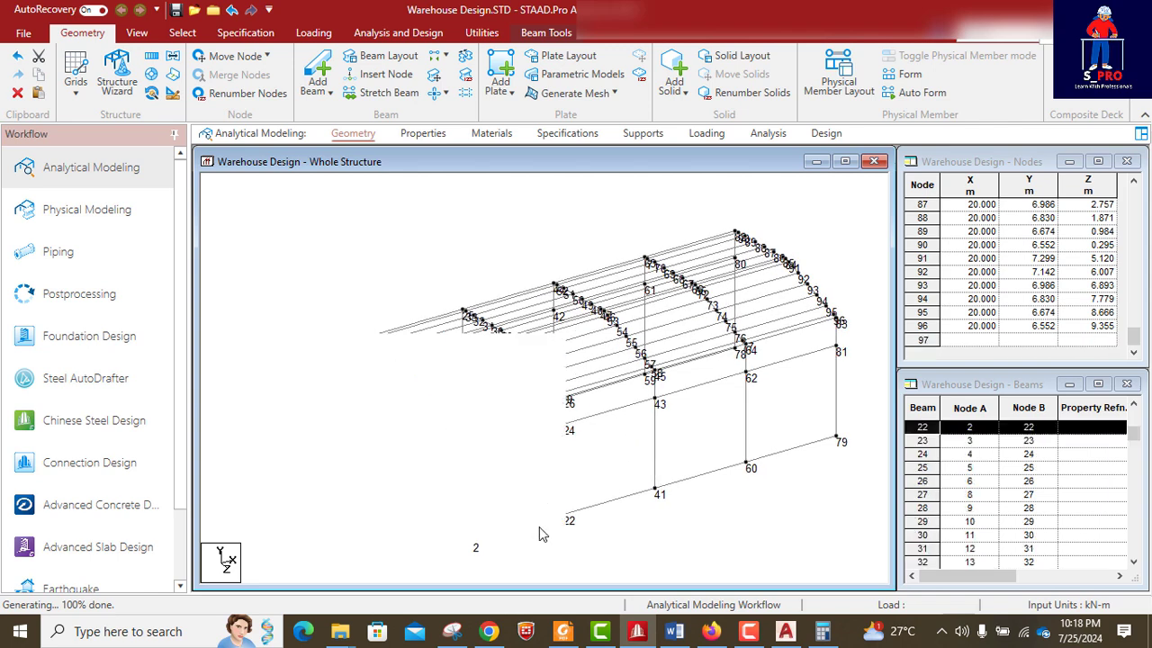
left_click(635, 496, "ctrl")
left_click(676, 483, "ctrl")
left_click(777, 453, "ctrl")
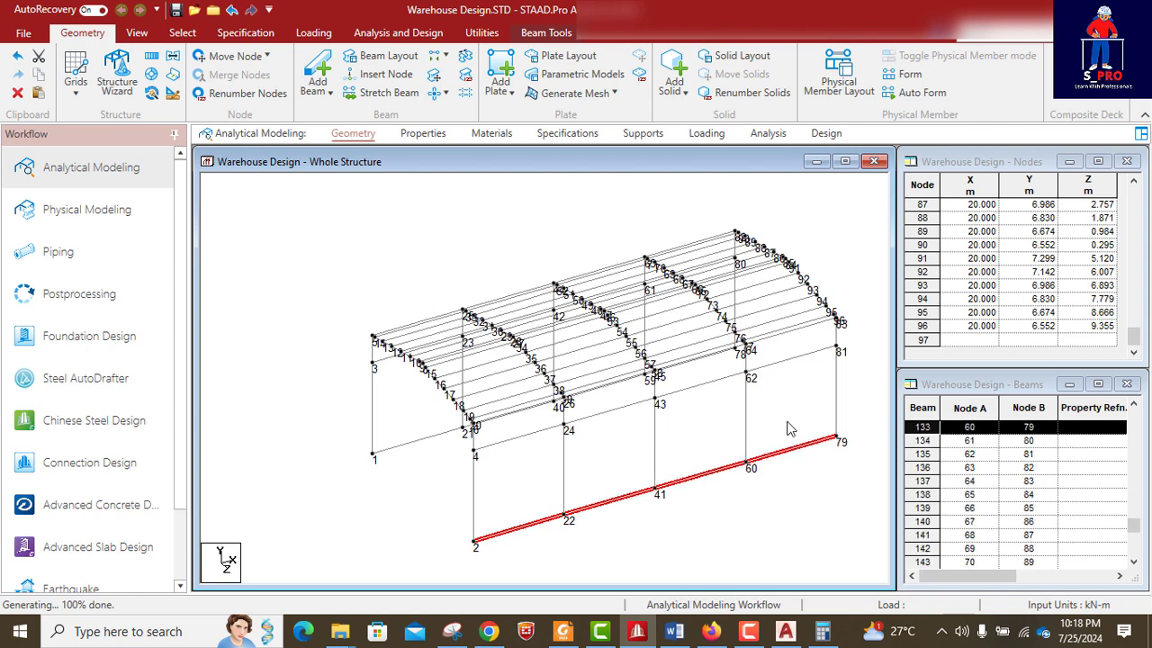
left_click(785, 362, "ctrl")
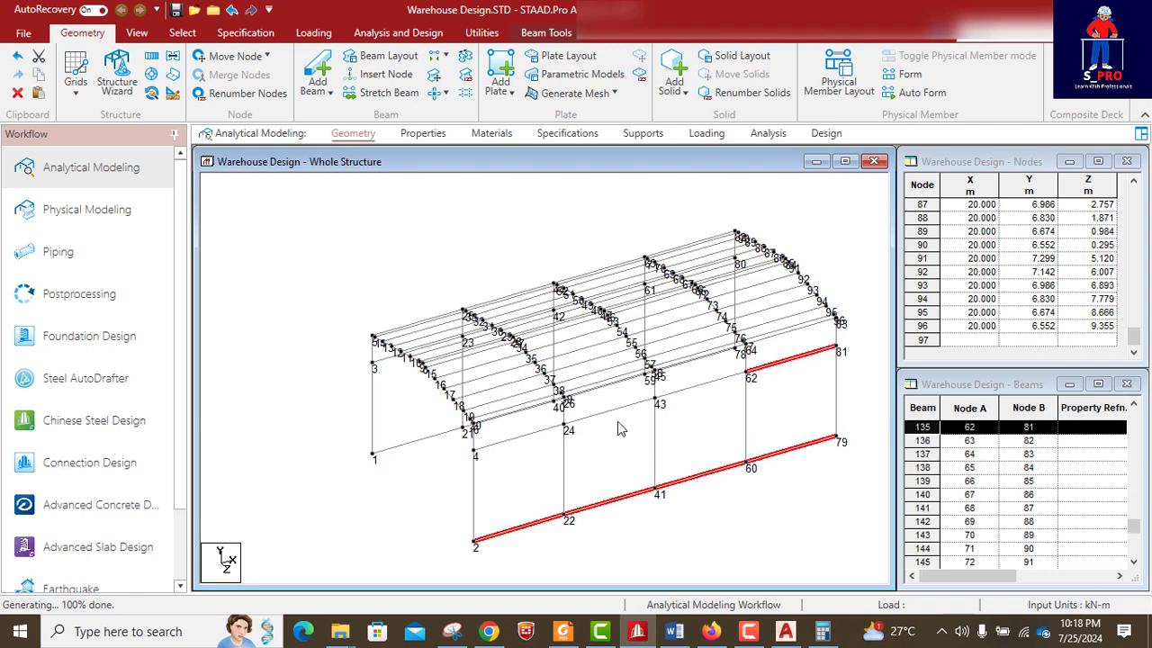
left_click(789, 364, "ctrl")
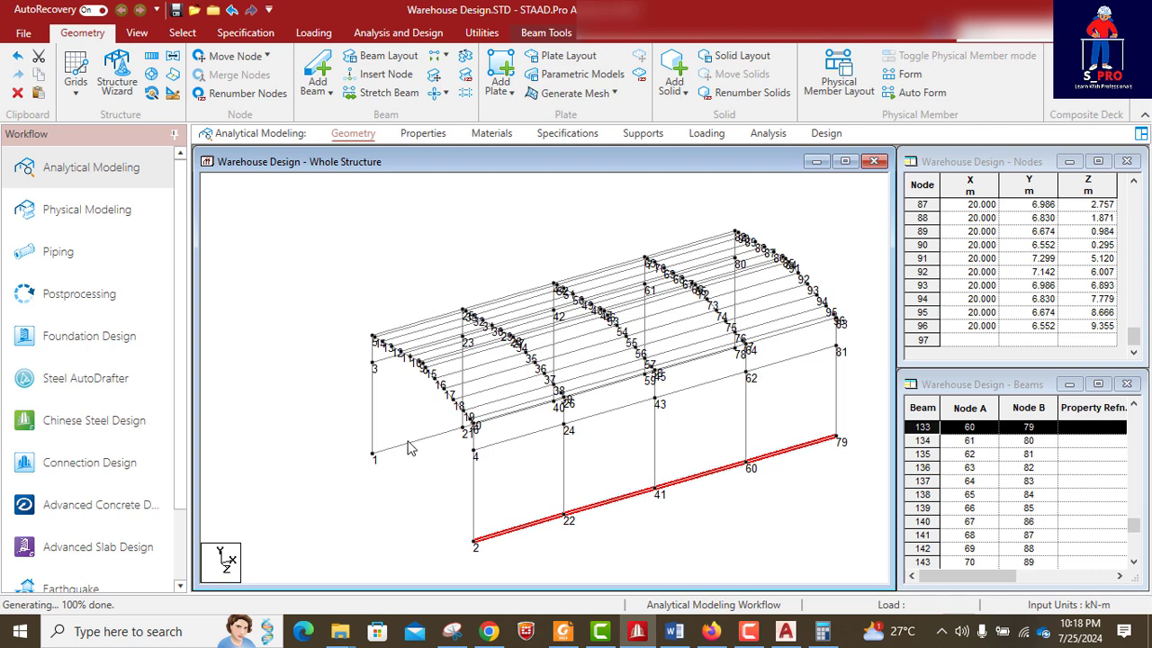
left_click(439, 455, "ctrl")
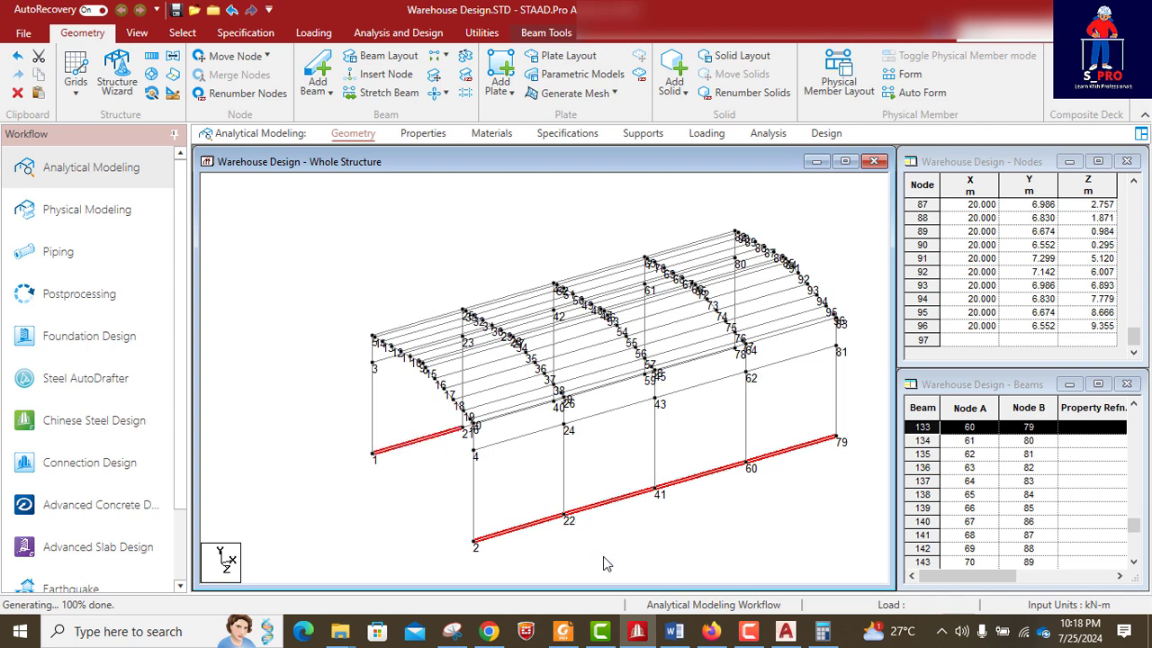
key("Delete")
left_click(624, 351)
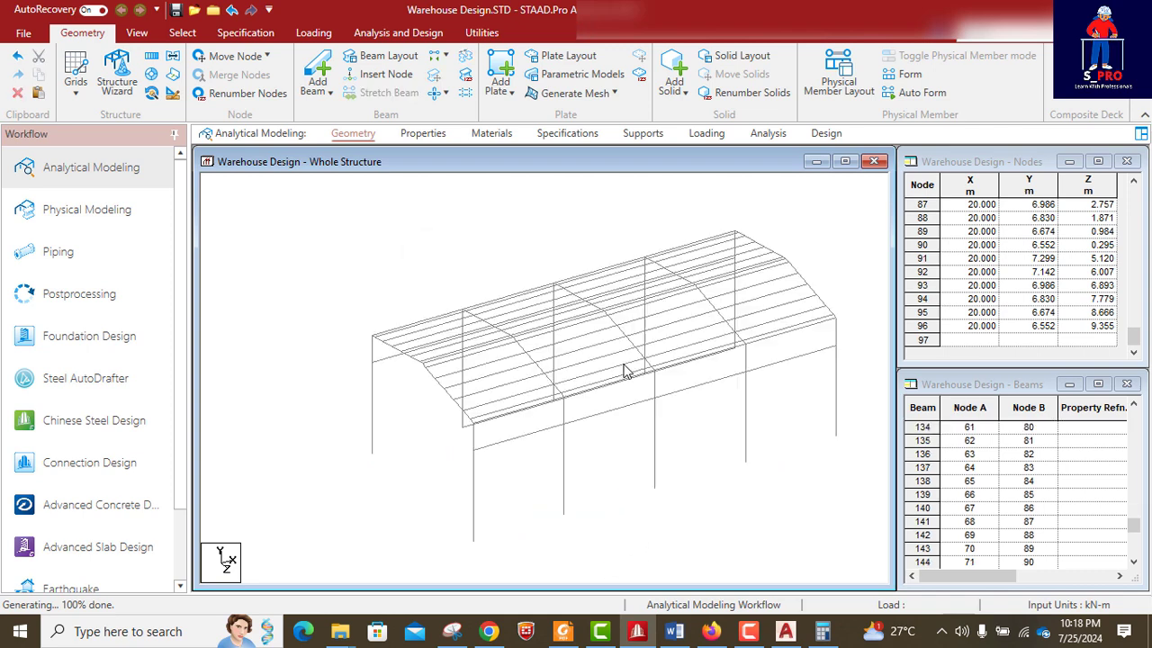
- Delete the three remaining base-level link beams between nodes 21, 40, 59 and 78
scroll(394, 470, "up", 4)
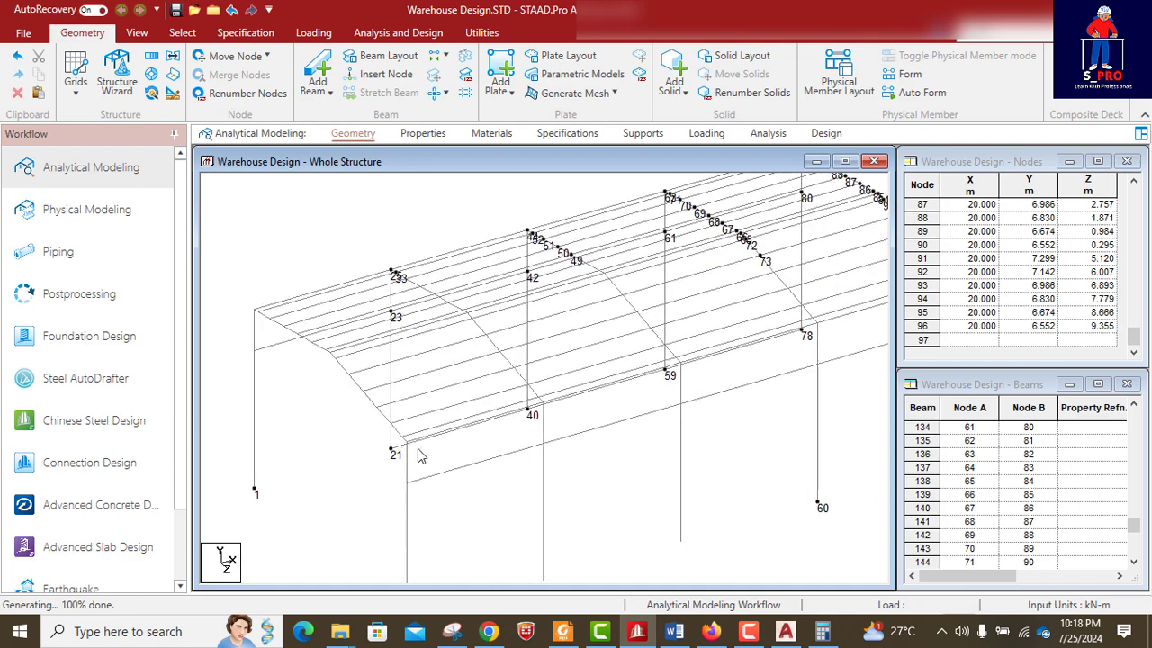
left_click(355, 460)
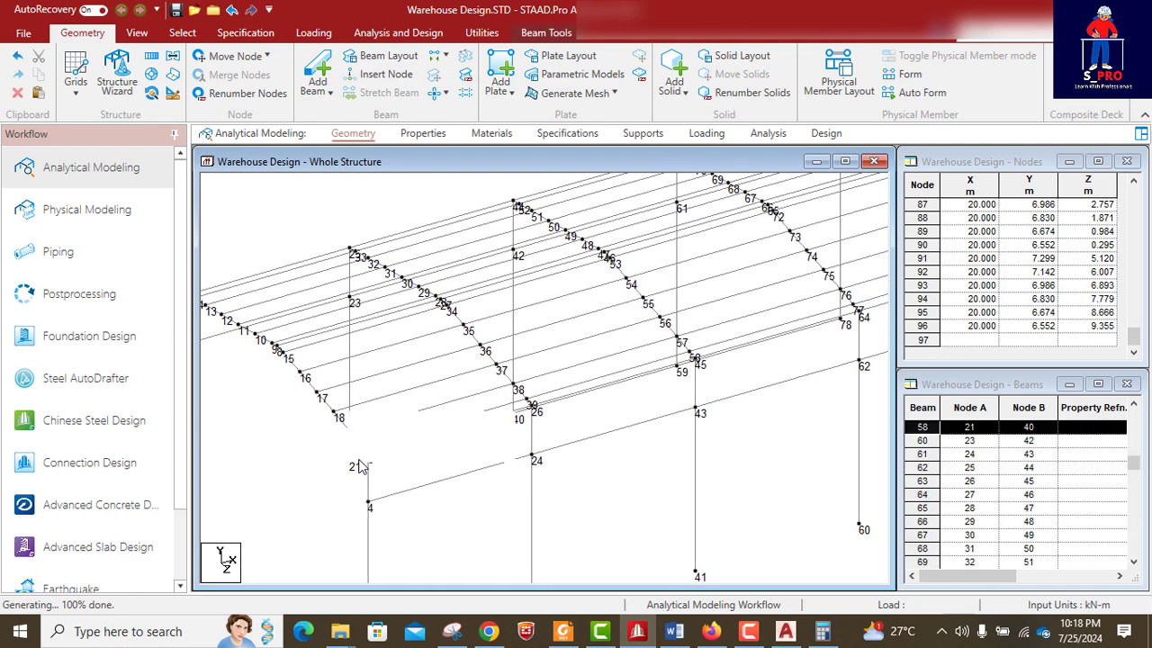
scroll(551, 432, "up", 4)
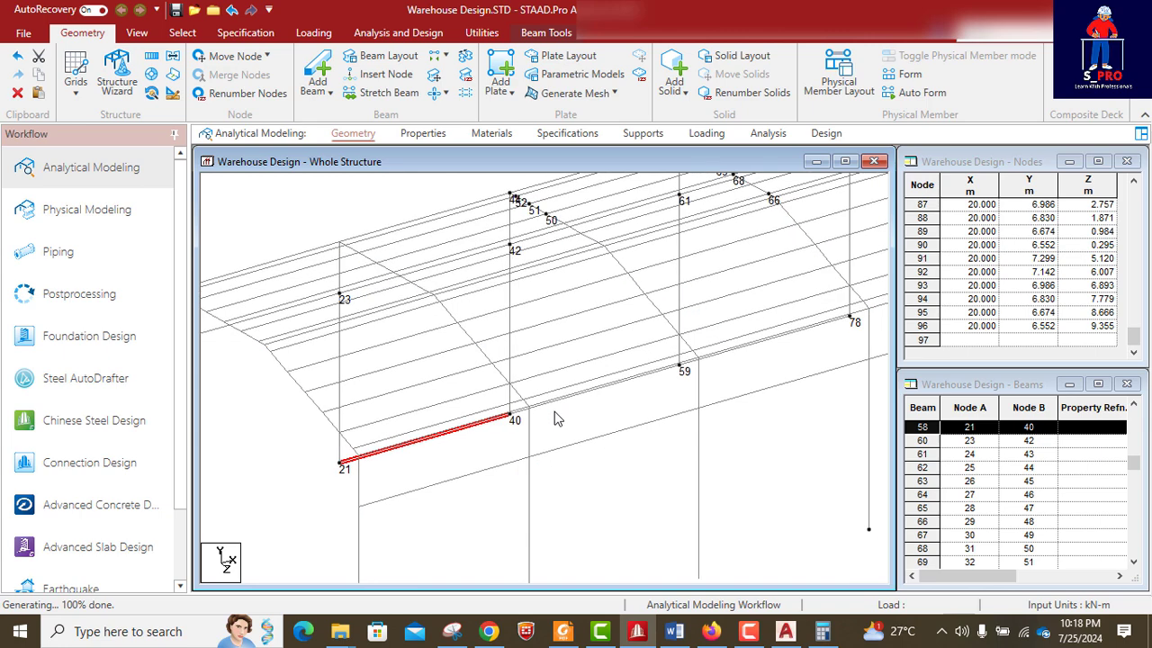
scroll(539, 419, "up", 1)
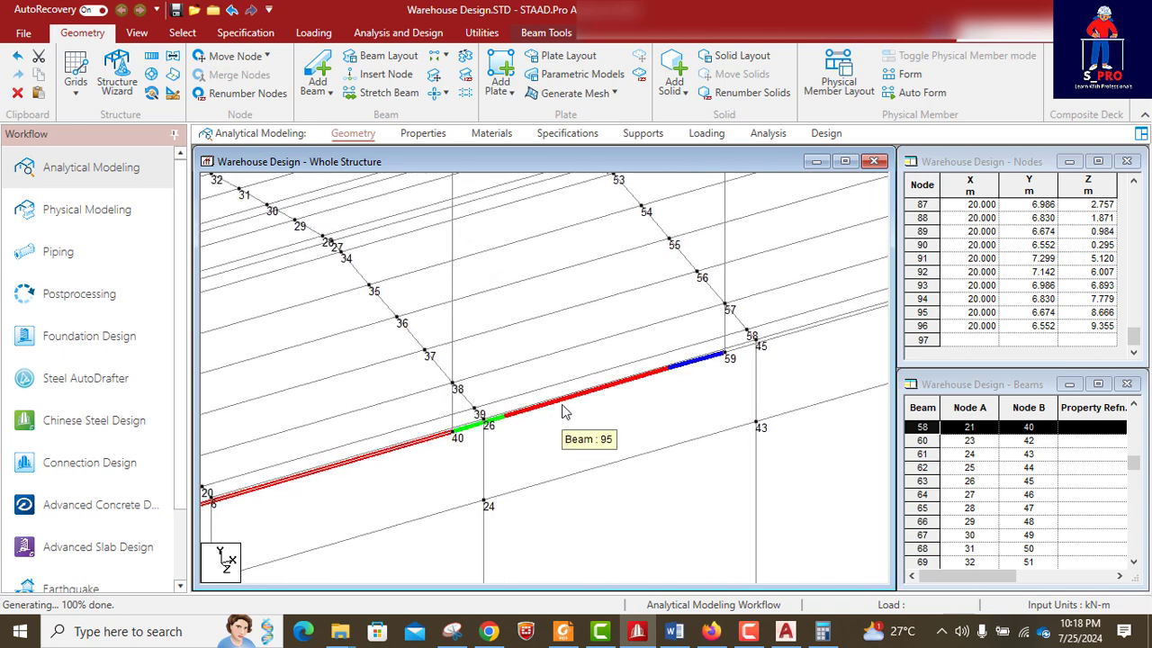
left_click(477, 426, "ctrl")
middle_click_drag(597, 419, 476, 452)
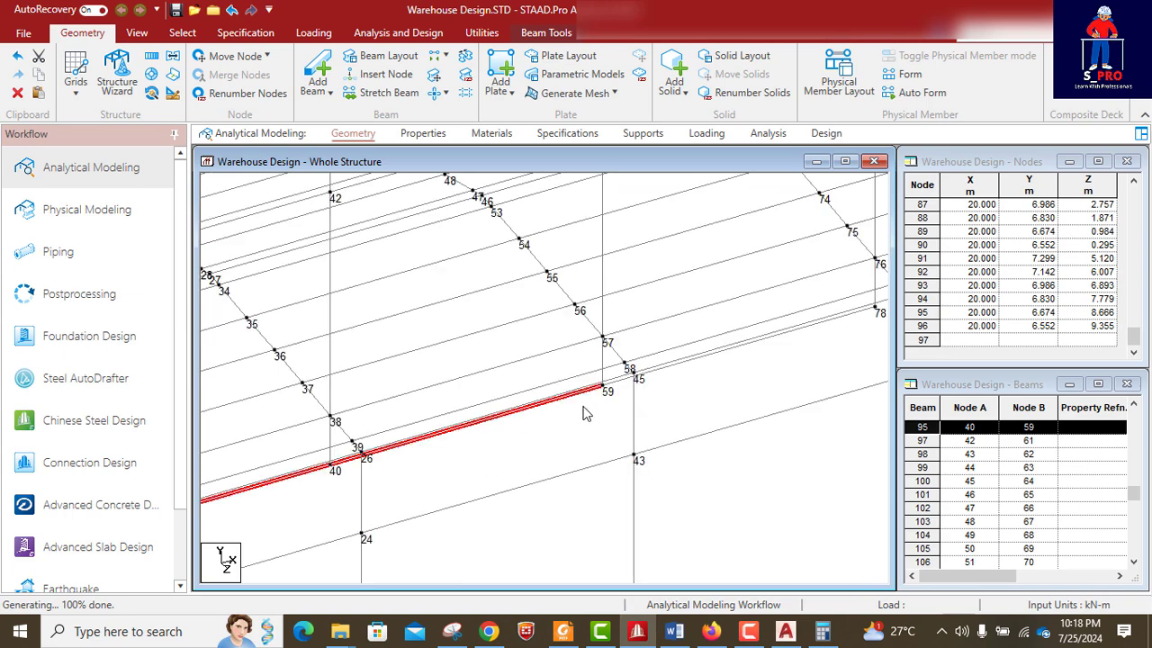
left_click(701, 360, "ctrl")
scroll(535, 430, "down", 2)
scroll(562, 418, "down", 4)
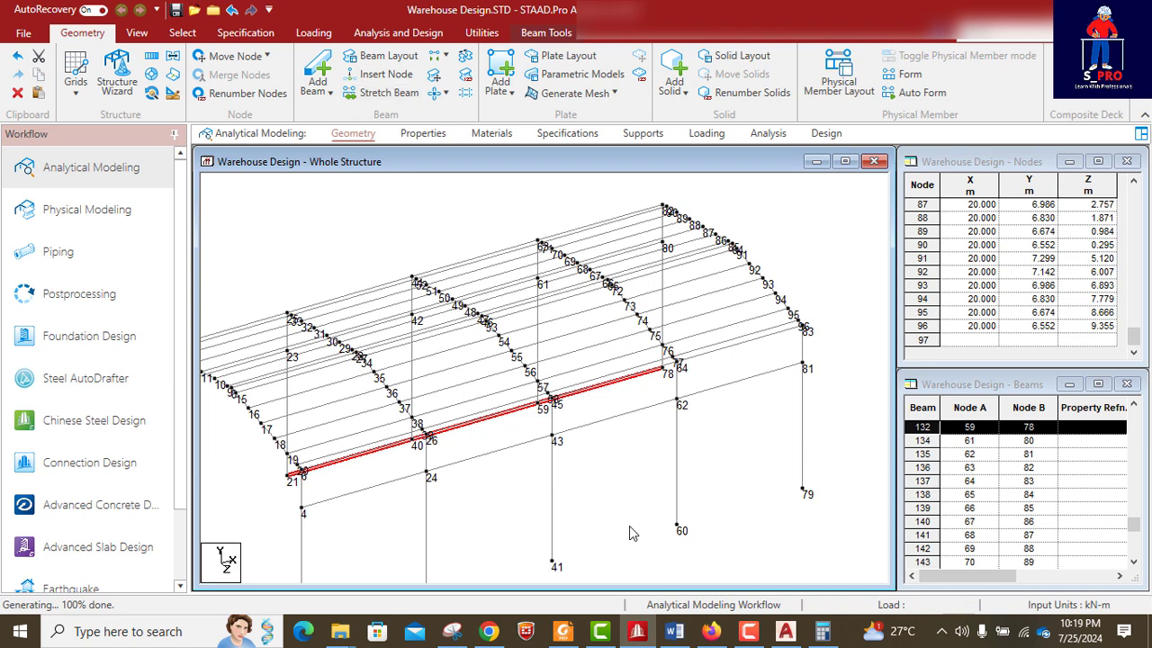
key("Delete")
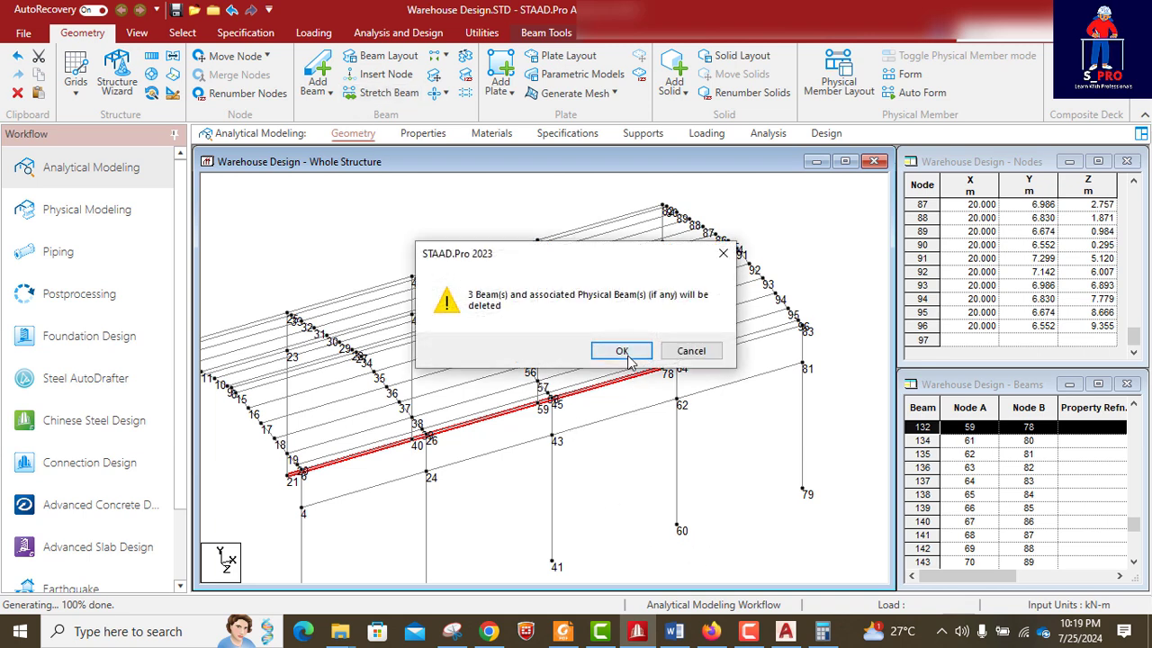
left_click(622, 351)
scroll(674, 402, "down", 5)
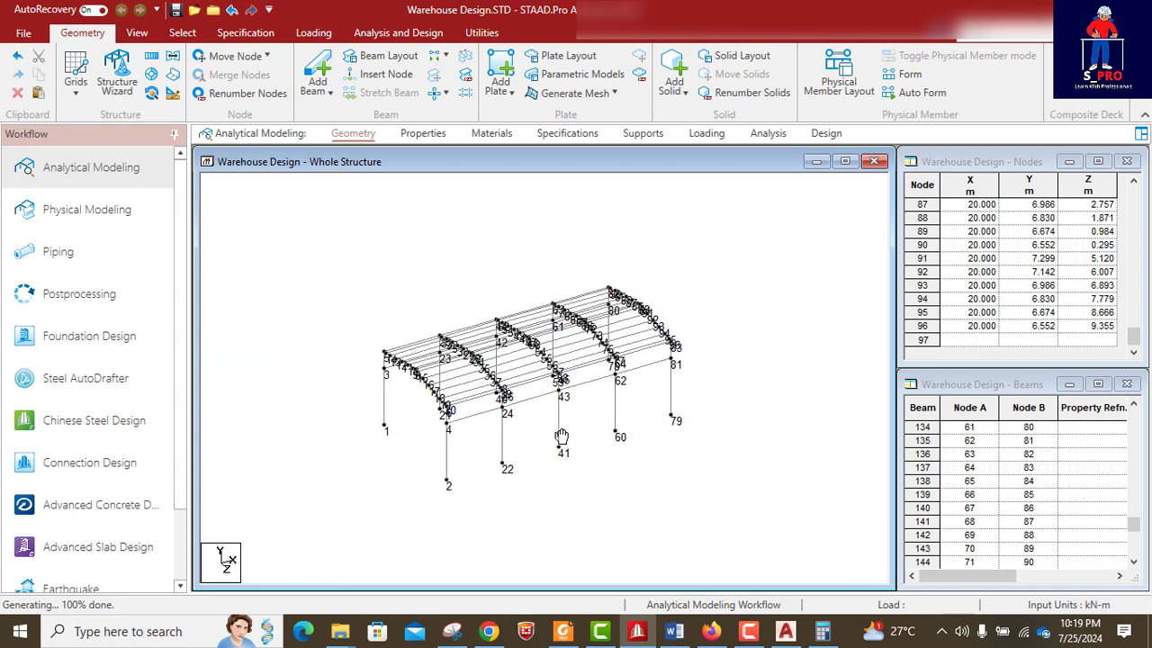
scroll(504, 435, "up", 6)
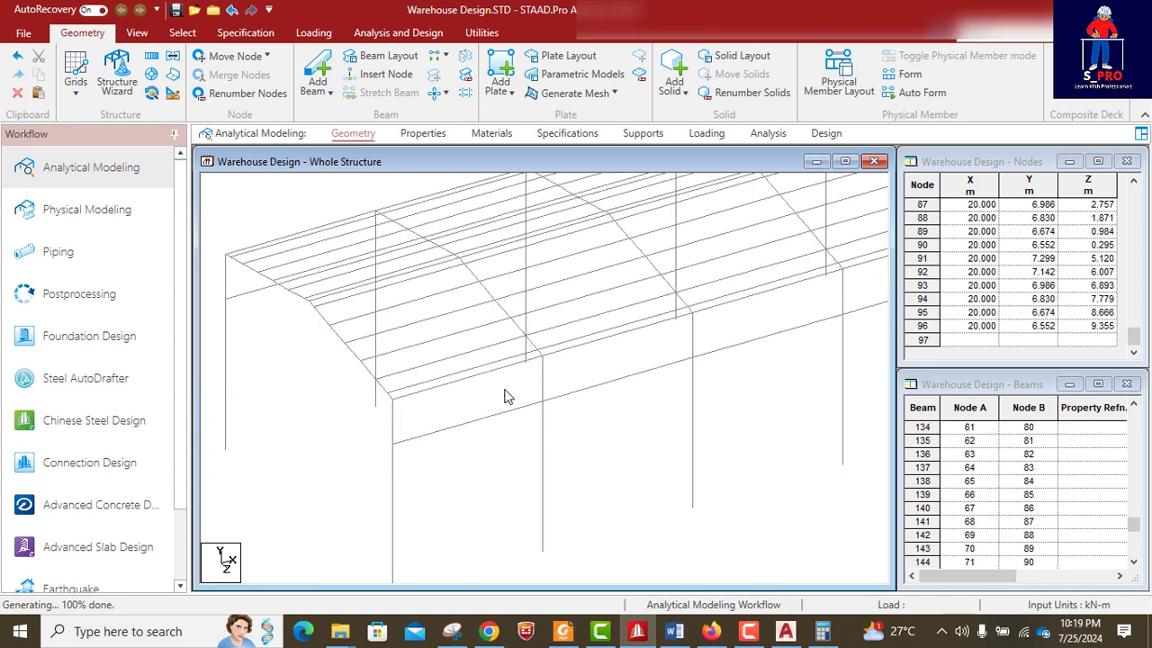
scroll(498, 441, "down", 4)
scroll(540, 353, "up", 2)
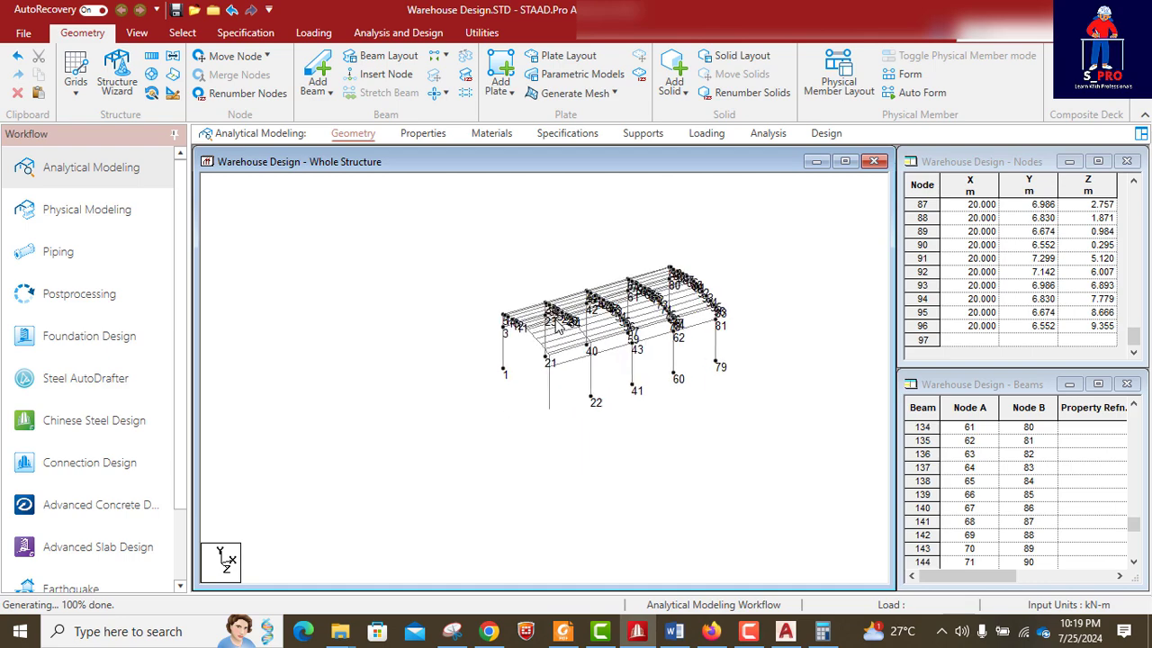
scroll(456, 296, "up", 3)
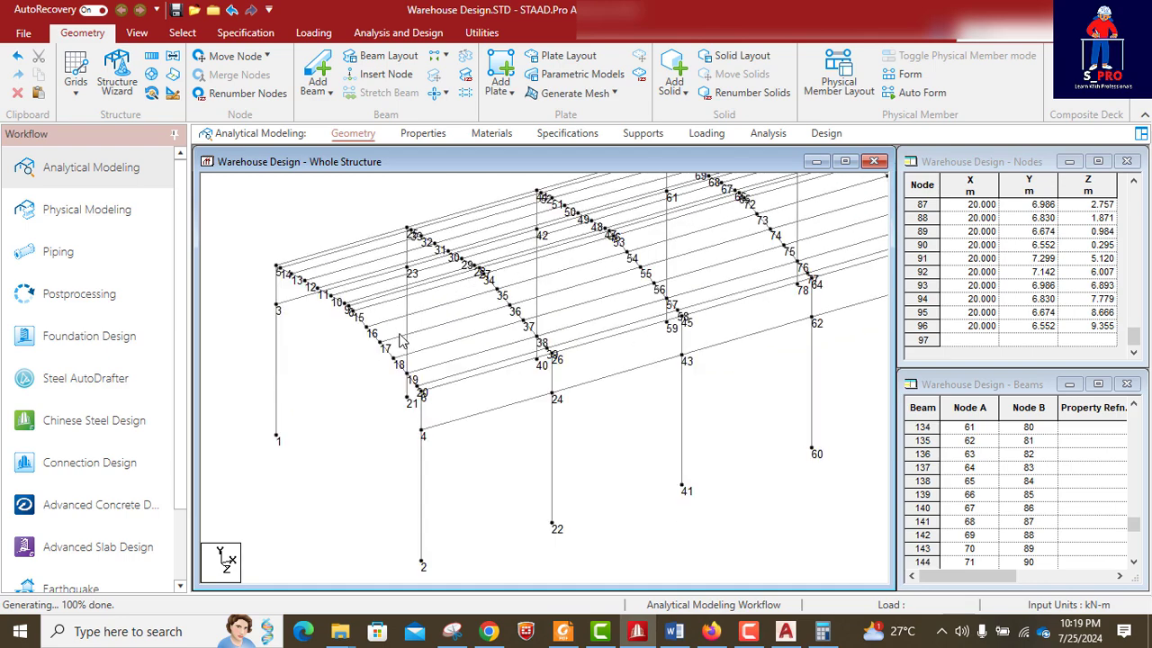
scroll(306, 280, "up", 1)
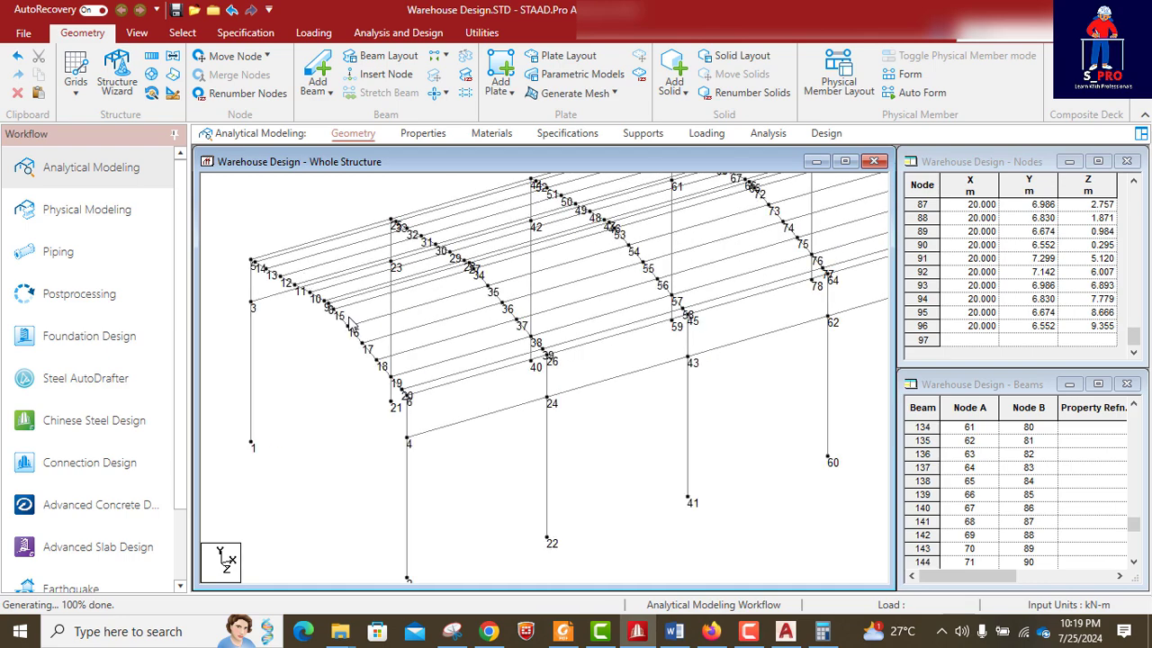
- Delete the ridge link beams running from node 8 through nodes 27, 46 and 65 to node 84
scroll(346, 315, "up", 3)
scroll(339, 303, "down", 3)
scroll(324, 423, "up", 1)
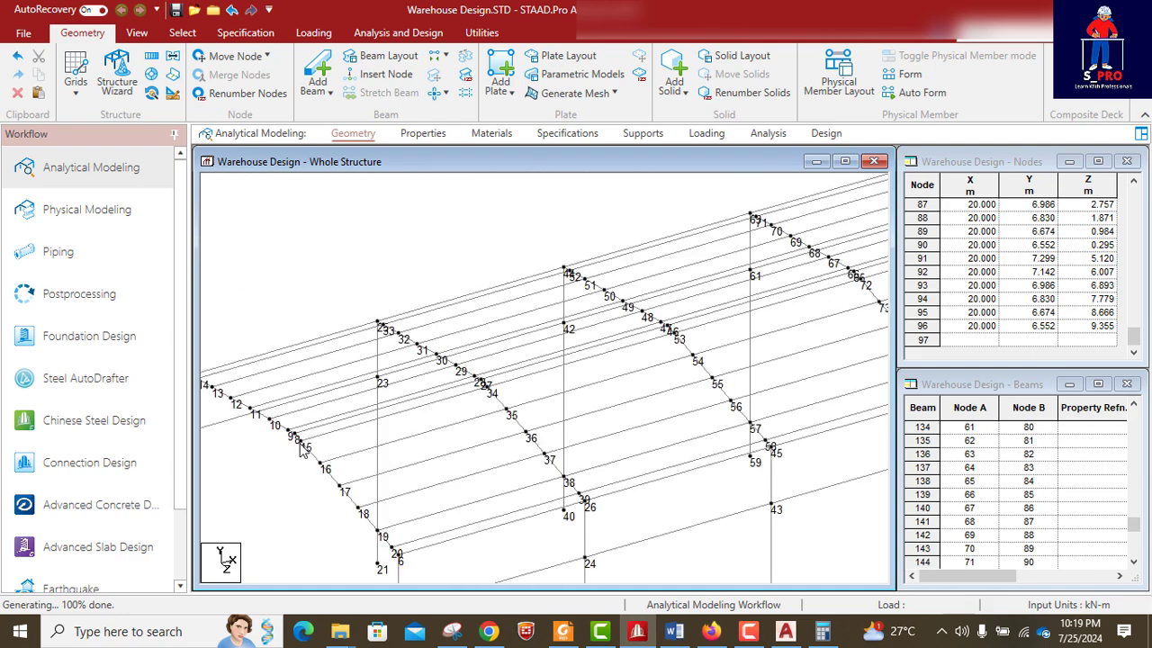
scroll(306, 446, "up", 3)
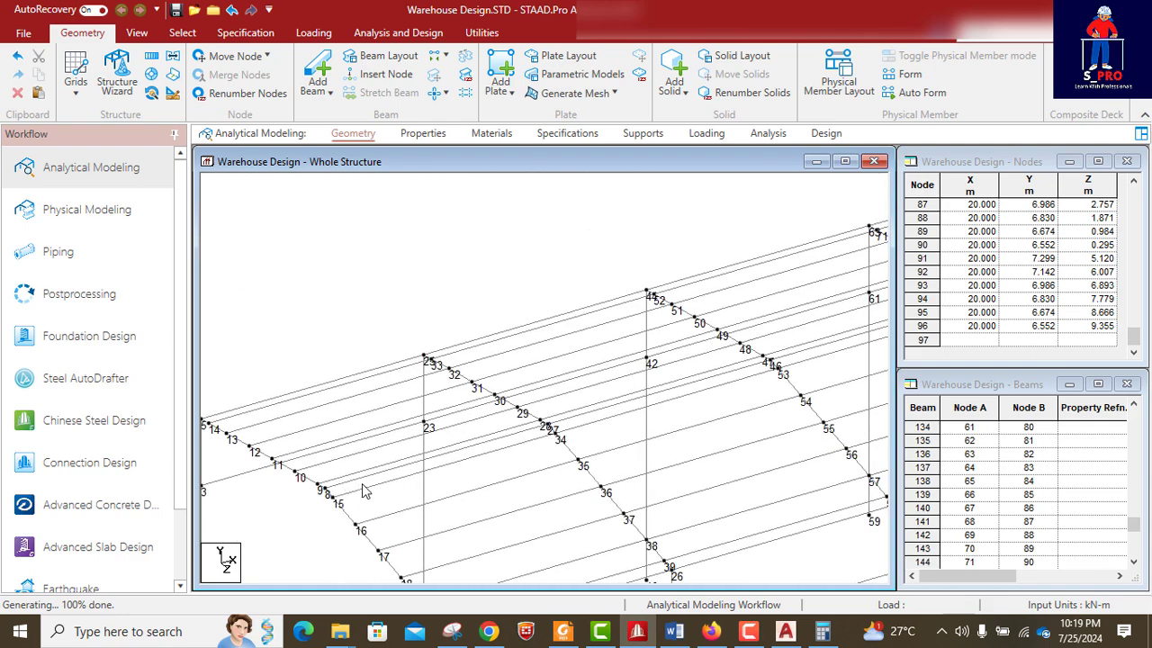
left_click(367, 481)
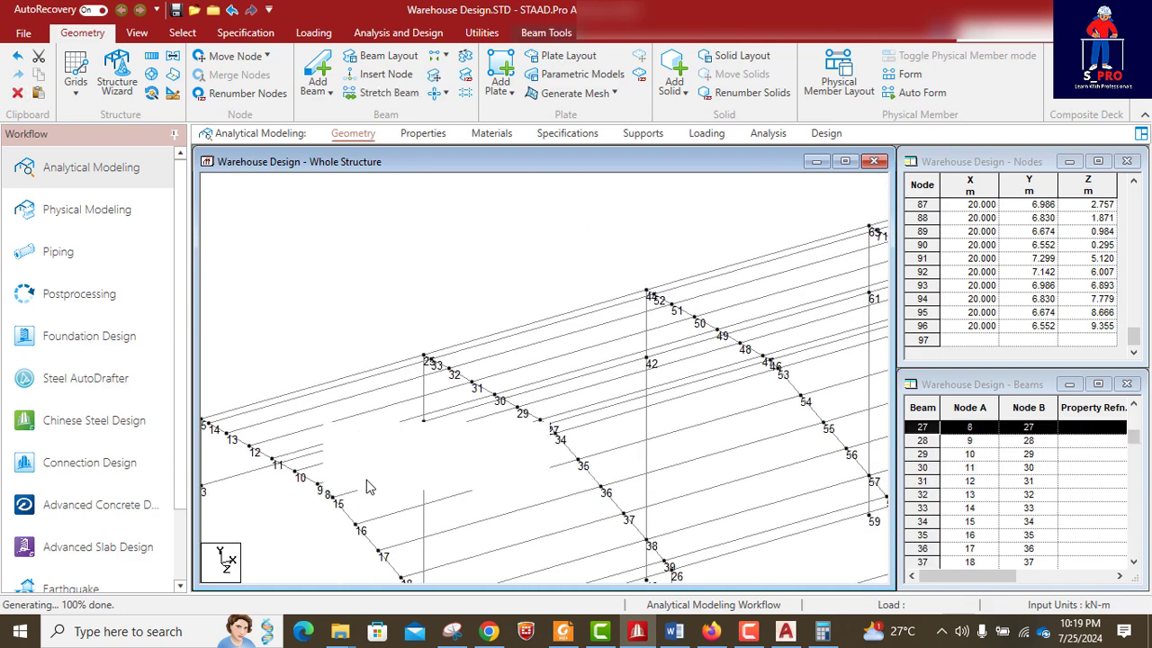
left_click(596, 412)
middle_click_drag(632, 417, 447, 484)
left_click(559, 427)
middle_click_drag(689, 425, 535, 476)
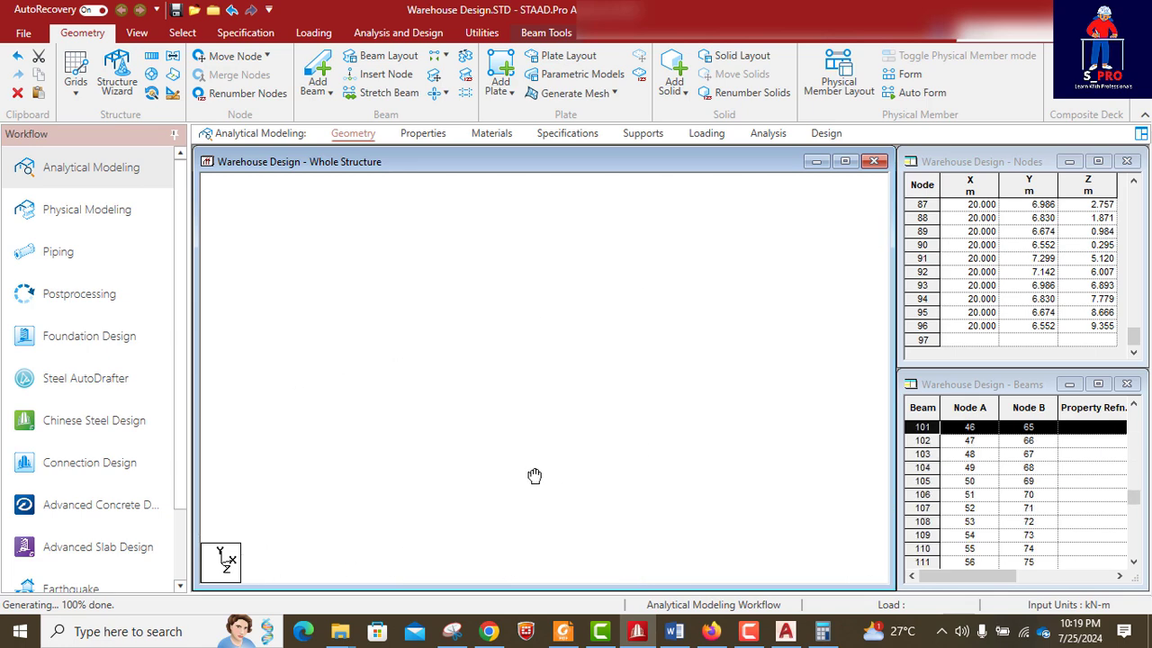
left_click(616, 407, "ctrl")
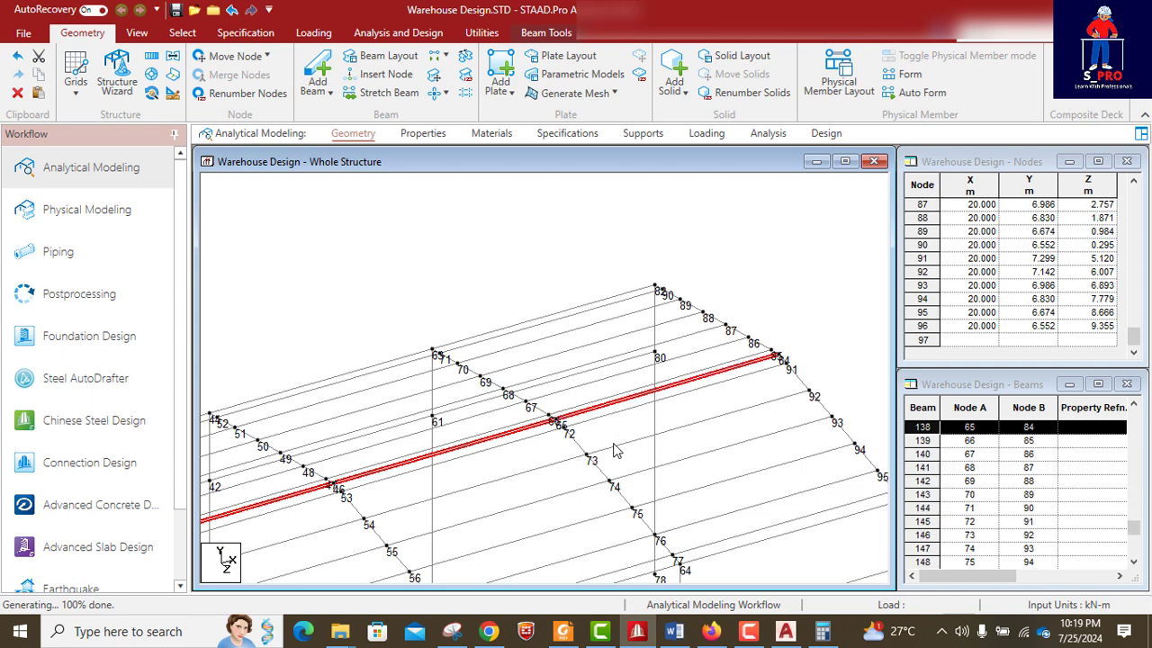
key("Delete")
left_click(597, 350)
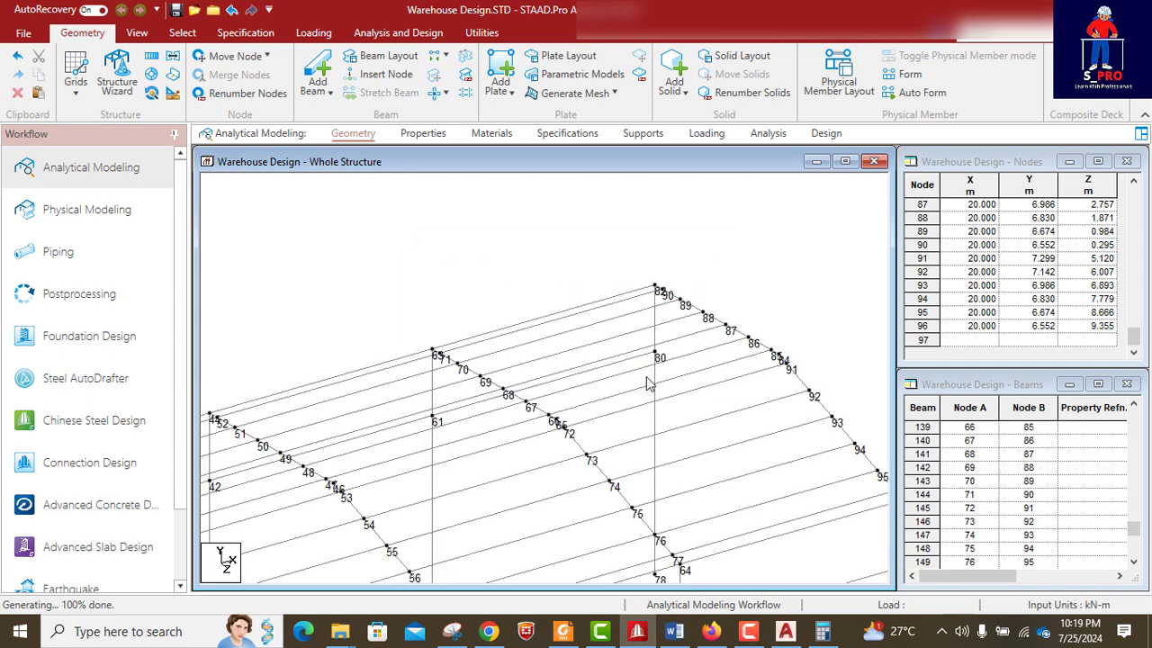
- Turn off the node number labels for the whole structure and apply the setting
scroll(647, 378, "down", 4)
middle_click_drag(495, 450, 600, 327)
middle_click_drag(544, 401, 620, 378)
scroll(620, 378, "down", 2)
middle_click_drag(424, 385, 463, 363)
scroll(467, 385, "up", 1)
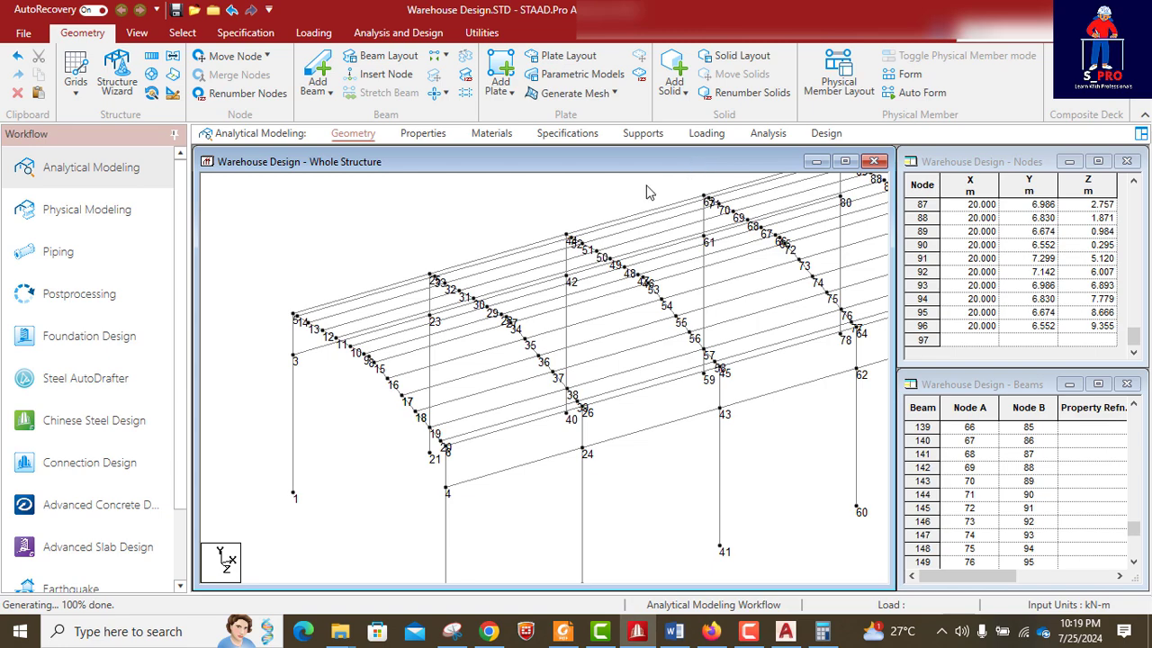
right_click(656, 481)
left_click(691, 322)
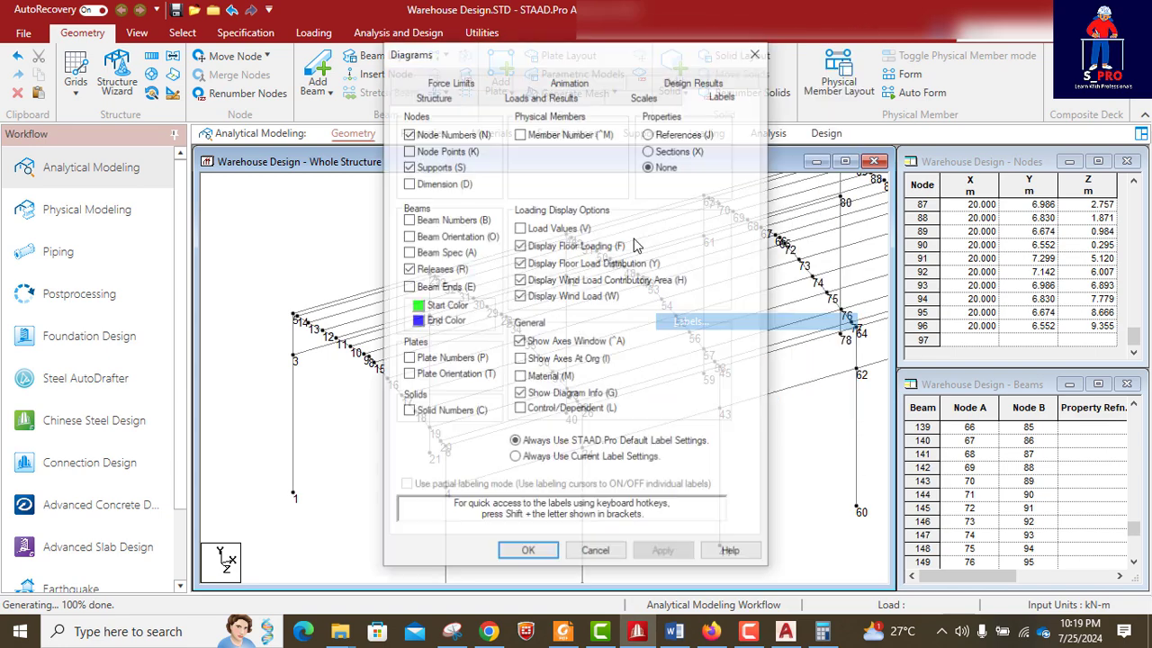
left_click(407, 133)
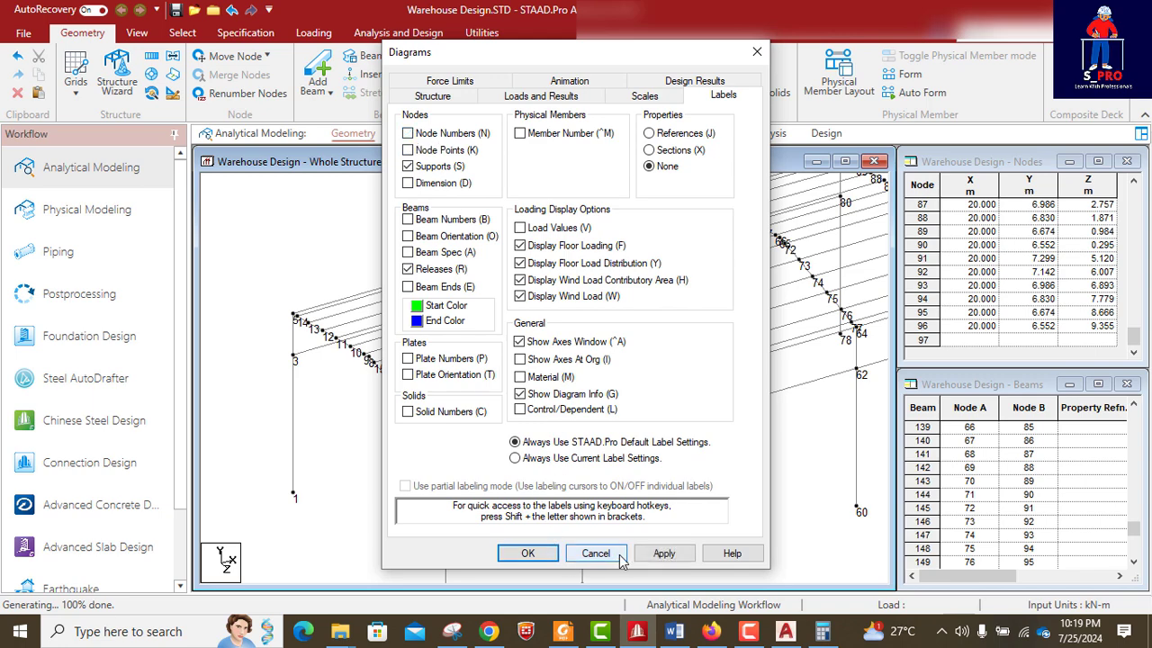
left_click(663, 554)
left_click(531, 548)
- Inspect the linked warehouse frame as a whole and the roof of its first frame
scroll(523, 393, "up", 2)
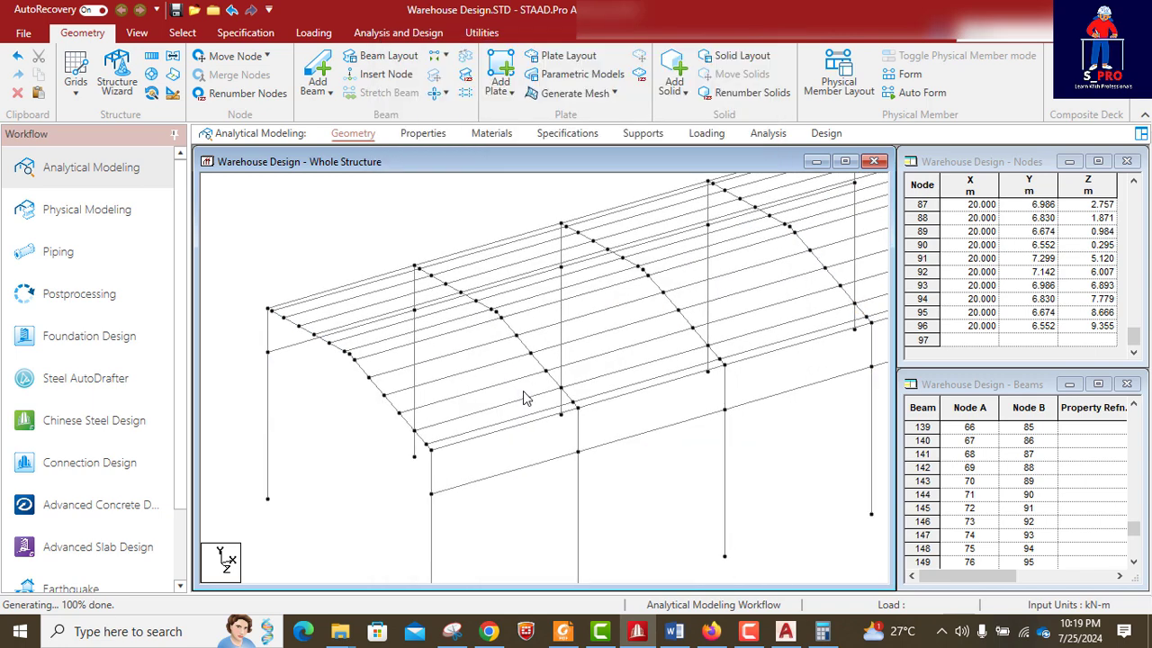
scroll(524, 391, "down", 5)
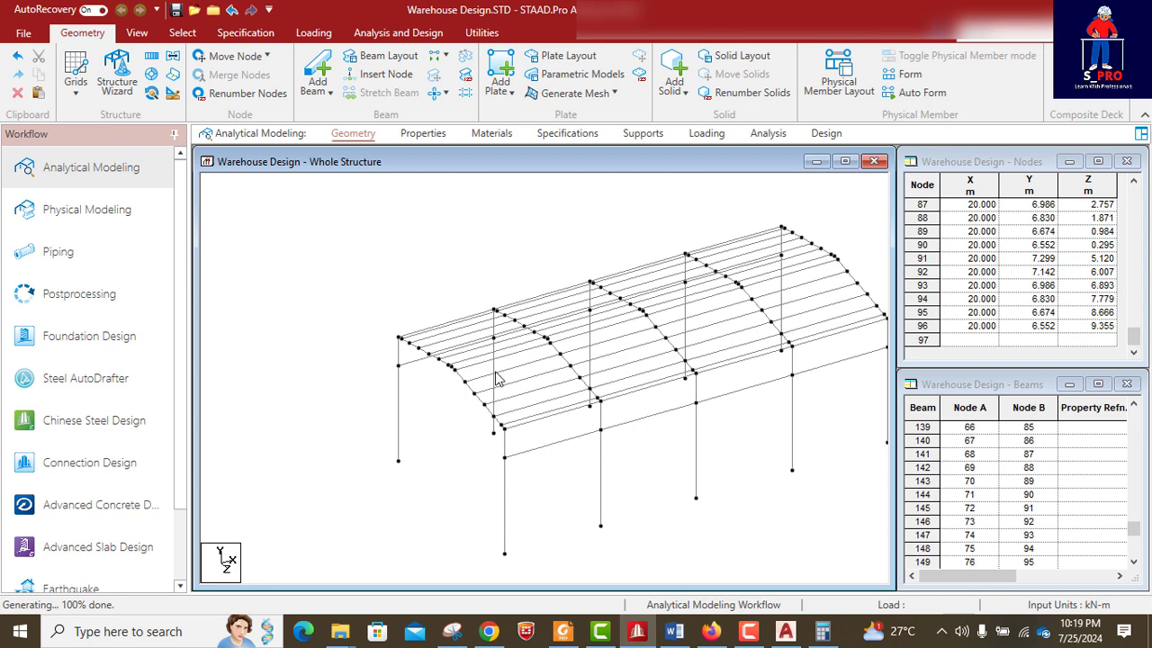
middle_click_drag(504, 461, 378, 430)
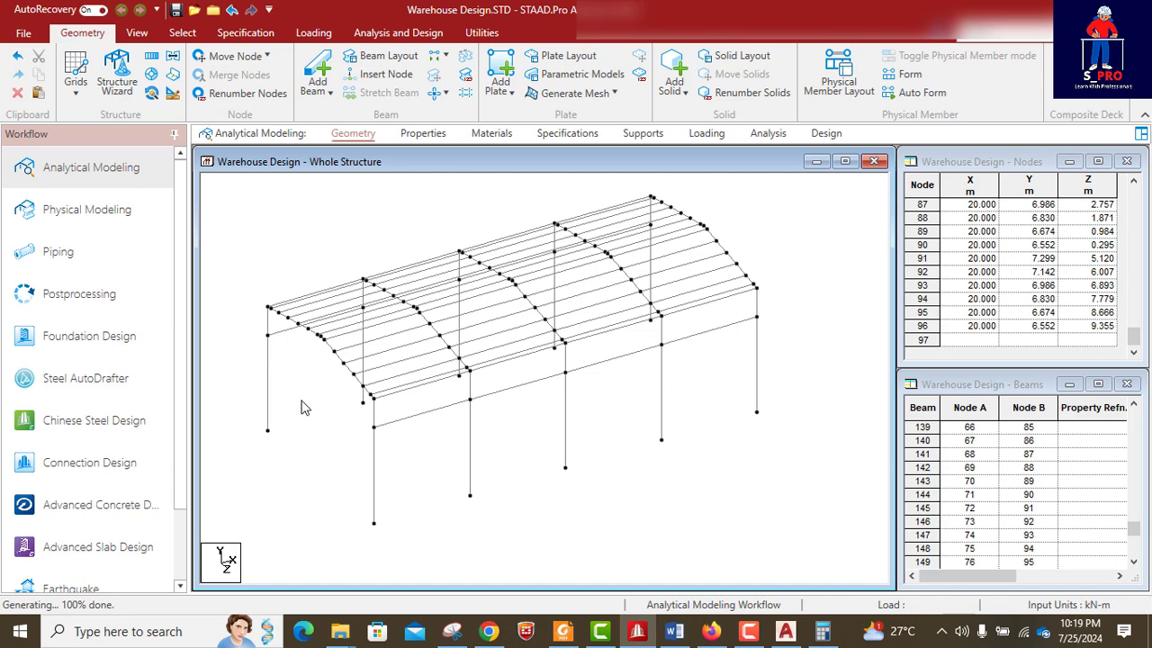
middle_click_drag(338, 426, 371, 412)
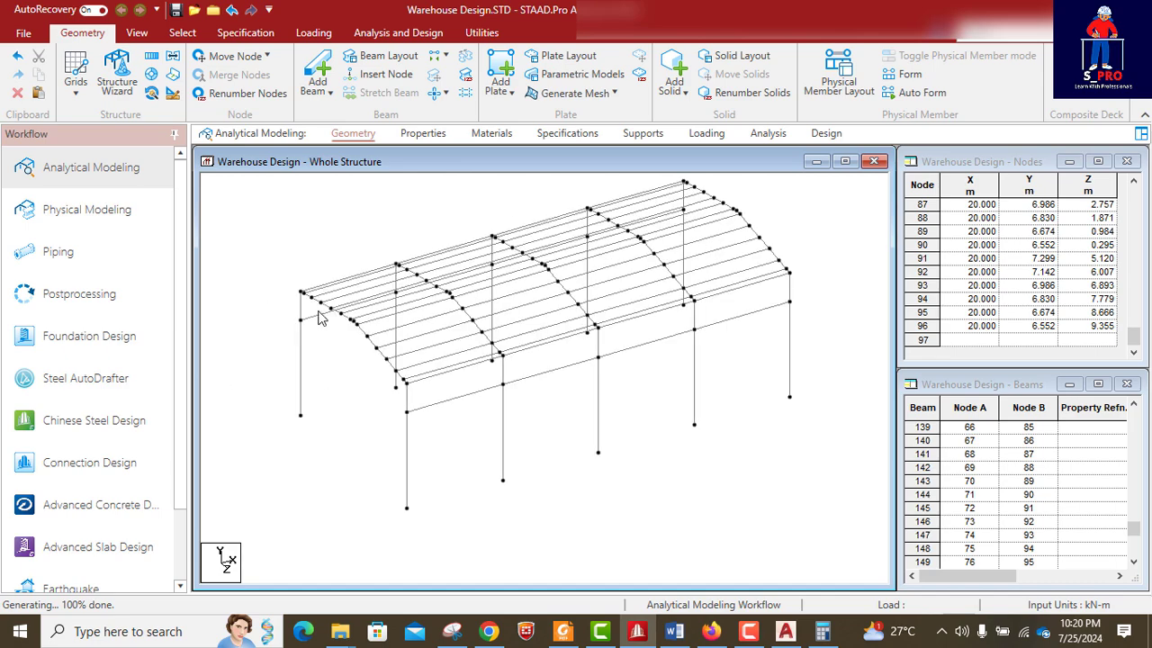
scroll(328, 312, "up", 3)
middle_click_drag(392, 335, 511, 370)
scroll(354, 330, "up", 2)
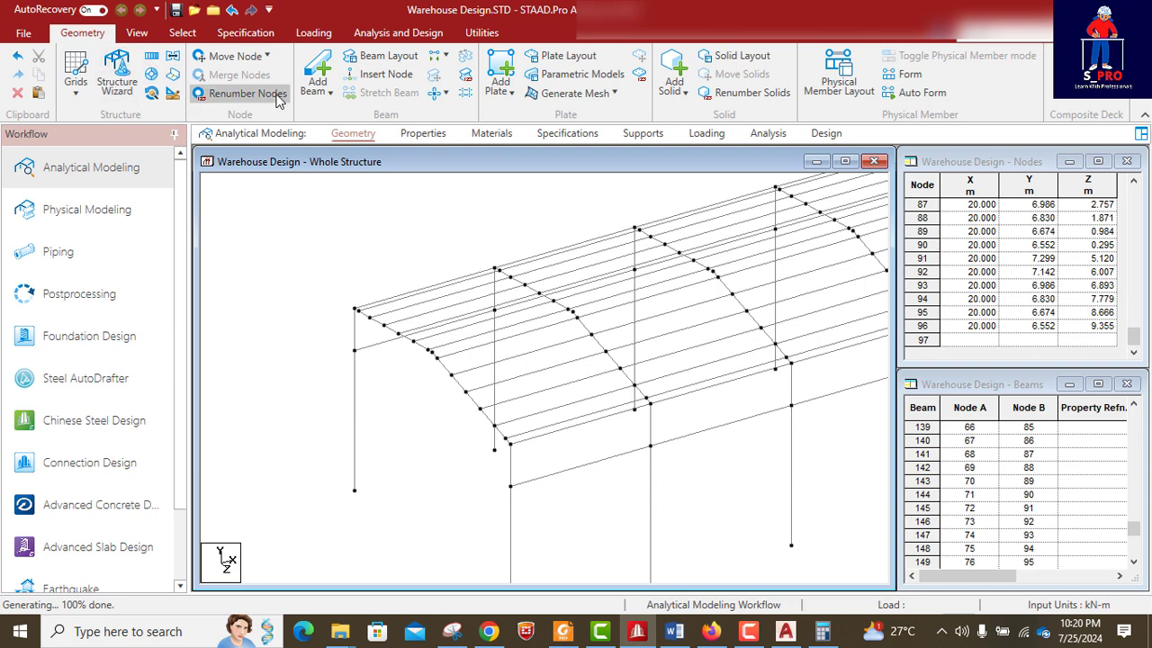
- Activate the Node Cursor and check the roof overhang in the reference drawing in Word before returning to STAAD.Pro
left_click(180, 34)
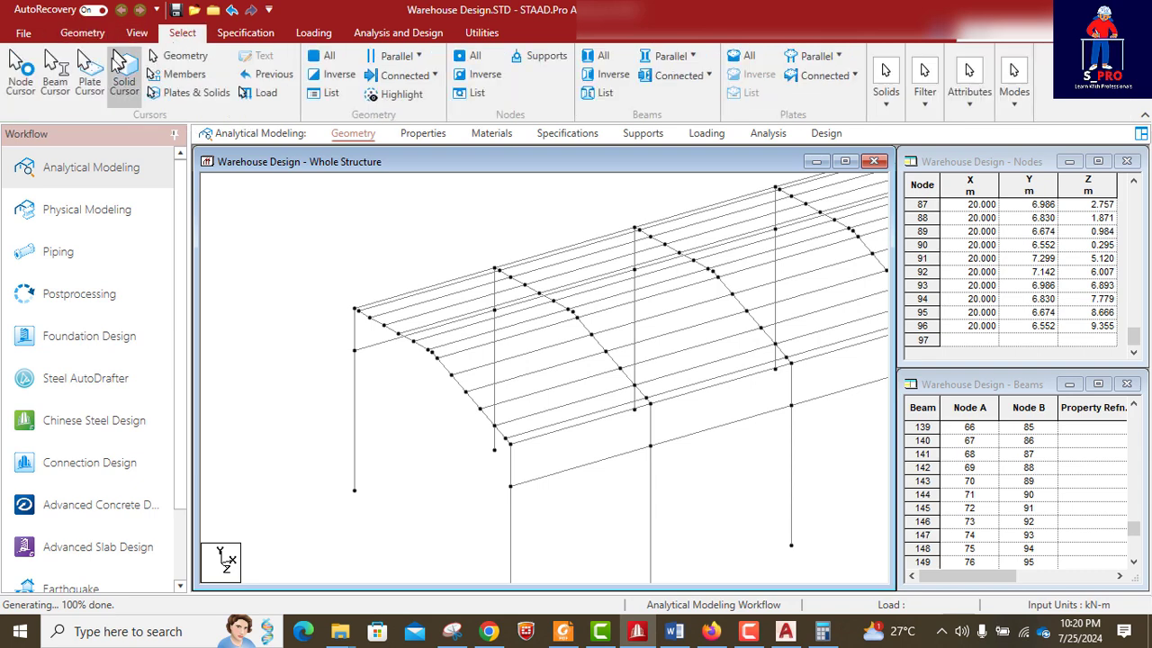
left_click(27, 74)
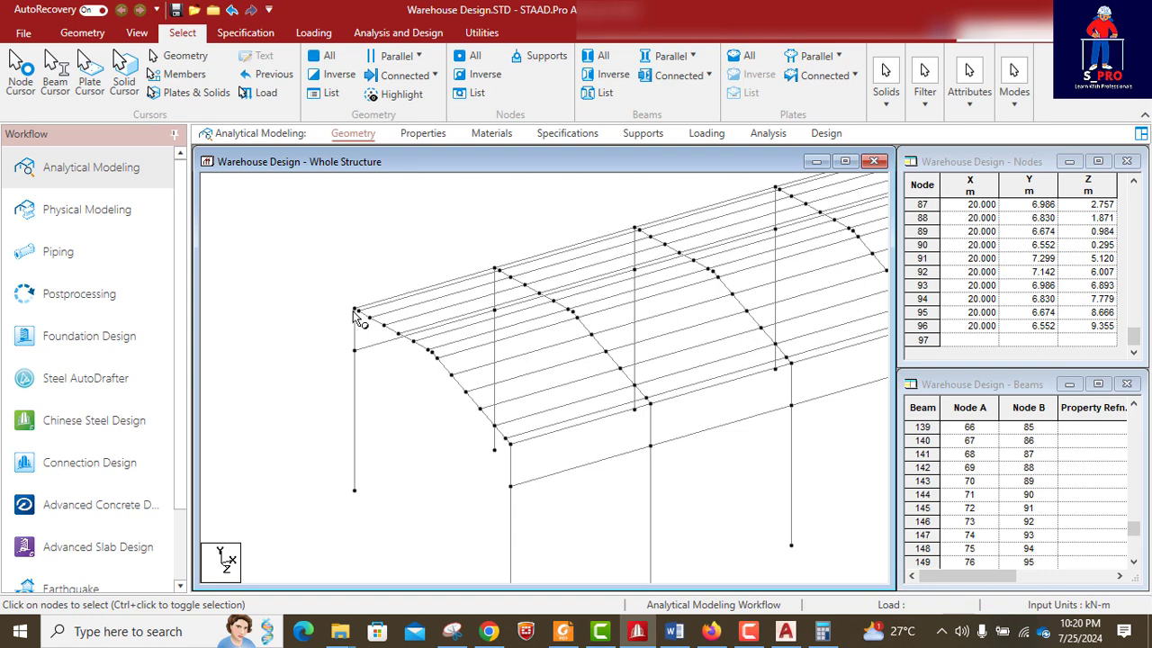
left_click(674, 631)
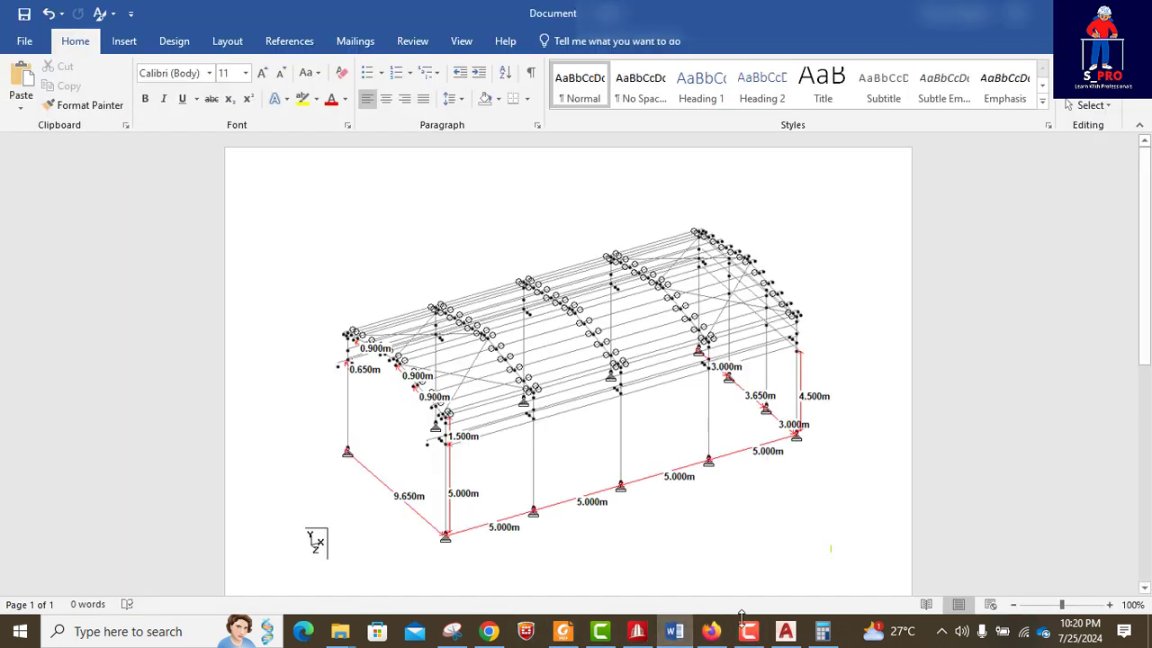
left_click(637, 631)
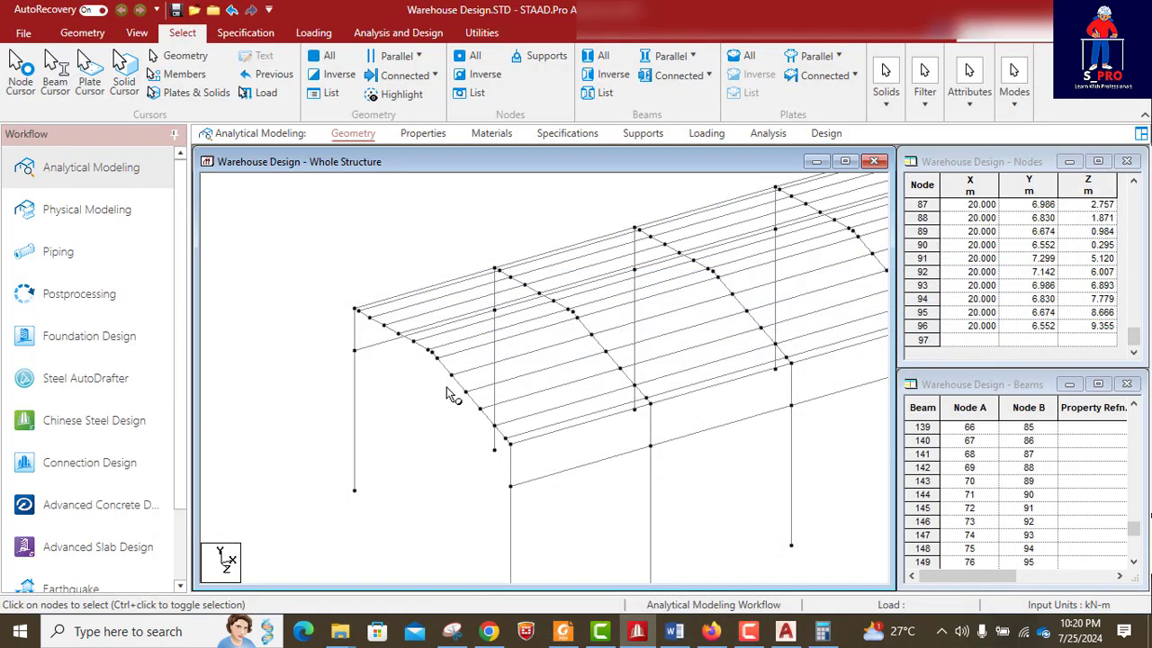
- Copy purlin nodes 9 to 20 on the first frame's rafters and paste them with a move of -0.3 m in X
left_click(357, 312)
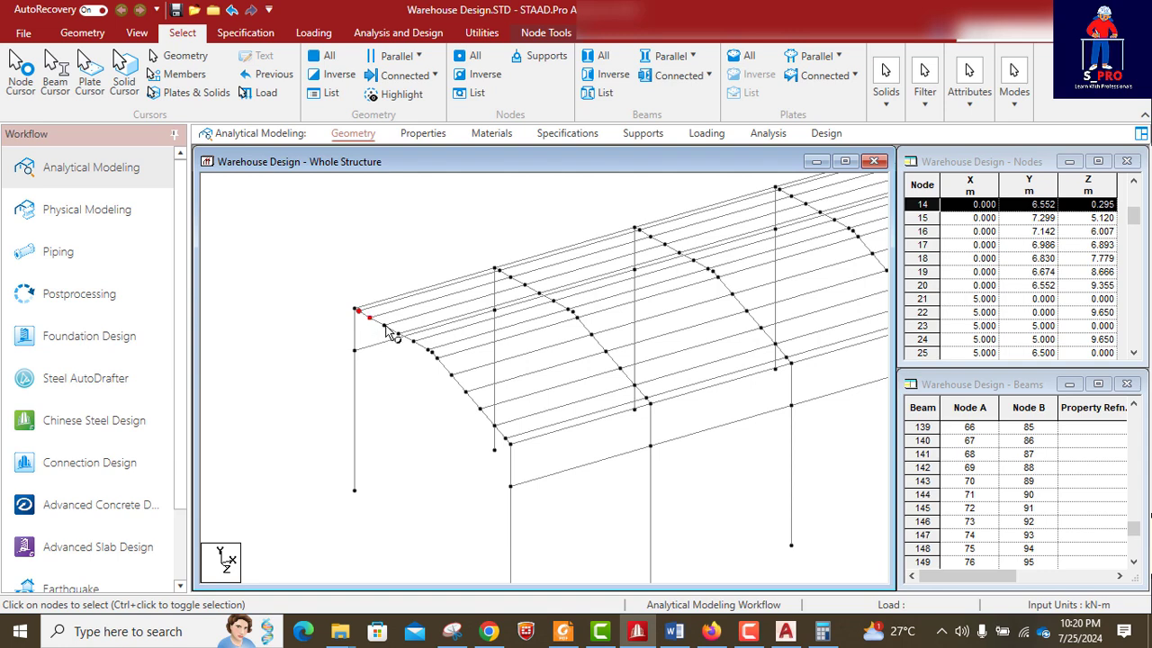
left_click(400, 336, "ctrl")
left_click(414, 343, "ctrl")
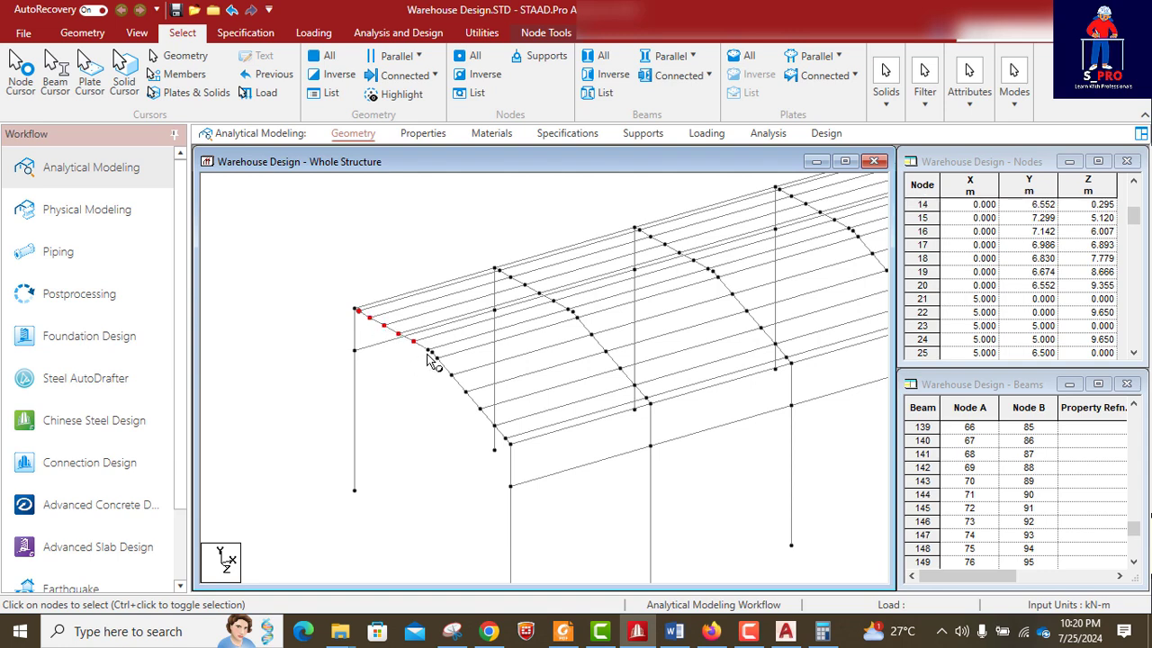
left_click(429, 352, "ctrl")
left_click(438, 359, "ctrl")
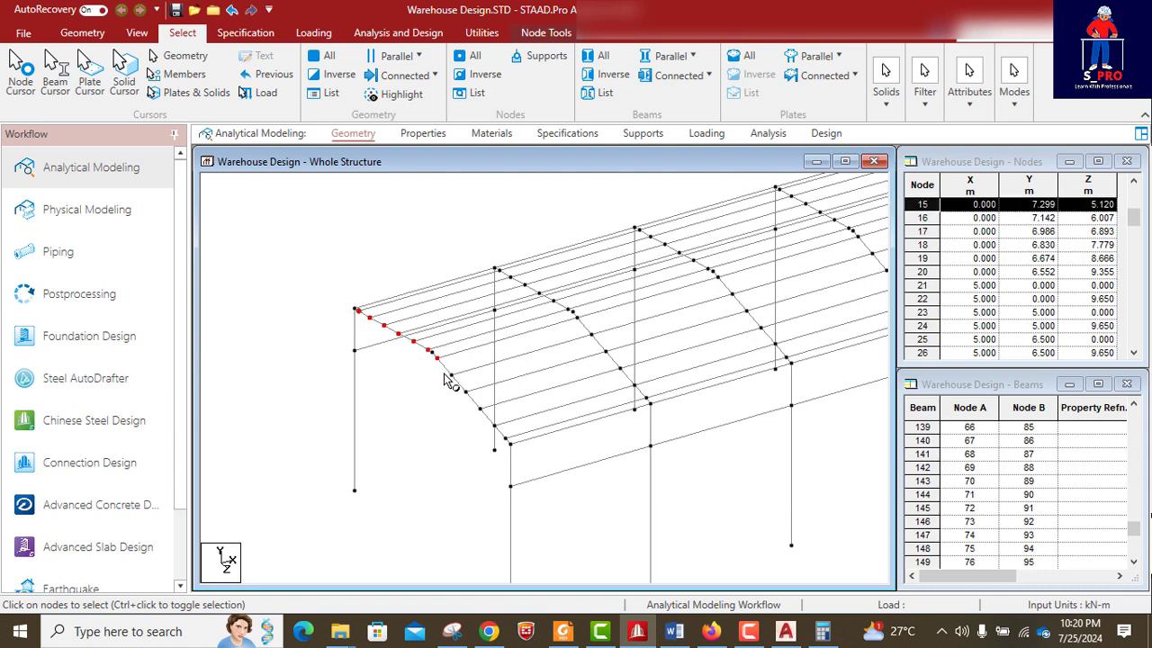
left_click(451, 376, "ctrl")
left_click(466, 392, "ctrl")
left_click(480, 409, "ctrl")
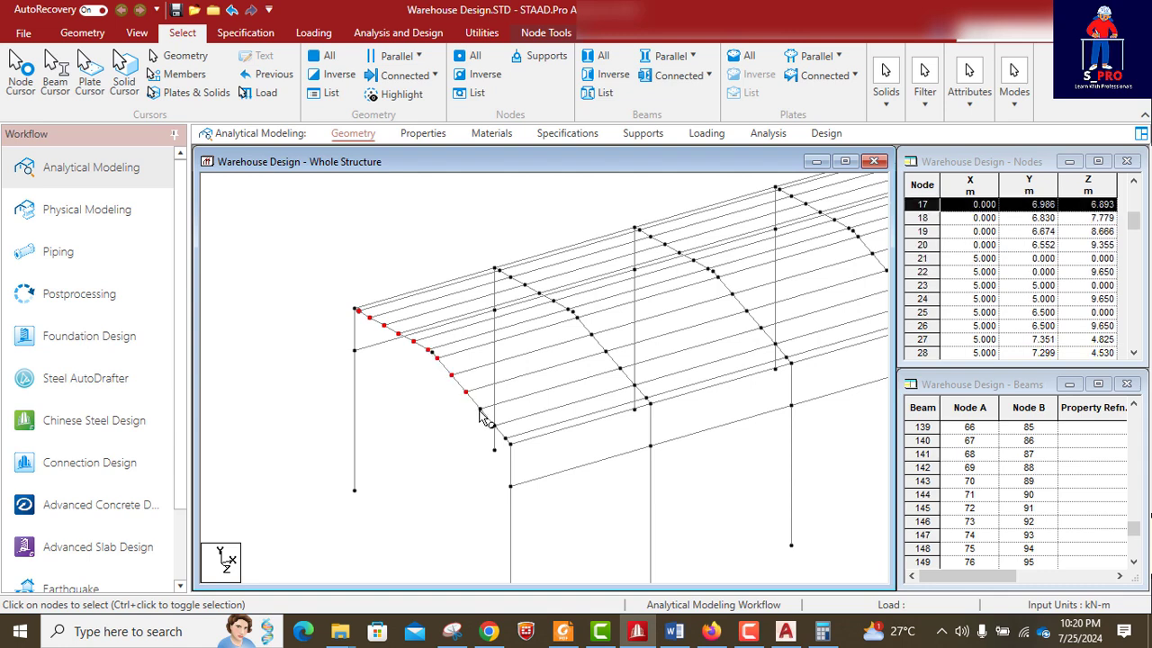
left_click(494, 426, "ctrl")
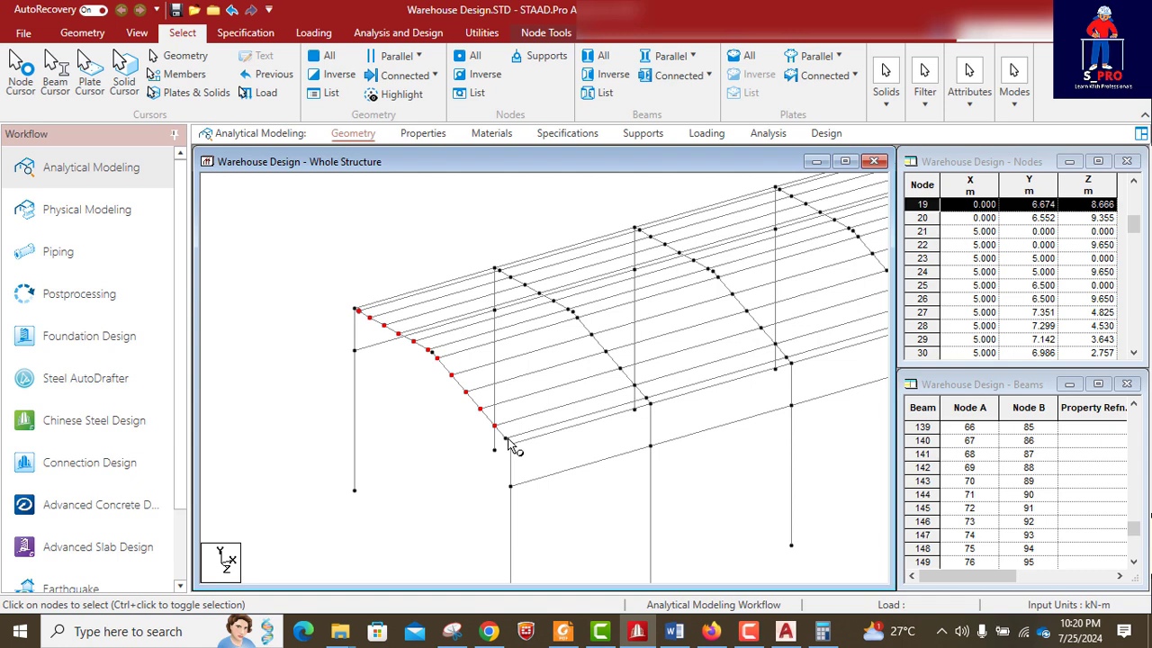
left_click(508, 440, "ctrl")
key("ctrl+v")
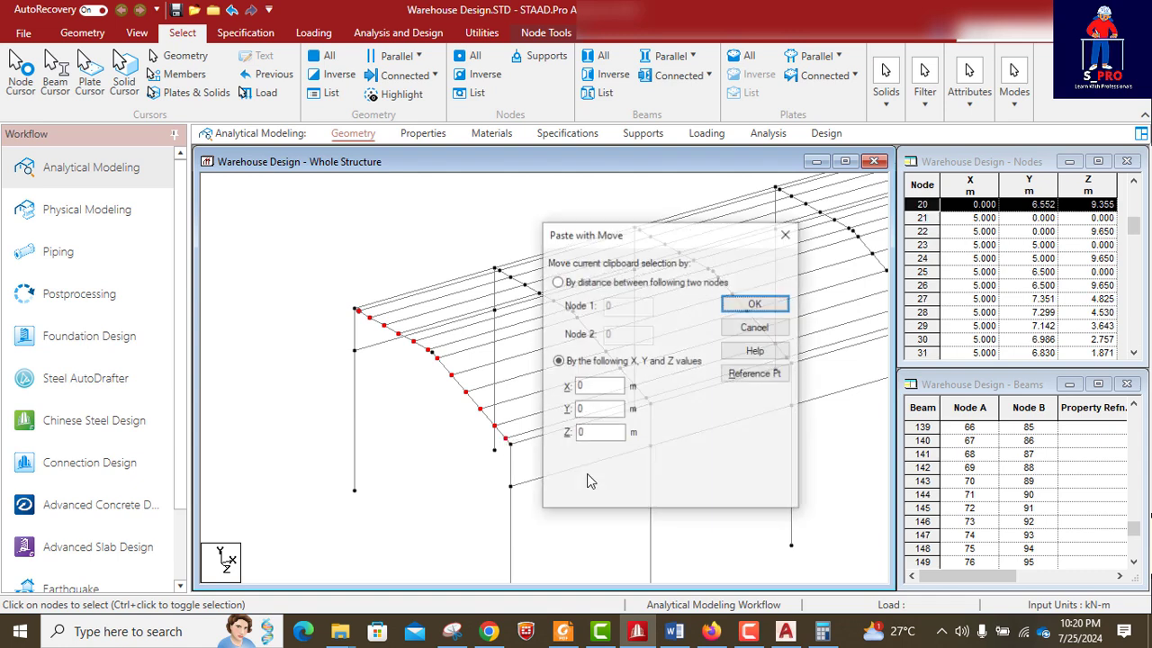
left_click_drag(638, 243, 687, 240)
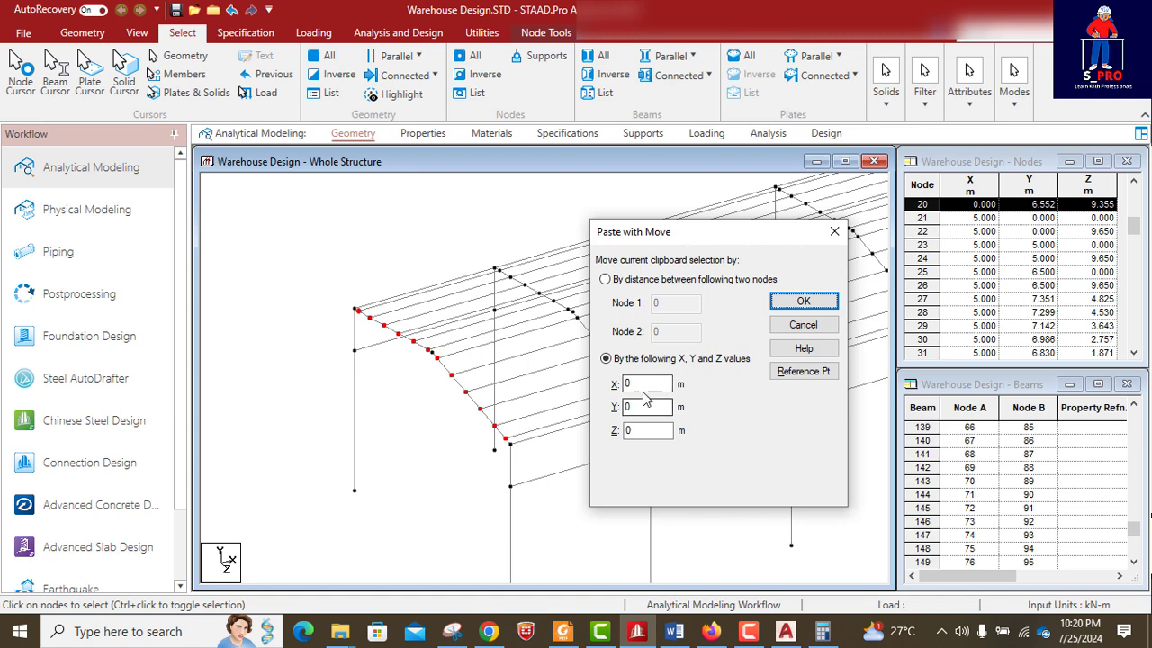
left_click_drag(638, 385, 618, 387)
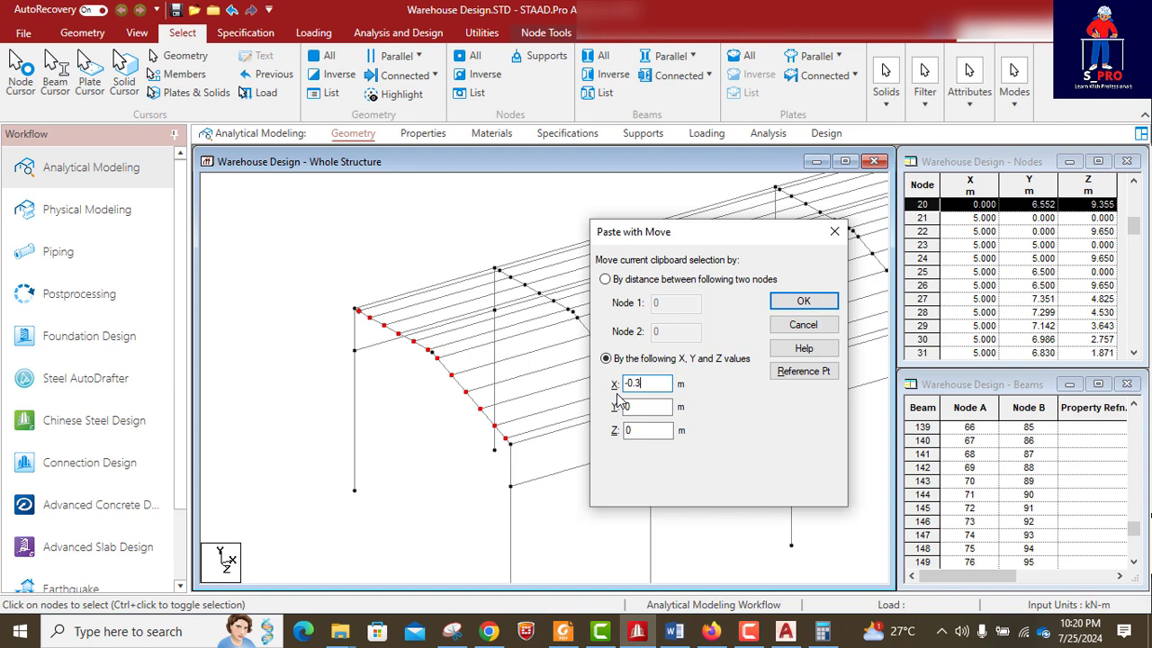
left_click(801, 302)
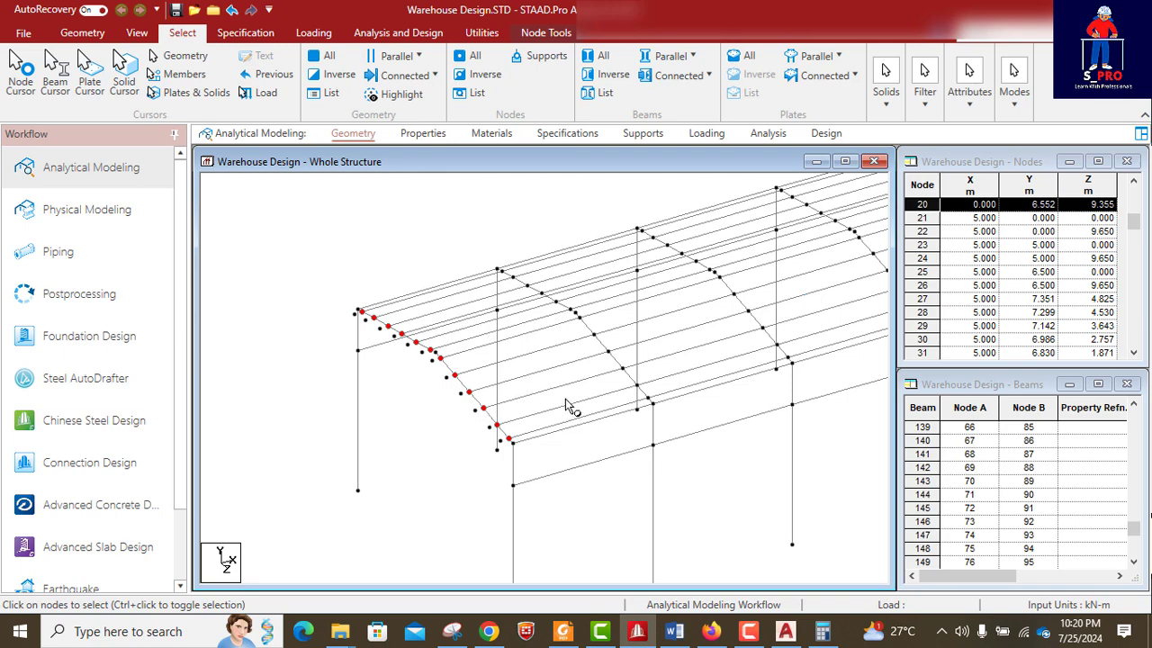
- Add beams from the first frame's purlin nodes to their offset nodes along the far roof slope and at the near slope's uppermost node
scroll(407, 313, "up", 3)
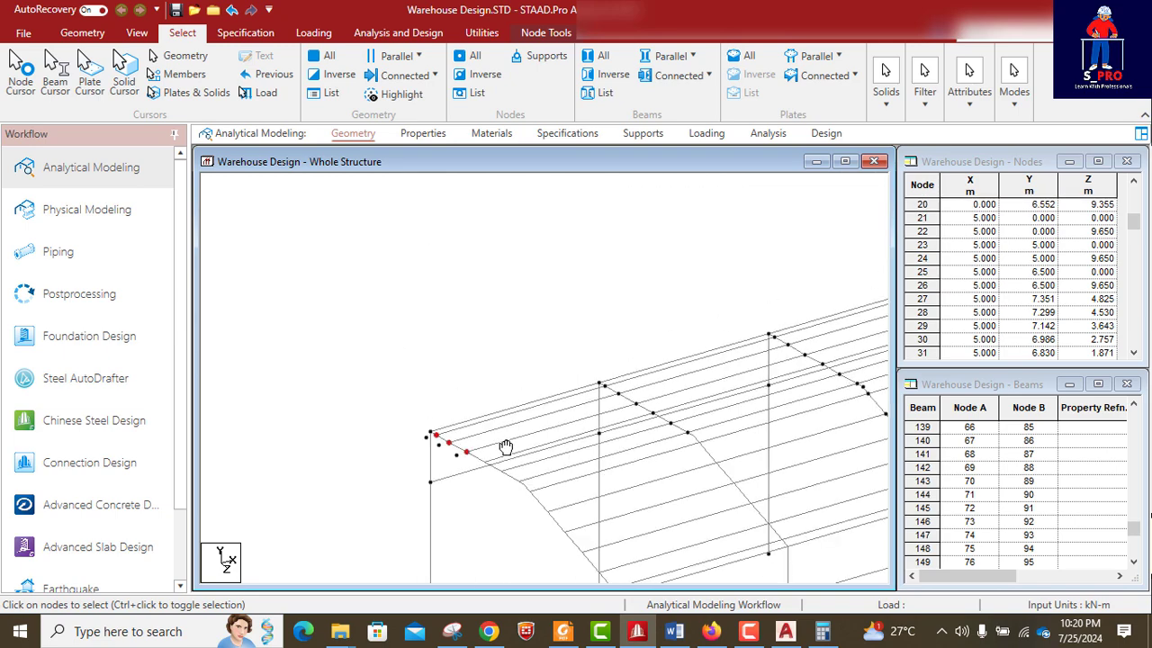
left_click(380, 331)
left_click(97, 36)
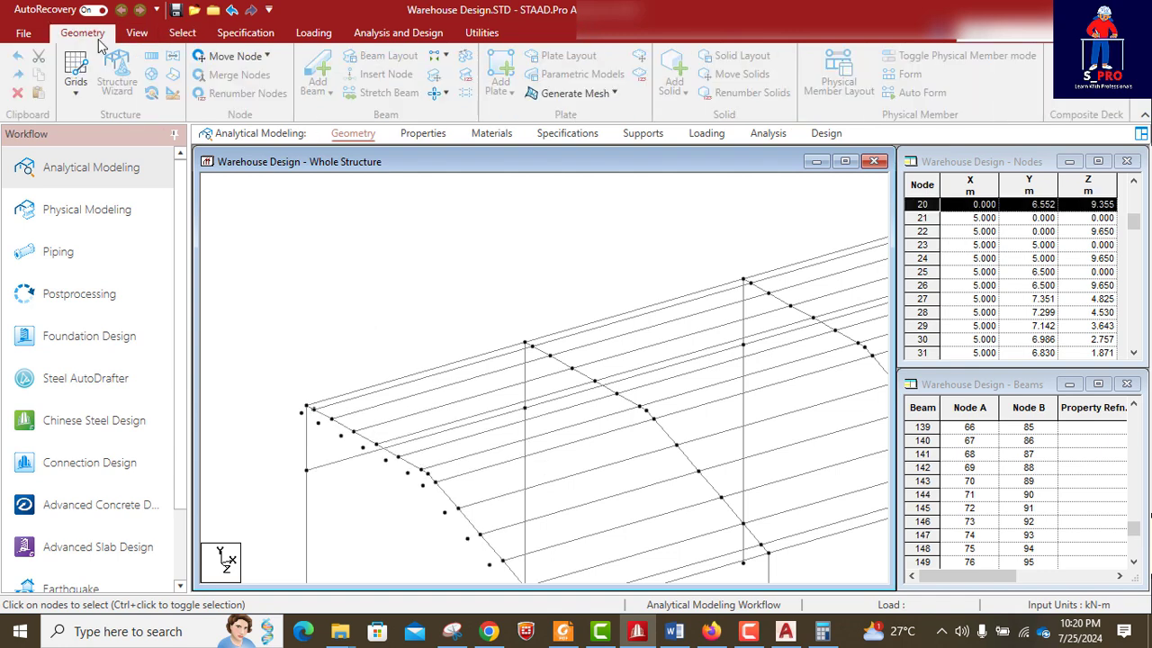
left_click(318, 74)
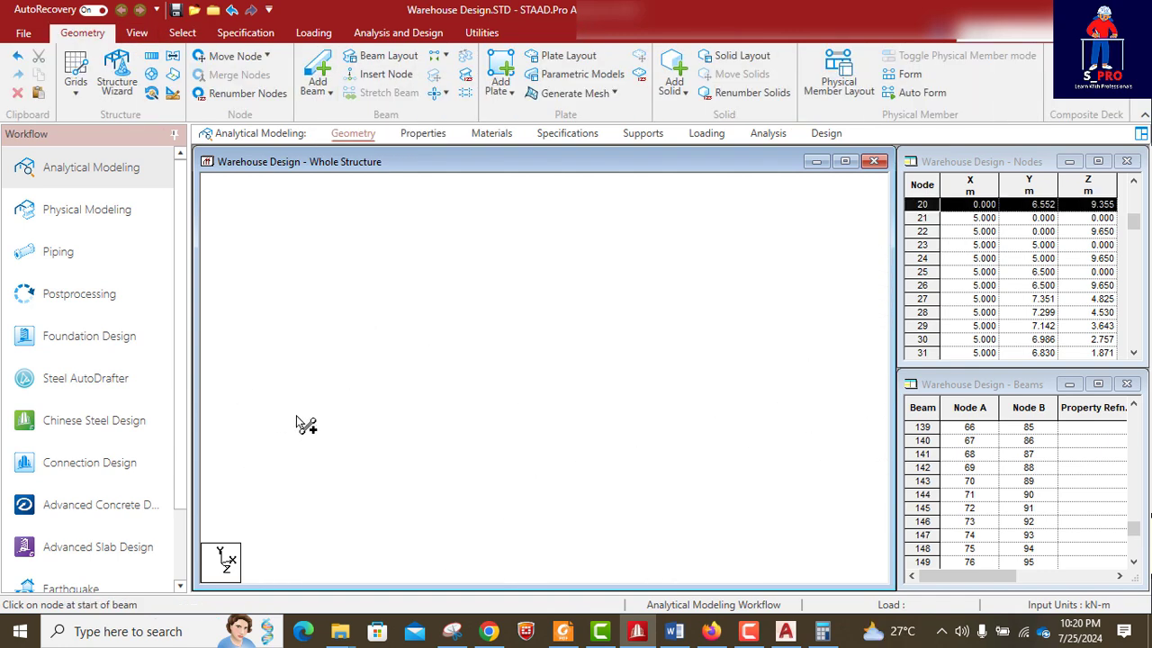
scroll(360, 391, "up", 3)
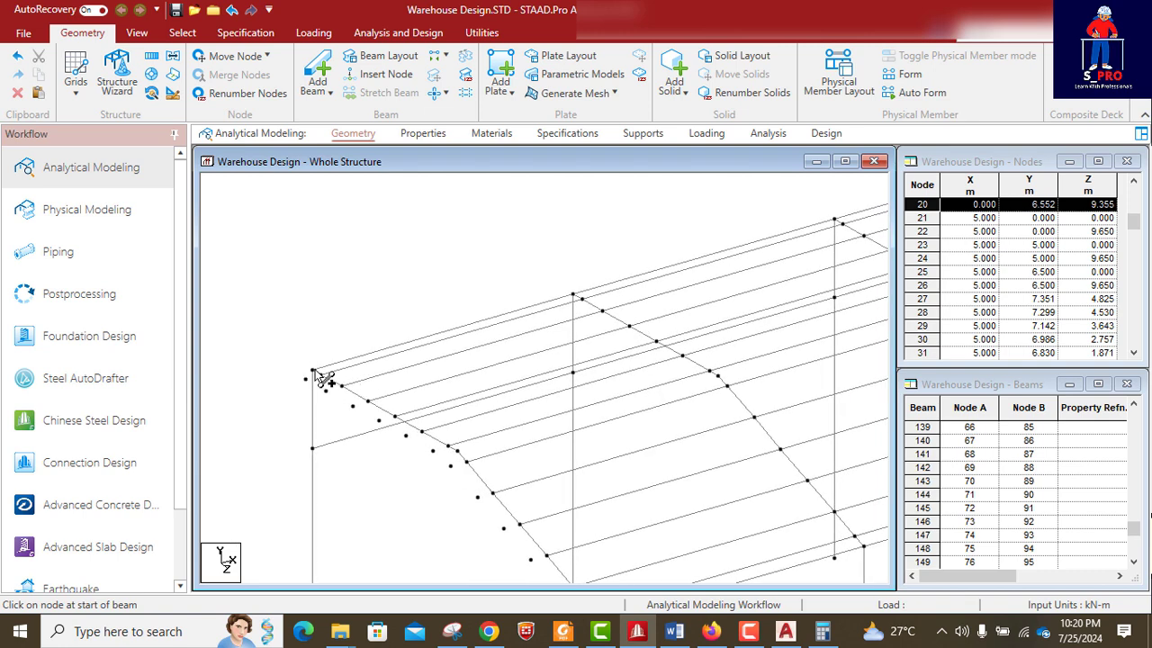
mouse_move(316, 371)
left_mouse_down()
mouse_move(298, 384)
mouse_move(321, 379)
left_mouse_up()
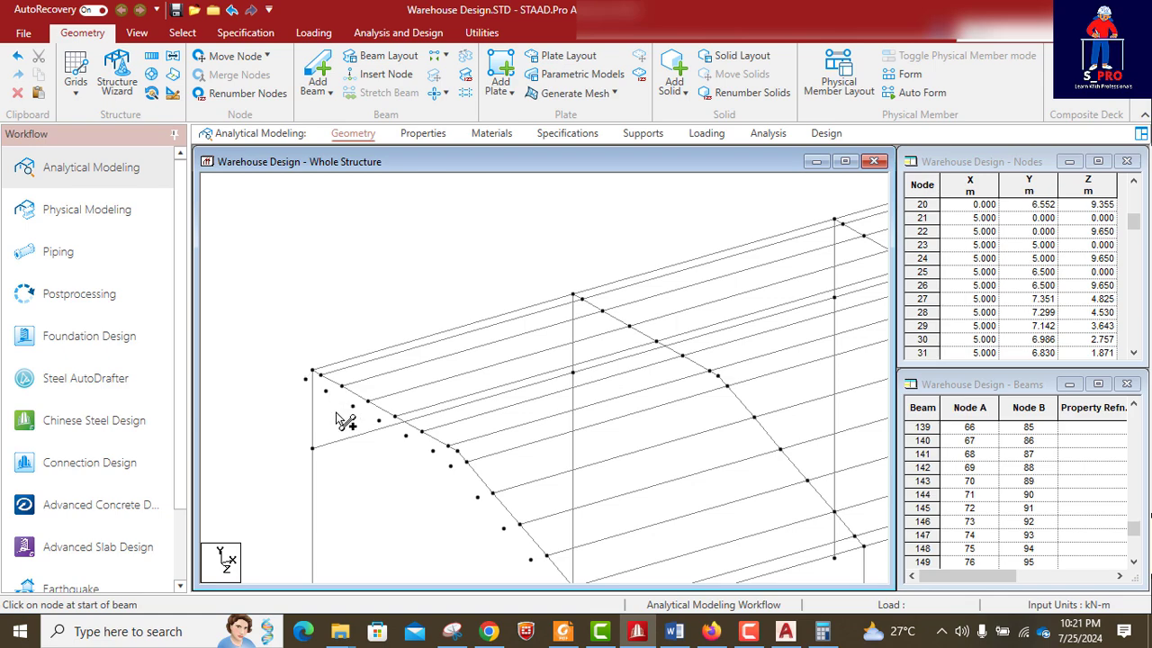
scroll(296, 371, "up", 4)
middle_click_drag(296, 372, 432, 388)
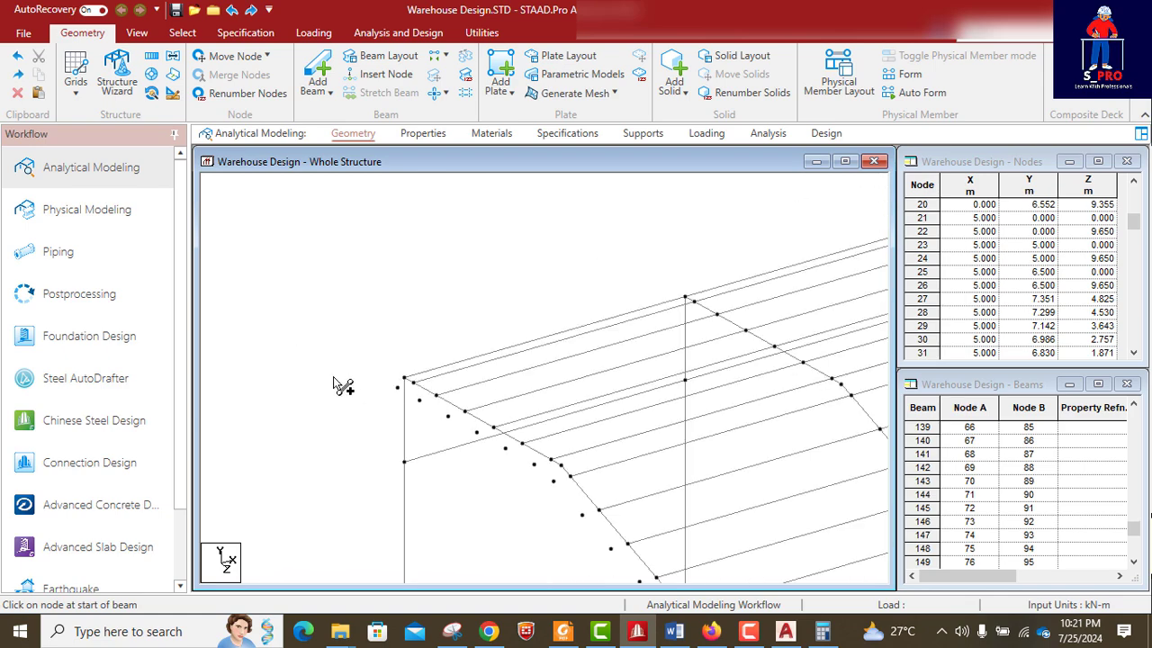
scroll(351, 376, "up", 4)
middle_click_drag(281, 366, 399, 367)
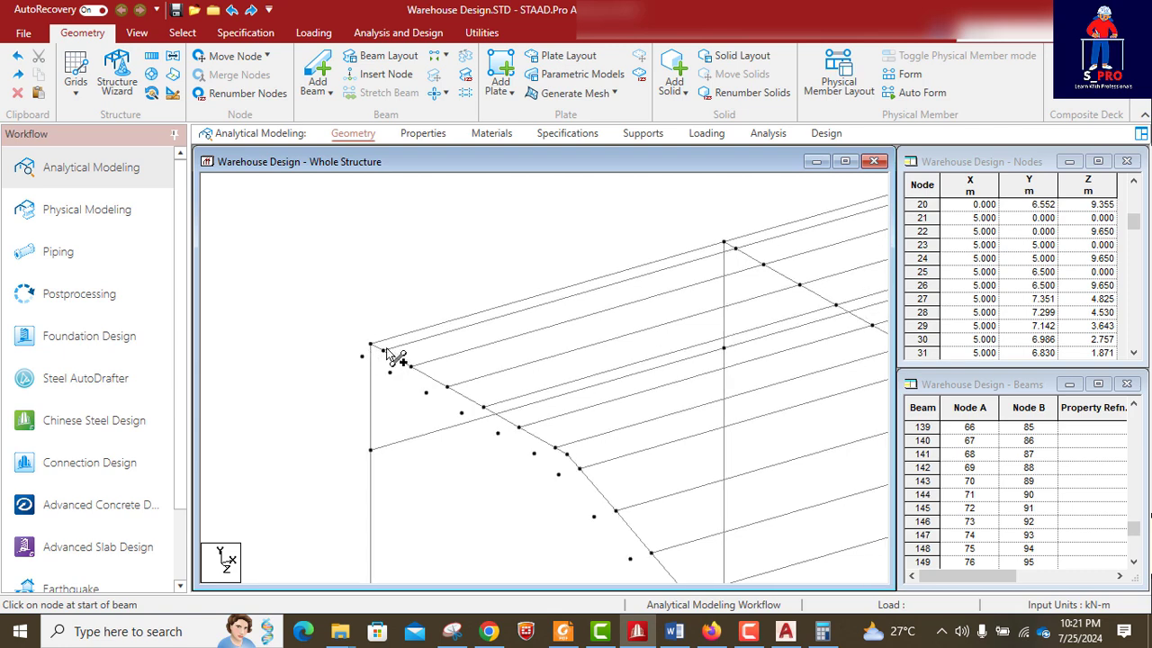
left_click_drag(382, 351, 558, 474)
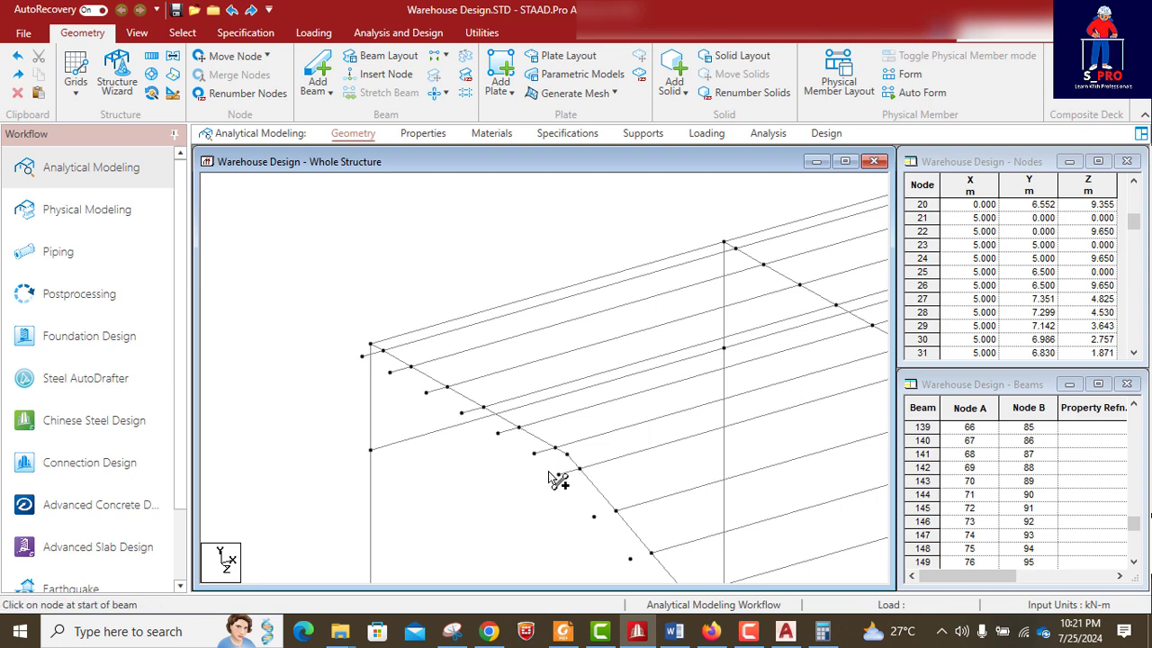
- Add overhang beams from the five remaining purlin nodes on the first frame's near roof slope to their offset nodes
middle_click_drag(485, 417, 349, 314)
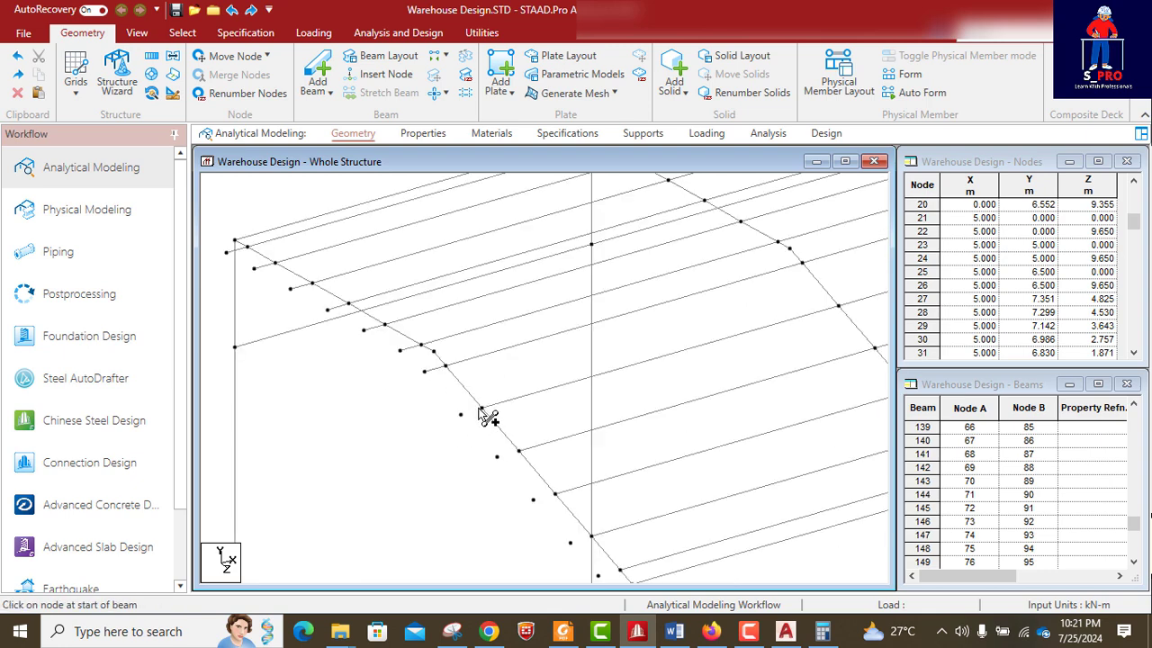
left_click_drag(481, 409, 460, 415)
left_click_drag(519, 451, 496, 456)
left_click_drag(554, 493, 533, 499)
middle_click_drag(557, 488, 468, 349)
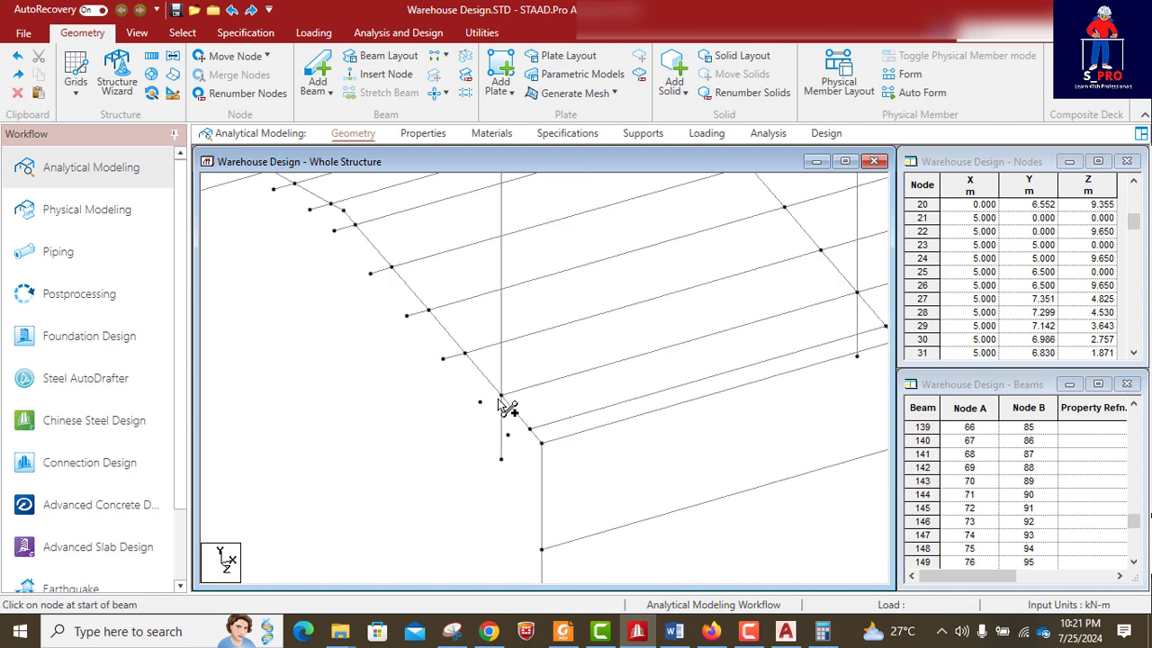
left_click_drag(500, 397, 479, 401)
left_click_drag(530, 430, 507, 435)
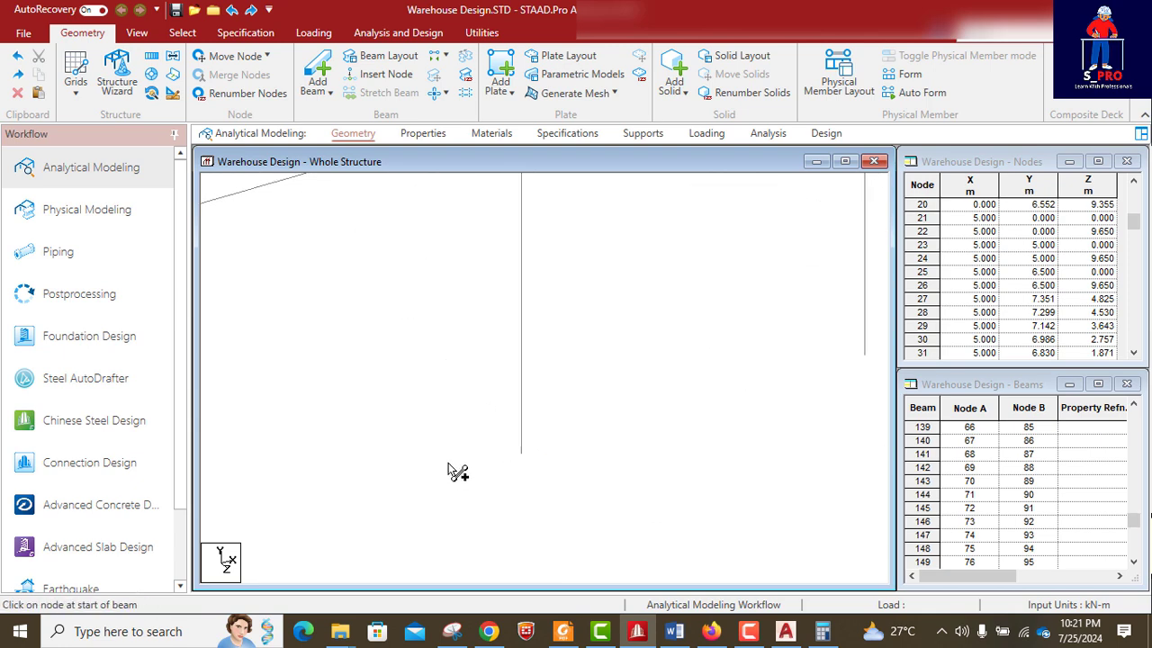
- Copy the twelve purlin nodes on the rafters of the last frame at X = 20 m and paste them with a move of 0.3 m in X
middle_click_drag(556, 381, 409, 469)
scroll(417, 469, "down", 6)
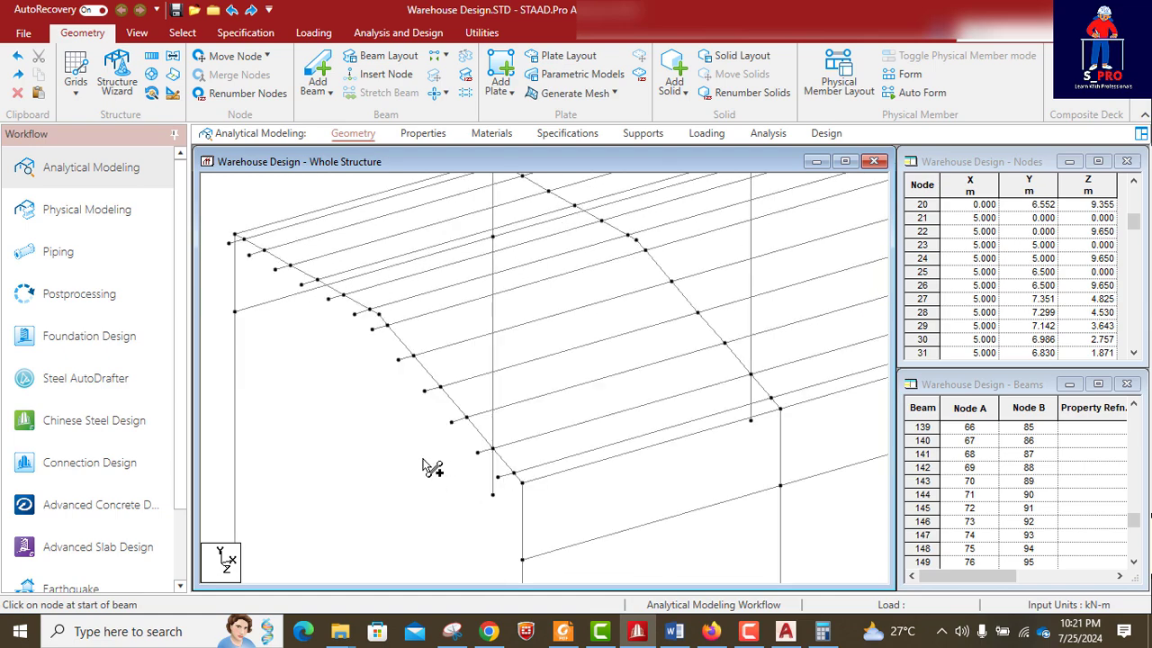
scroll(421, 450, "down", 2)
middle_click_drag(590, 360, 339, 430)
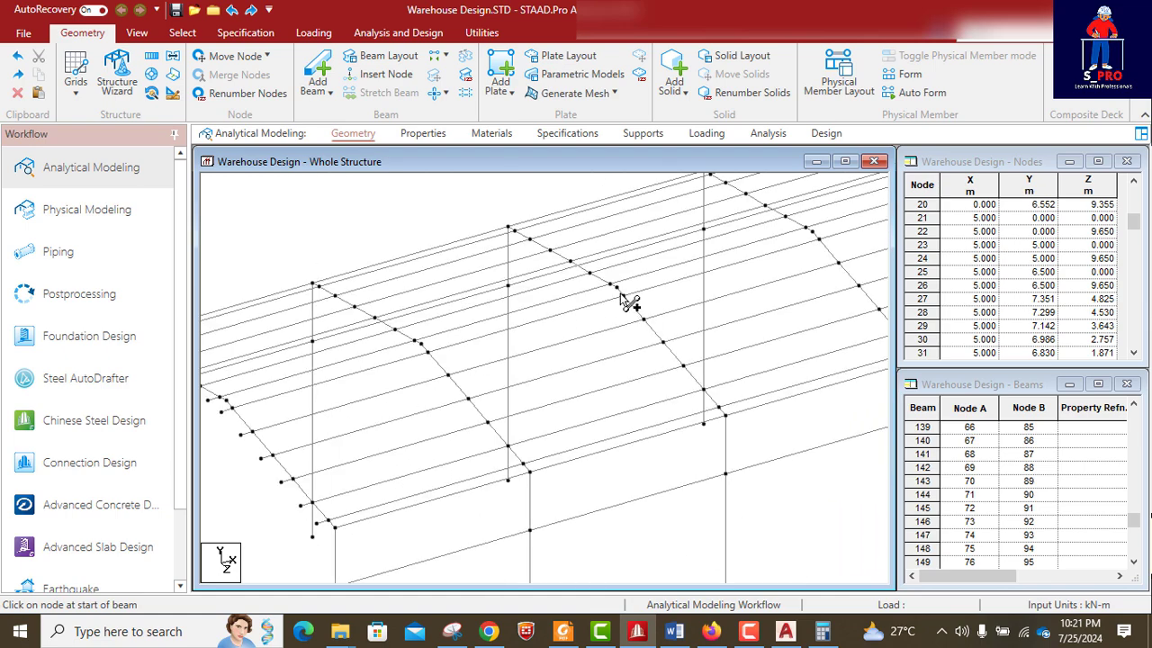
middle_click_drag(621, 293, 524, 346)
middle_click_drag(625, 314, 529, 342)
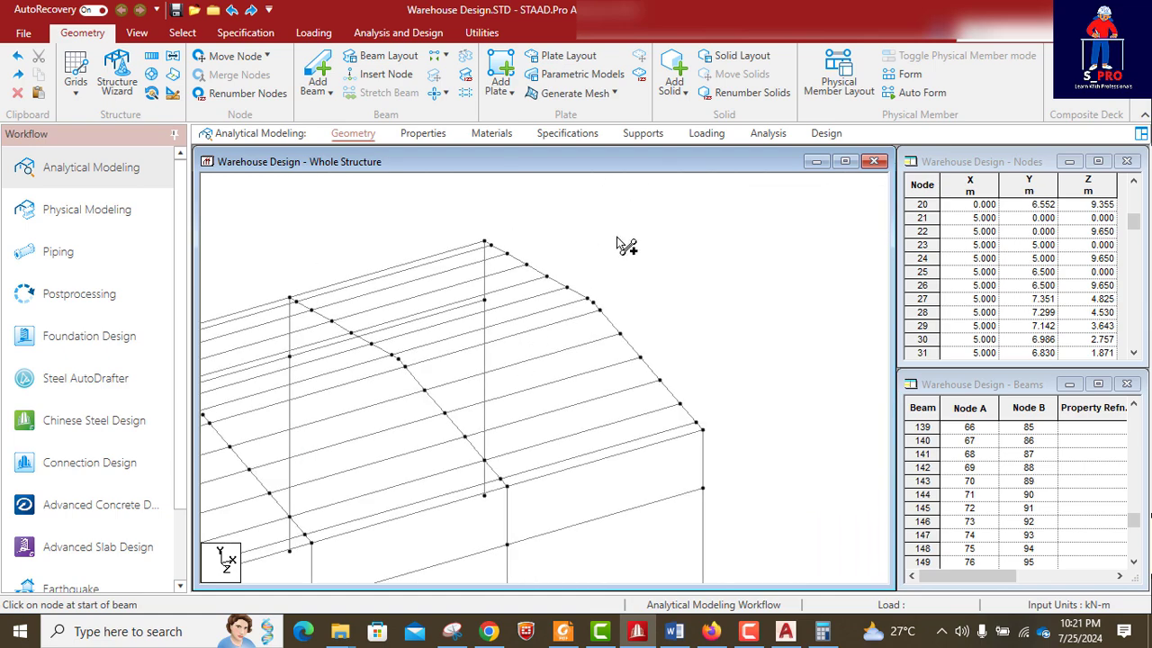
left_click(181, 33)
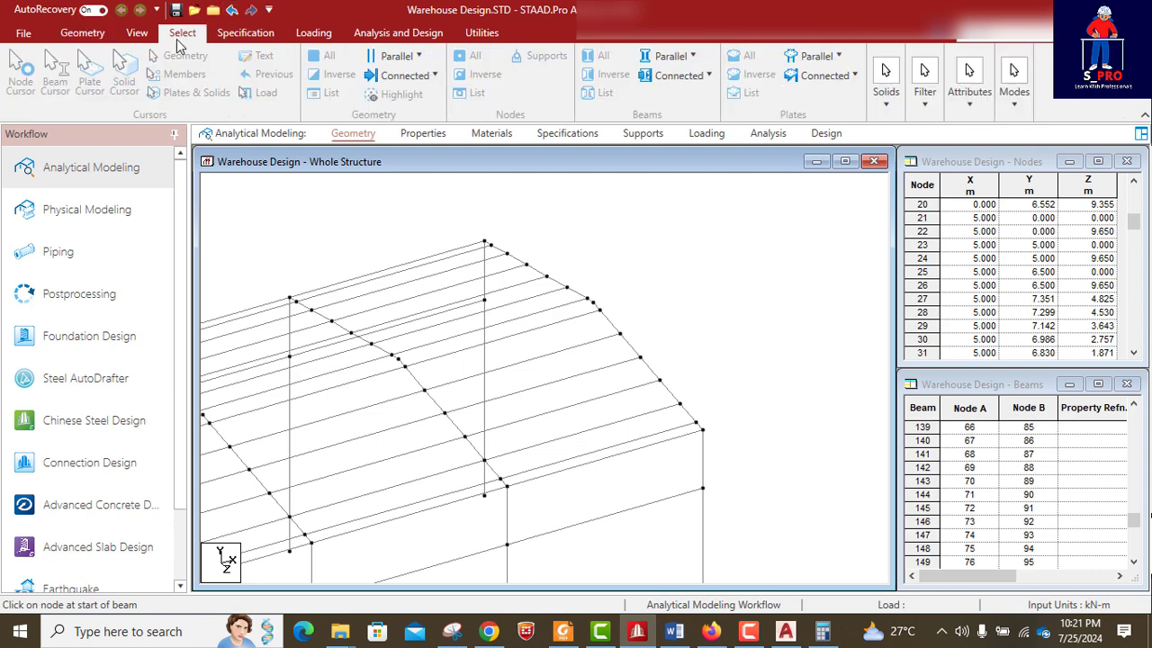
left_click(20, 72)
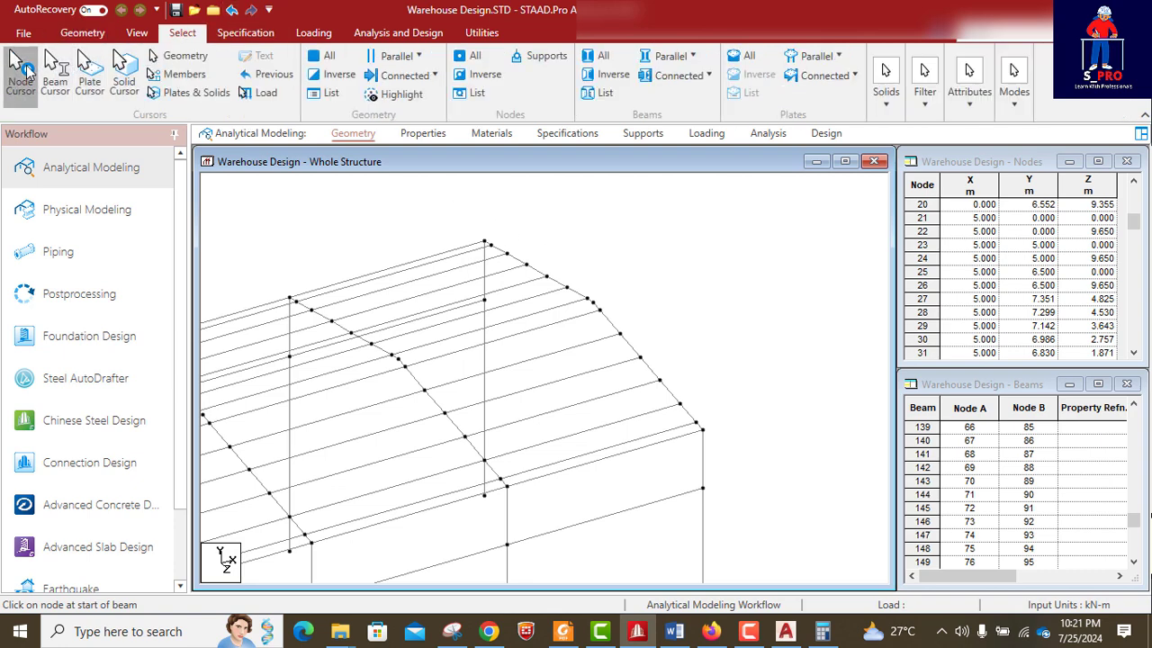
left_click(490, 244)
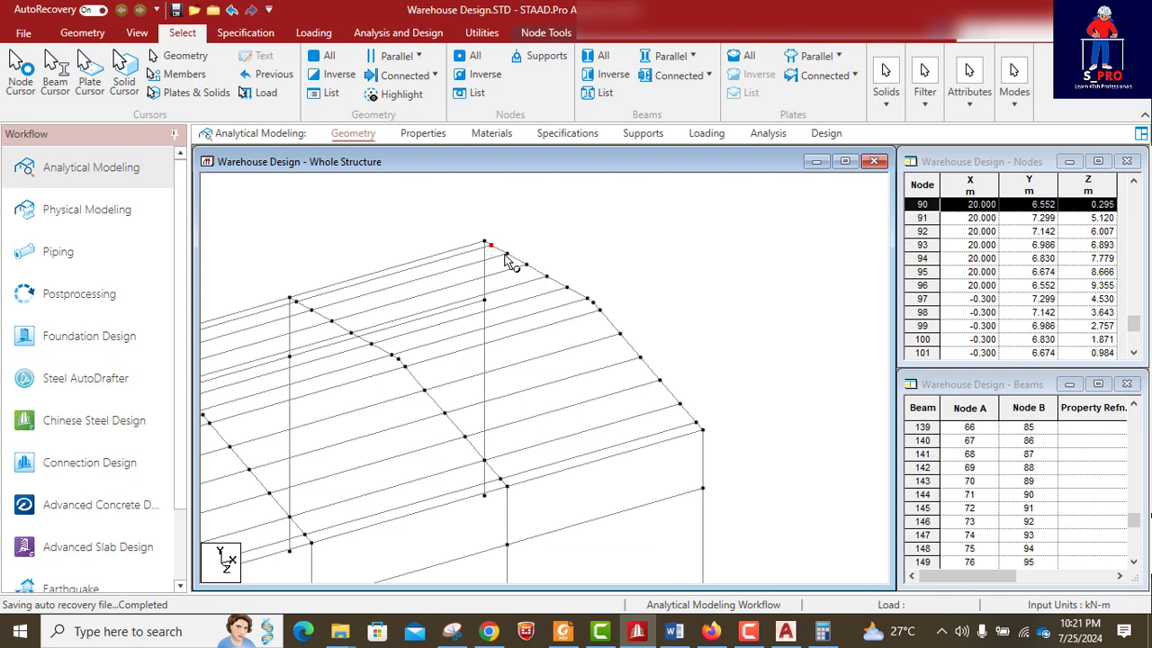
left_click(507, 254, "ctrl")
left_click(526, 263, "ctrl")
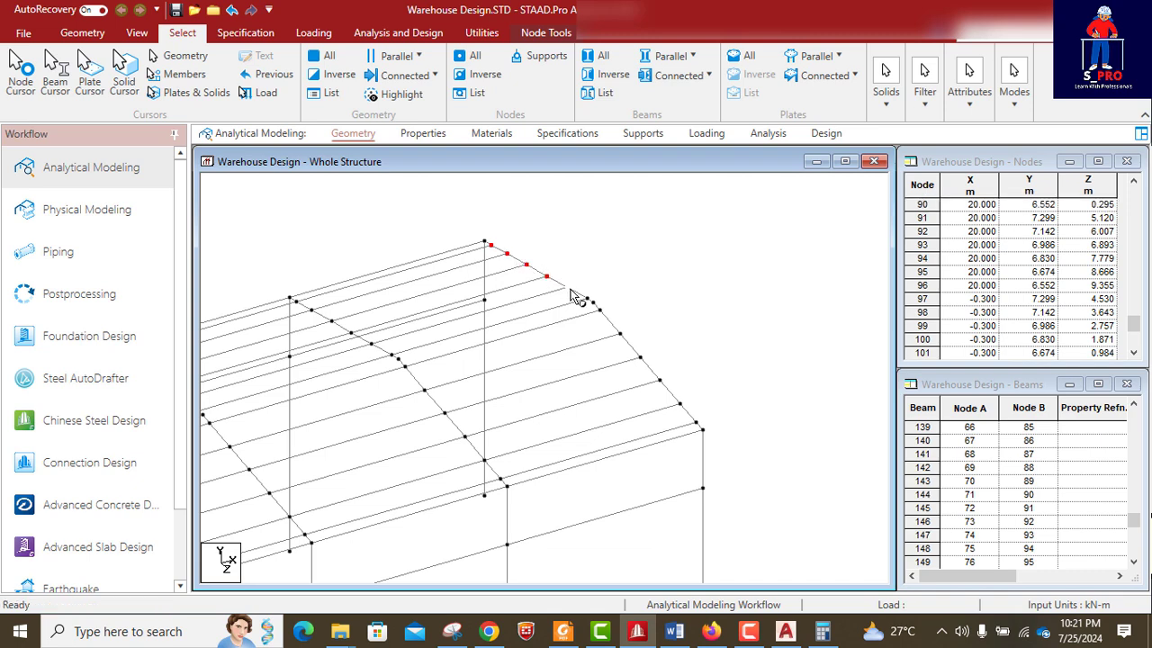
left_click(599, 310, "ctrl")
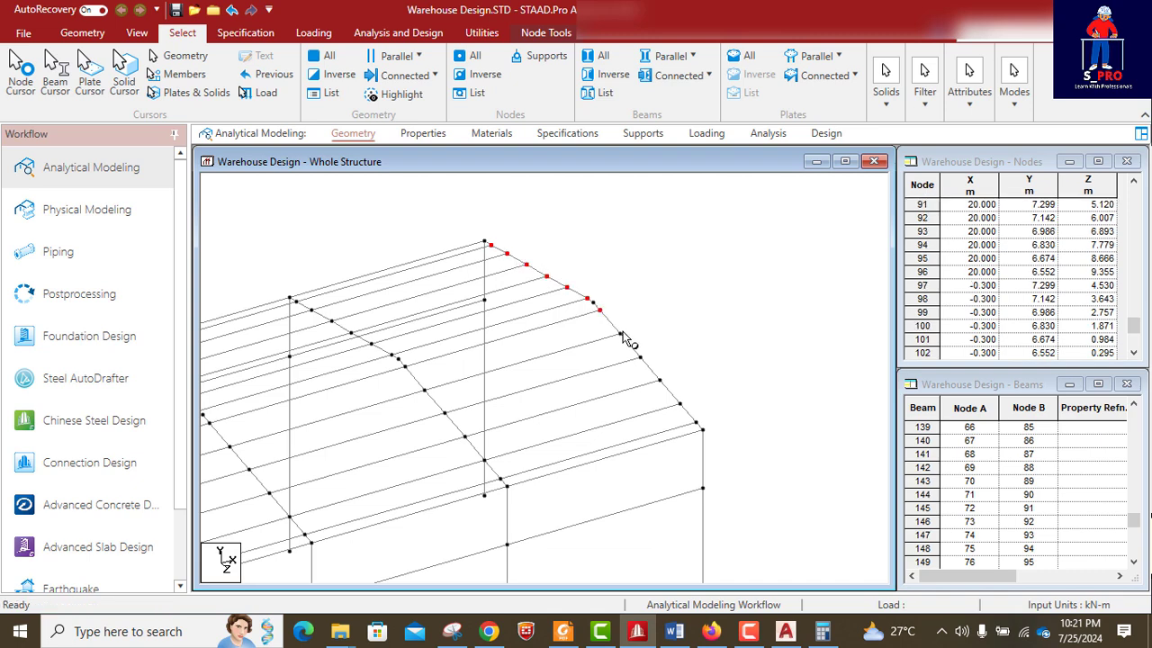
left_click(620, 334, "ctrl")
left_click(639, 359, "ctrl")
left_click(659, 382, "ctrl")
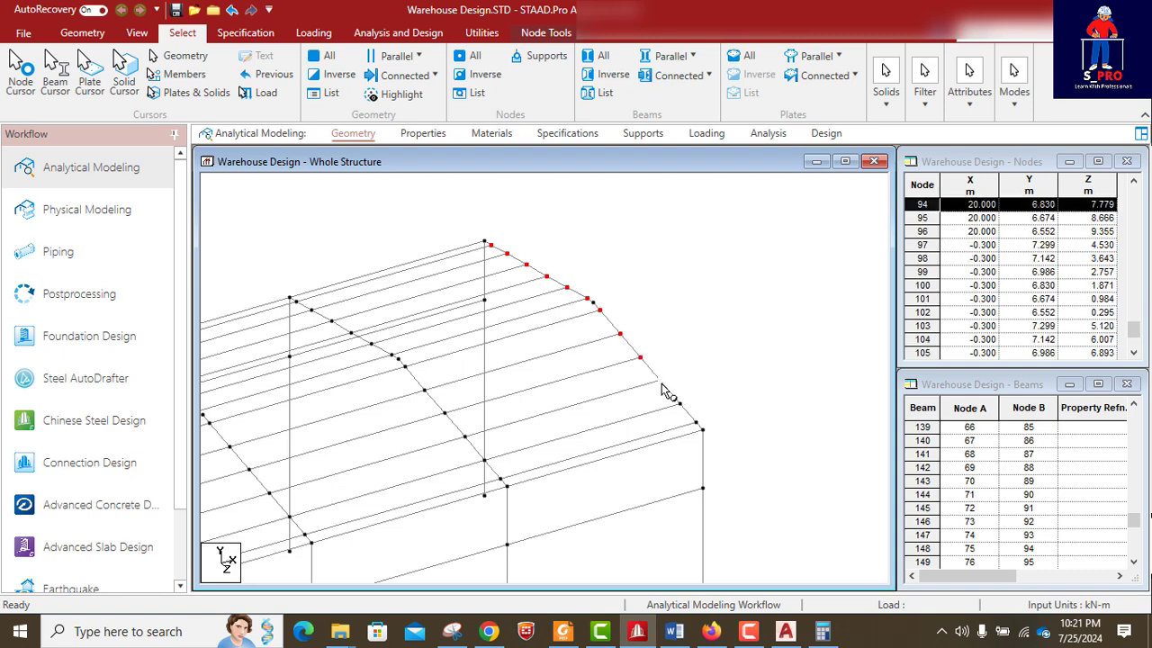
left_click(679, 404, "ctrl")
left_click(698, 423, "ctrl")
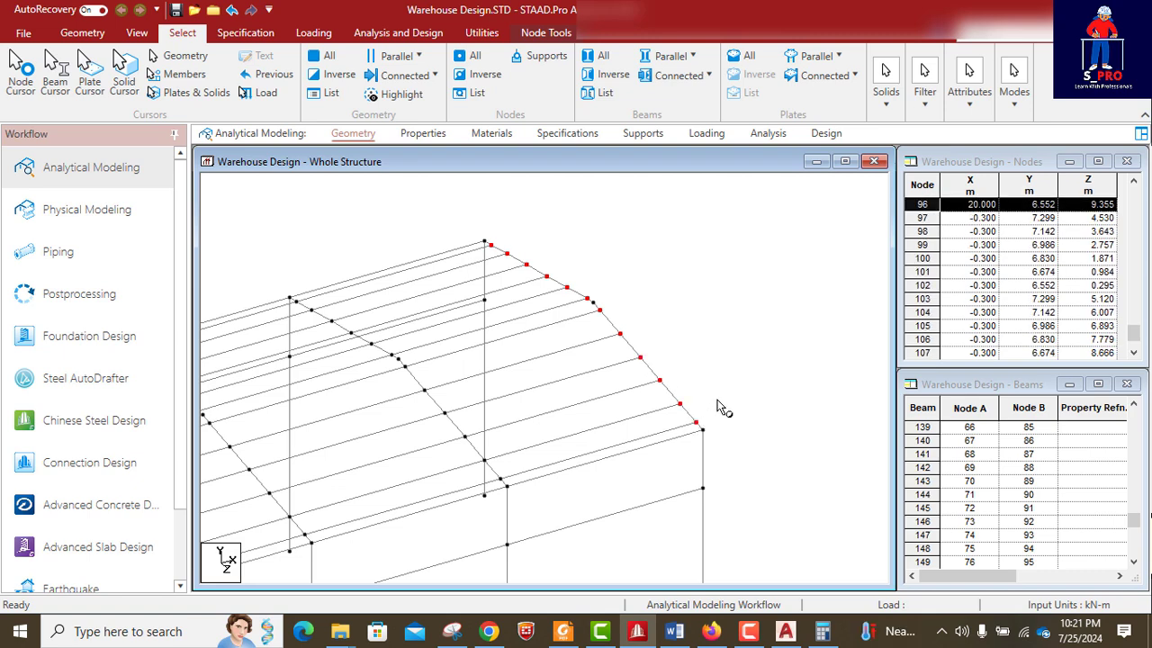
key("ctrl+v")
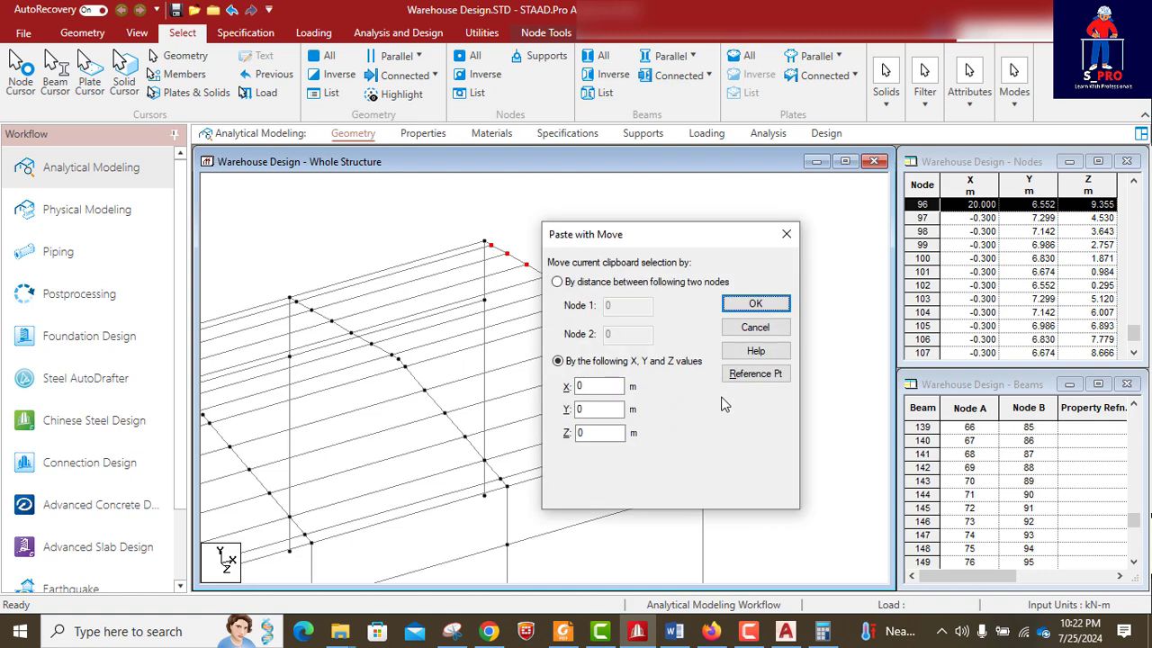
left_click_drag(666, 232, 809, 261)
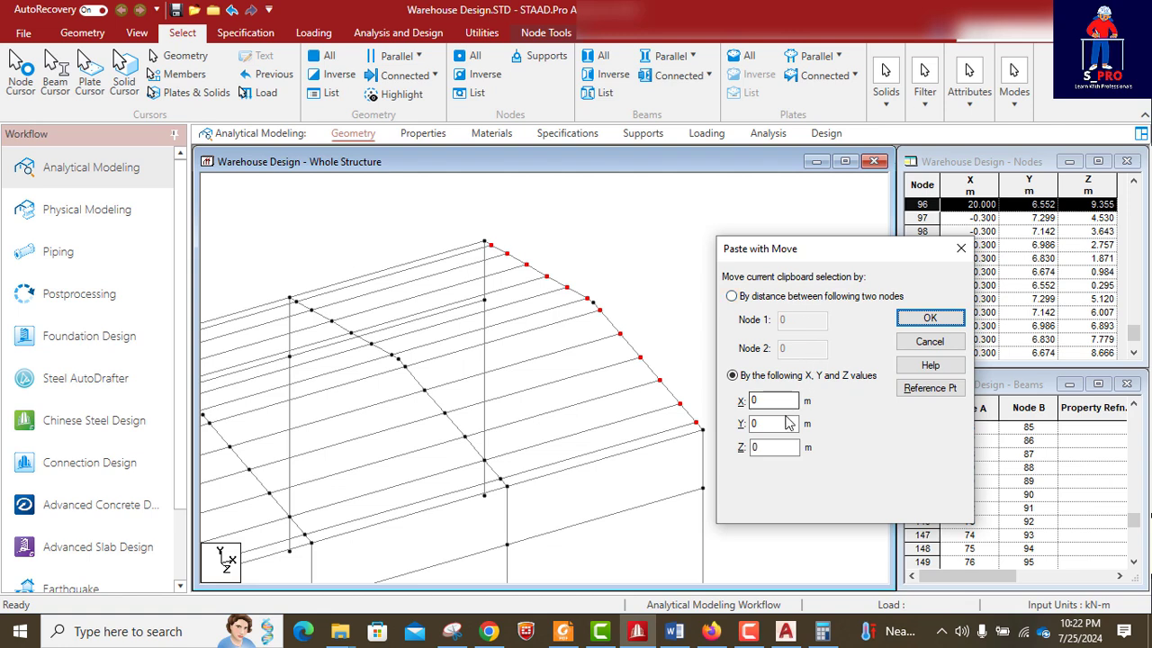
left_click_drag(767, 401, 746, 401)
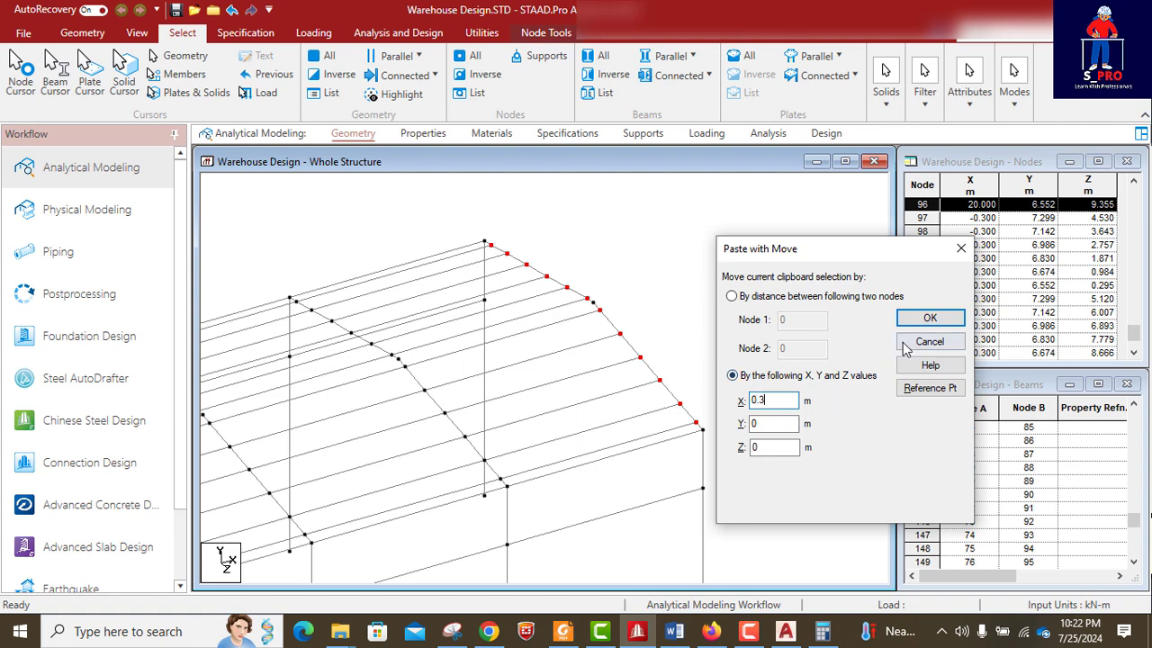
left_click(930, 318)
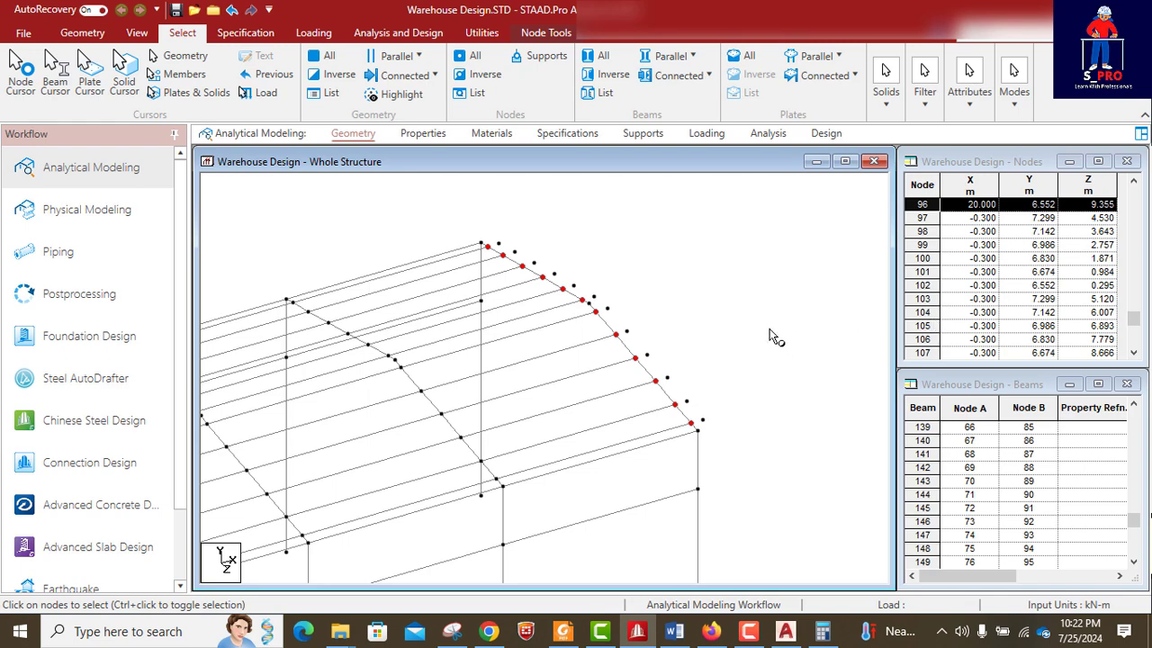
- Add beams from the last frame's purlin nodes to their offset nodes along the far roof slope and at the near slope's uppermost node
scroll(715, 253, "up", 2)
middle_click_drag(753, 261, 554, 409)
scroll(531, 414, "up", 1)
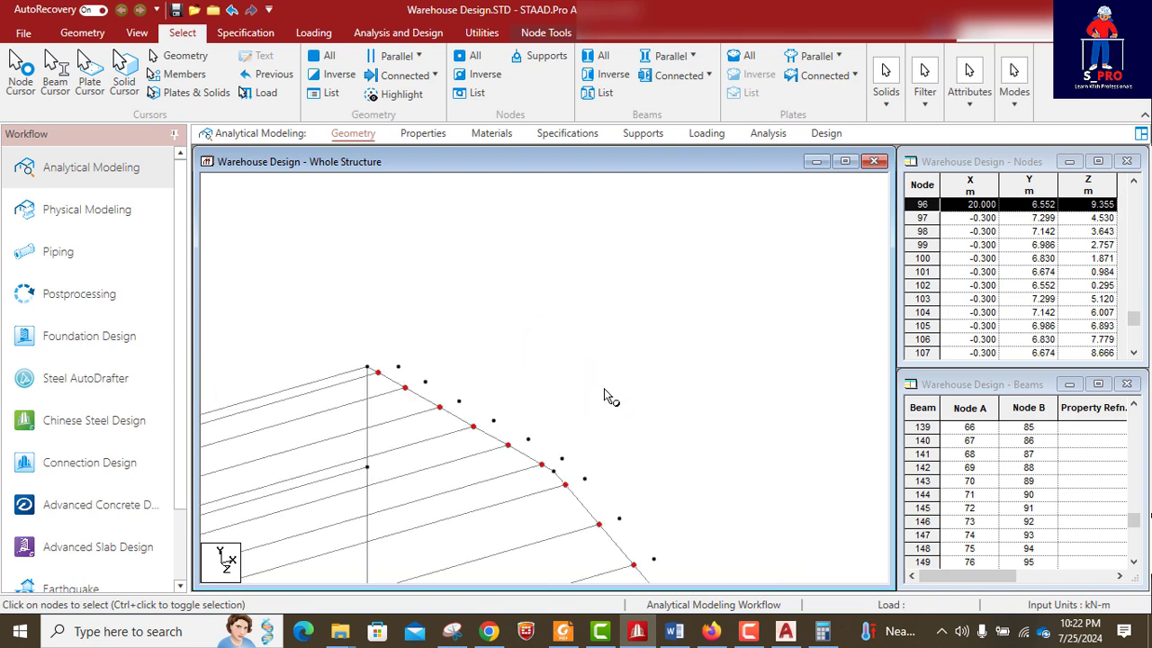
left_click(84, 34)
left_click(315, 65)
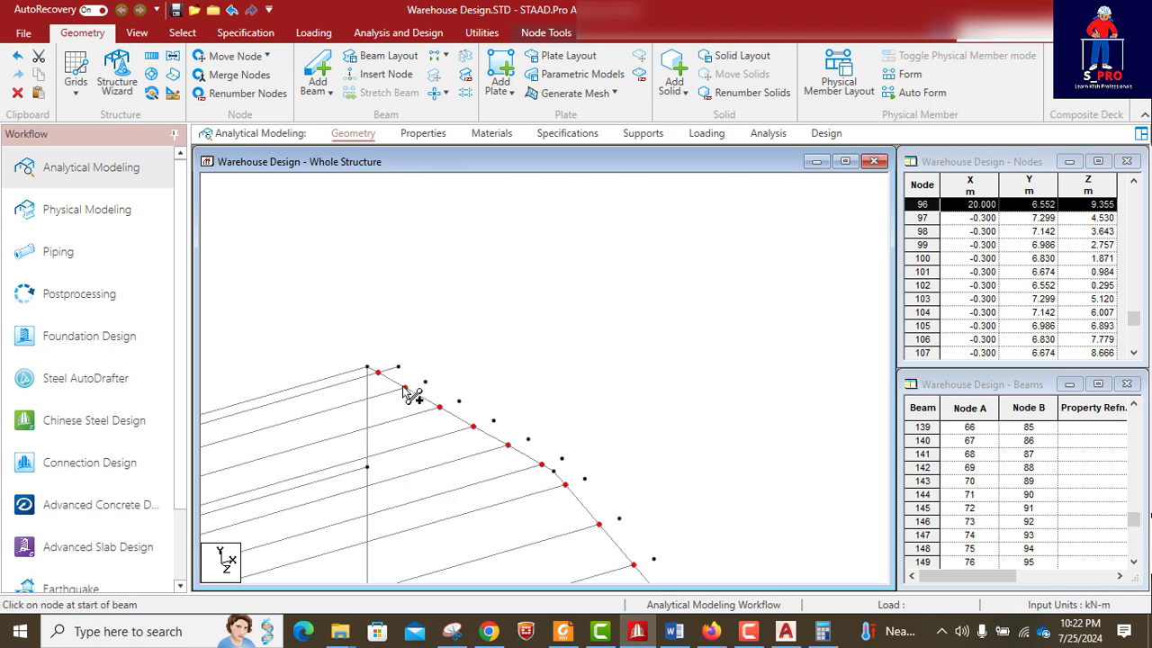
mouse_move(406, 387)
left_mouse_down()
mouse_move(424, 391)
mouse_move(427, 379)
mouse_move(474, 428)
mouse_move(507, 429)
mouse_move(529, 455)
mouse_move(501, 435)
mouse_move(585, 479)
left_mouse_up()
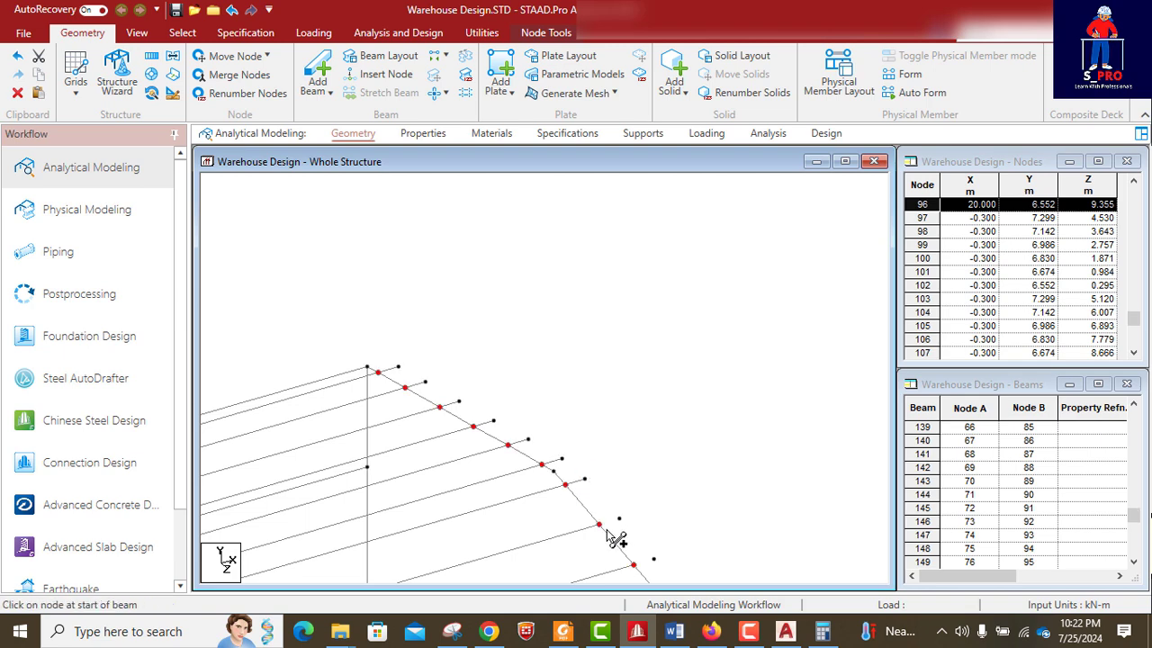
- Add overhang beams from the five remaining purlin nodes on the last frame's near roof slope to their offset nodes
mouse_move(601, 524)
left_mouse_down()
mouse_move(628, 529)
mouse_move(620, 520)
left_mouse_up()
middle_click_drag(609, 525, 552, 368)
mouse_move(545, 349)
left_mouse_down()
mouse_move(578, 347)
mouse_move(565, 342)
left_mouse_up()
left_click_drag(577, 388, 597, 381)
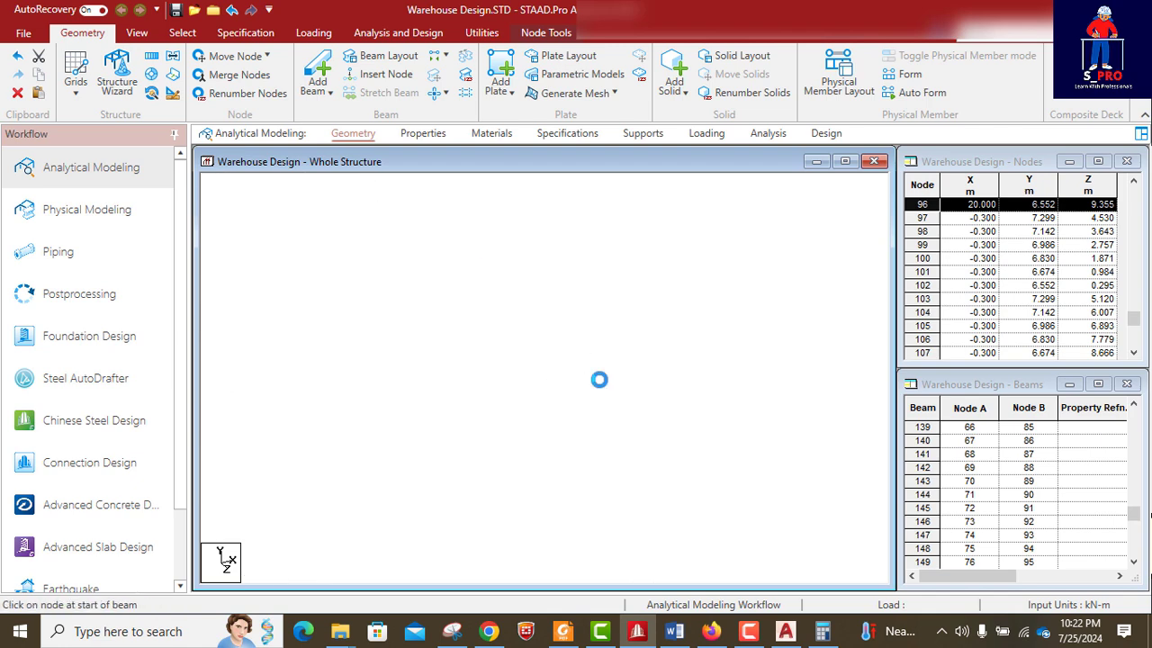
mouse_move(612, 428)
left_mouse_down()
mouse_move(631, 422)
mouse_move(651, 465)
mouse_move(659, 454)
left_mouse_up()
- Inspect the whole warehouse frame and the purlin overhangs at both end frames
scroll(671, 418, "down", 5)
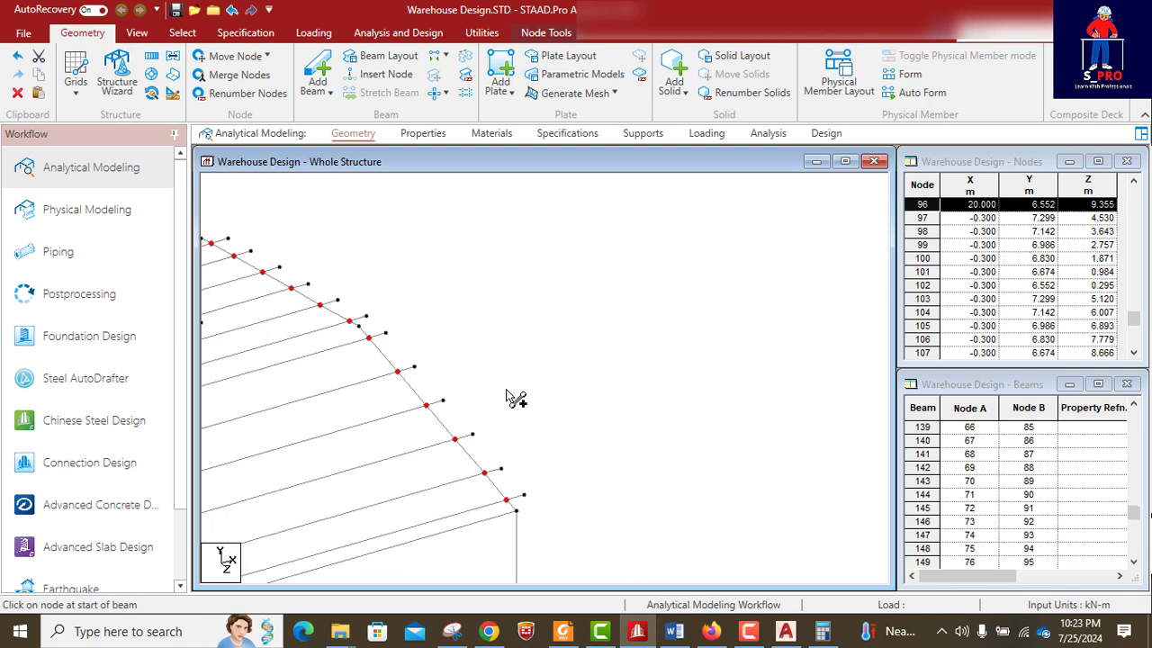
middle_click_drag(473, 405, 645, 342)
scroll(669, 396, "down", 3)
middle_click_drag(458, 404, 625, 378)
scroll(696, 383, "down", 2)
middle_click_drag(475, 442, 585, 372)
scroll(594, 417, "down", 4)
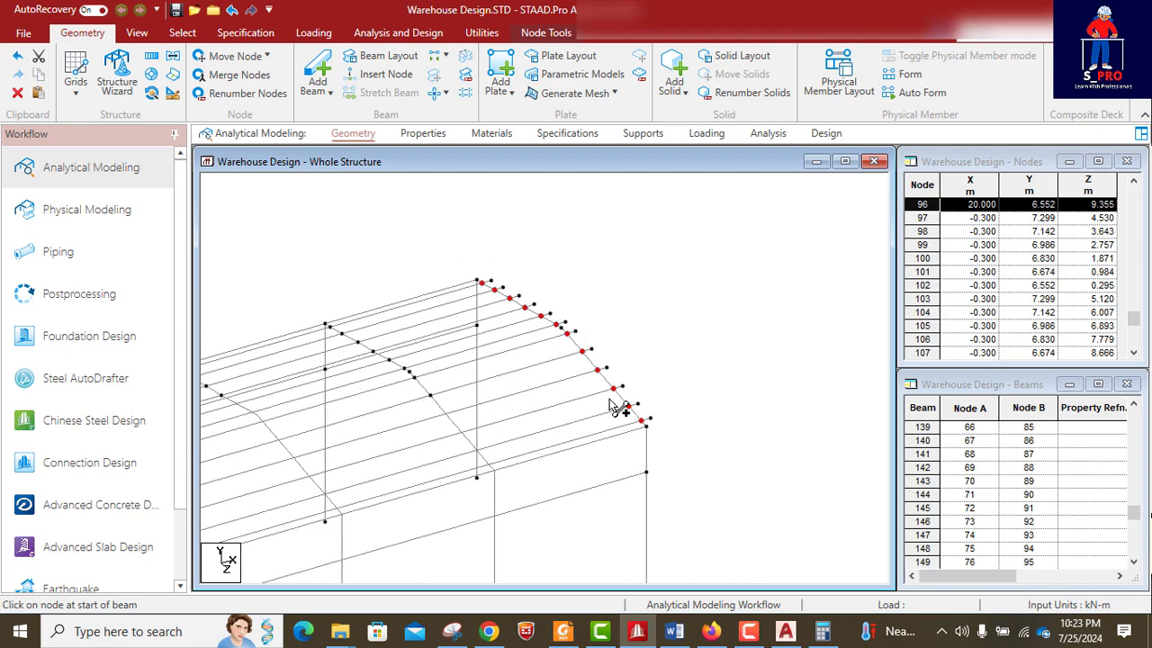
middle_click_drag(431, 416, 661, 348)
scroll(612, 407, "down", 4)
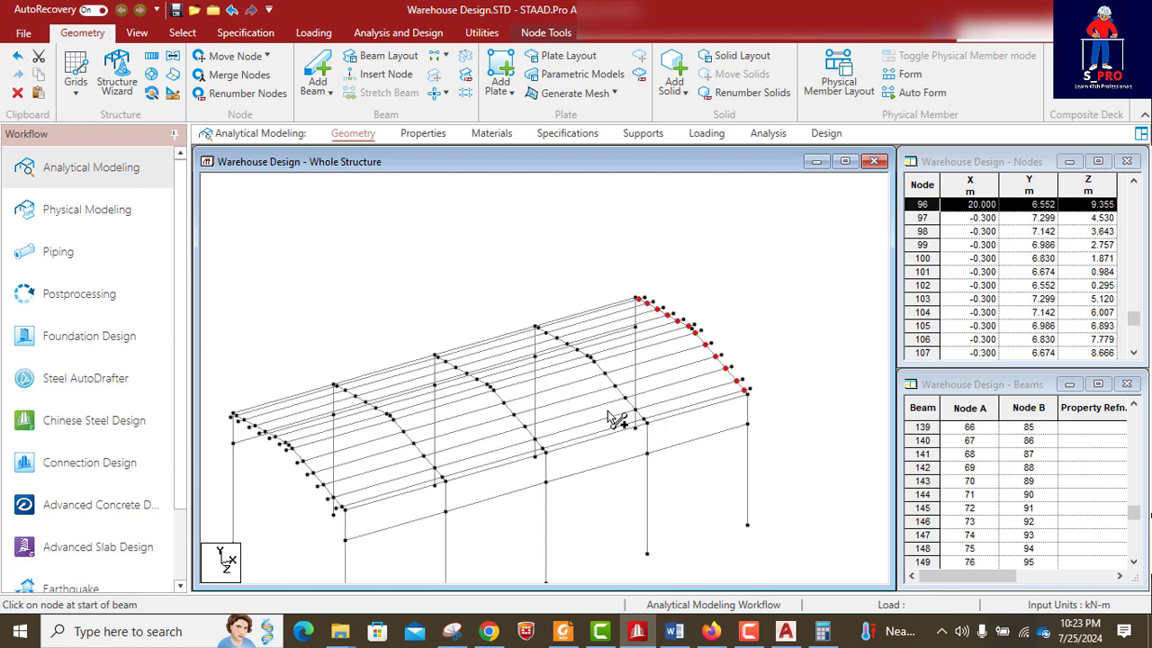
middle_click_drag(529, 445, 554, 394)
scroll(540, 427, "up", 1)
middle_click_drag(532, 434, 562, 389)
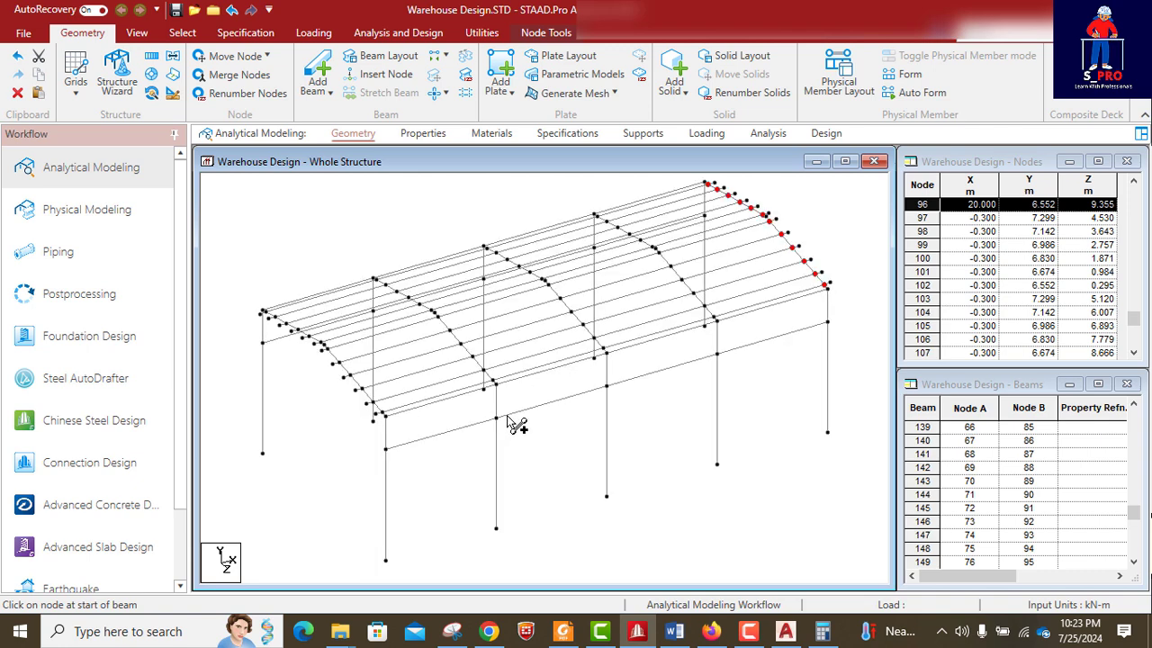
scroll(486, 387, "down", 3)
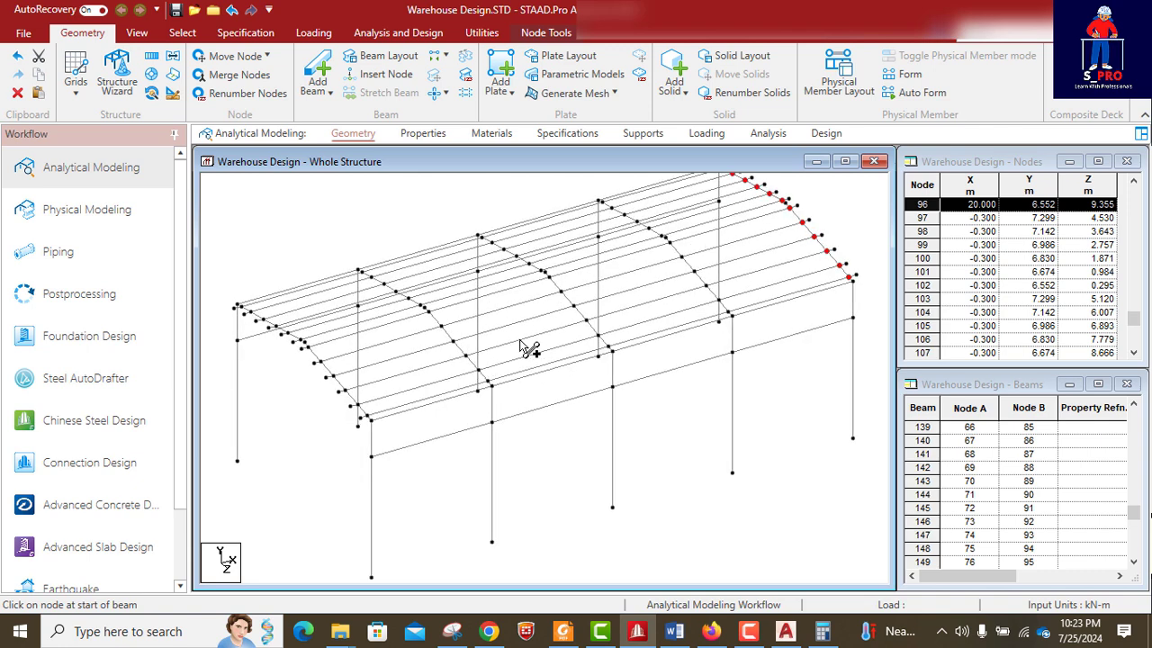
scroll(491, 389, "up", 1)
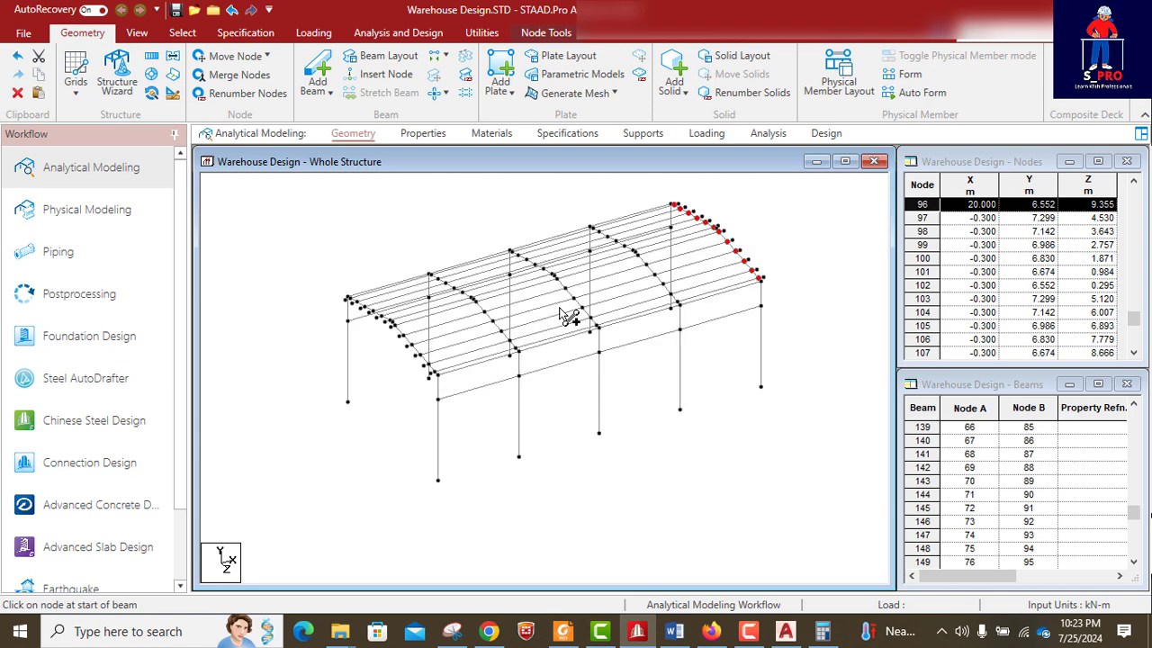
scroll(554, 320, "up", 1)
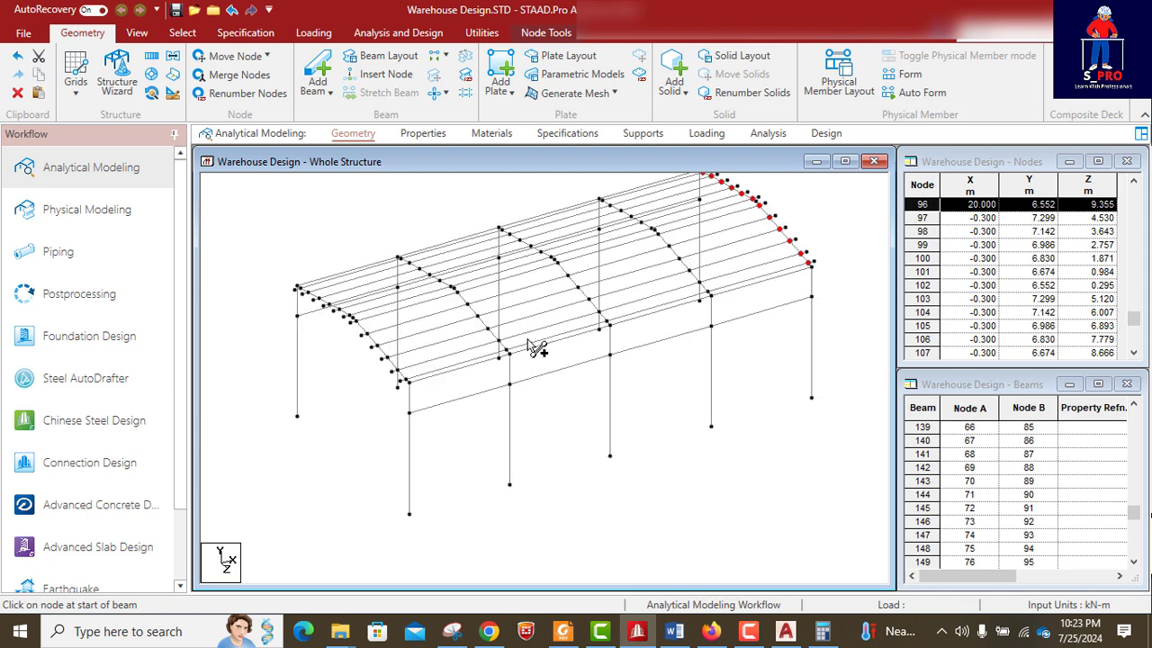